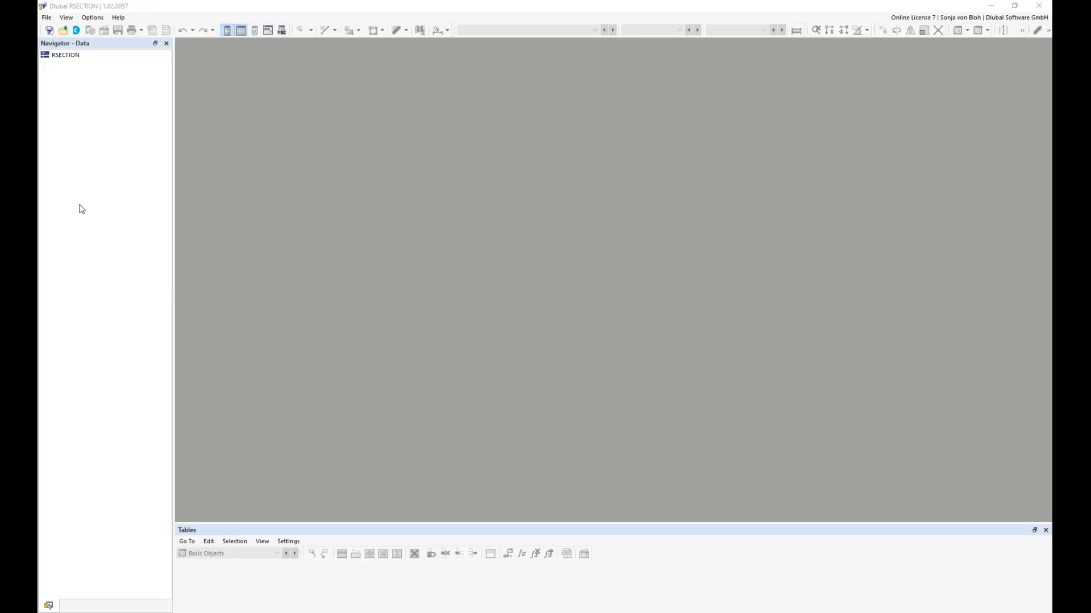
Step: Import the DXF file Außenkontur.dxf from the DXF folder
click(51, 18)
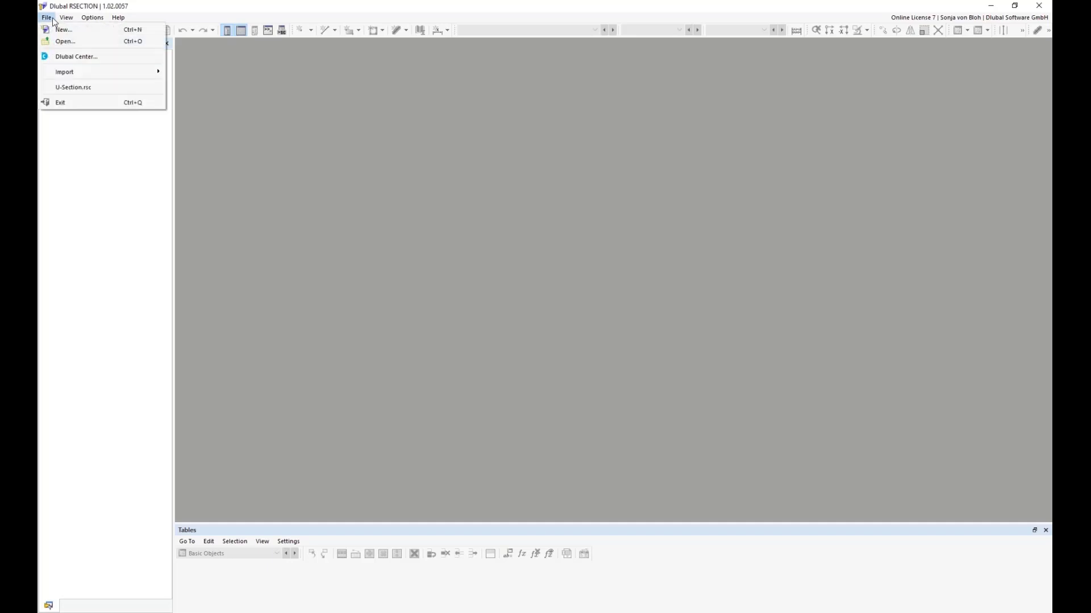
mouse_move(69, 70)
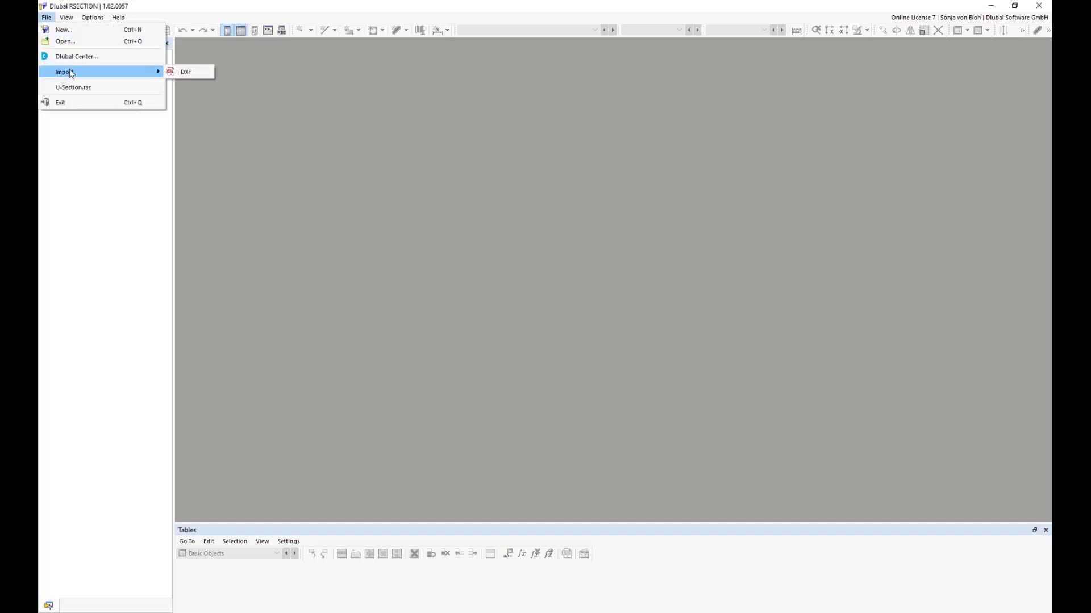
click(186, 72)
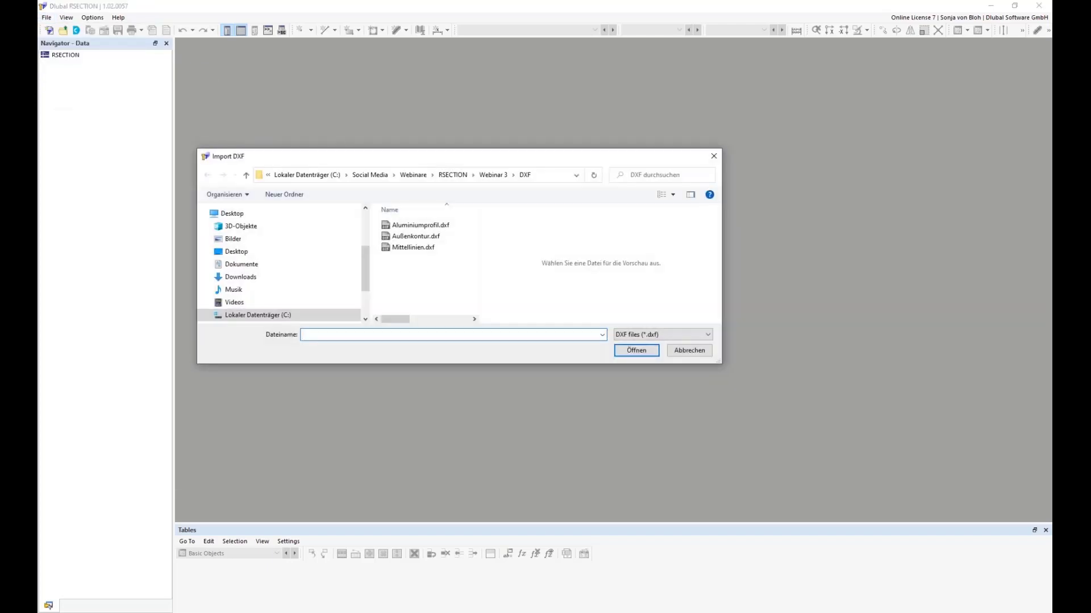
click(418, 237)
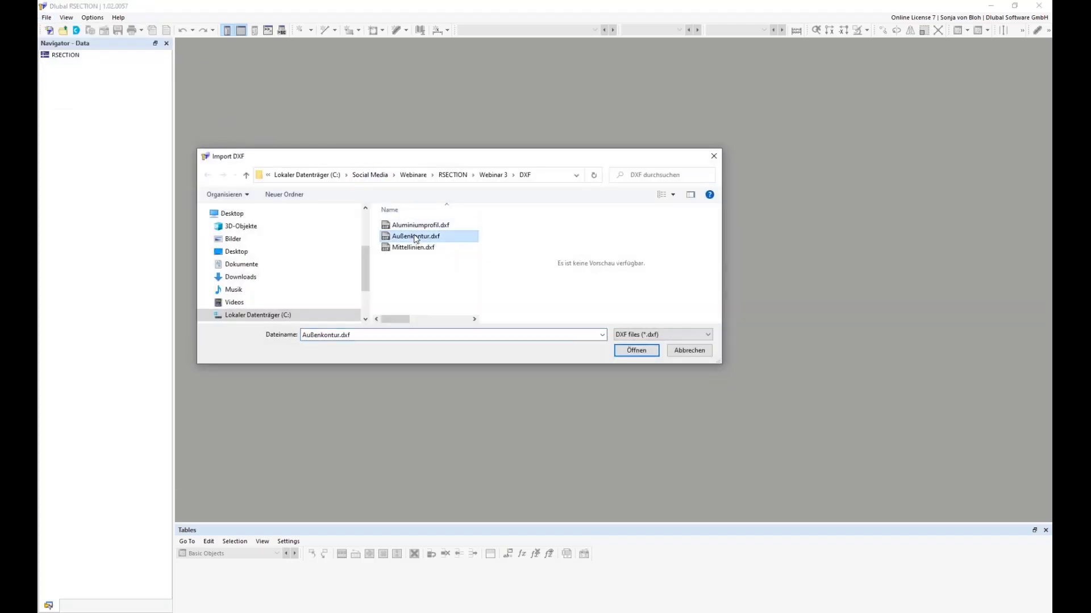
click(629, 351)
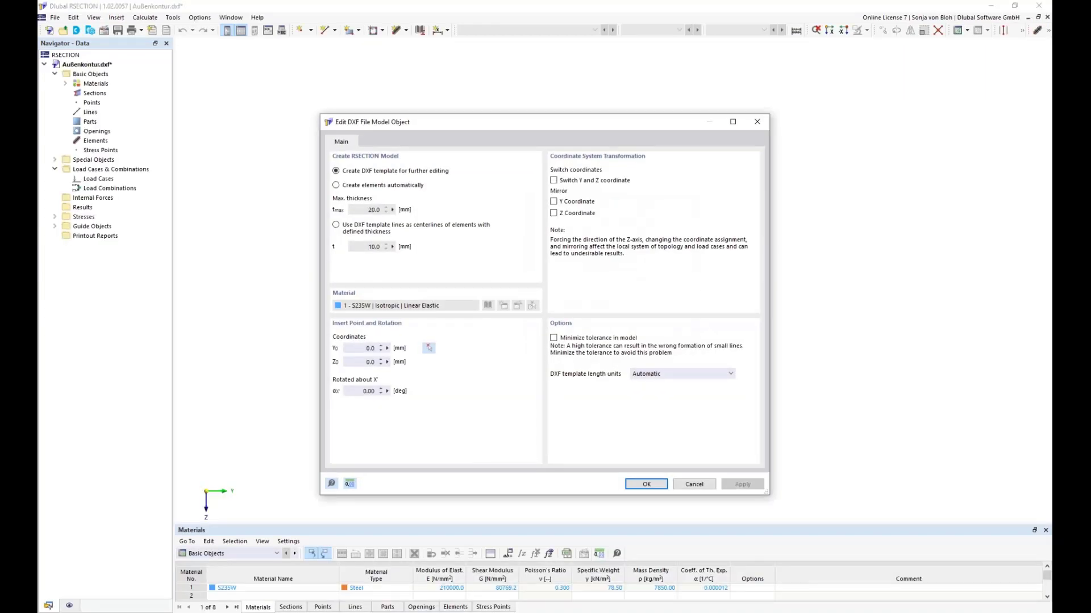
Step: Examine the insertion coordinates, the rotation about X and the available DXF template length units
click(358, 352)
click(378, 366)
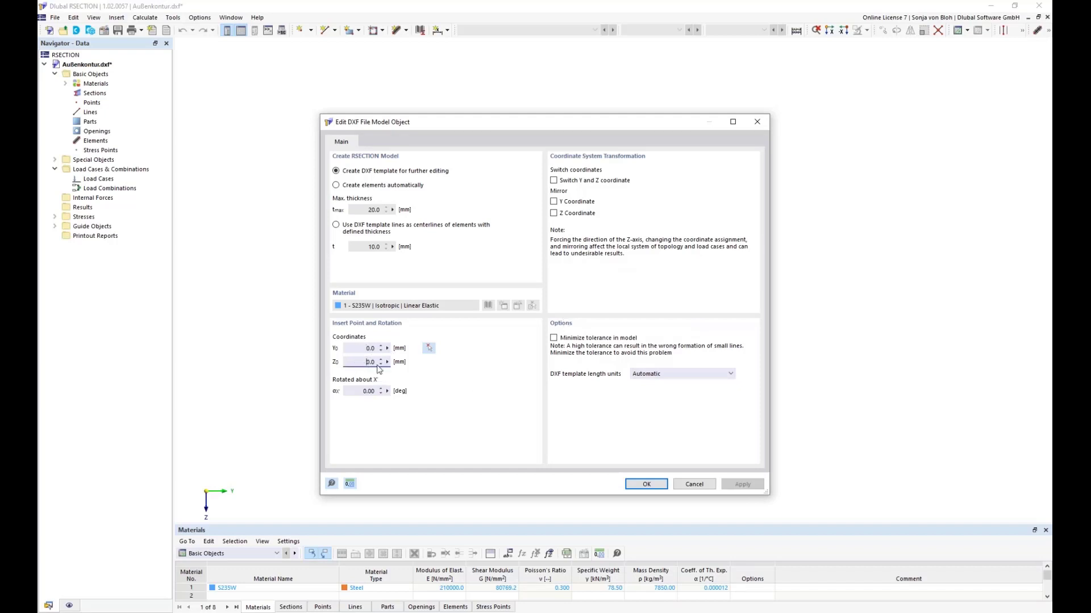
click(357, 391)
click(731, 374)
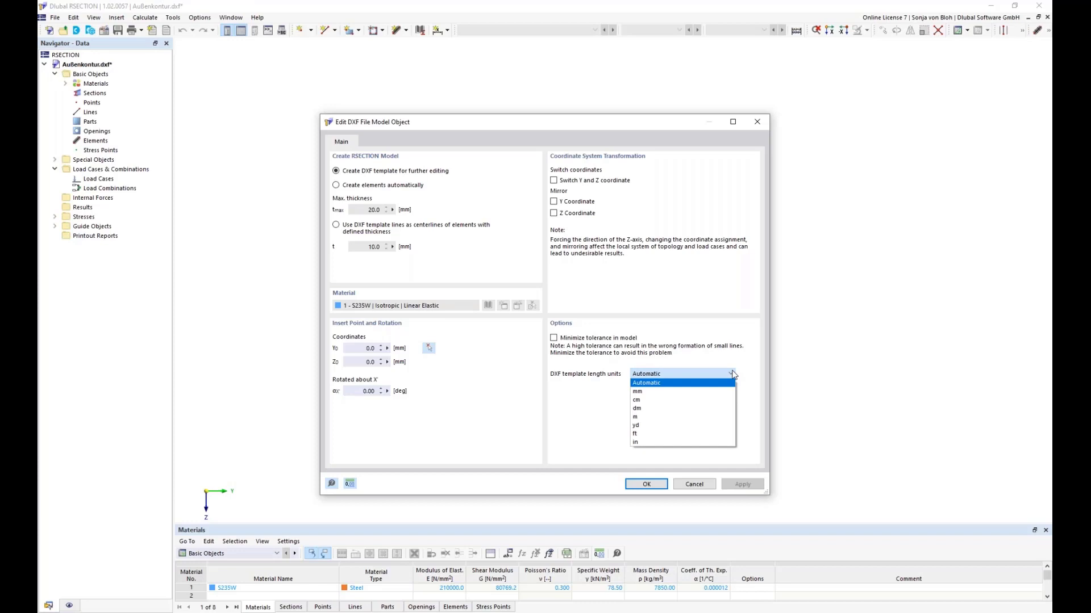
click(736, 365)
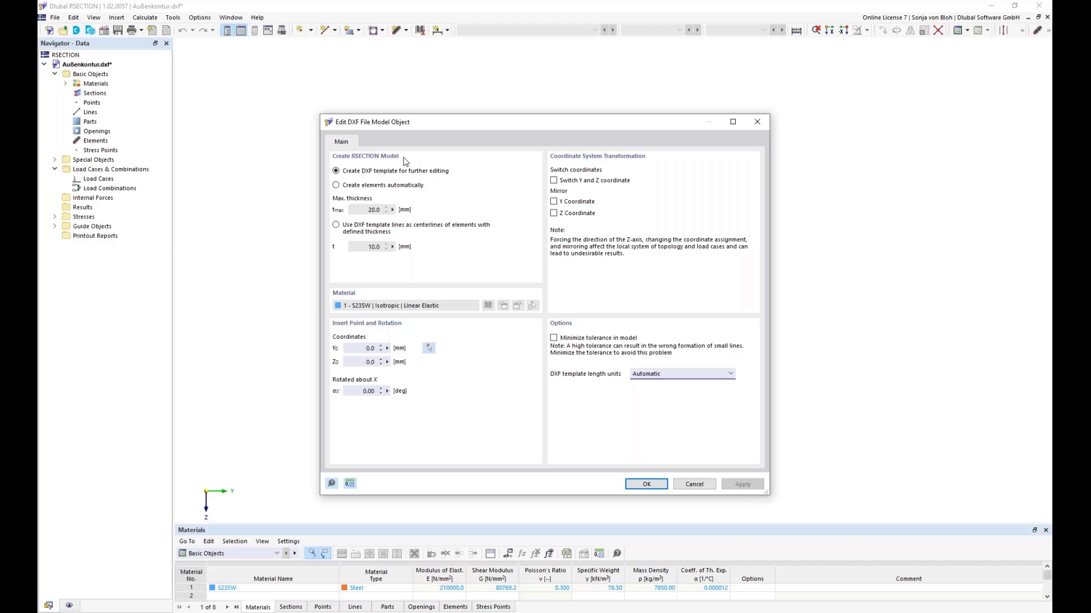
Step: Choose automatic element creation for the outer-contour import, consult the contour's reference image, and set the maximum thickness to 2 mm
click(337, 186)
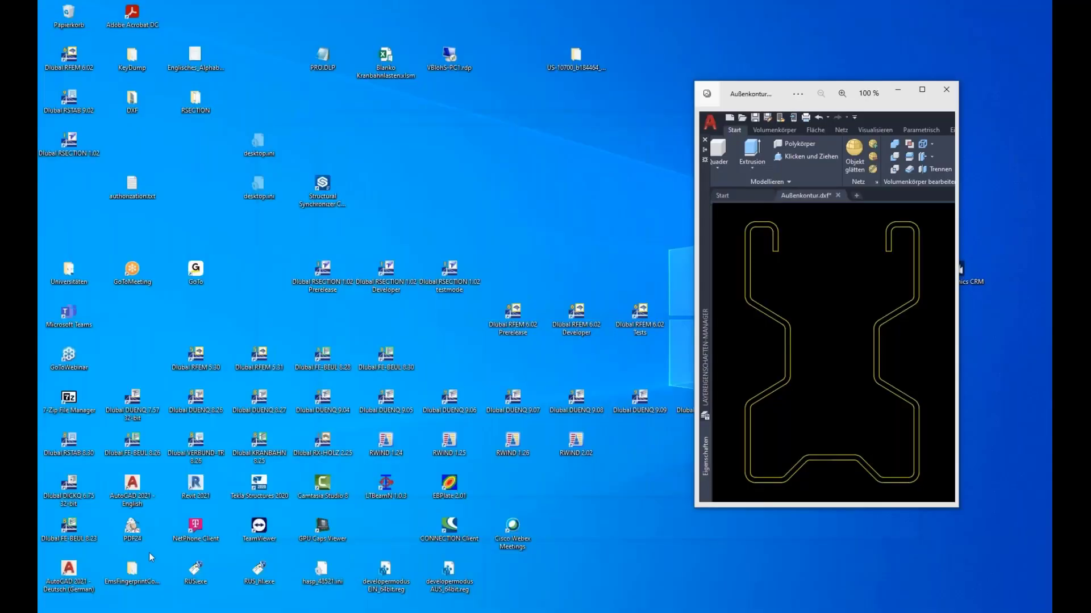
click(149, 554)
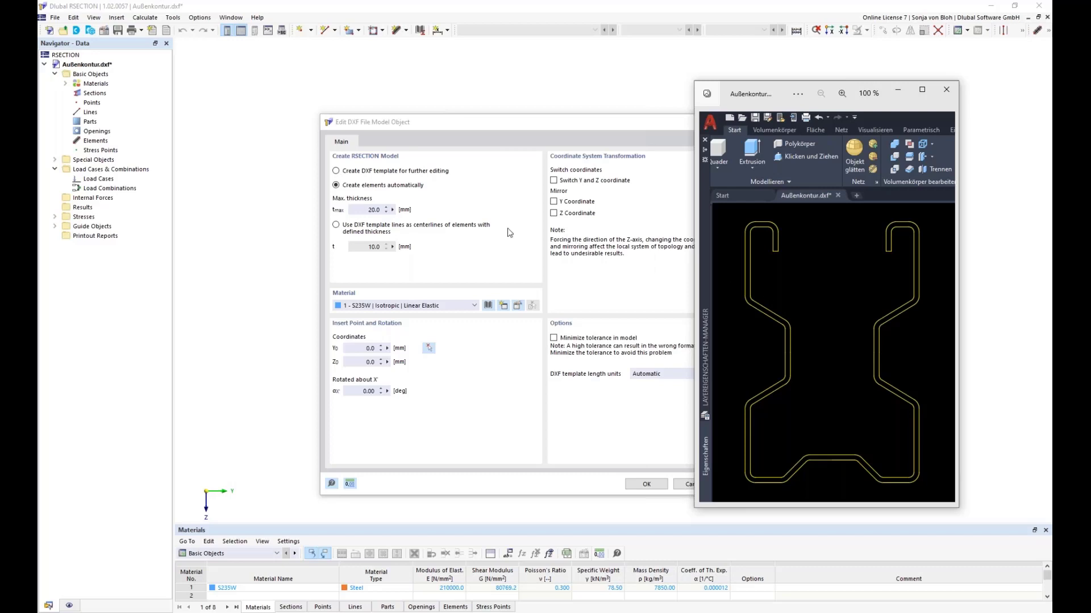
click(407, 211)
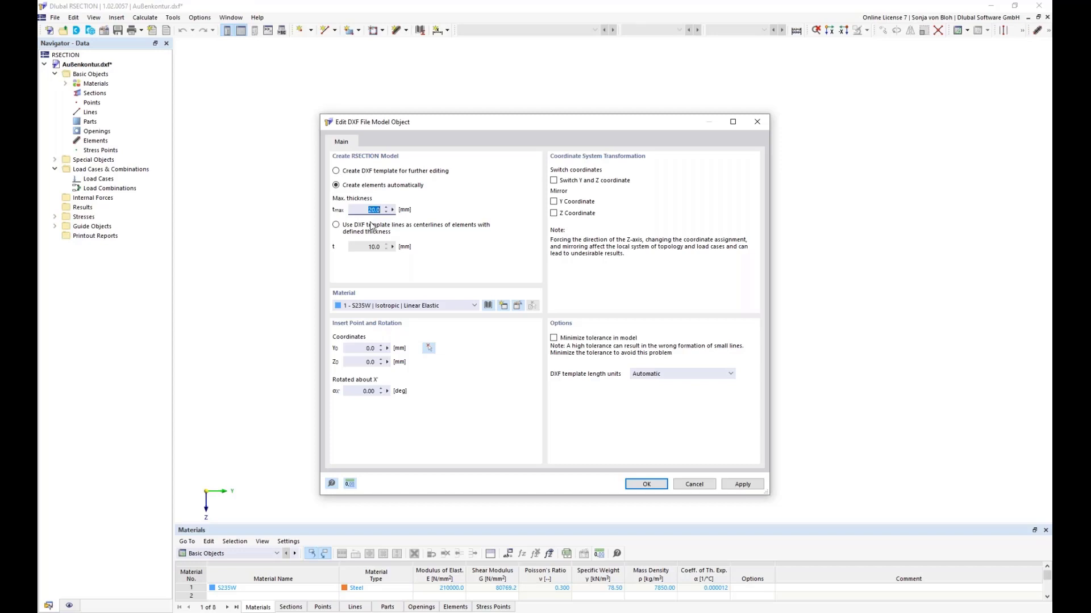
text(2)
Step: Replace the import material with S350GD 1.0529 from the material library and complete the outer-contour import
click(518, 306)
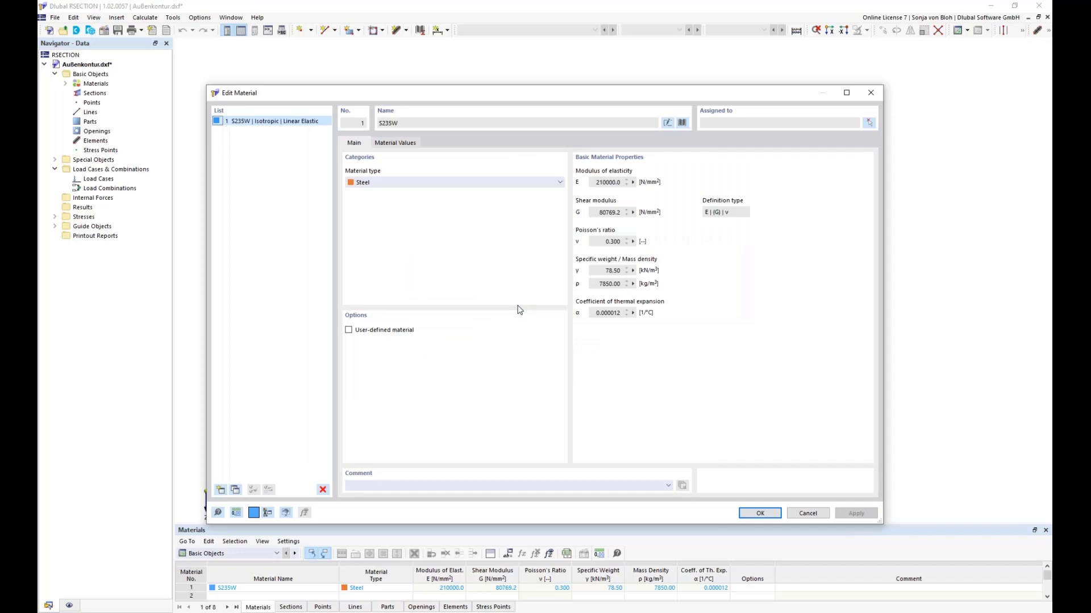
click(682, 123)
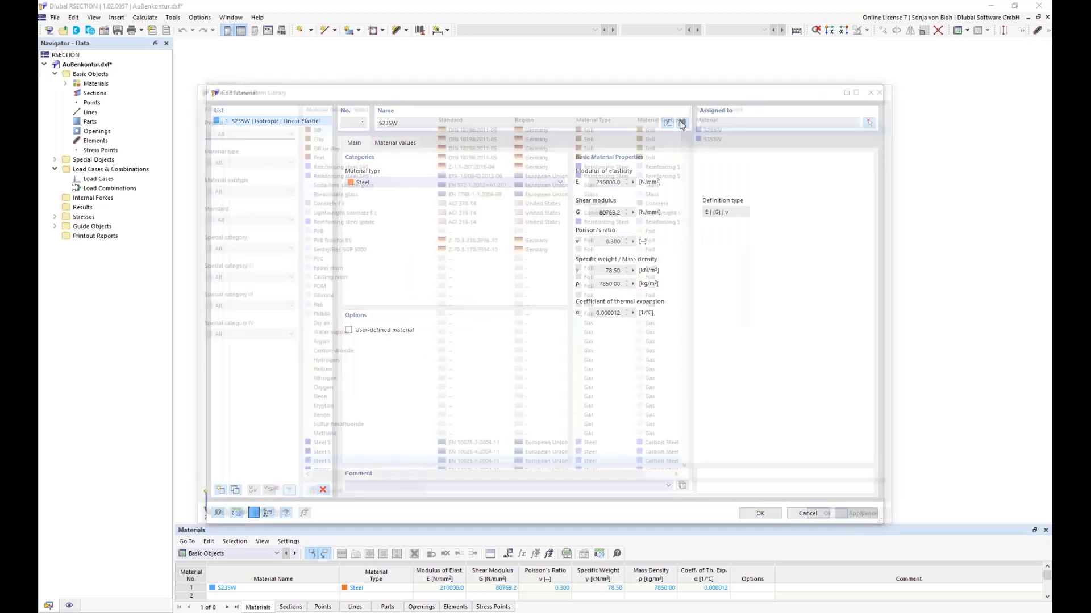
click(345, 498)
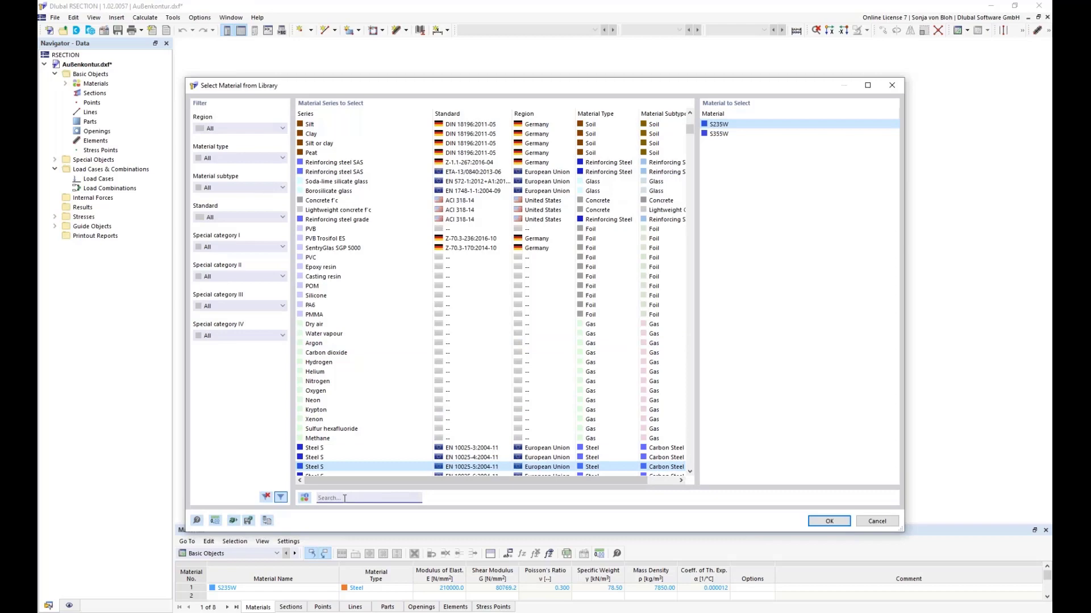
text(S350GD)
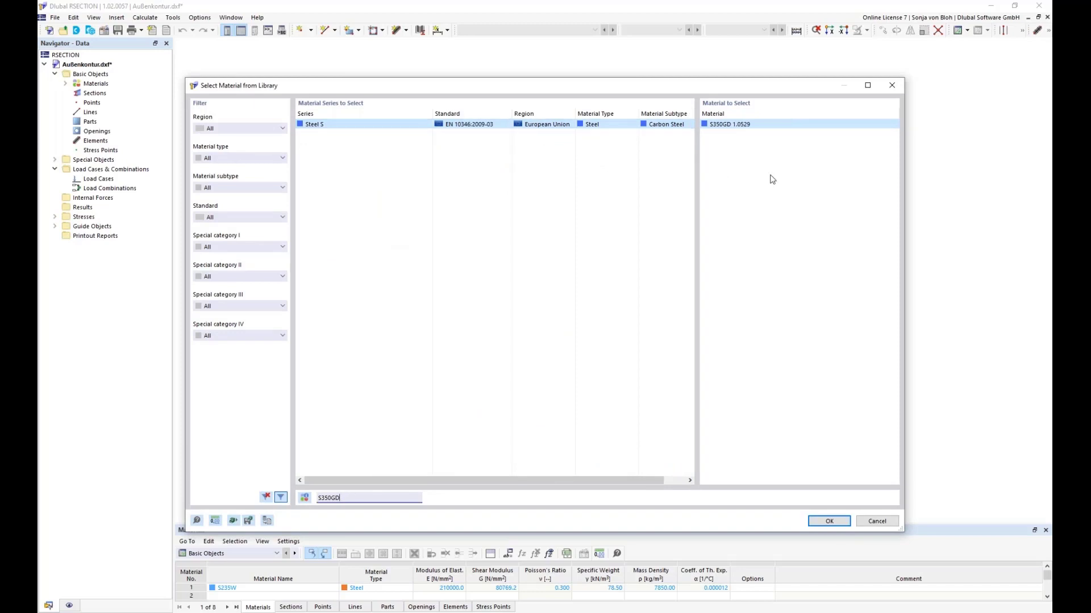
click(720, 125)
click(825, 522)
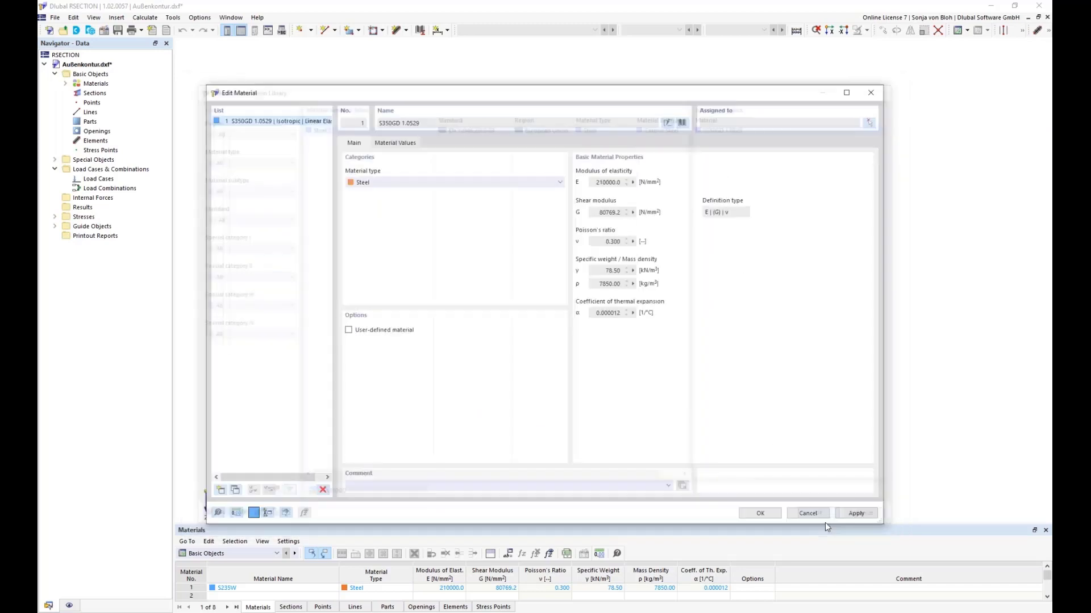
click(759, 513)
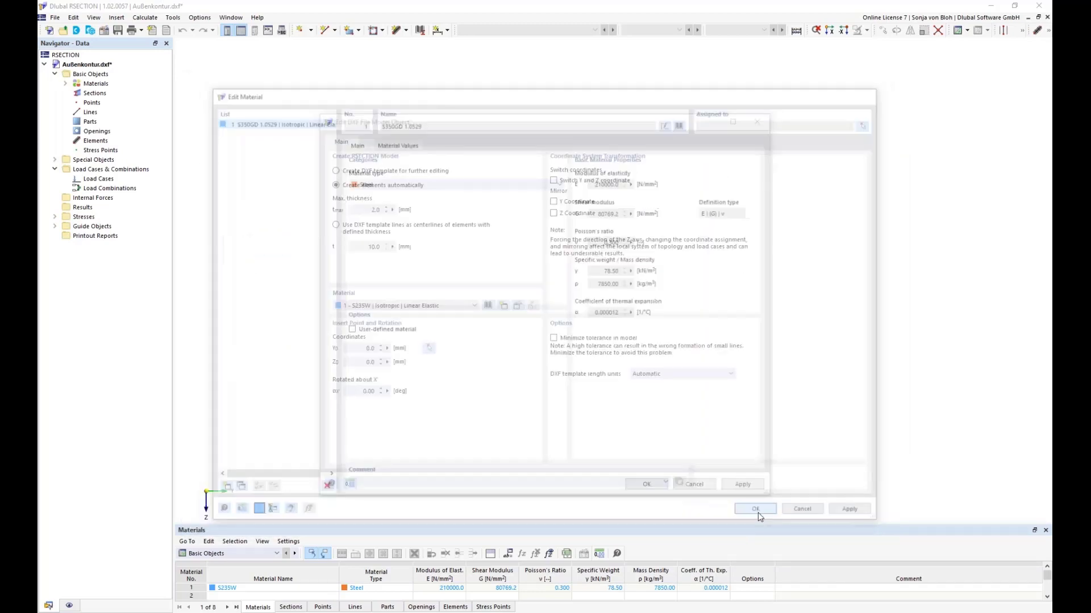
click(647, 484)
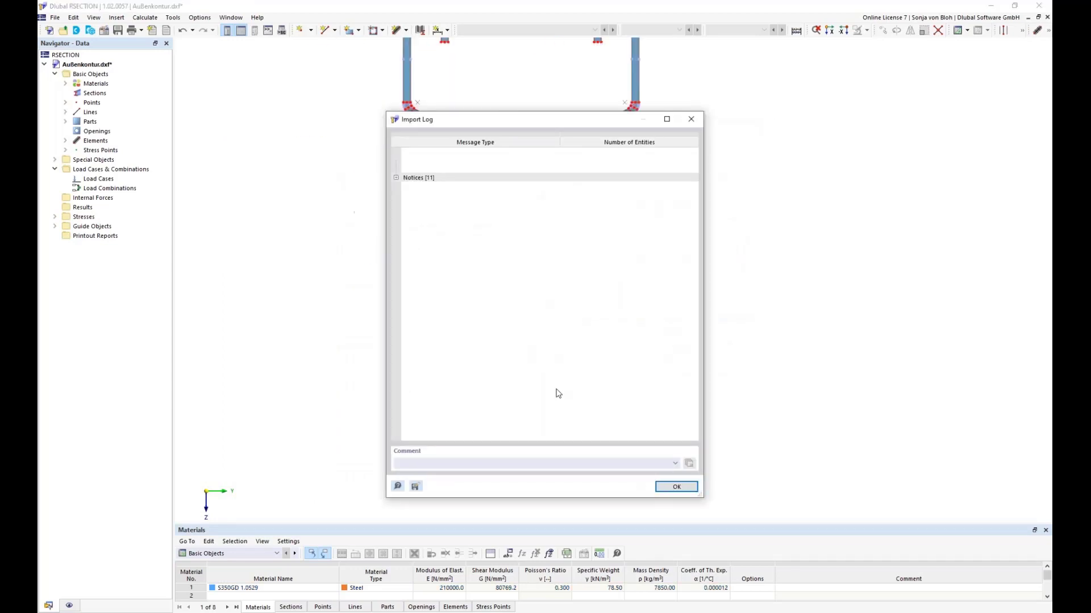
click(672, 488)
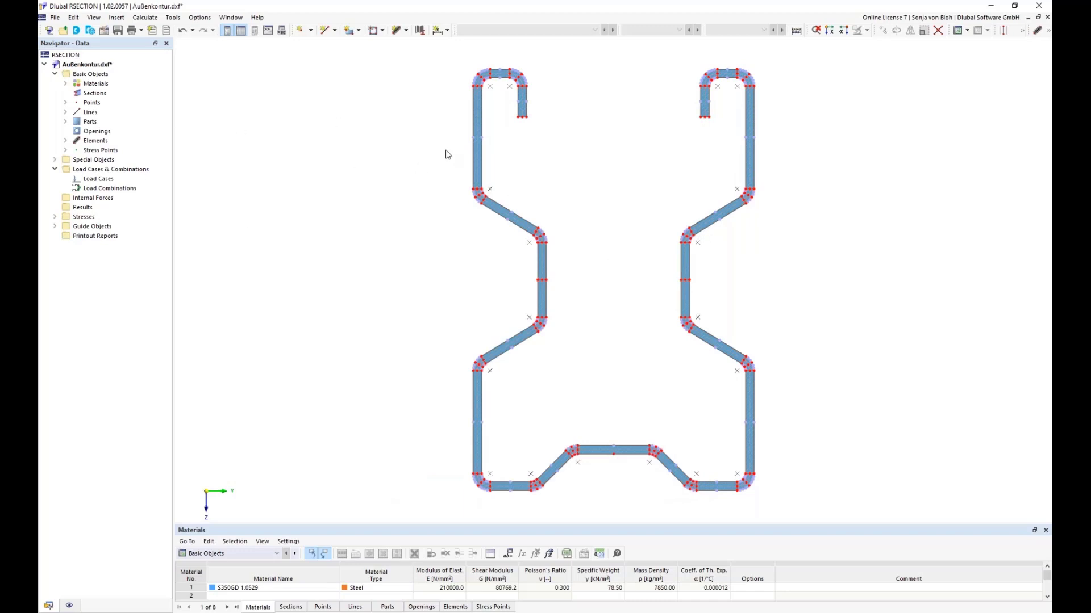
Step: Examine the generated part, elements 1 and 2, and the manipulation commands for creating elements automatically or on lines
click(65, 121)
click(117, 132)
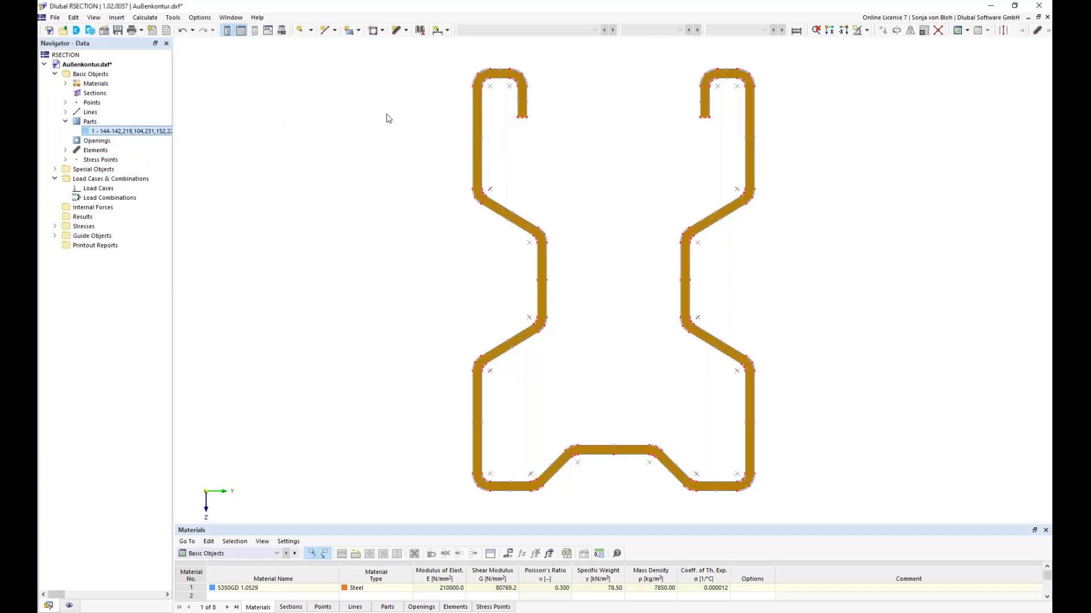
click(66, 150)
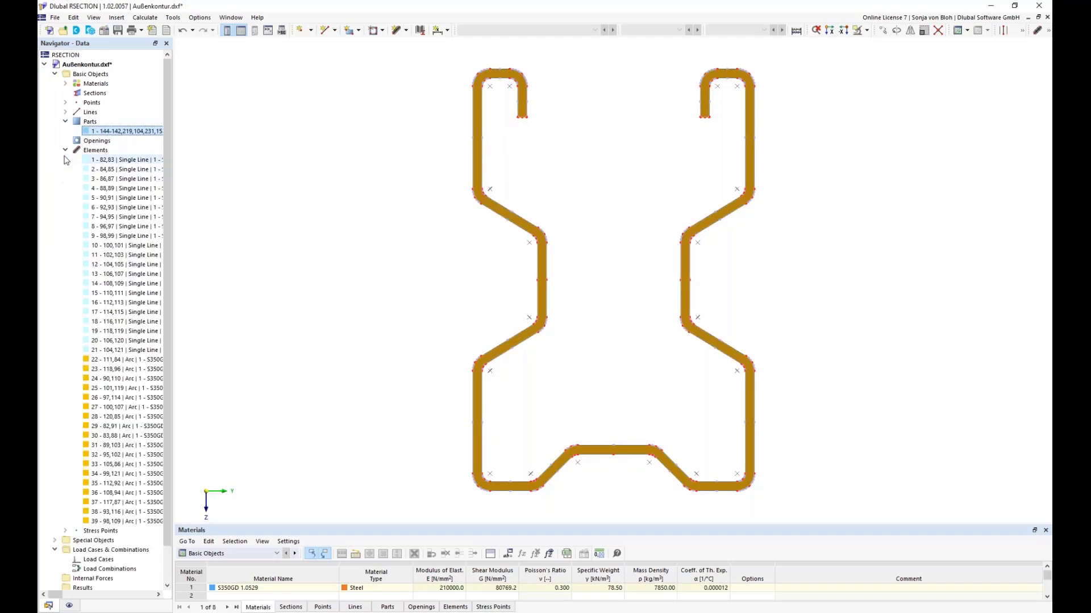
click(108, 160)
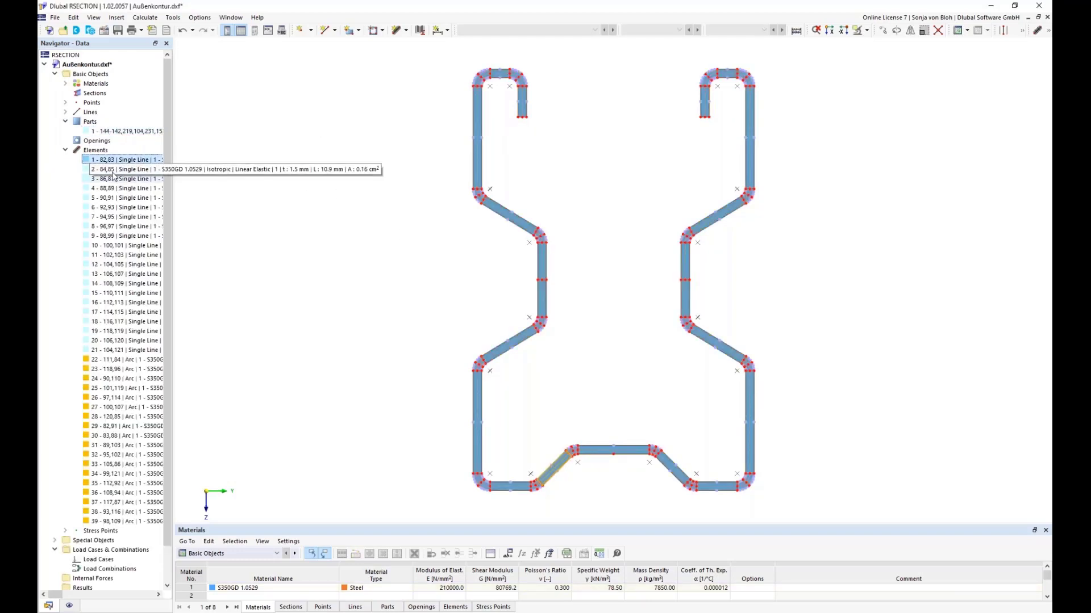
click(112, 171)
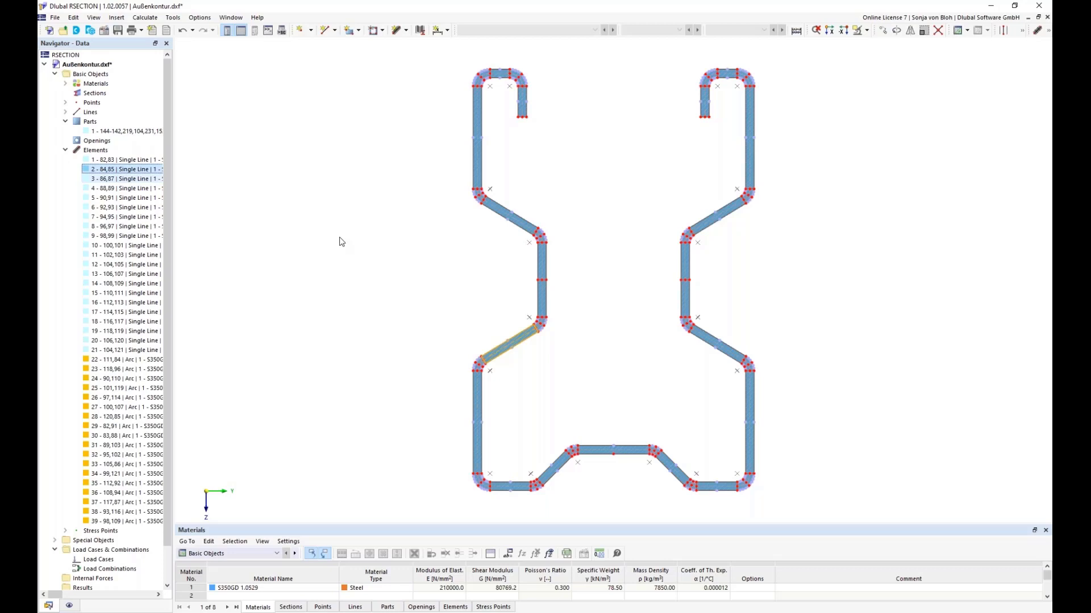
click(76, 18)
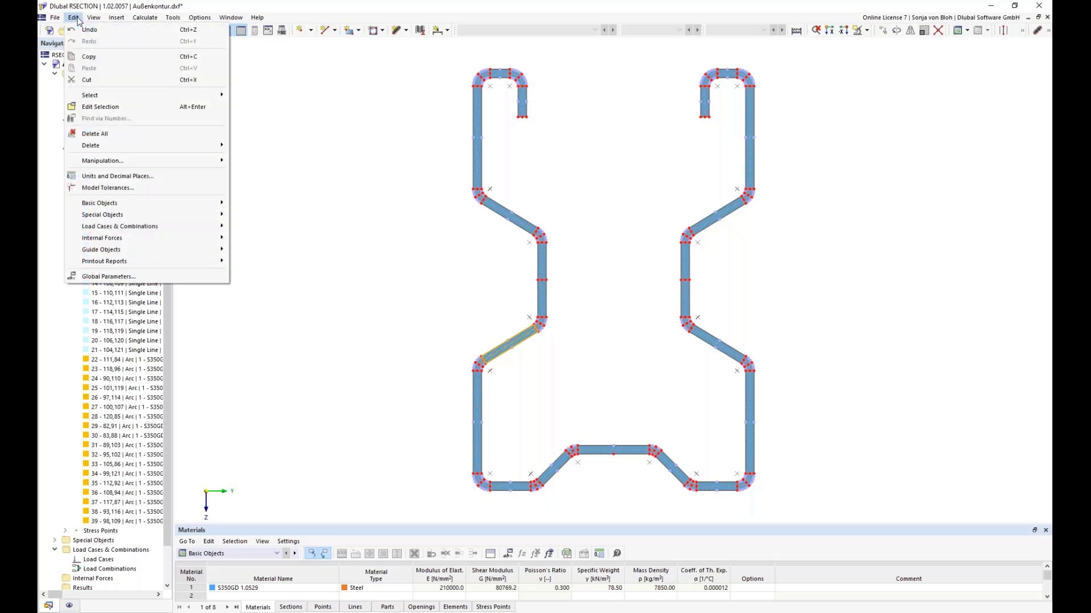
mouse_move(121, 163)
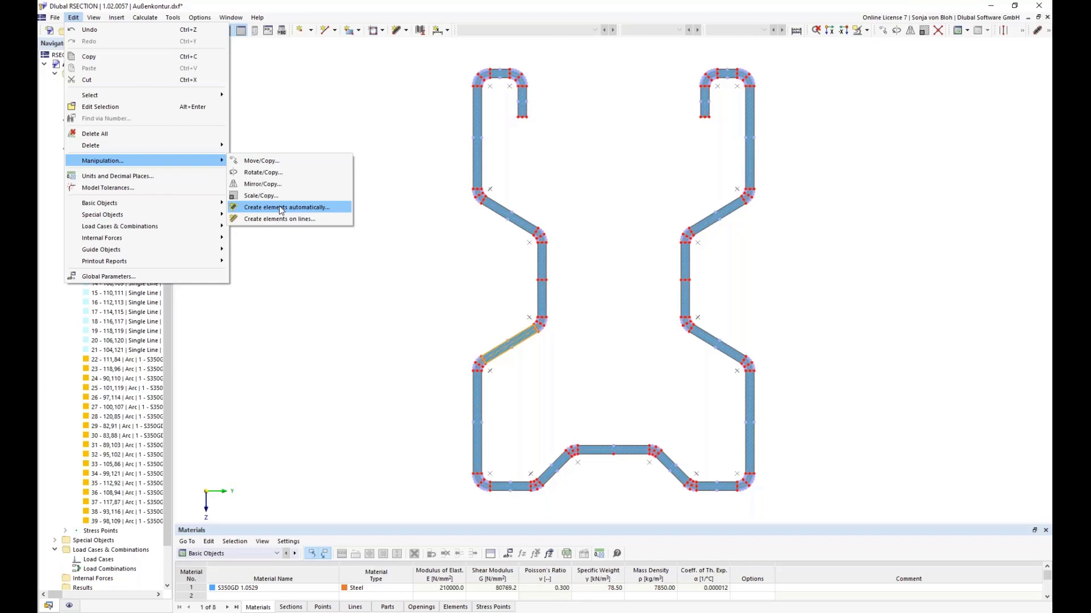
click(317, 293)
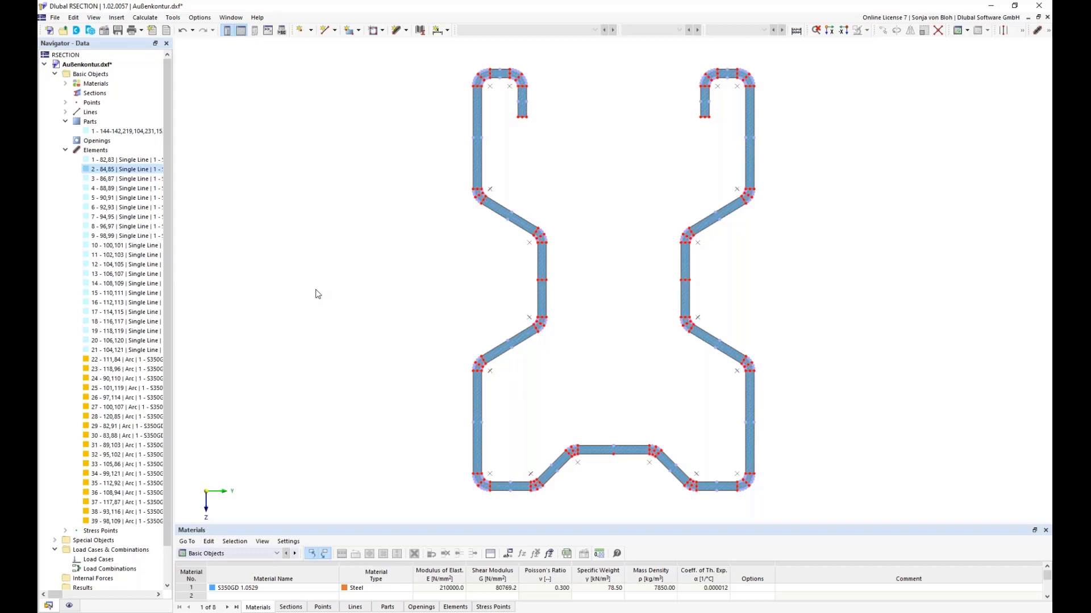
Step: Import the DXF file Mittellinien.dxf as another model
click(55, 18)
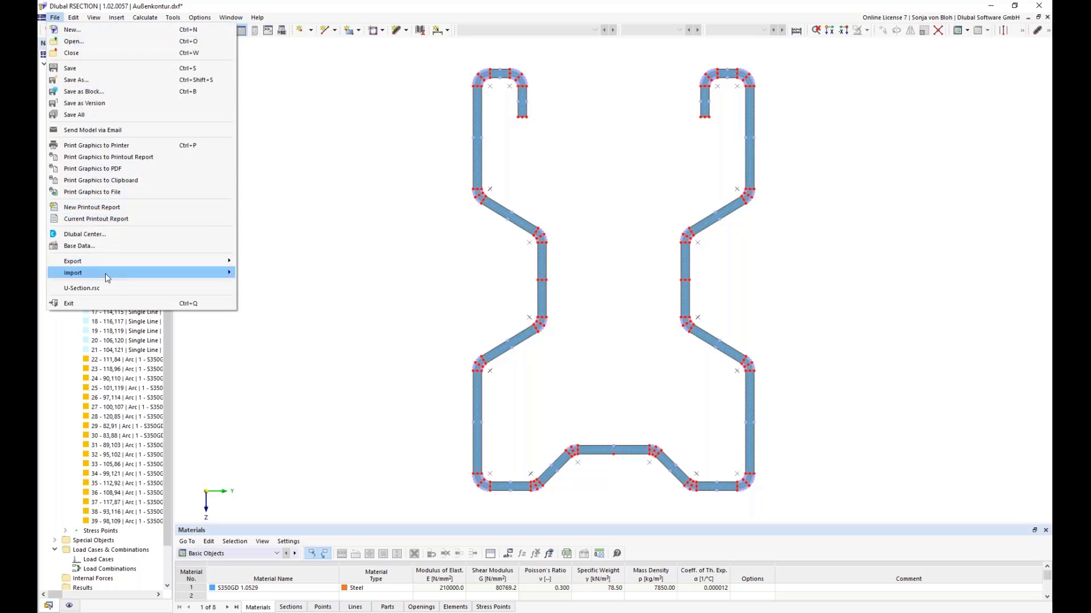
mouse_move(106, 274)
click(255, 275)
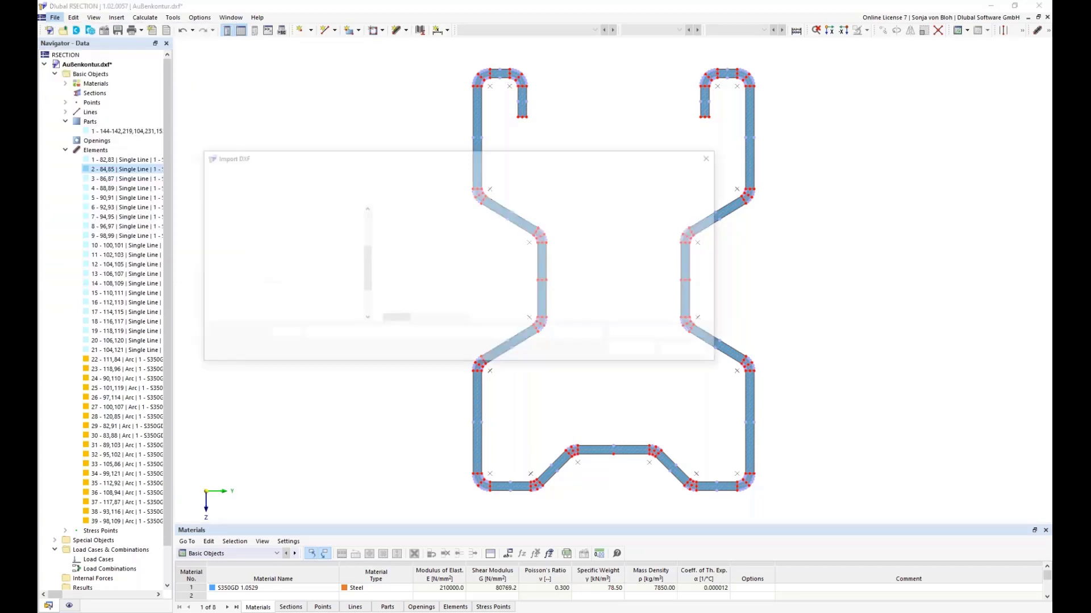
click(402, 249)
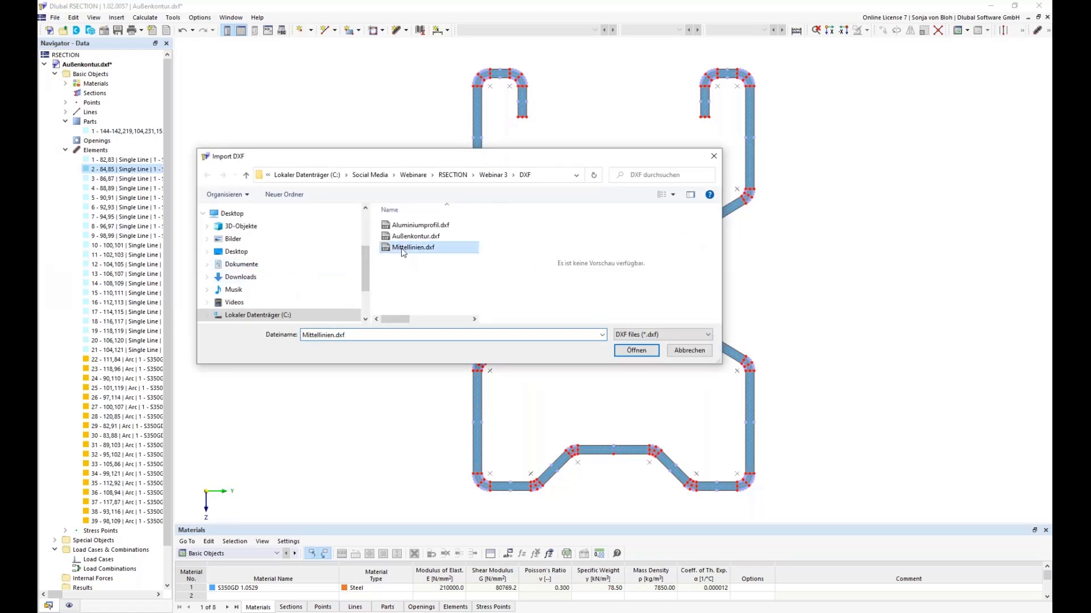
click(635, 350)
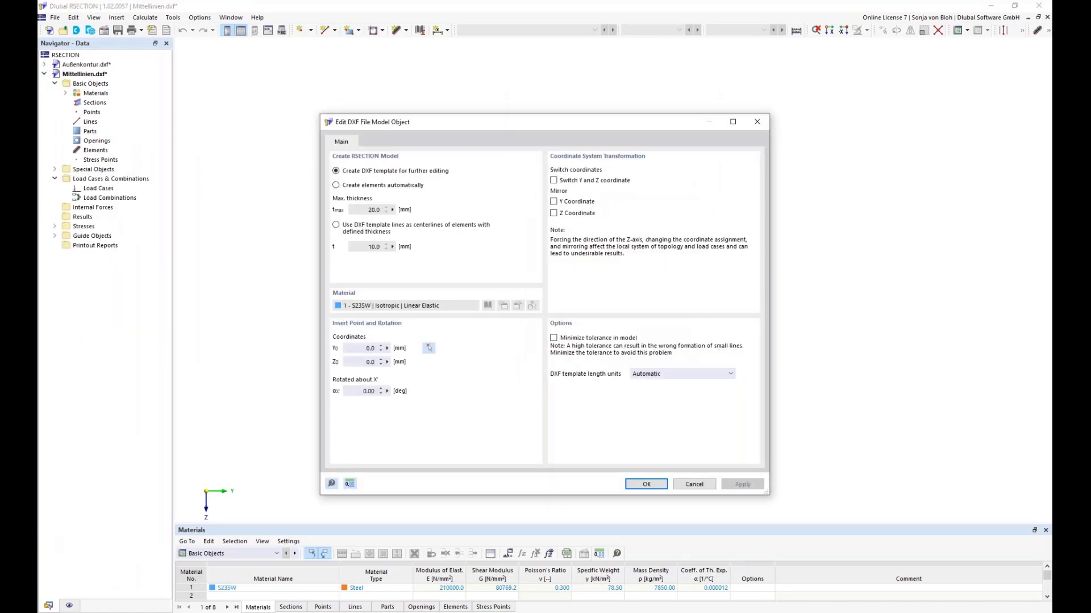
Step: Use the DXF template lines as element centerlines with a thickness of 2.75 mm, consulting the centerline reference image
click(338, 226)
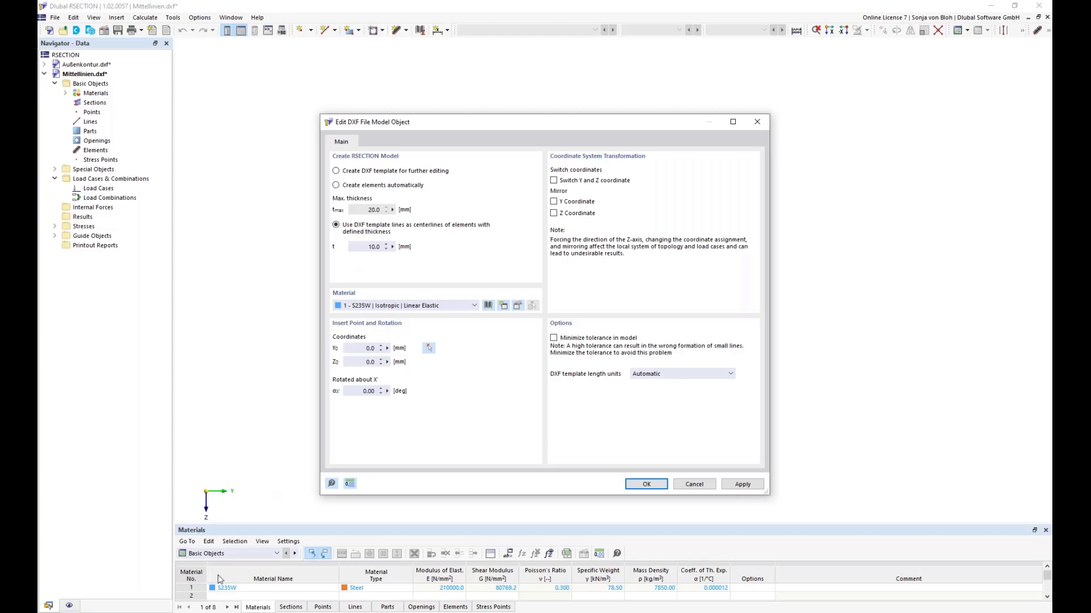
click(199, 567)
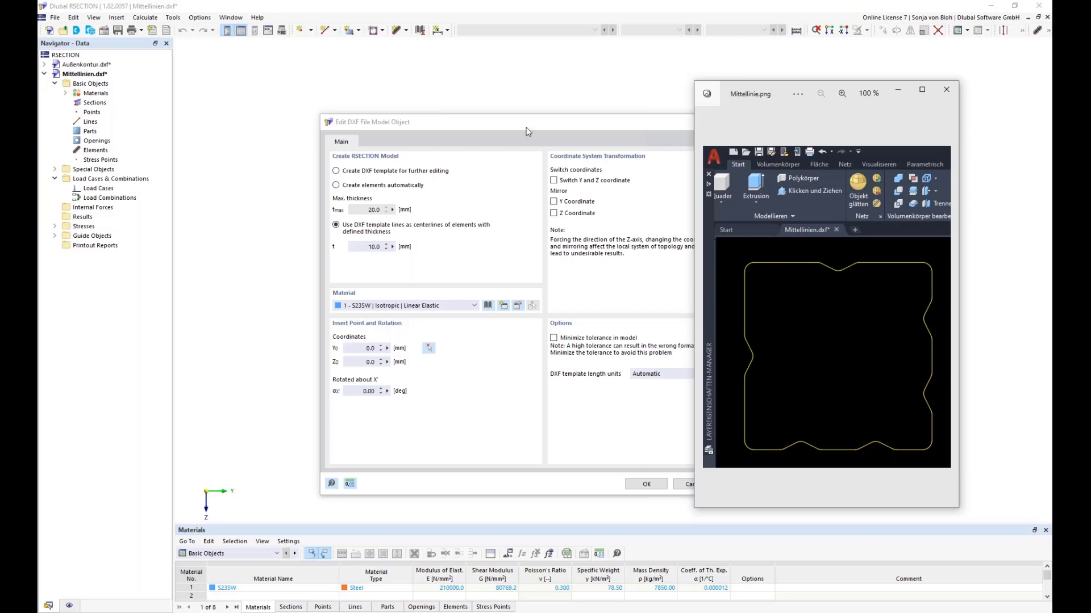
double_click(364, 250)
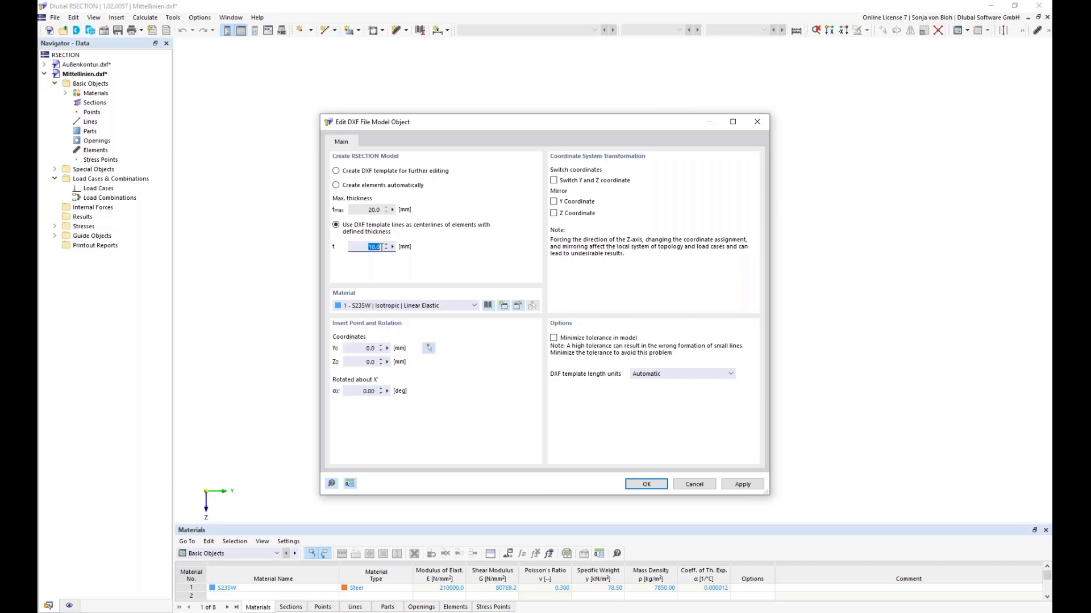
text(2,75)
Step: Replace the import material with S350GD 1.0529 from the material library and complete the centerline import
click(518, 307)
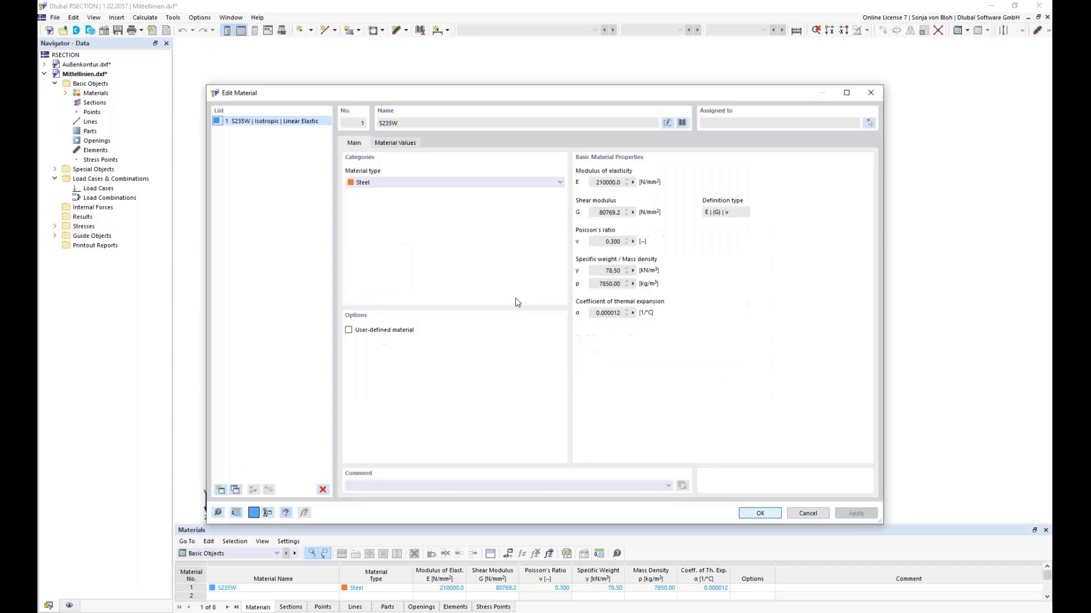
click(683, 123)
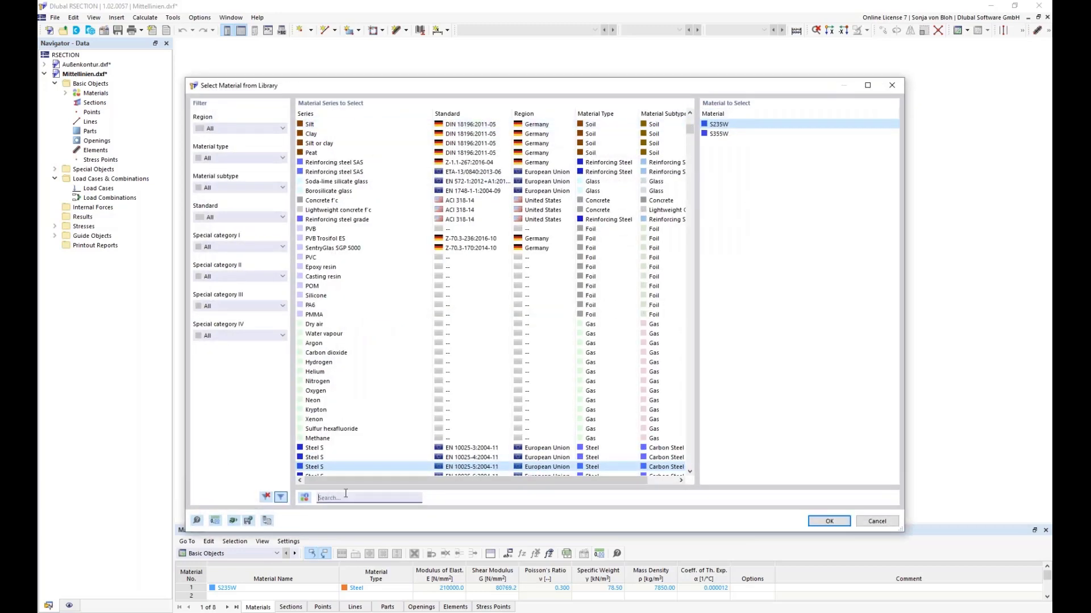
text(S30)
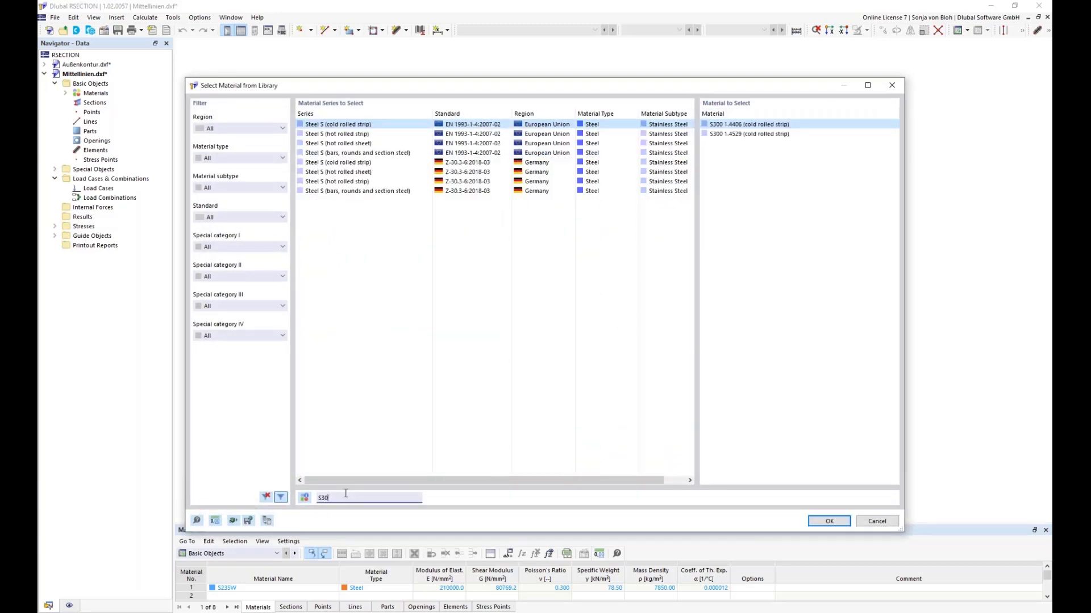
key(BackSpace)
text(50)
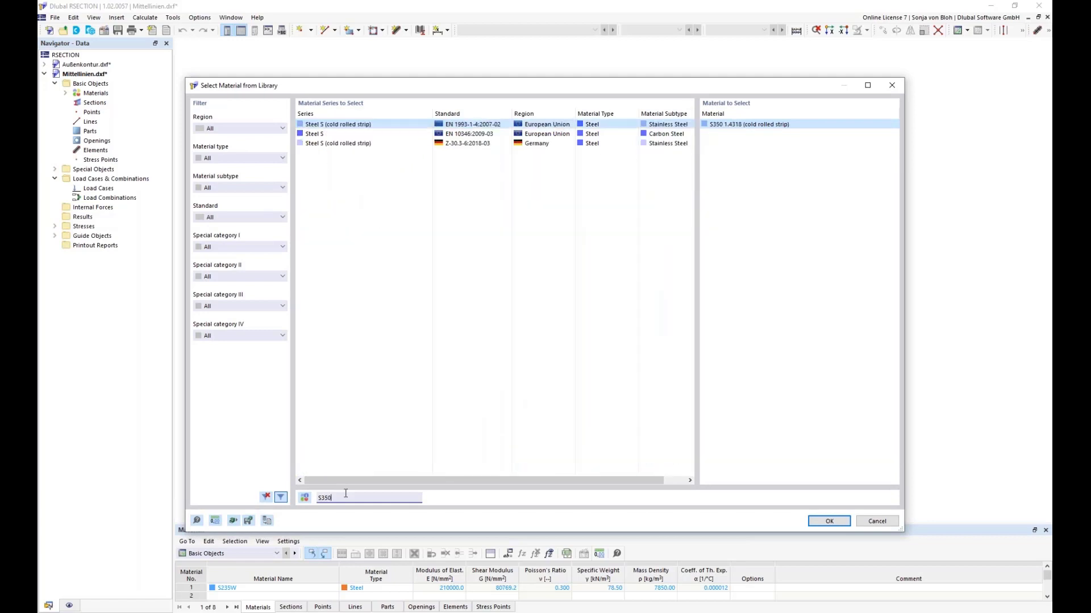
text(GD)
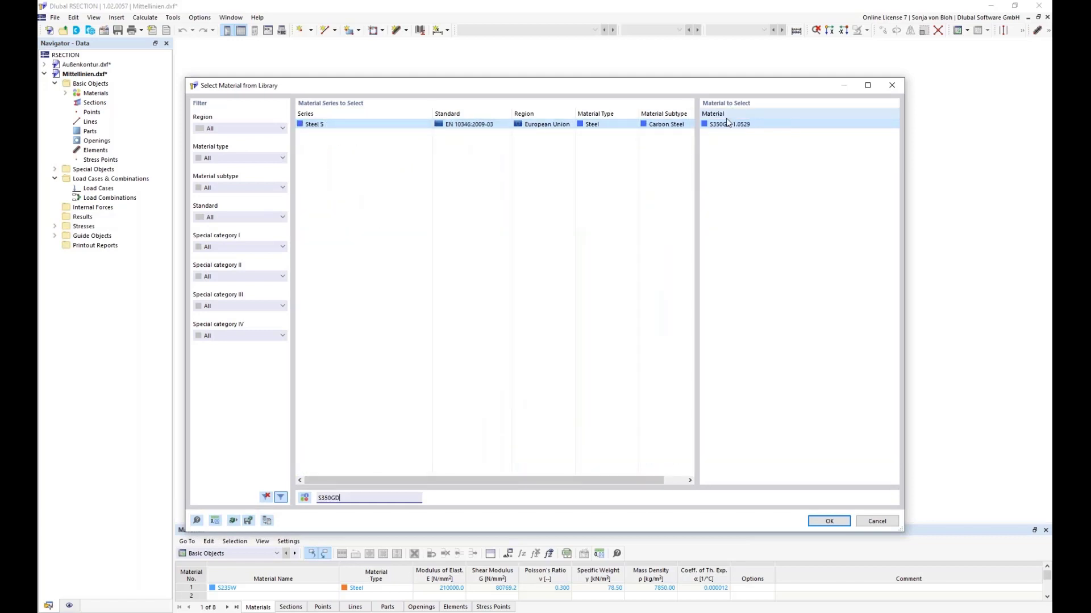
click(728, 124)
click(828, 521)
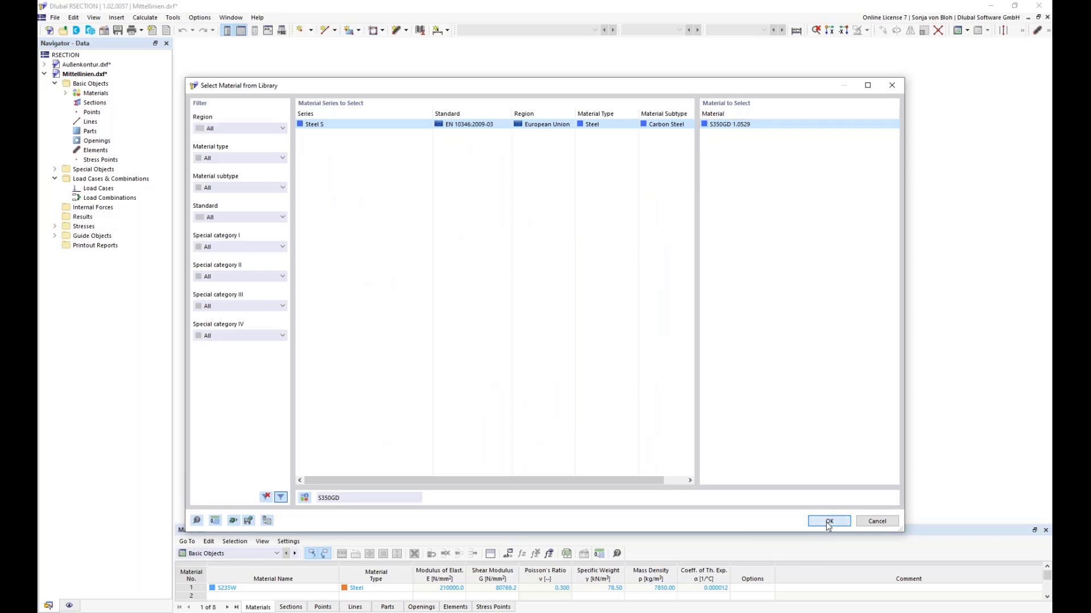
click(768, 513)
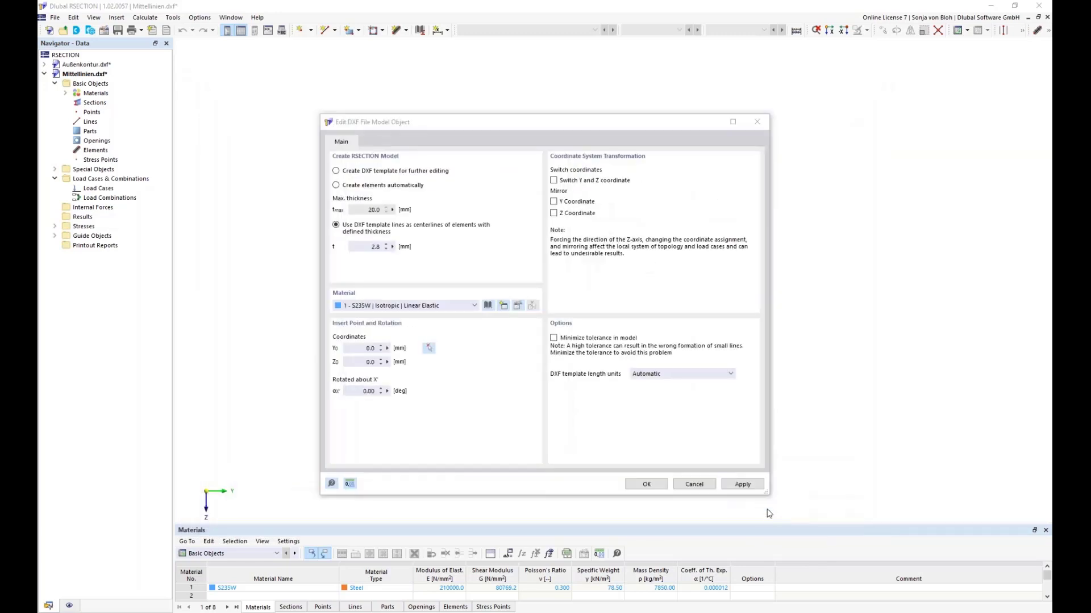
click(647, 484)
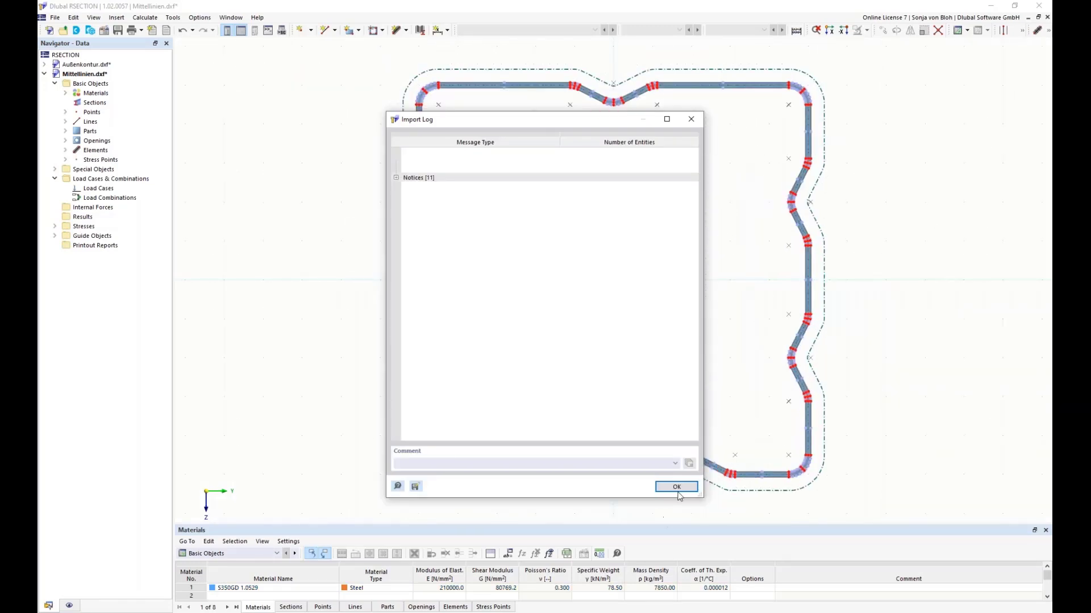
click(676, 487)
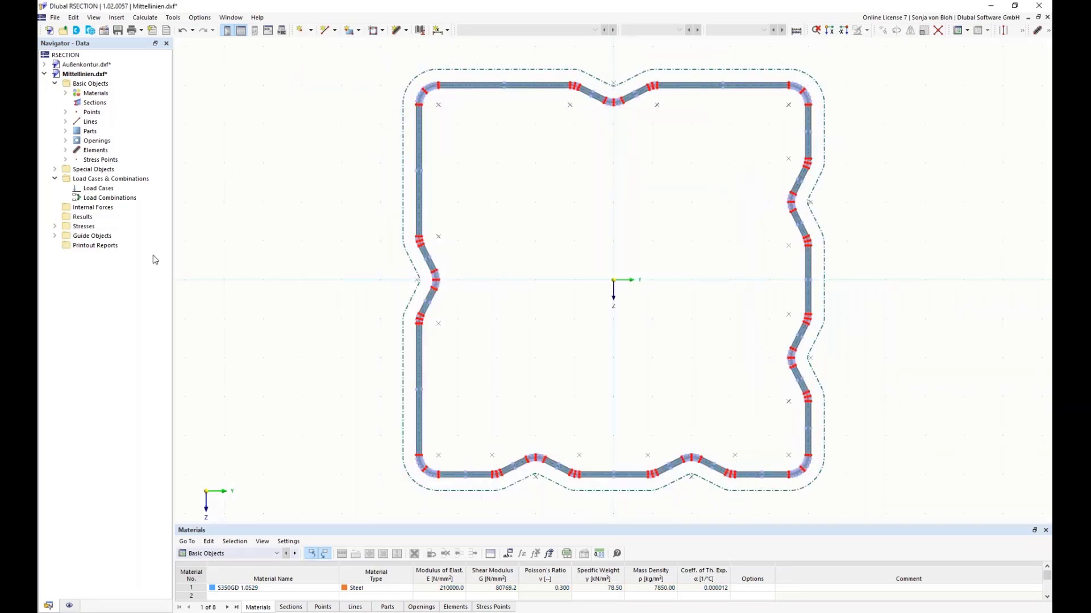
Step: Examine the imported centerline model's part, arc element 3 and the manipulation commands for creating elements
click(66, 131)
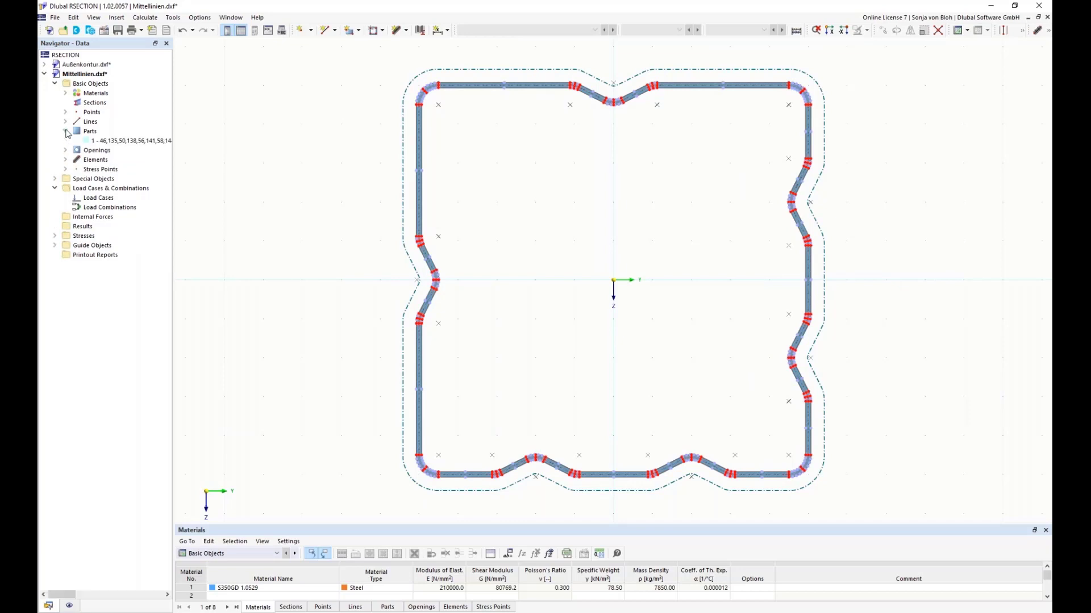
click(65, 160)
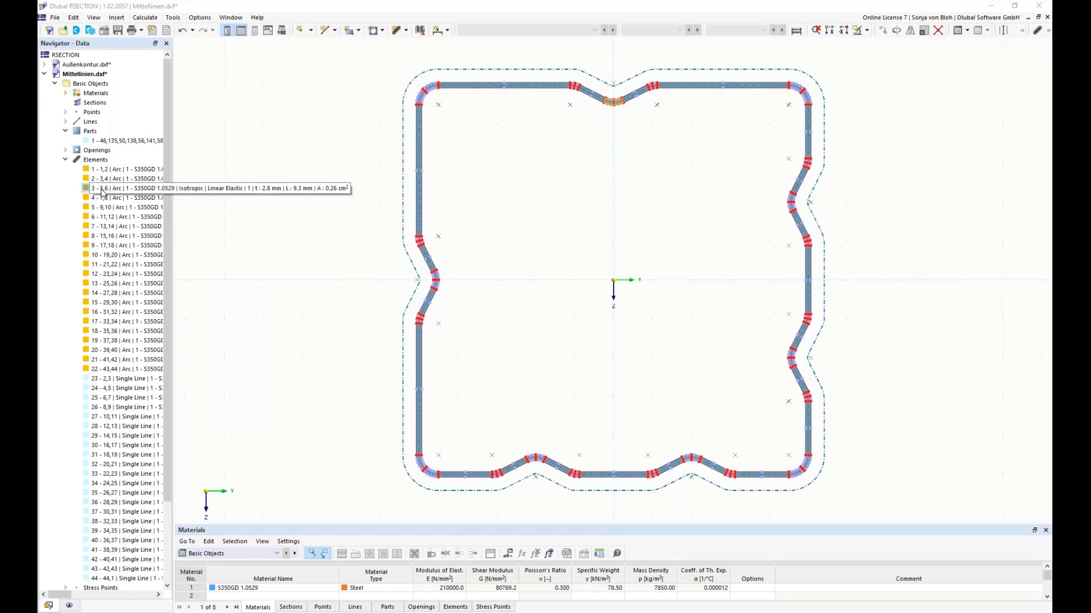
click(102, 190)
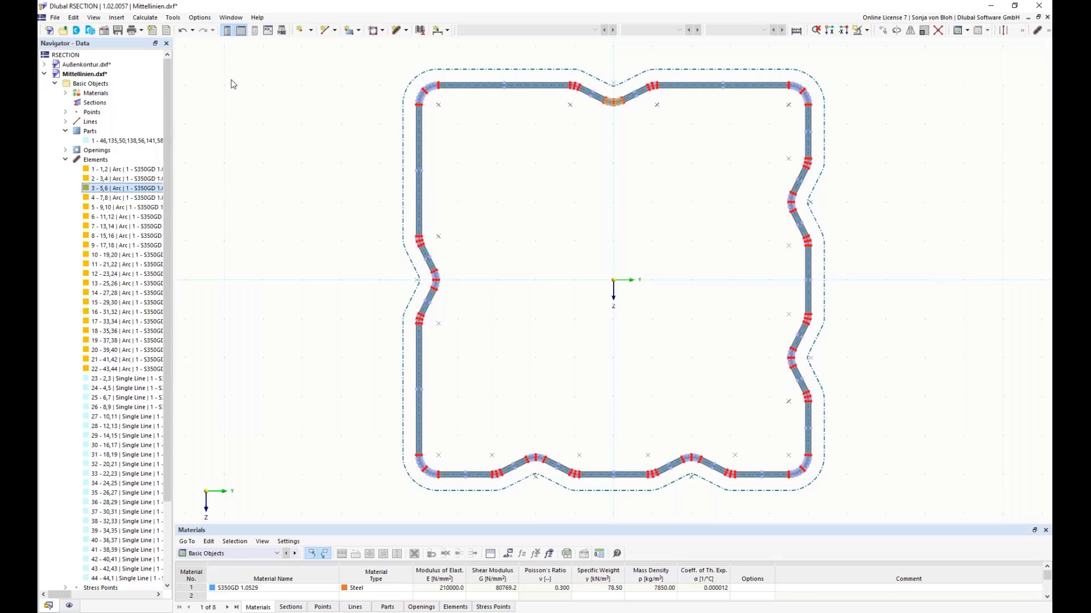
click(74, 18)
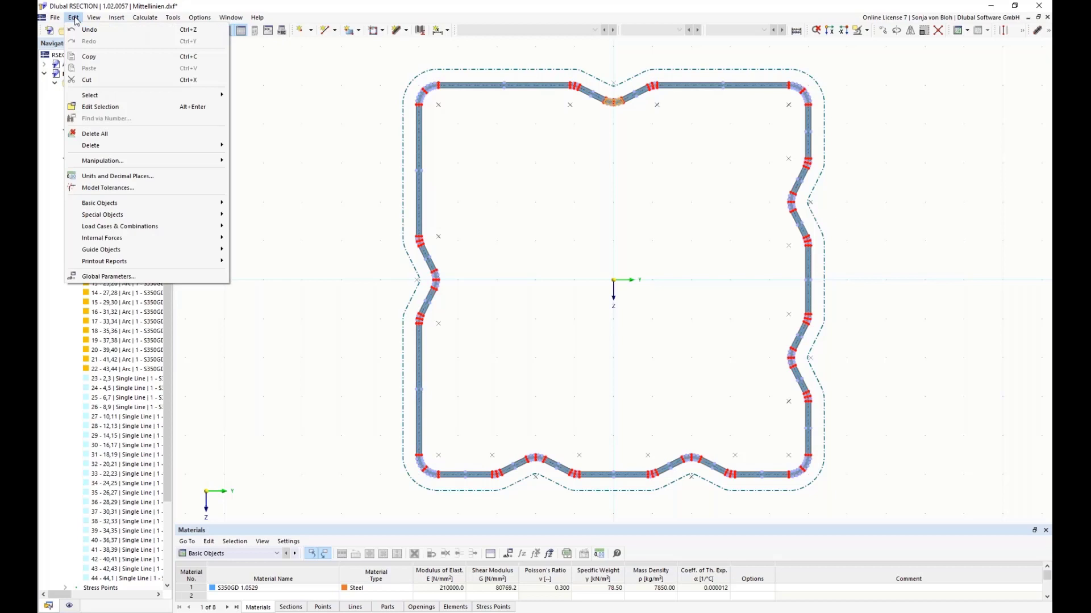
mouse_move(105, 164)
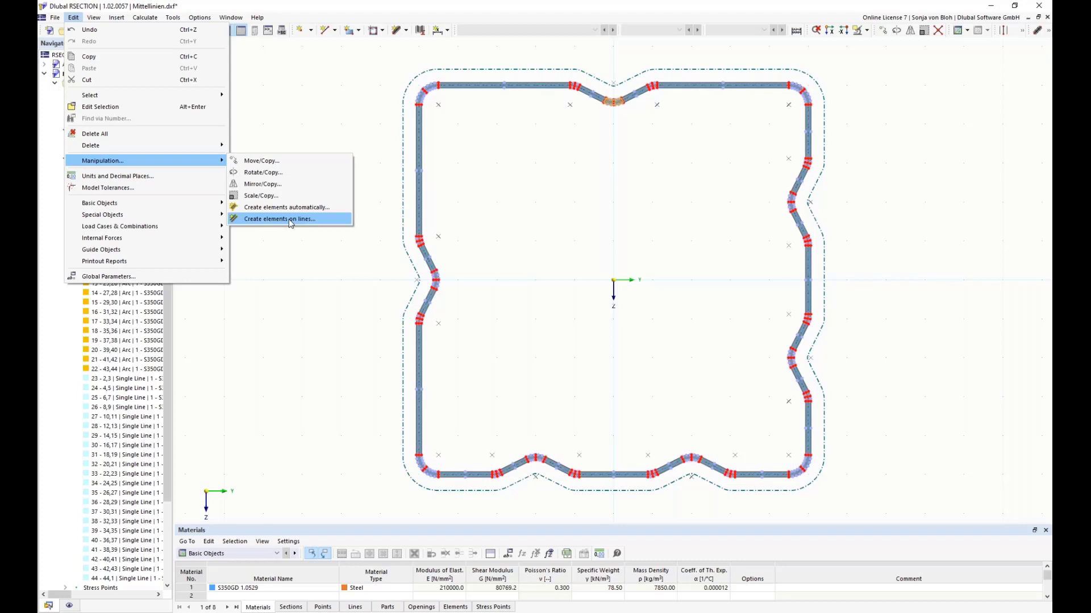
click(286, 264)
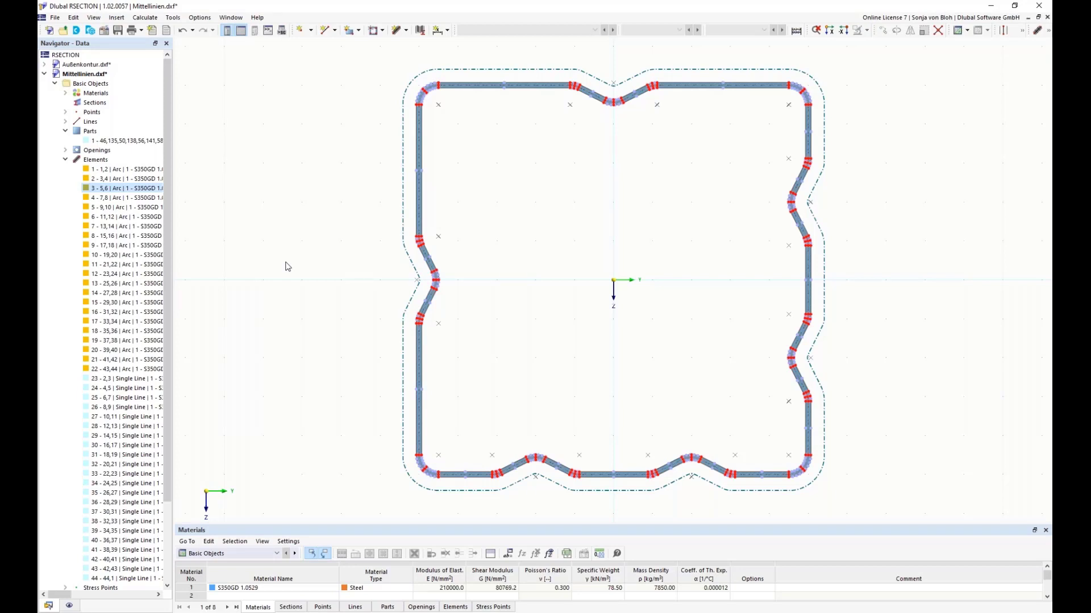
Step: Import the DXF file Aluminiumprofil.dxf as another model, creating only a DXF template for further editing
click(58, 19)
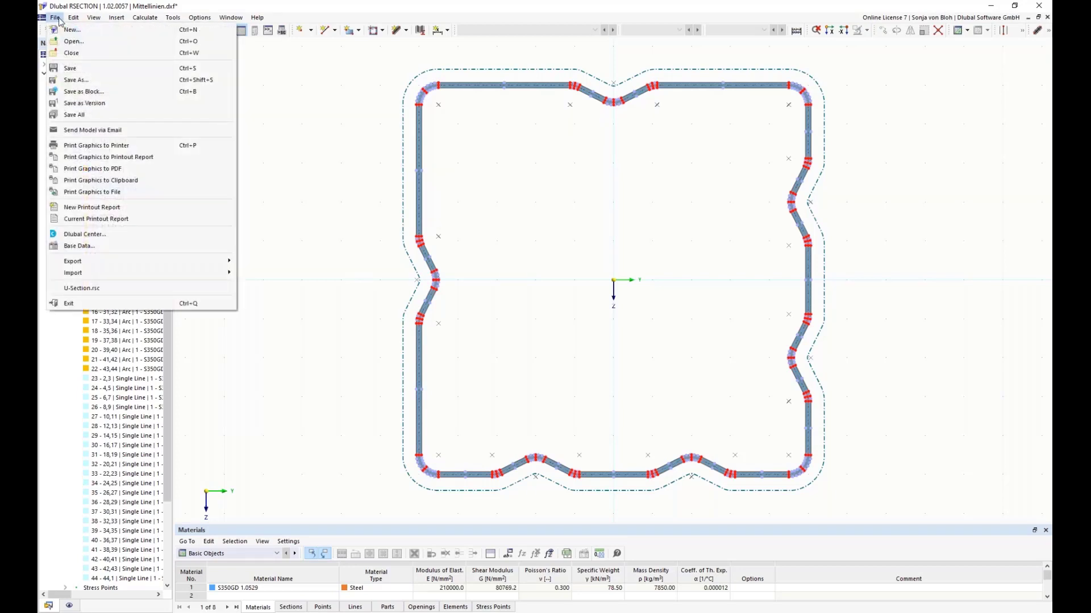
mouse_move(108, 275)
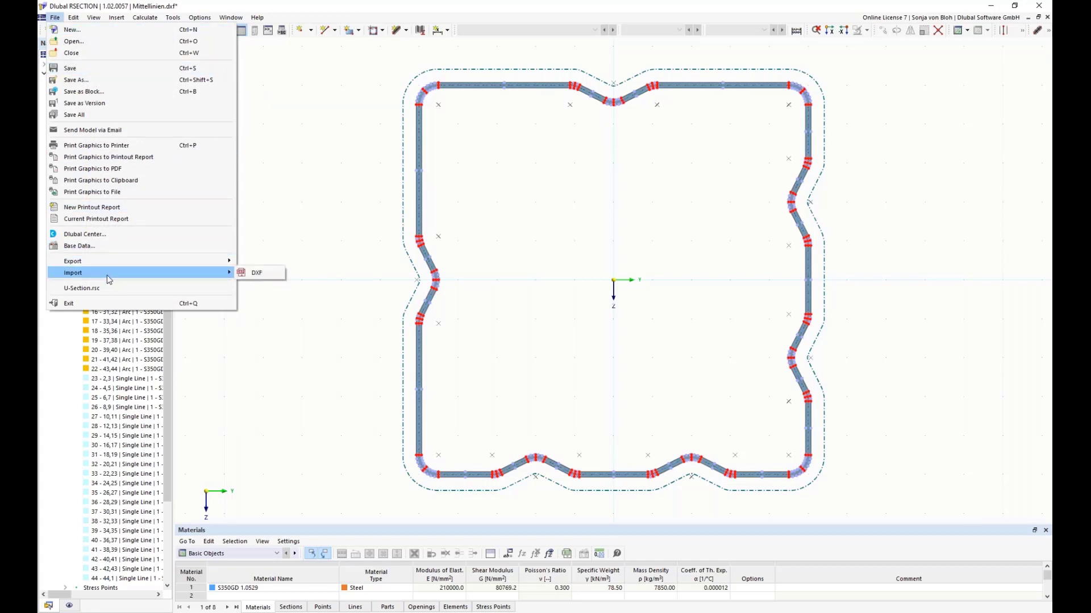
click(255, 274)
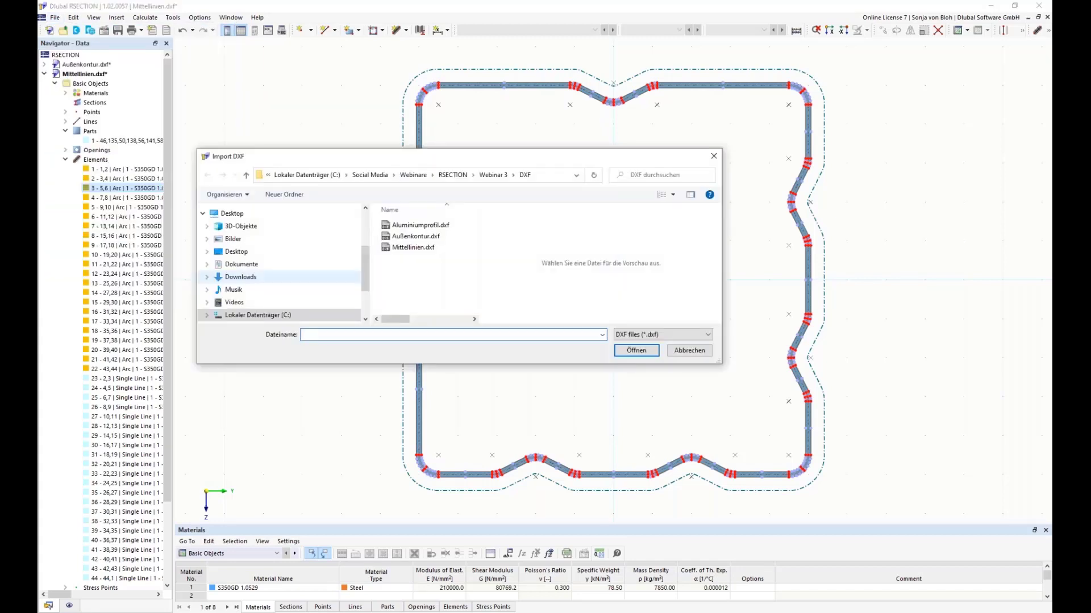
click(427, 225)
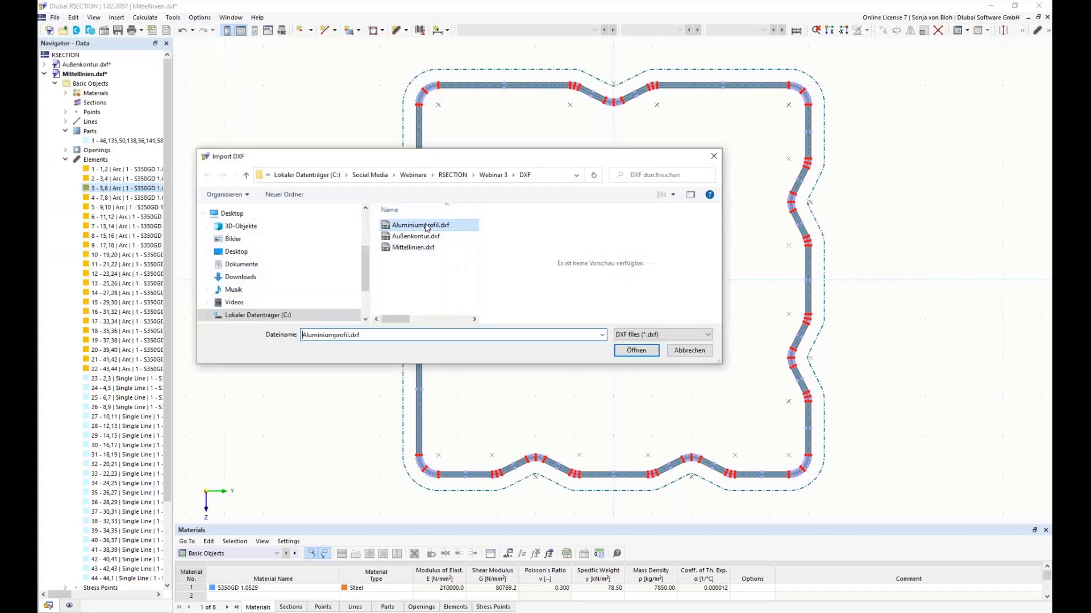
click(635, 351)
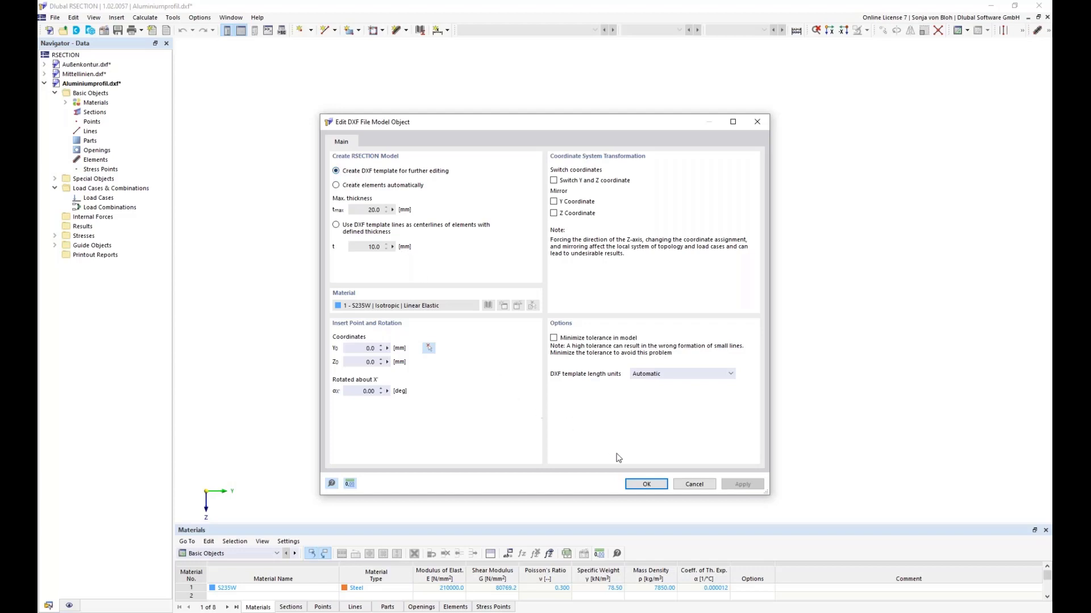
click(644, 485)
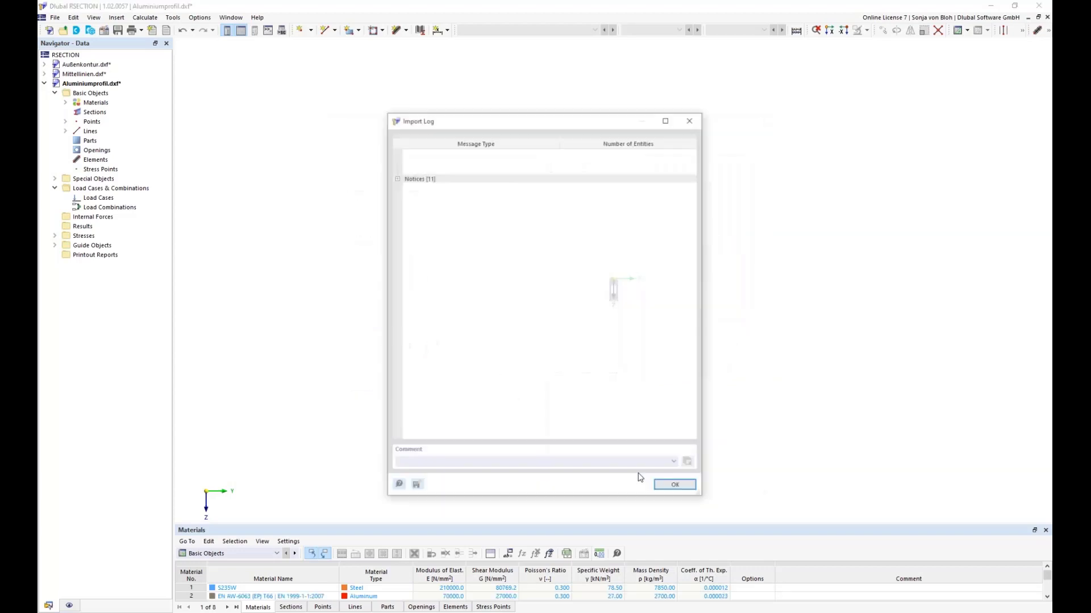
click(672, 487)
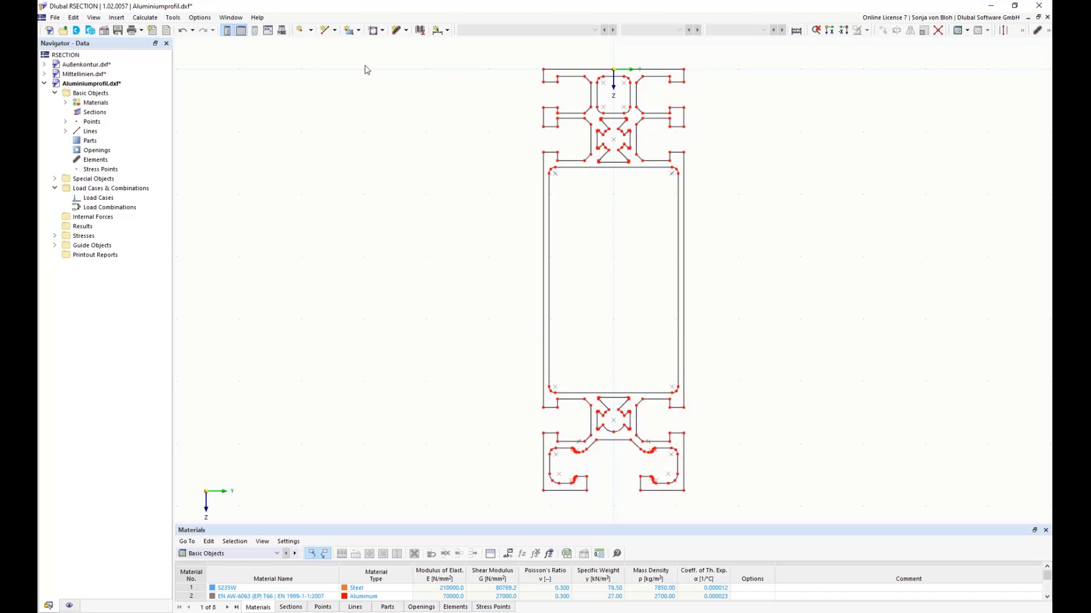
Step: Start a new part by boundary selection and replace its material with EN AW-6060 (EP) T66 from the material library
click(359, 31)
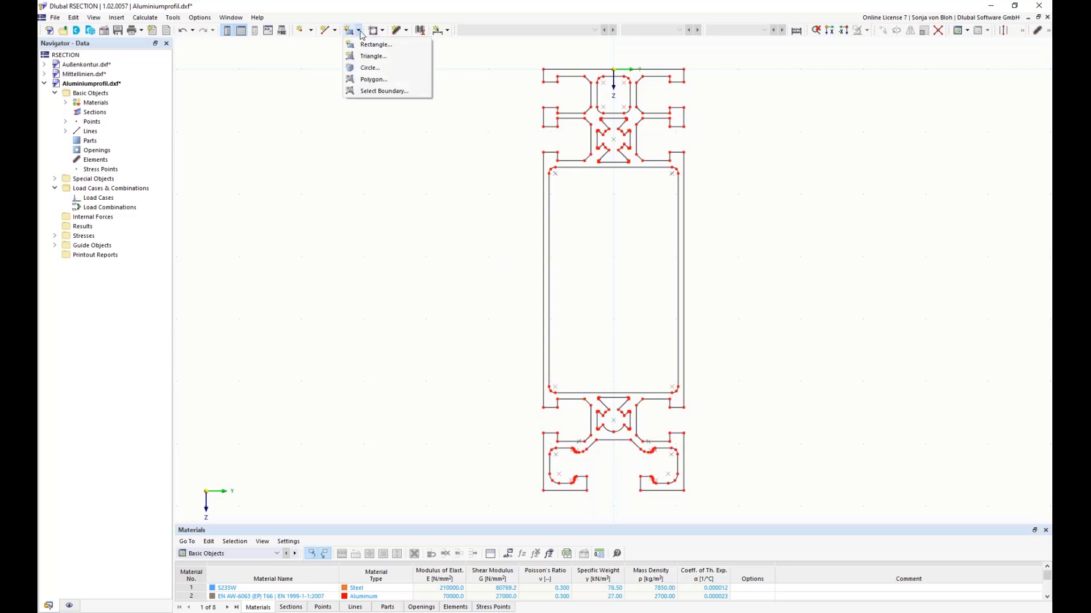
click(363, 92)
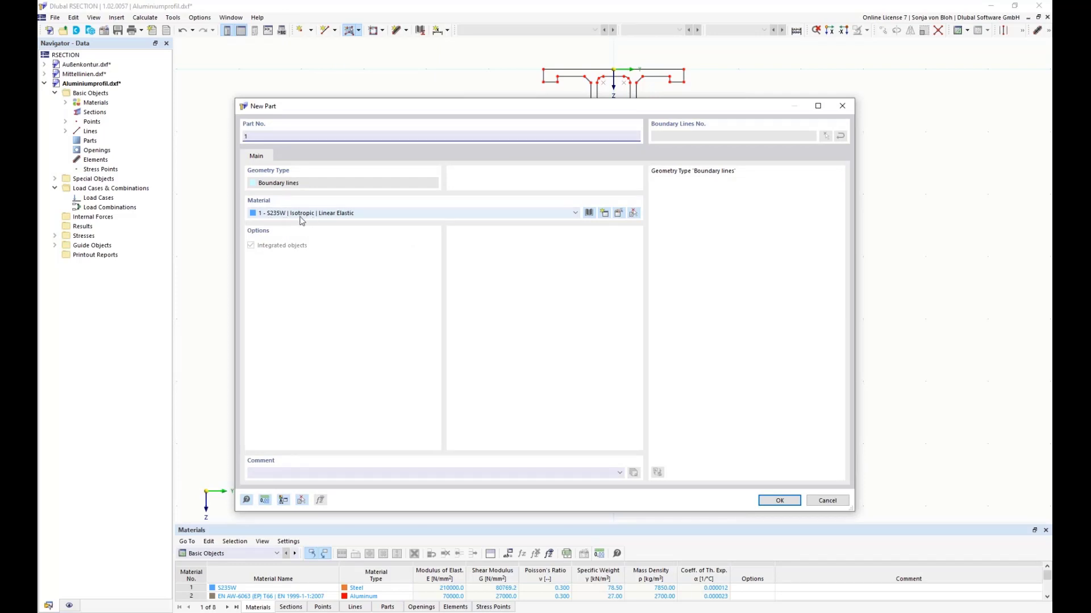
click(619, 214)
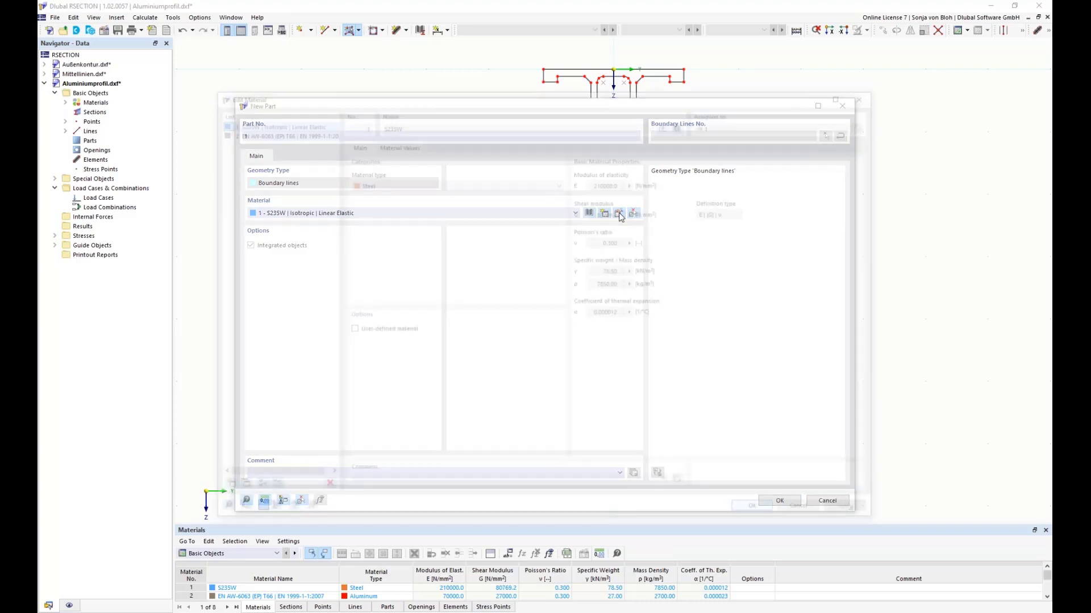
click(682, 124)
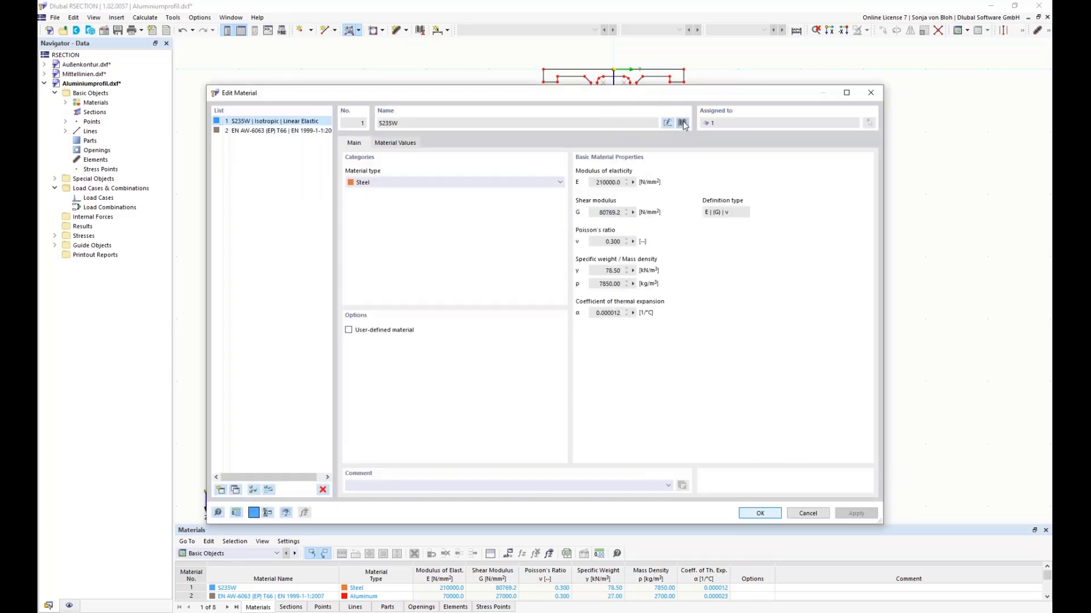
click(359, 498)
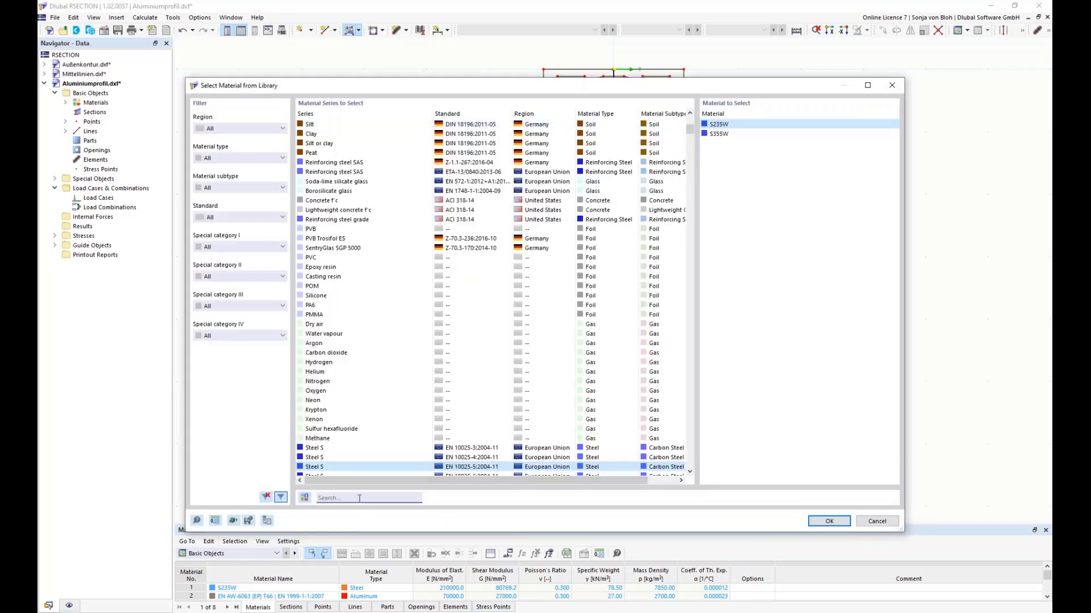
text(EN AW)
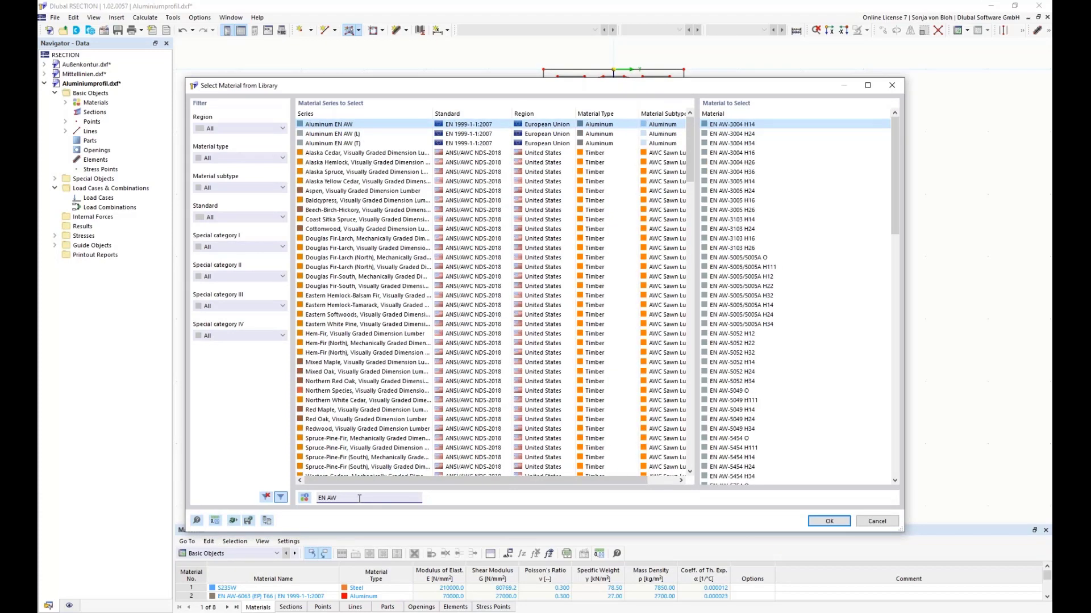
text( 6060)
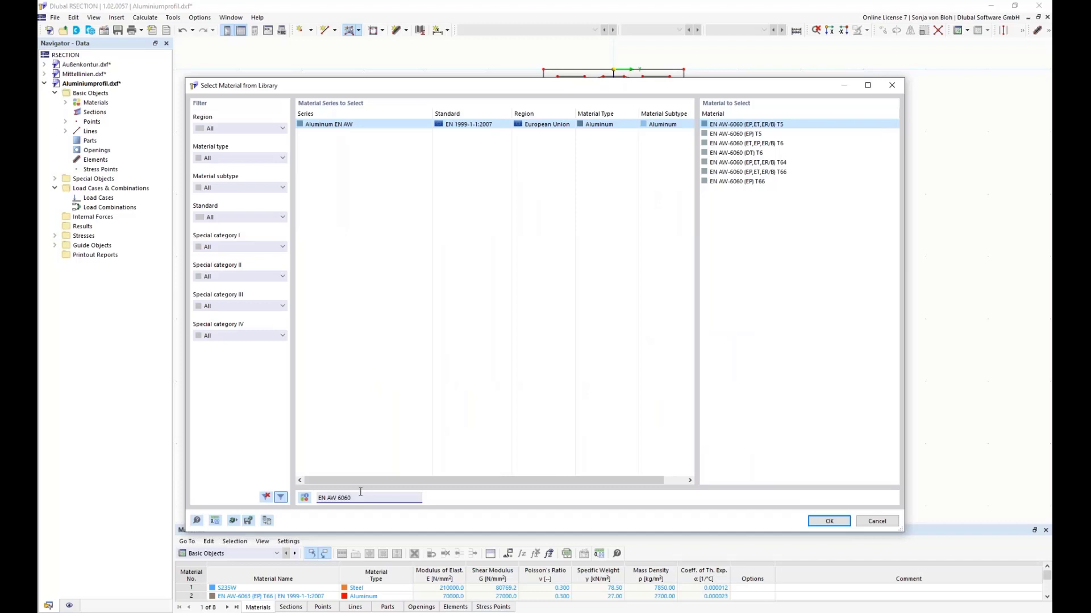
click(747, 182)
click(829, 522)
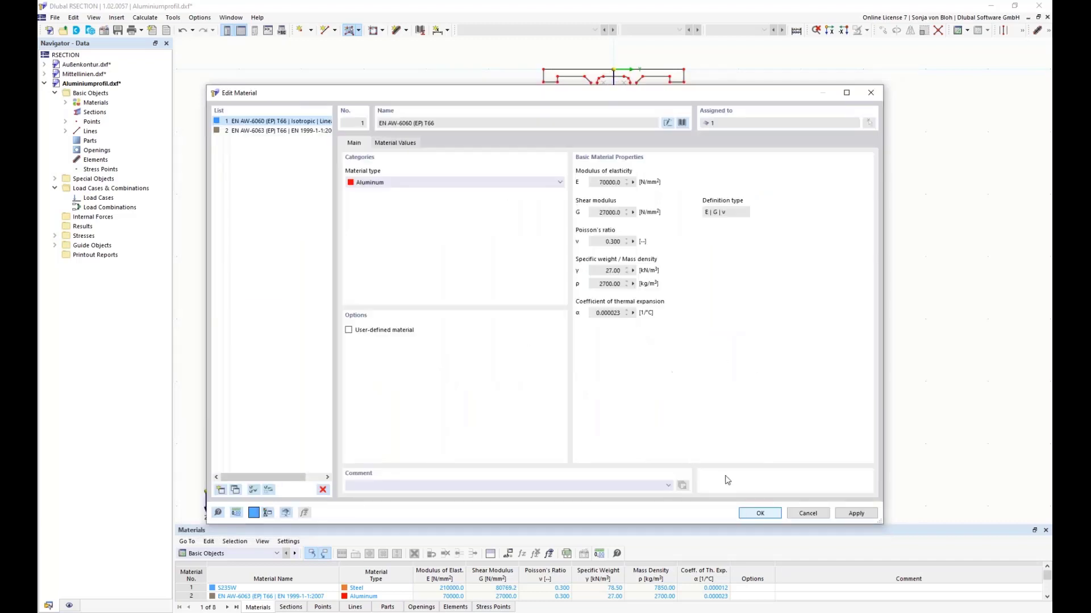
click(755, 513)
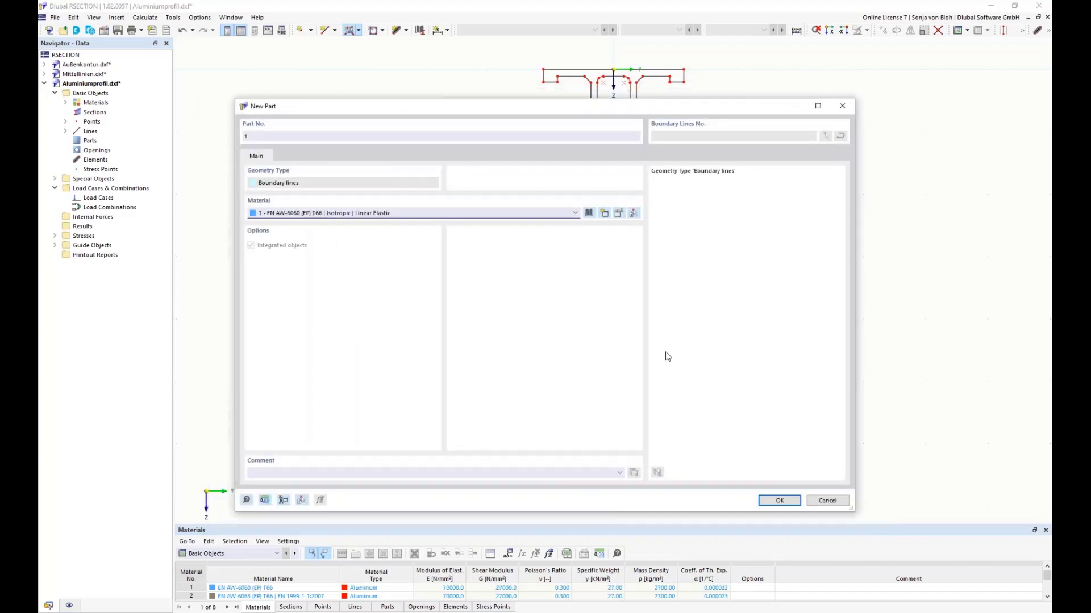
Step: Create the part from the outer boundary lines of the aluminum profile
click(783, 503)
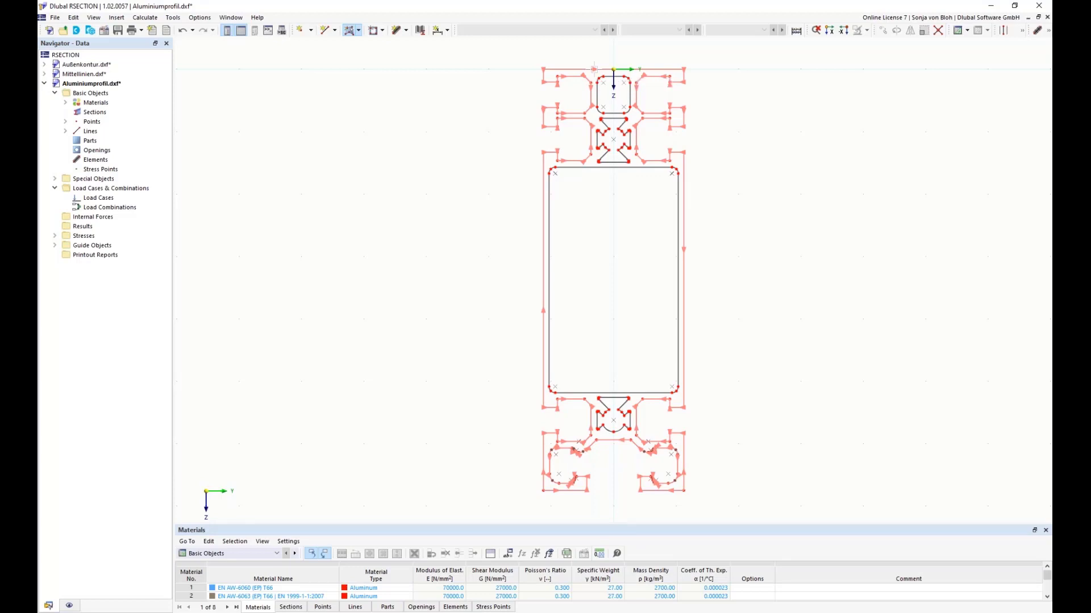
click(594, 70)
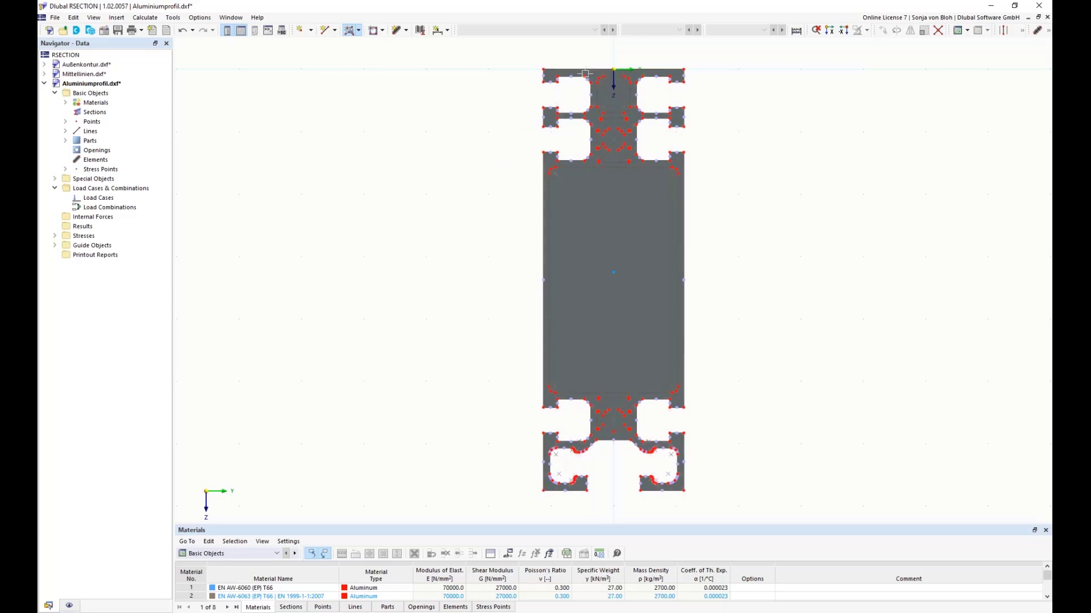
key(Escape)
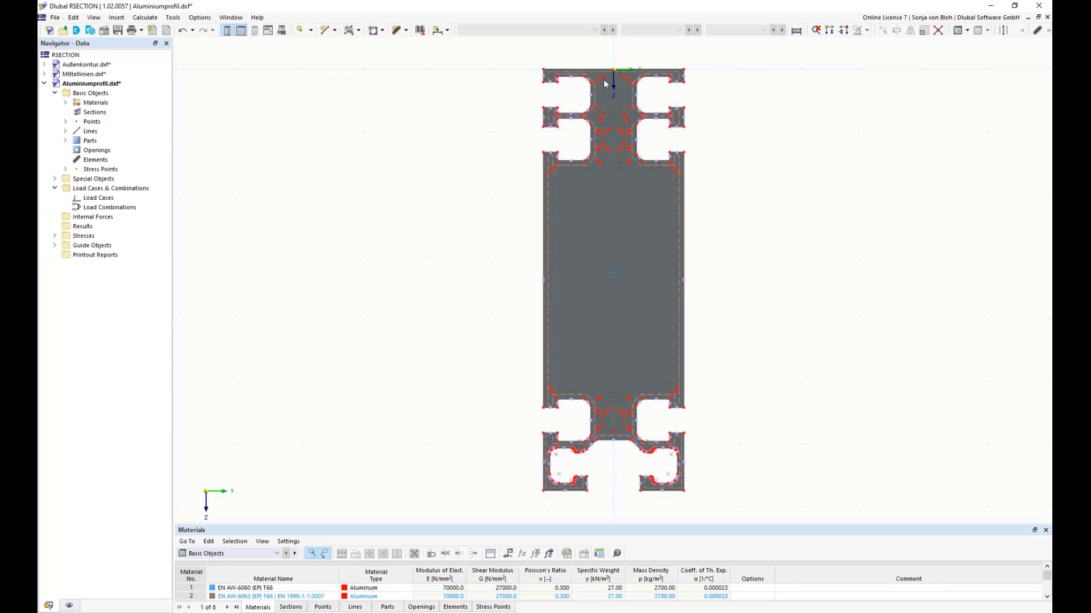
Step: Create openings by boundary selection in the four enclosed cavities along the aluminum profile's vertical axis
click(383, 32)
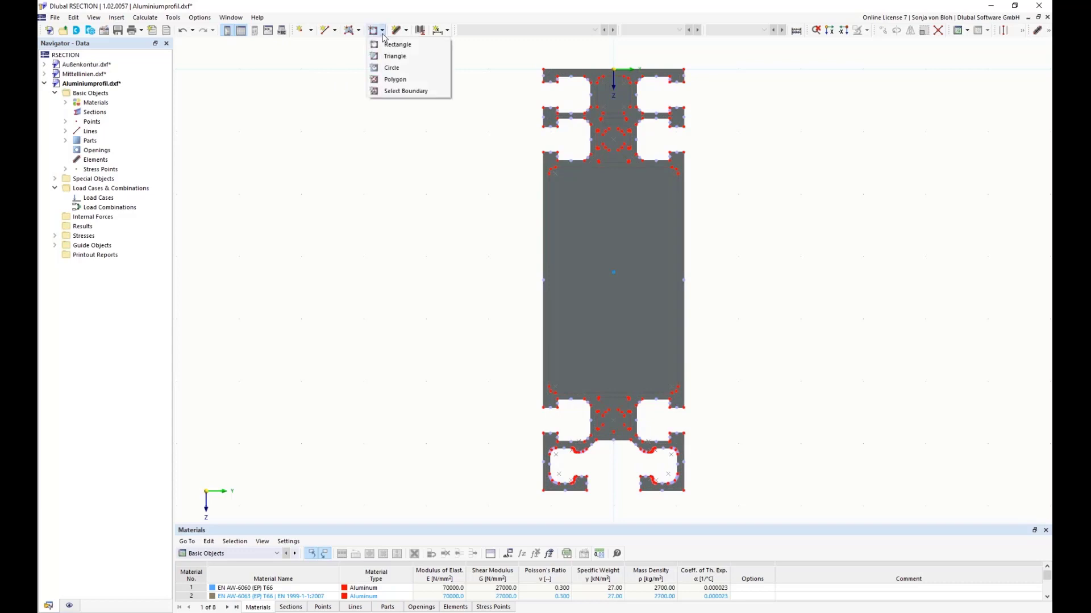
click(391, 91)
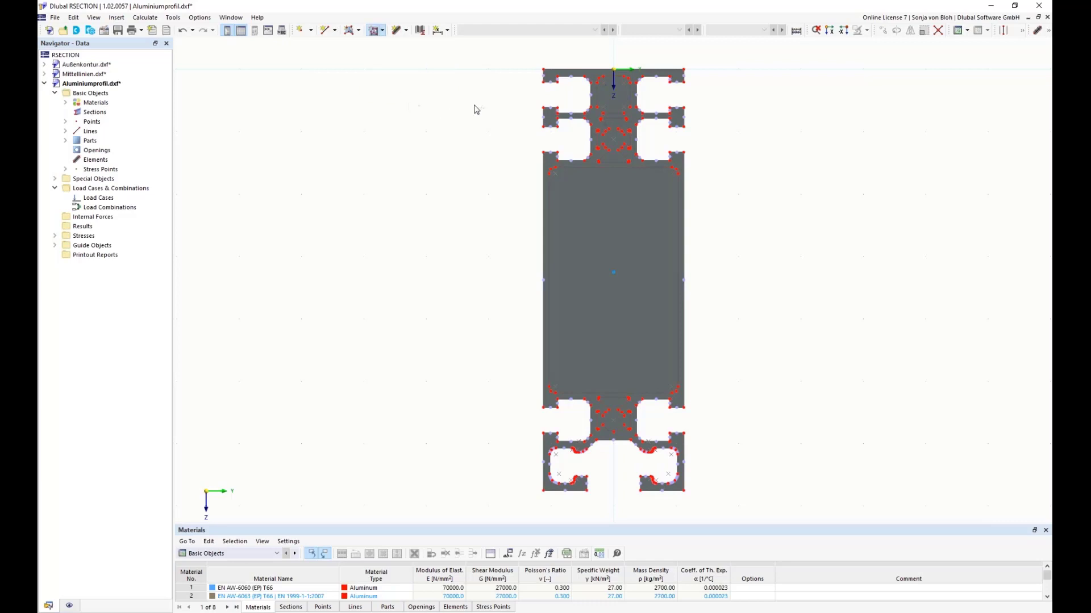
click(596, 96)
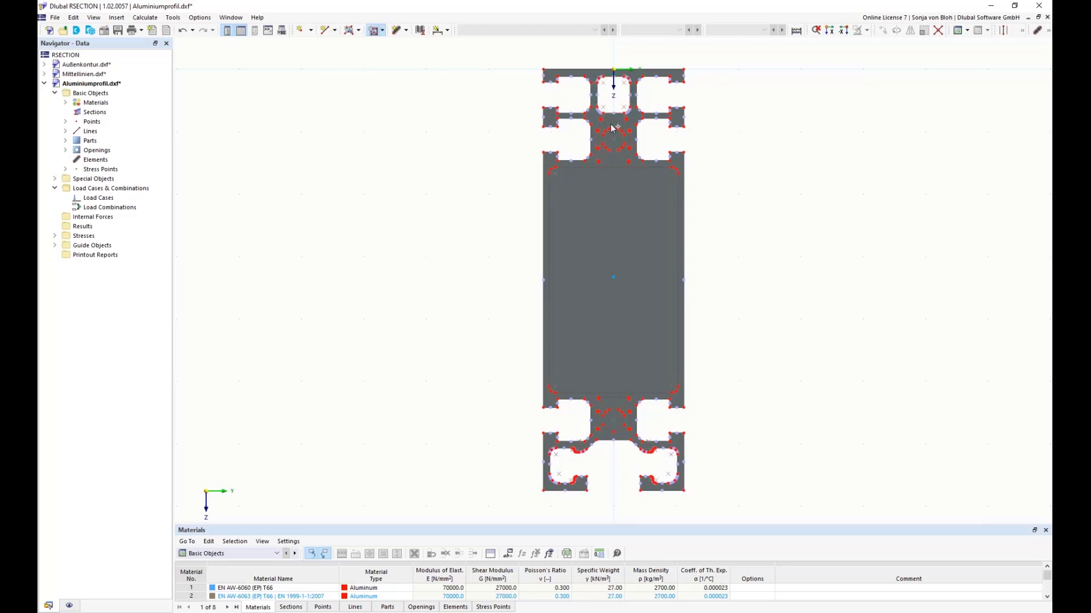
click(610, 119)
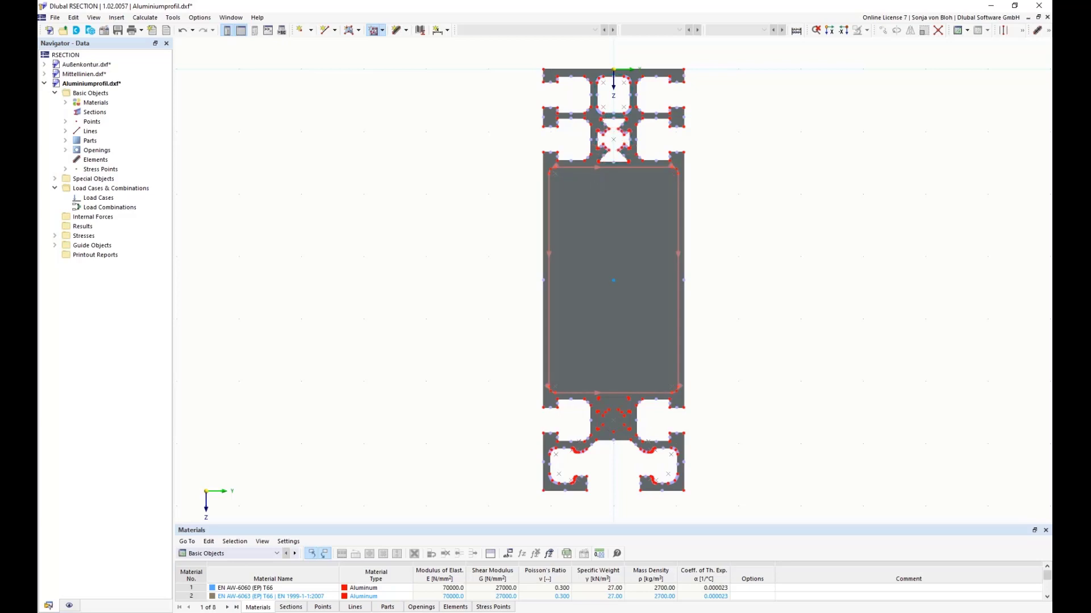
click(615, 307)
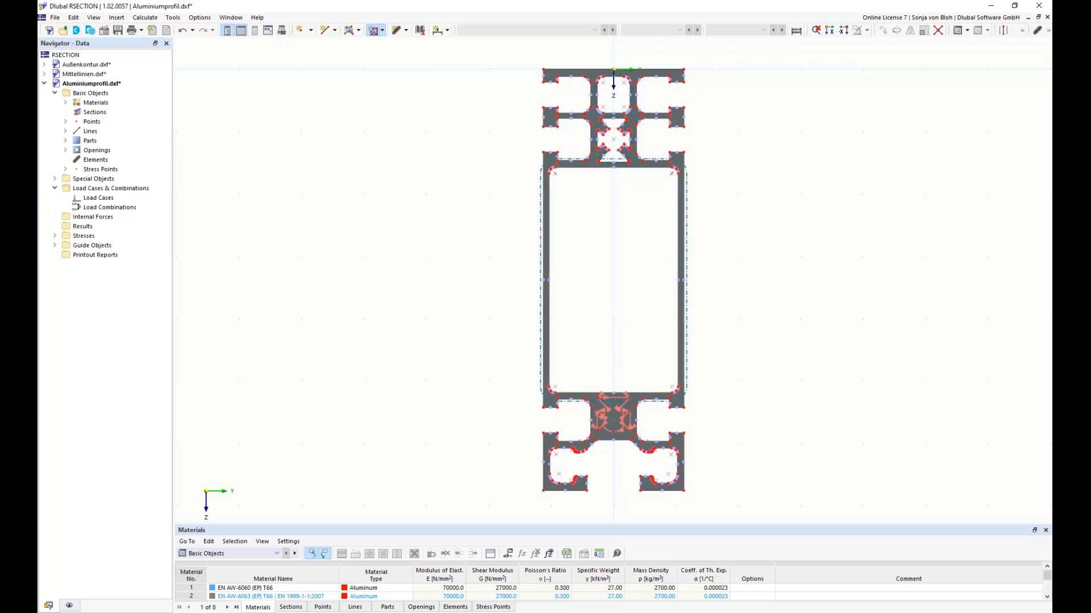
click(600, 400)
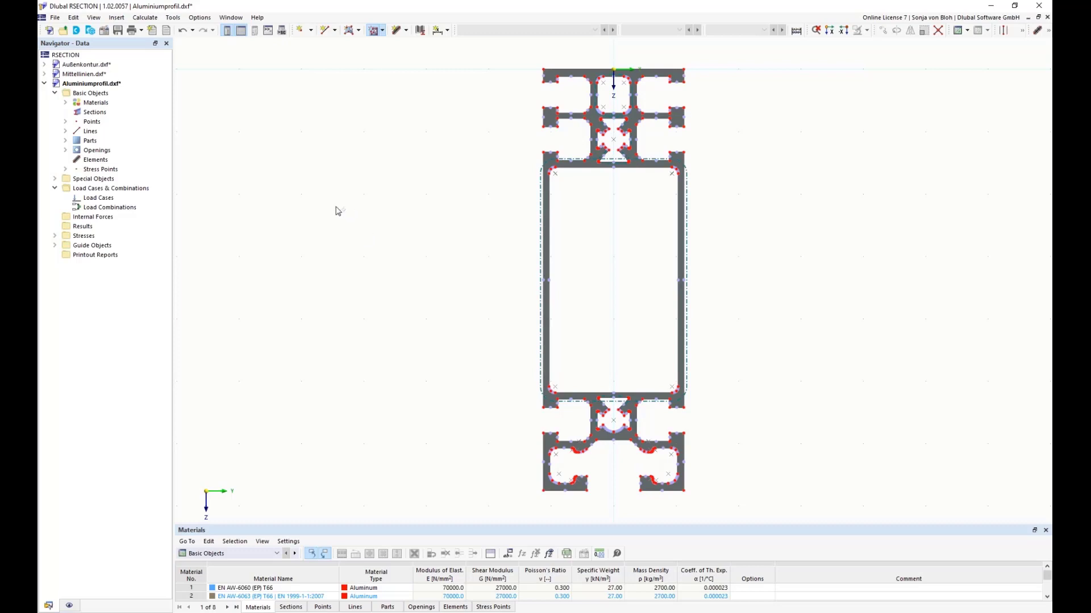
key(Escape)
Step: Set a center line between the two edge lines of the large chamber's upper wall
click(172, 18)
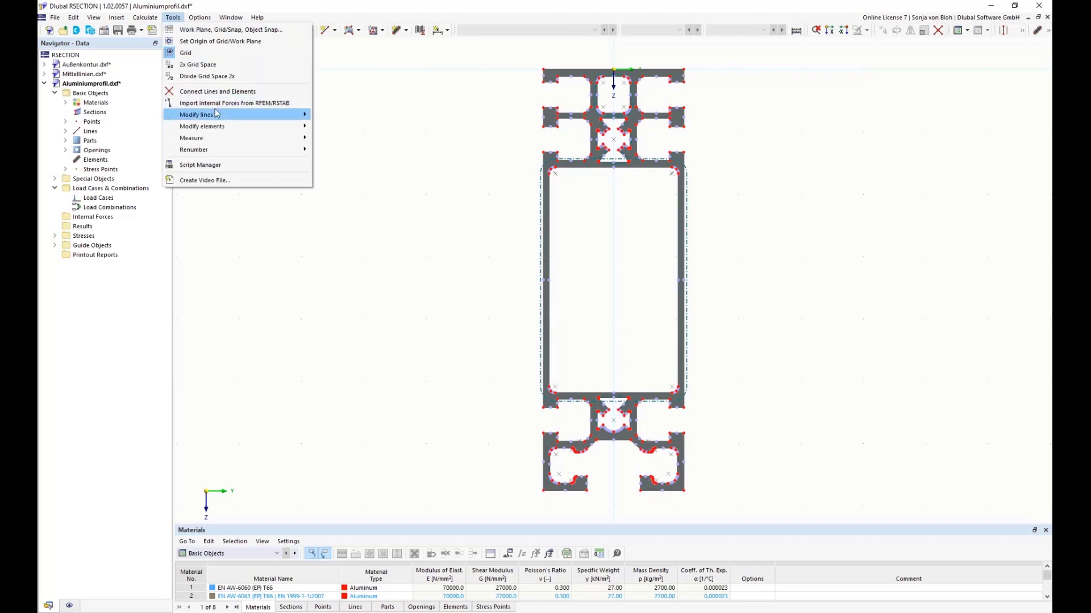
mouse_move(218, 114)
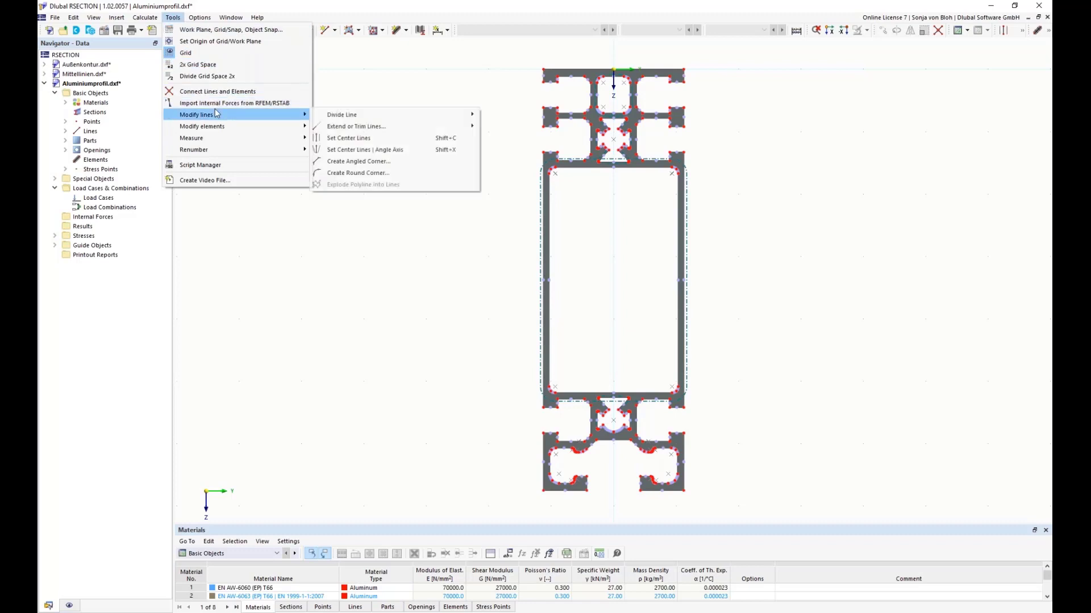
click(361, 141)
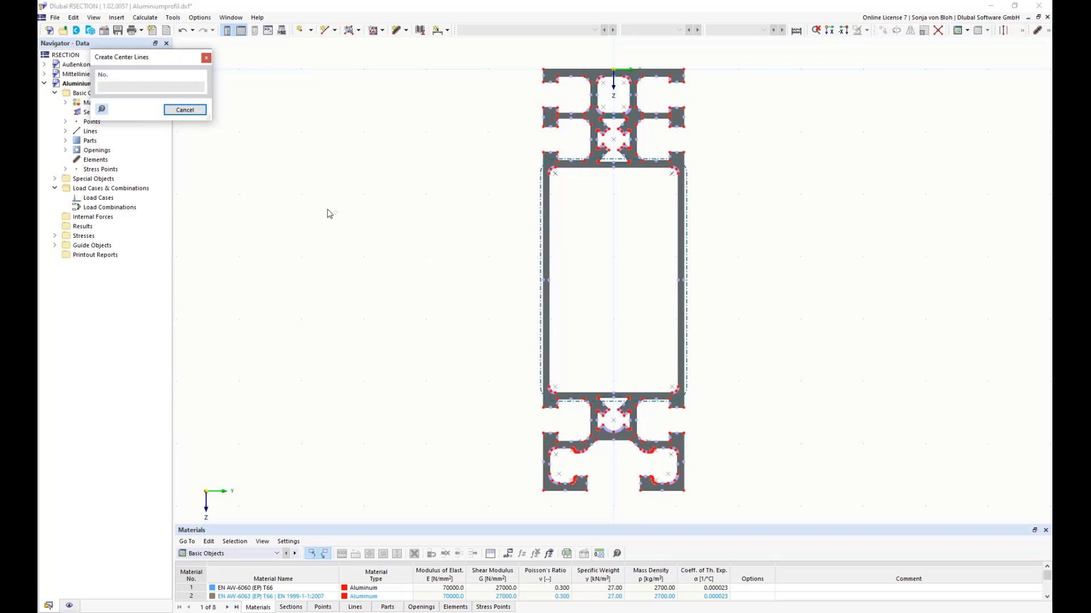
drag(133, 58, 280, 116)
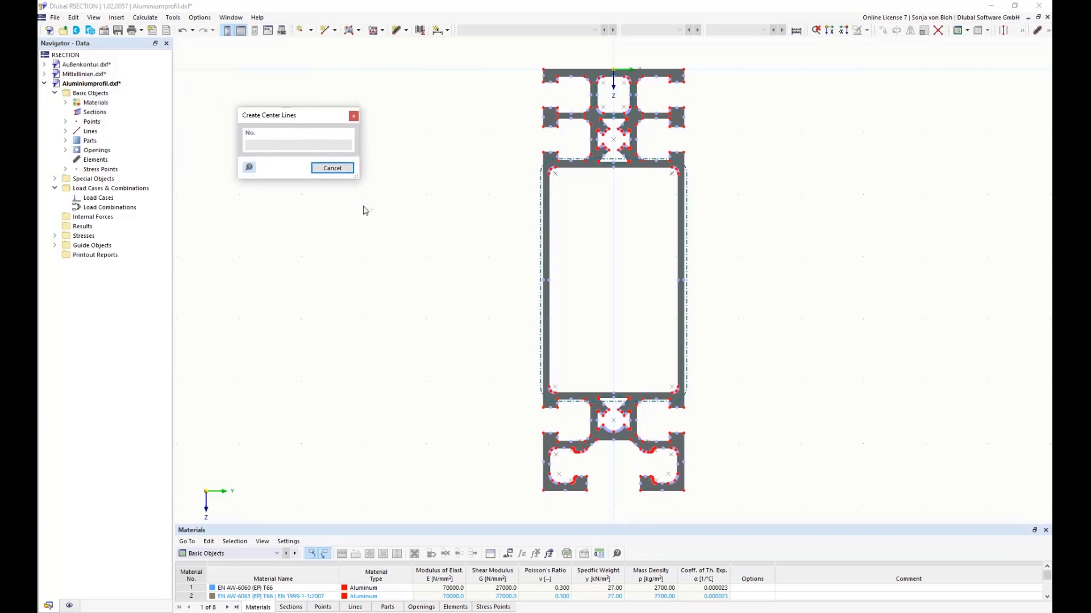
scroll(609, 177, up, 3)
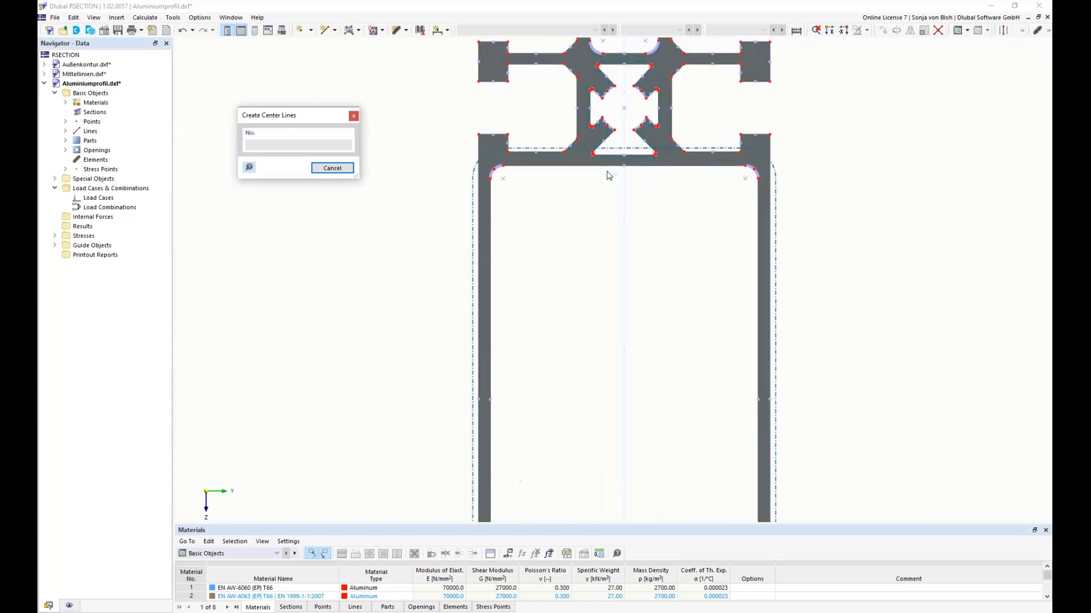
scroll(607, 175, up, 2)
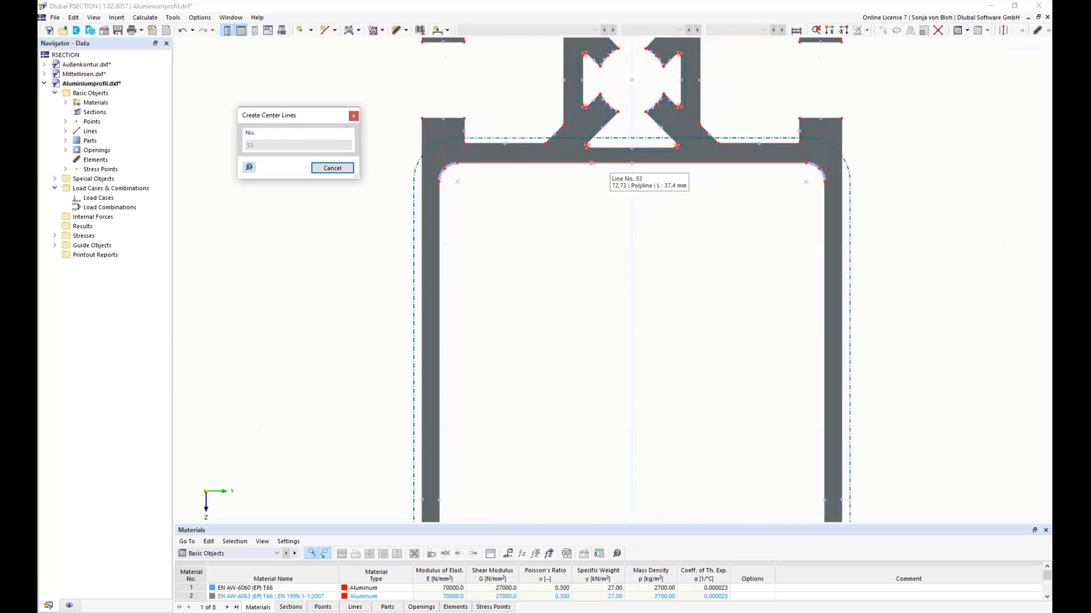
click(612, 148)
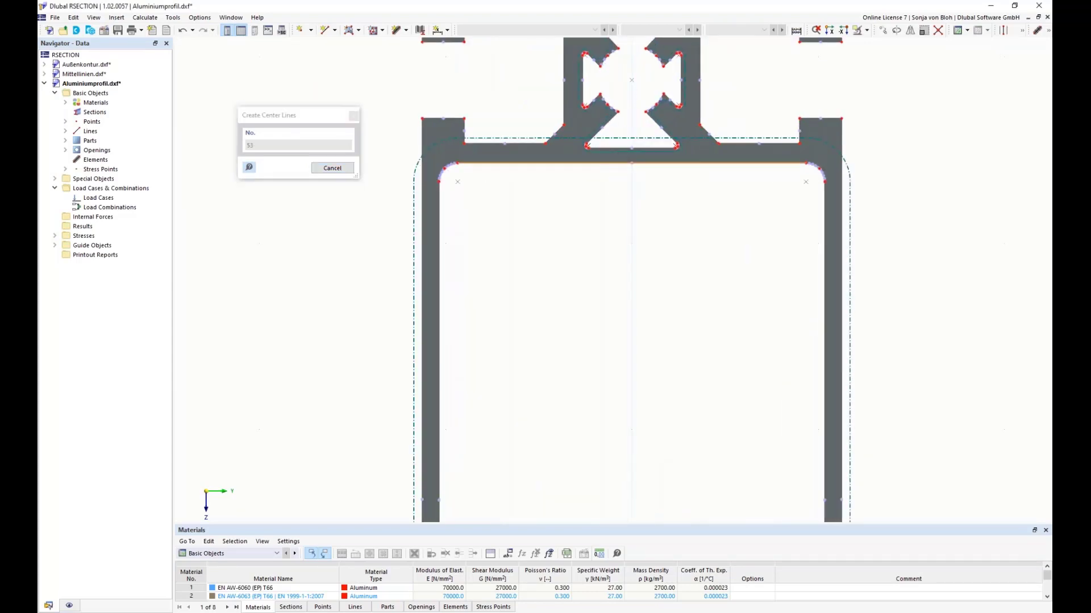
click(611, 149)
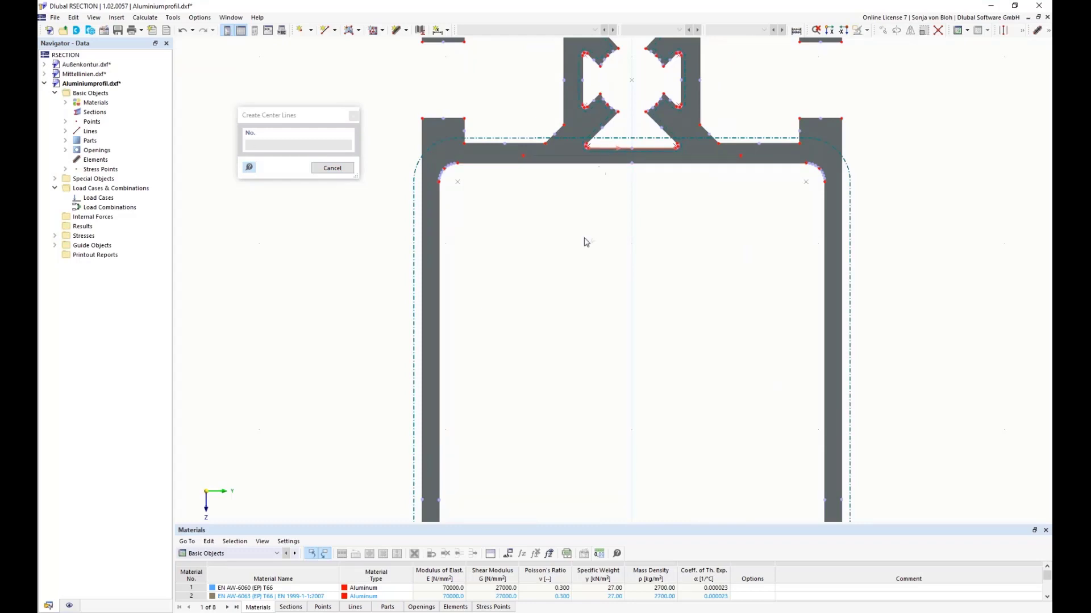
Step: Set center lines between the inner and outer edges of the large chamber's two side walls
click(440, 313)
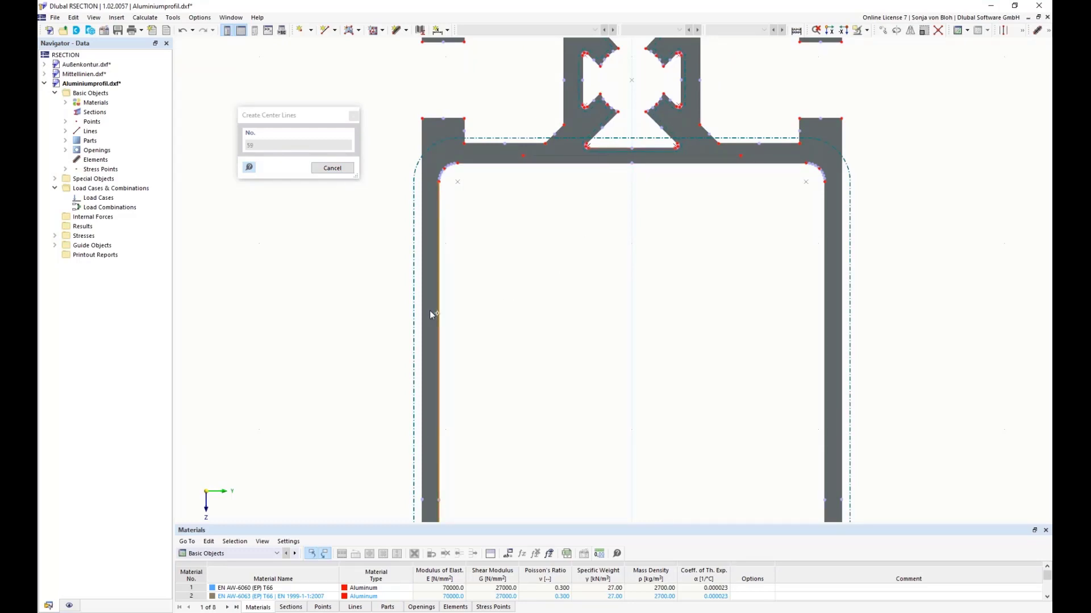
click(423, 312)
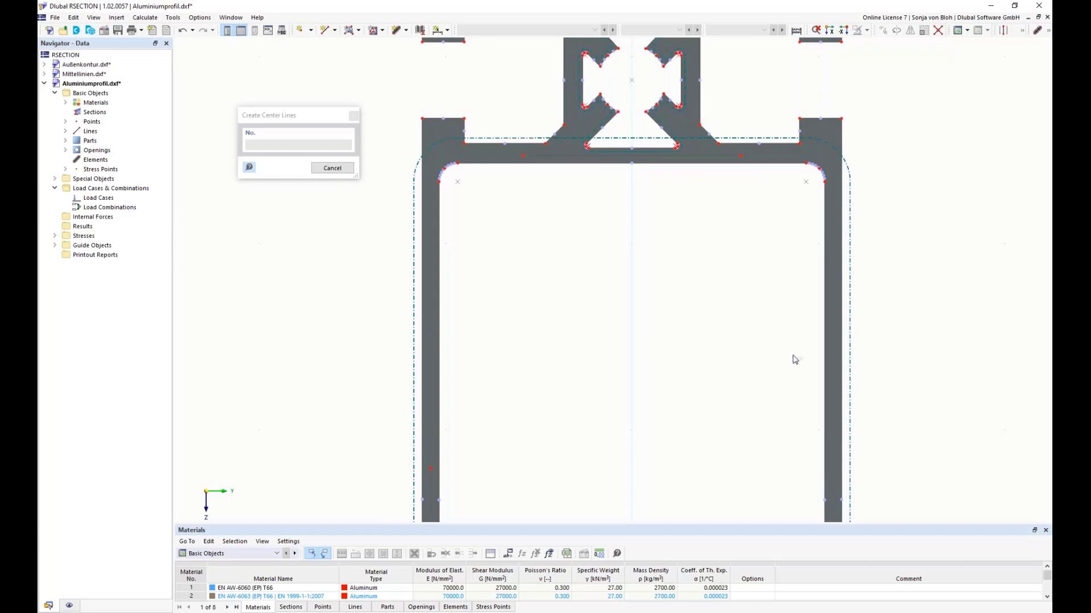
click(824, 356)
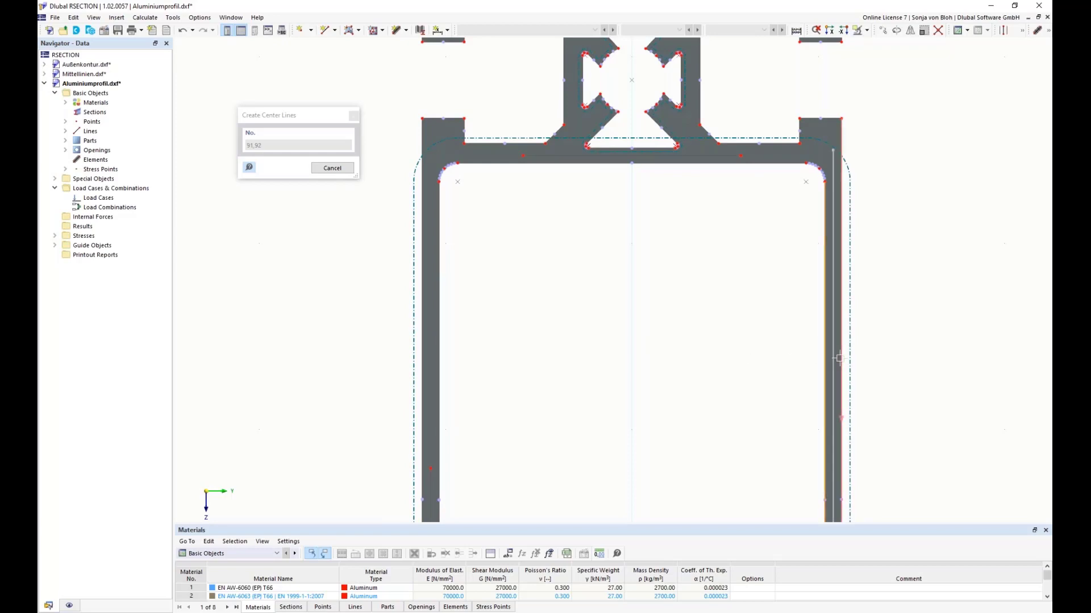
click(840, 358)
Step: Set a center line between the two edge lines of the large chamber's lower wall and end the command
scroll(604, 263, down, 4)
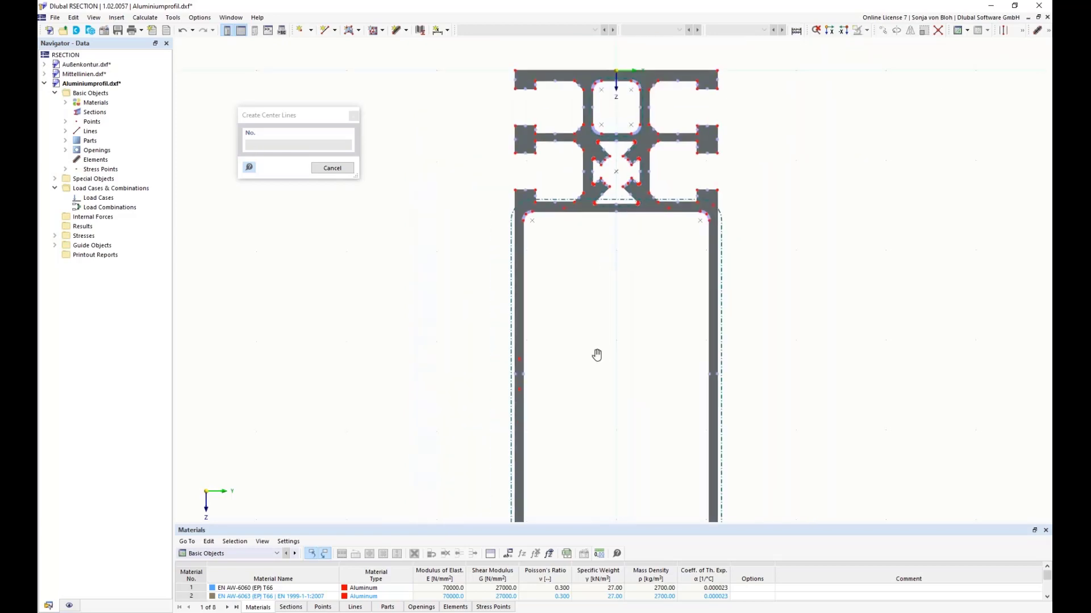
middle_drag(597, 356, 583, 150)
scroll(593, 339, up, 4)
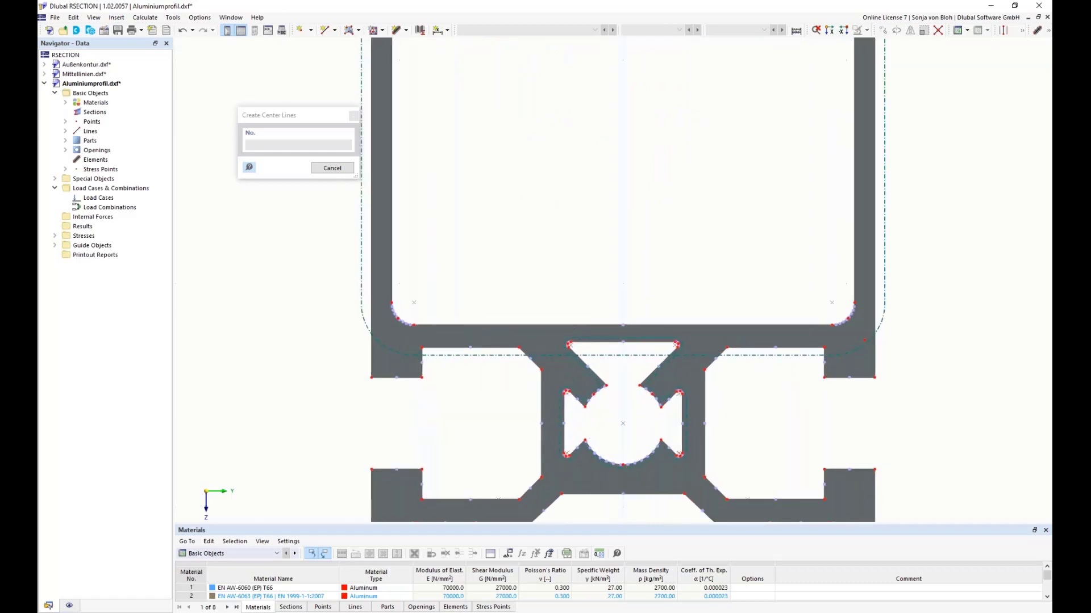
click(598, 326)
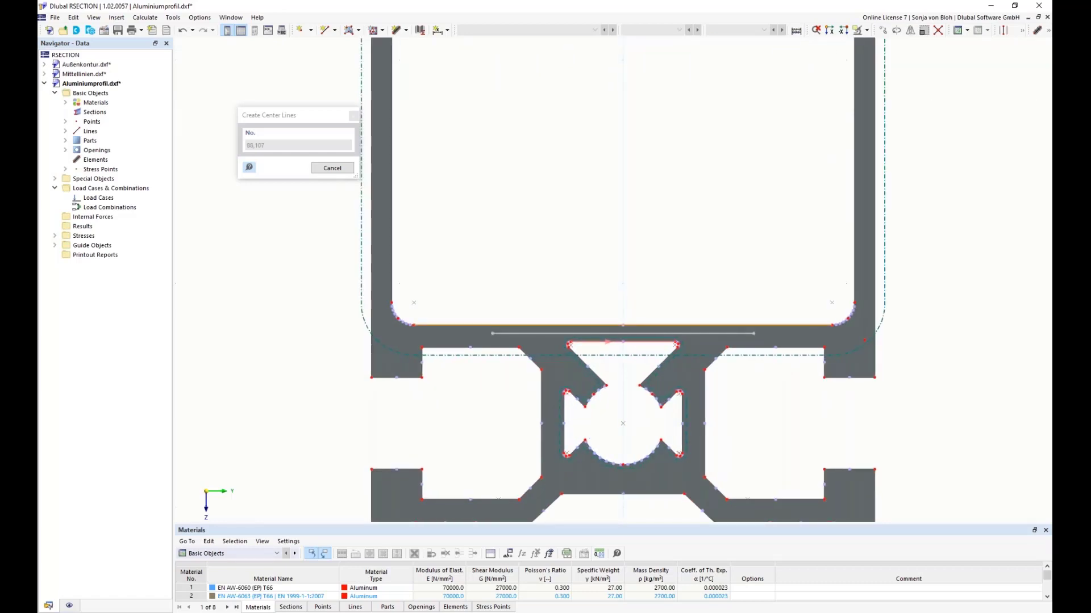
key(Escape)
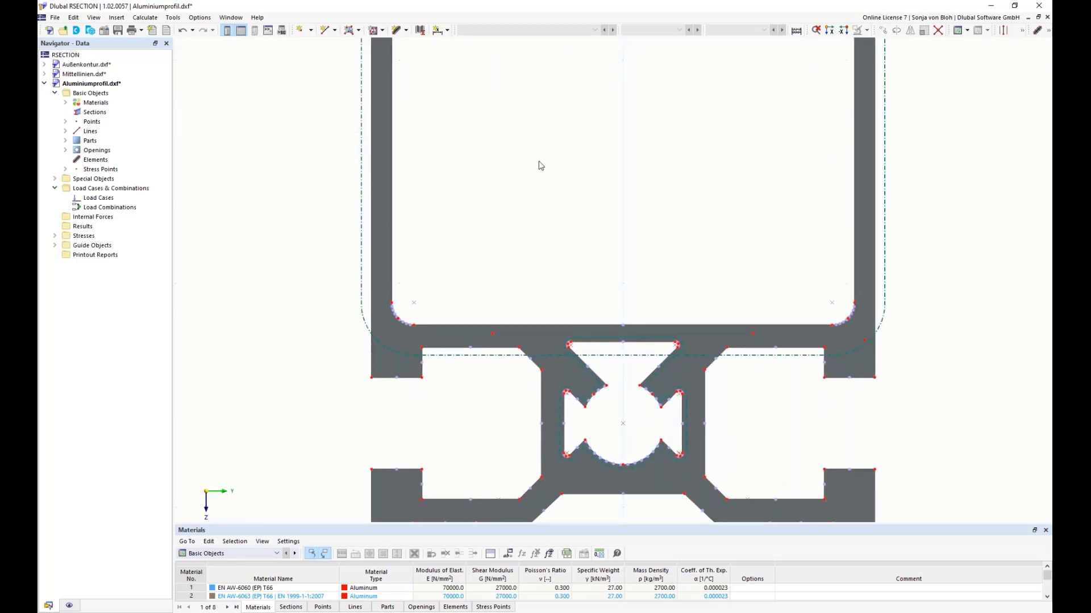
Step: Join the upper wall's center line to both side-wall center lines with Create Round Corner at a radius of 0 mm
middle_drag(540, 165, 558, 406)
scroll(569, 298, down, 4)
middle_drag(571, 219, 553, 328)
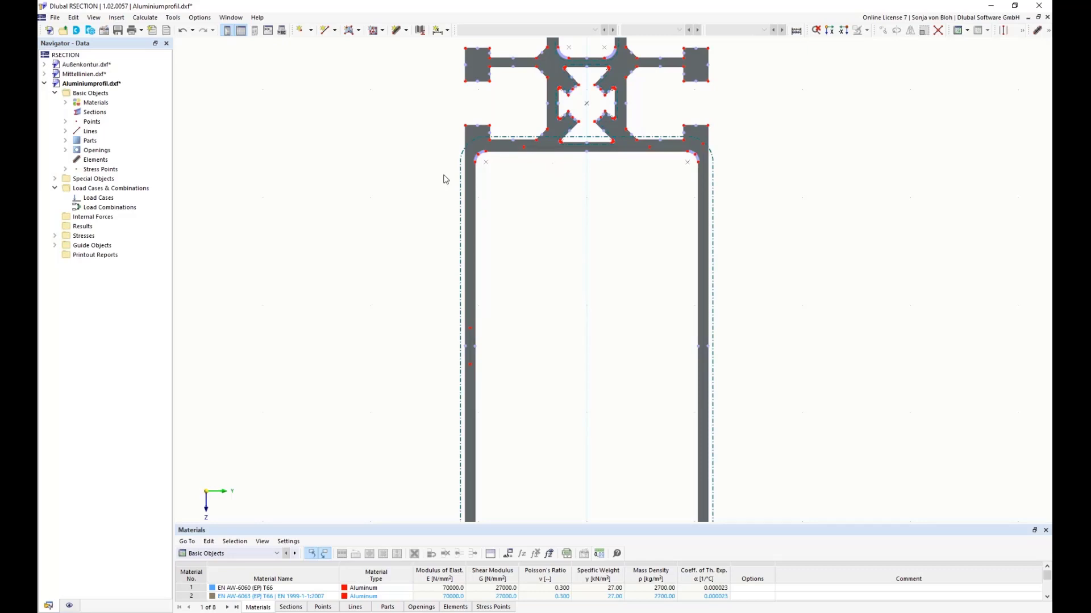
click(180, 19)
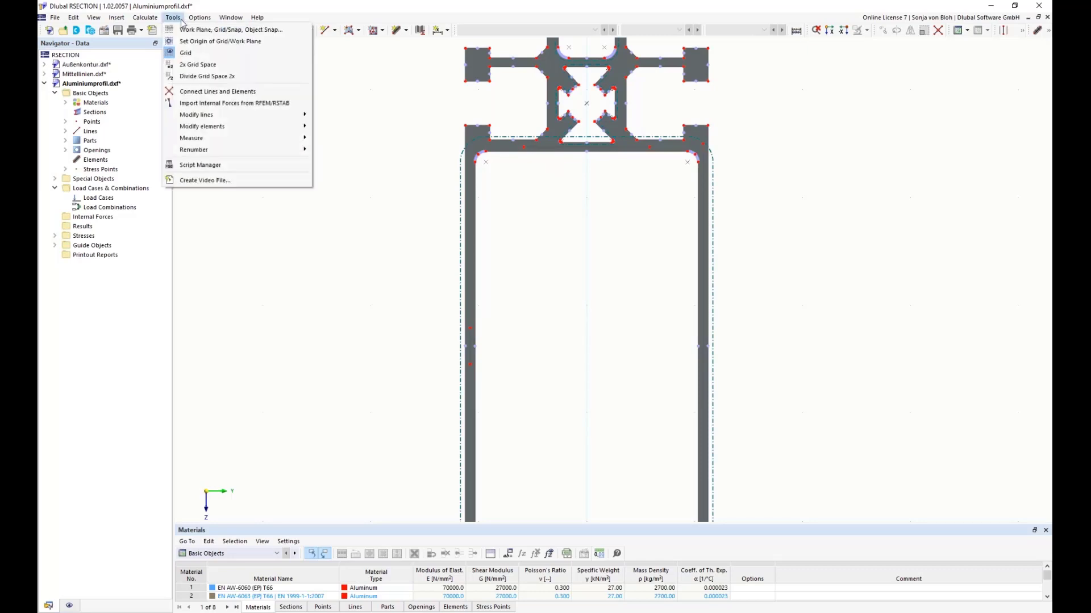
mouse_move(217, 116)
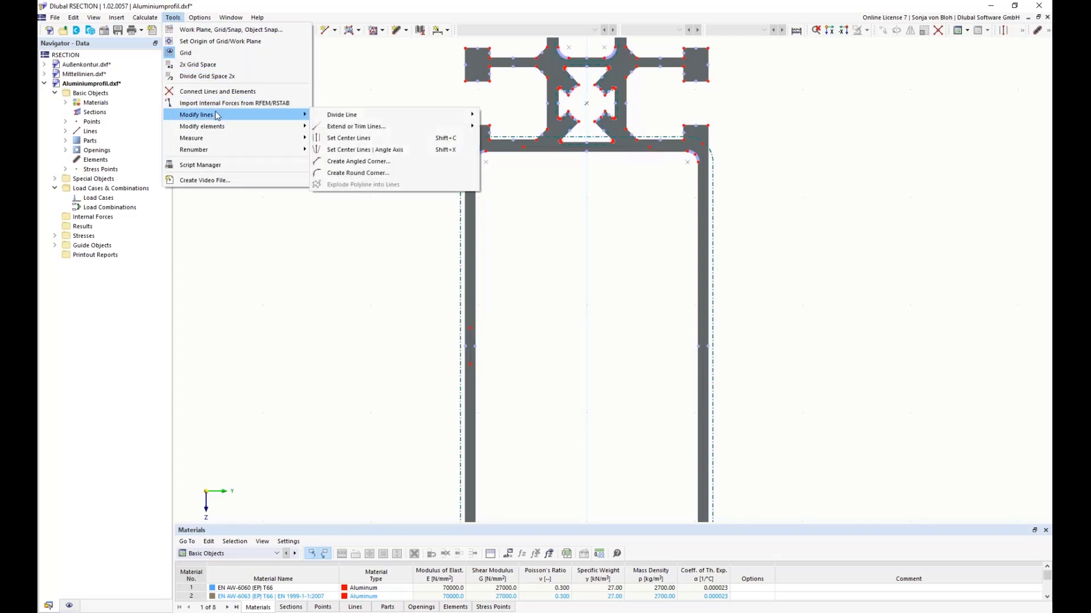
click(352, 178)
drag(168, 61, 268, 126)
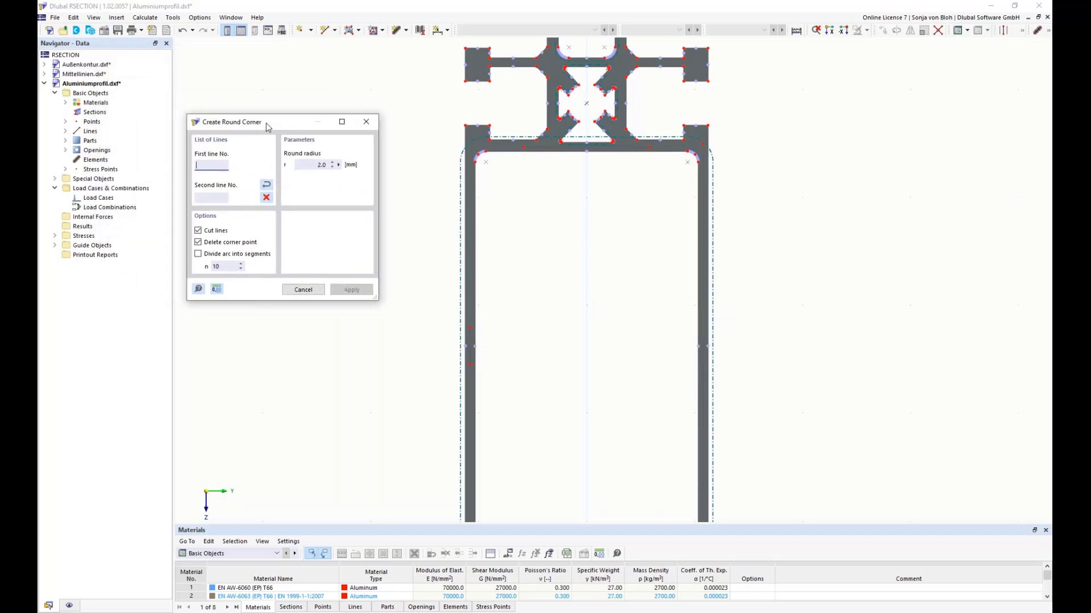
click(308, 164)
click(528, 150)
scroll(529, 150, up, 3)
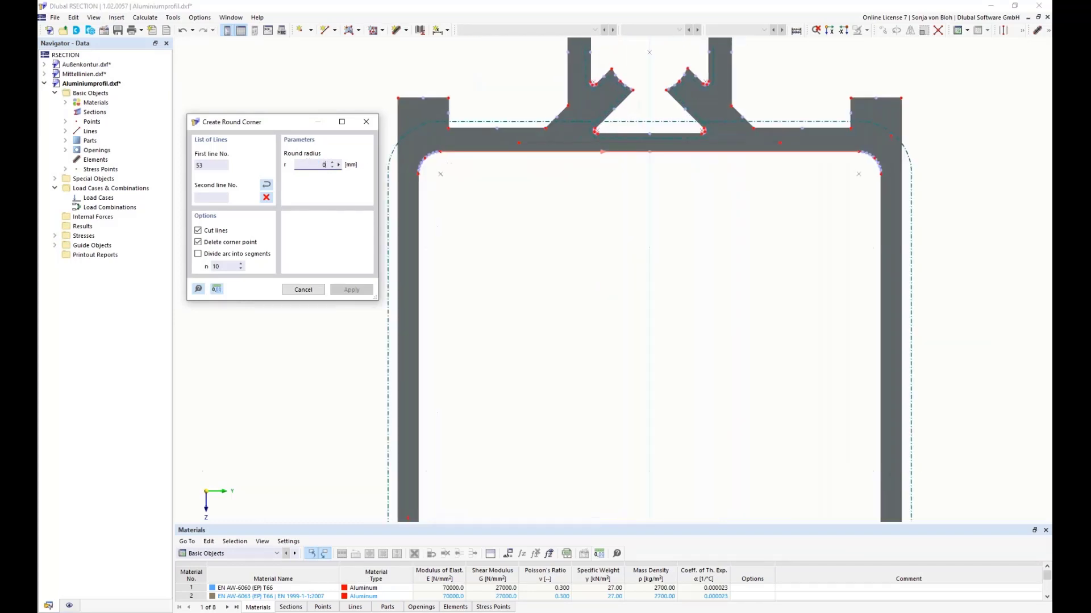
click(608, 142)
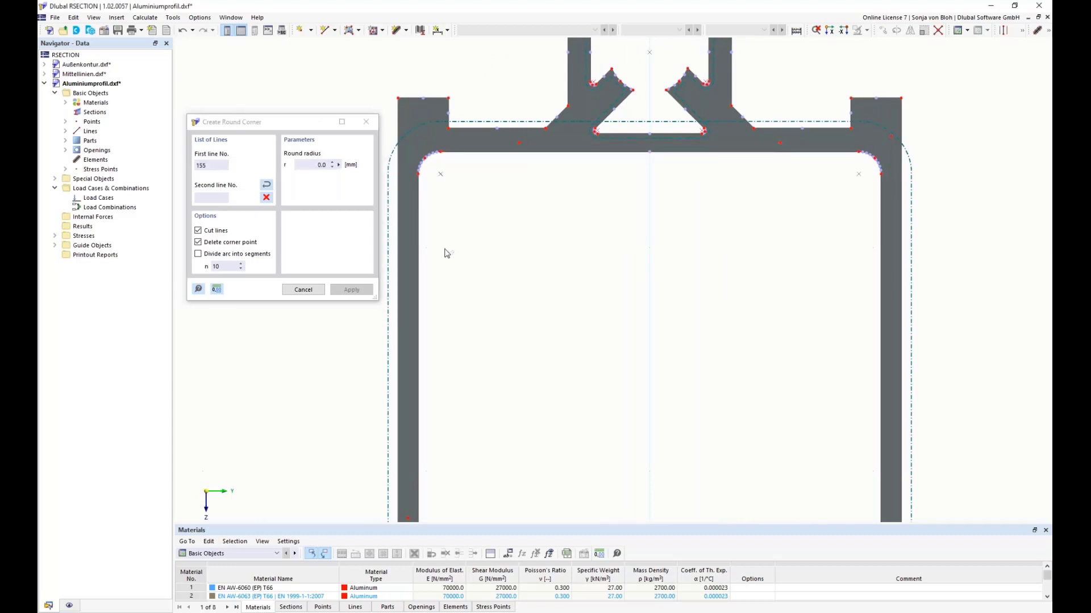
scroll(450, 428, down, 3)
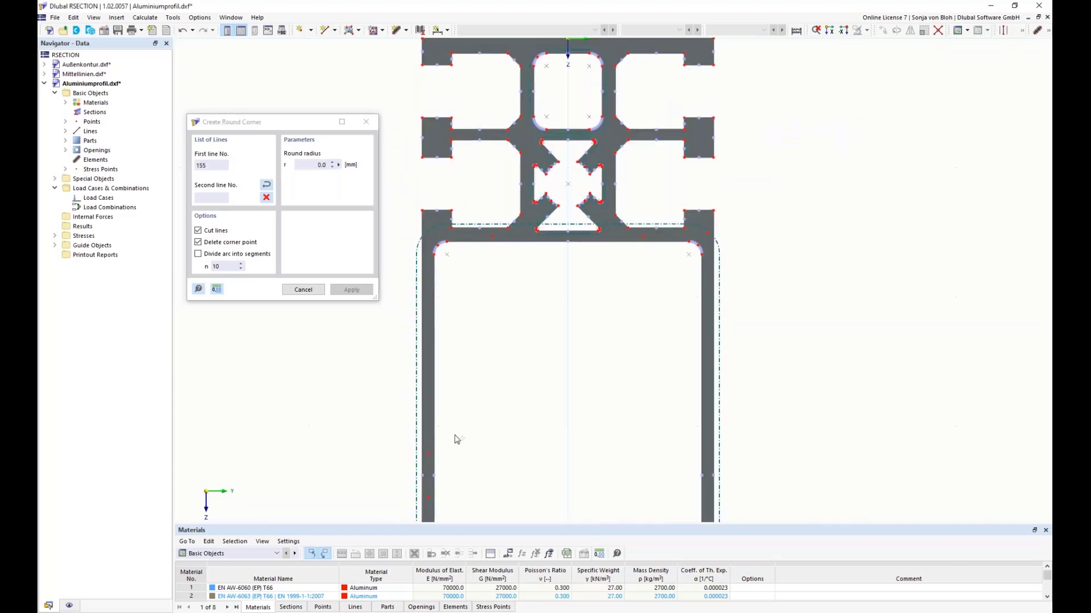
click(427, 482)
click(706, 367)
Step: Join the lower wall's center line to both side-wall center lines with the same zero-radius corners
scroll(591, 348, down, 3)
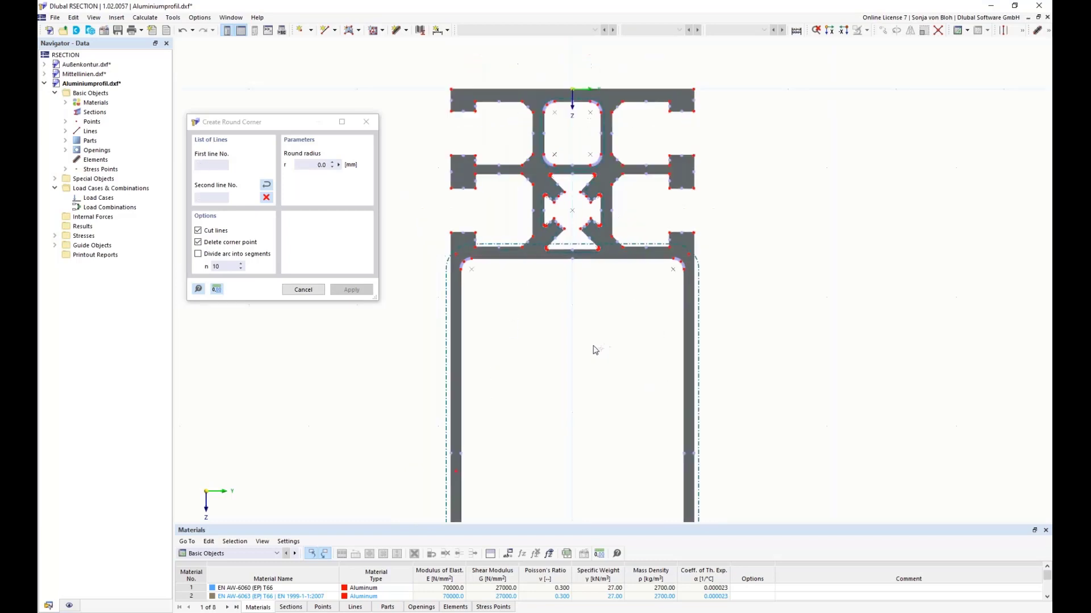
middle_drag(577, 431, 566, 190)
scroll(523, 335, up, 3)
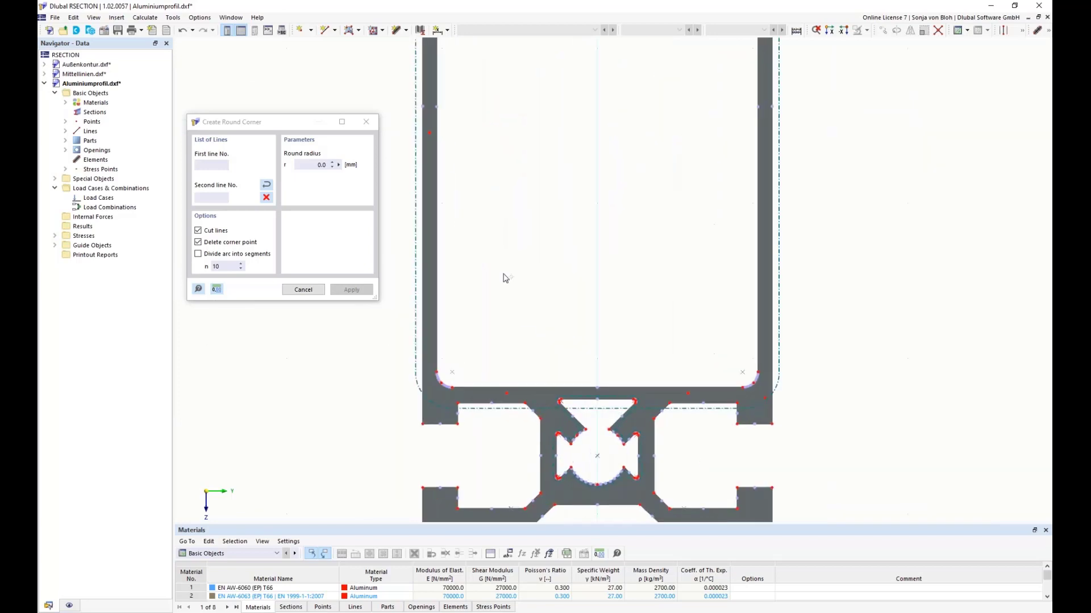
click(430, 92)
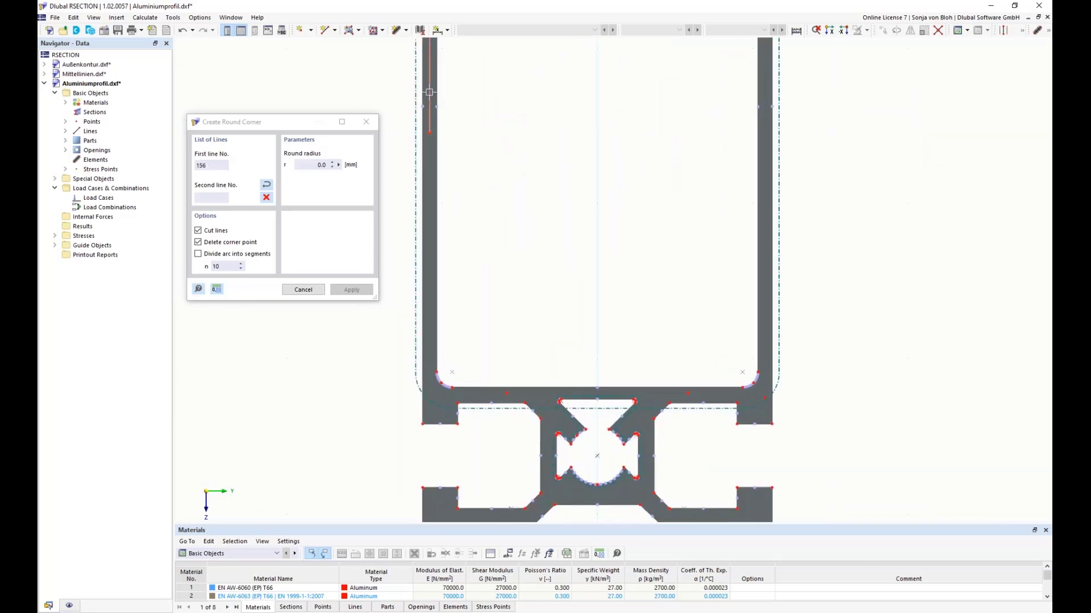
click(547, 393)
click(762, 346)
key(Escape)
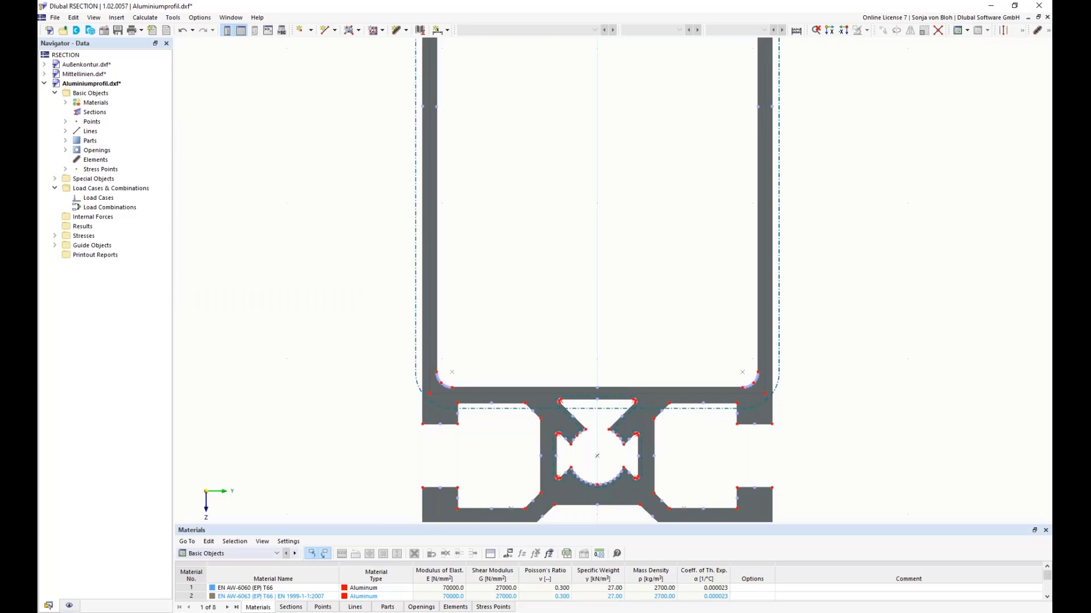
Step: Dimension the large chamber's upper wall thickness with a linear Projection in Z dimension between the chamber edge and the triangular opening, placed outside the profile
scroll(502, 144, down, 3)
middle_drag(513, 150, 544, 328)
scroll(531, 150, up, 1)
scroll(533, 153, up, 1)
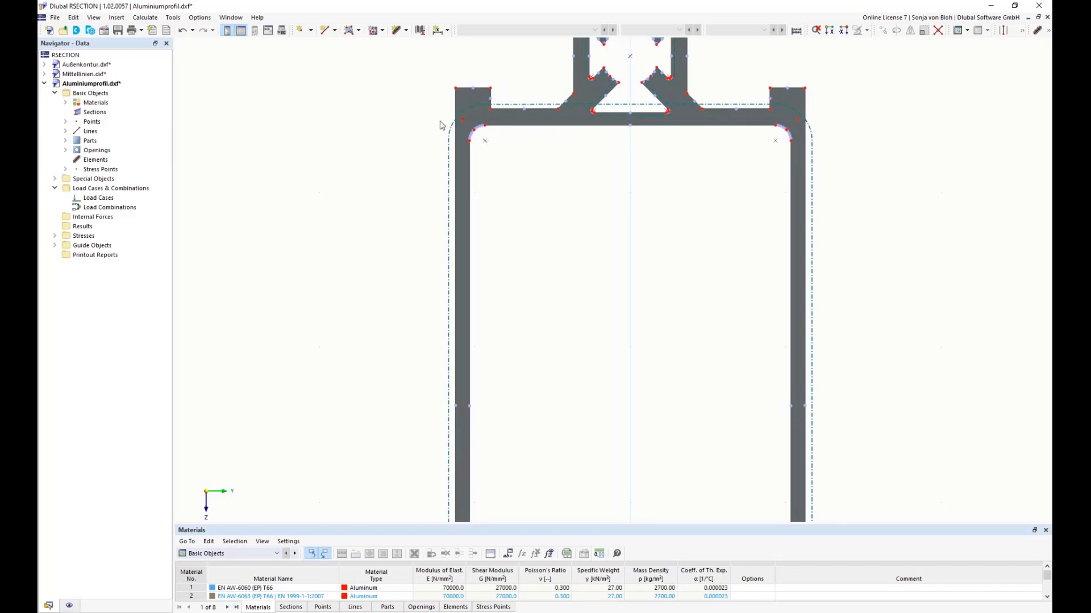
click(448, 31)
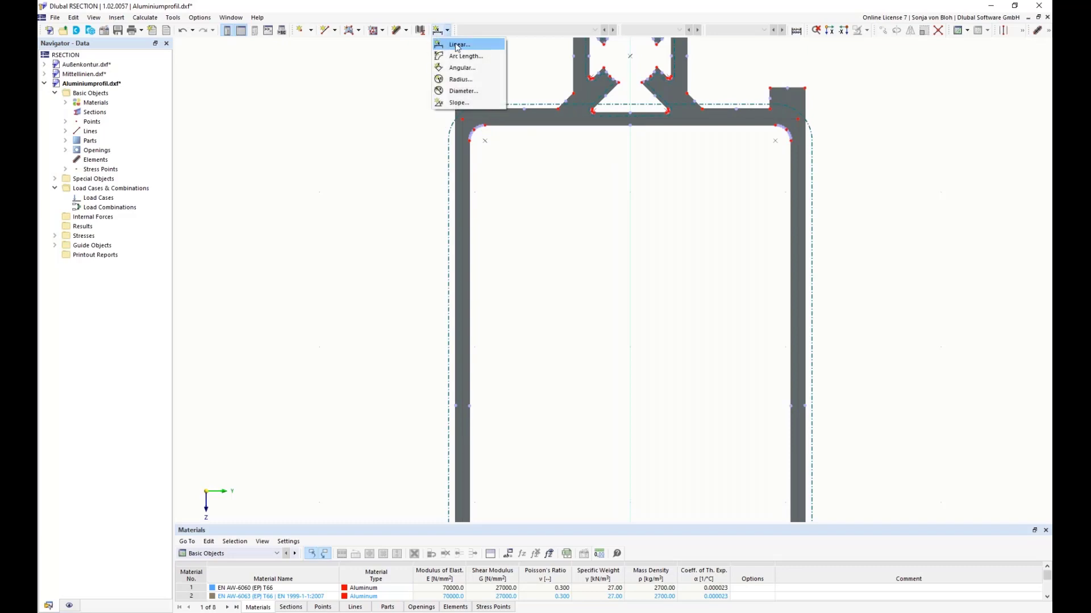
click(458, 45)
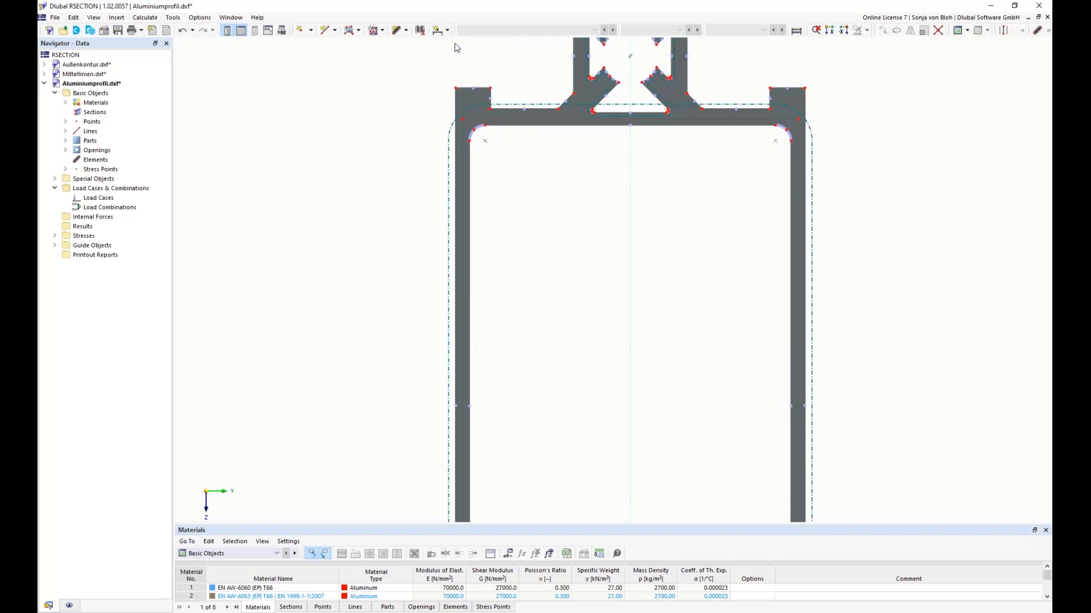
scroll(513, 150, up, 4)
scroll(703, 142, up, 3)
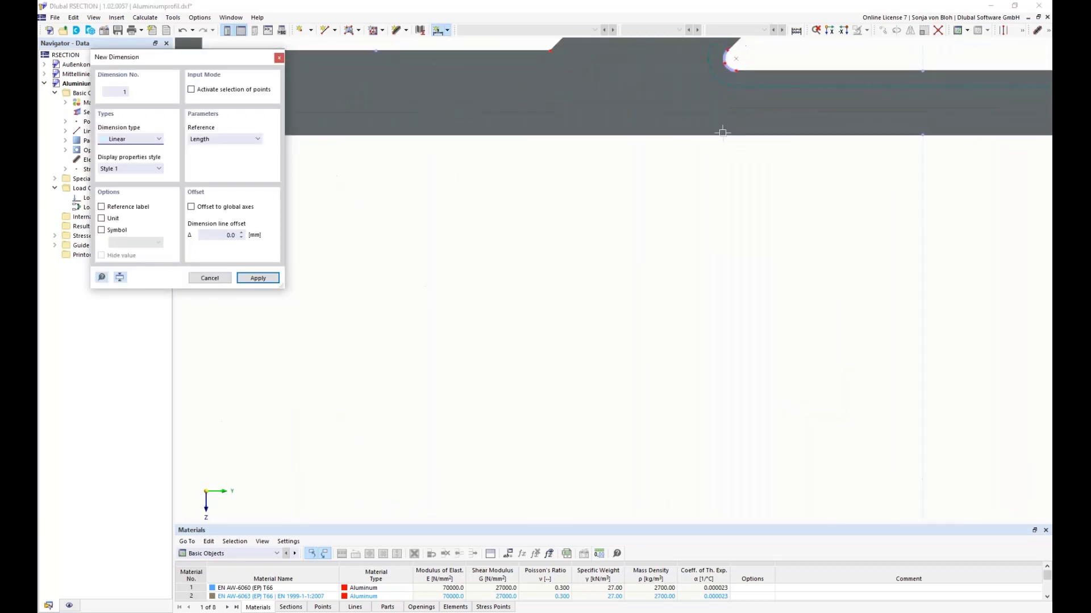
scroll(748, 66, up, 3)
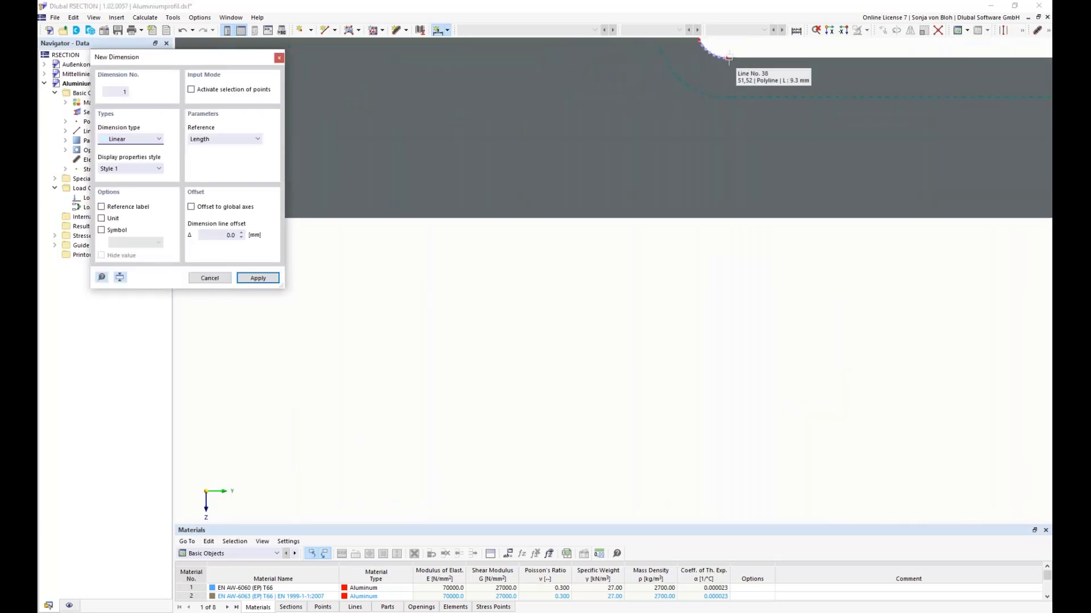
click(731, 59)
right_click(707, 131)
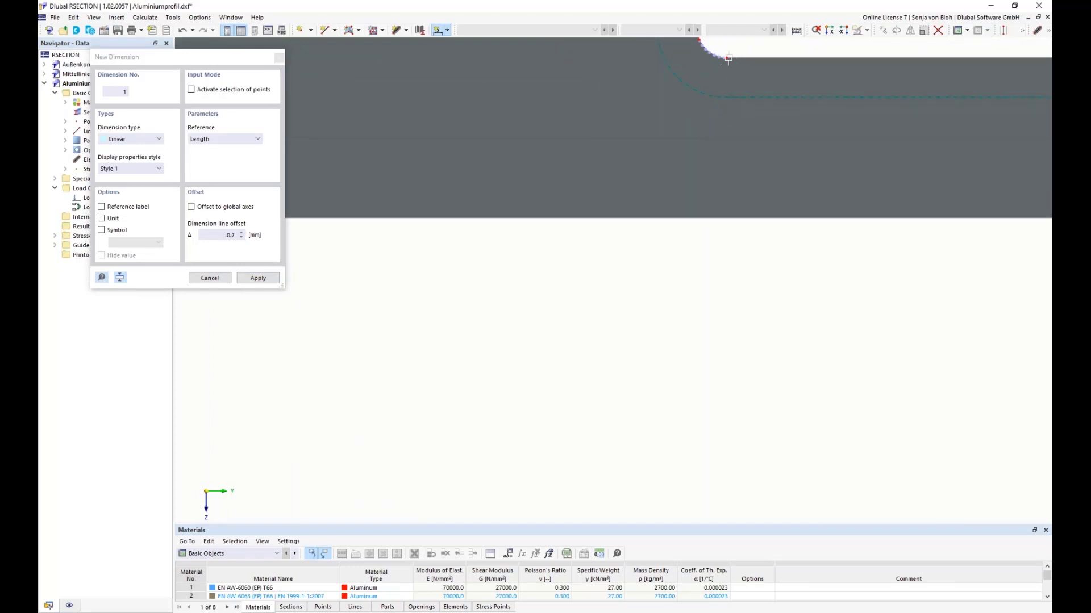
scroll(733, 102, down, 5)
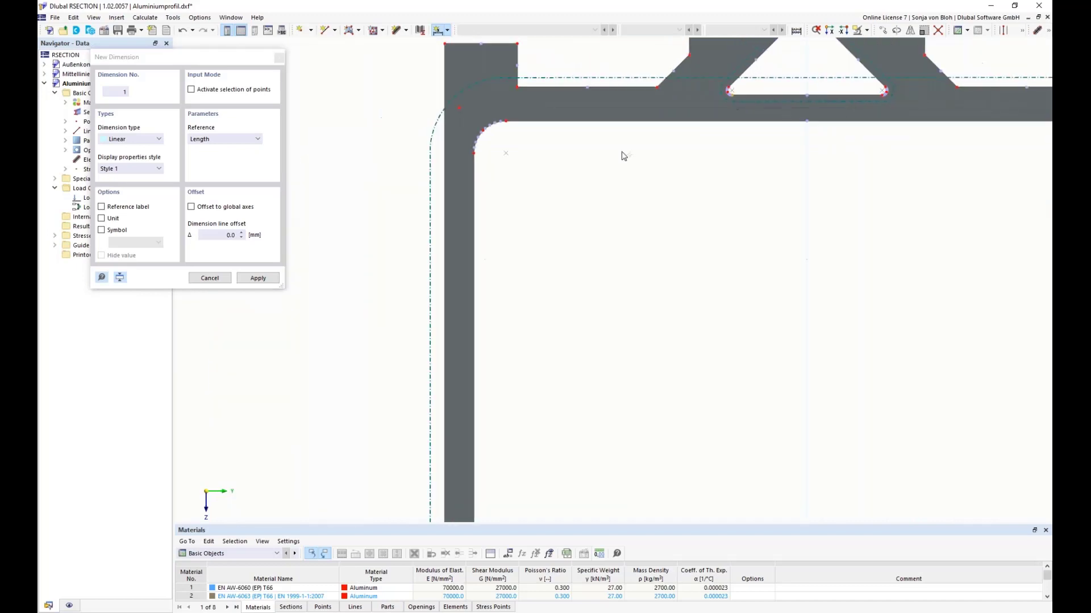
scroll(532, 123, up, 1)
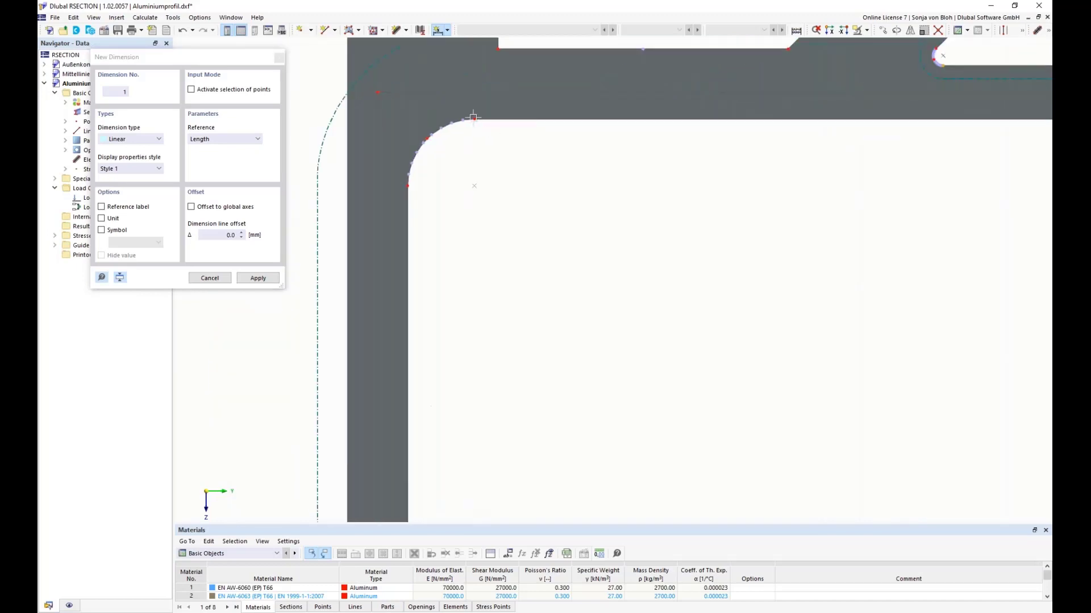
click(473, 117)
click(938, 67)
click(224, 140)
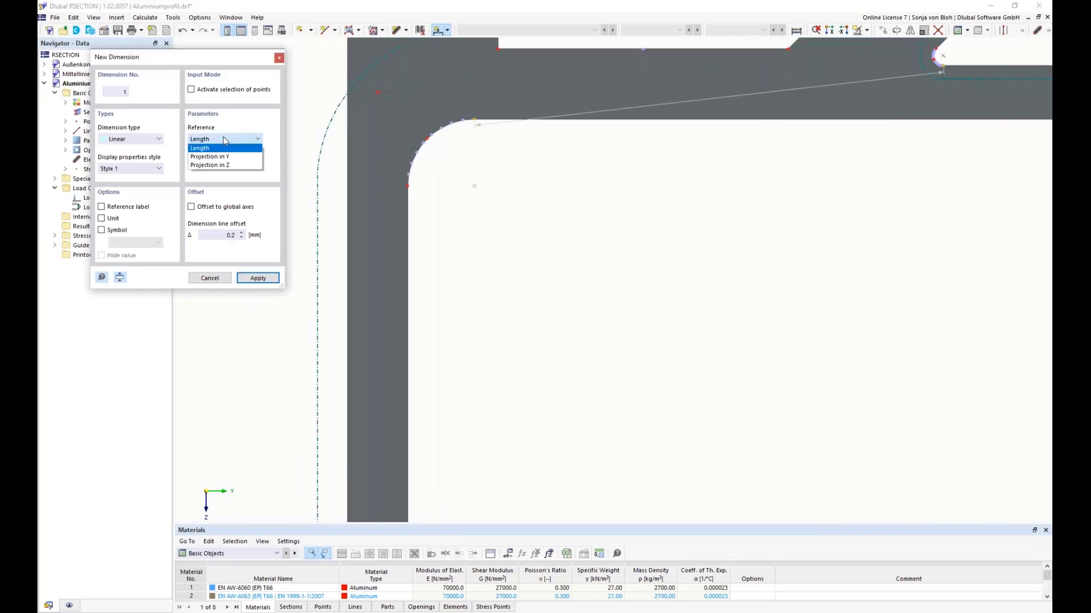
click(210, 165)
scroll(354, 138, down, 2)
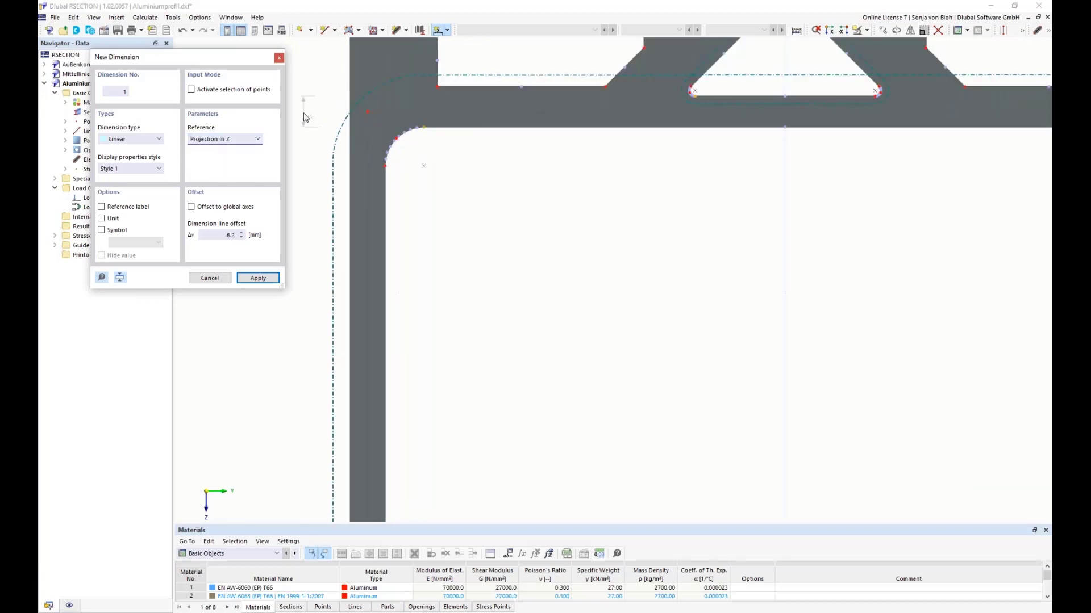
click(311, 124)
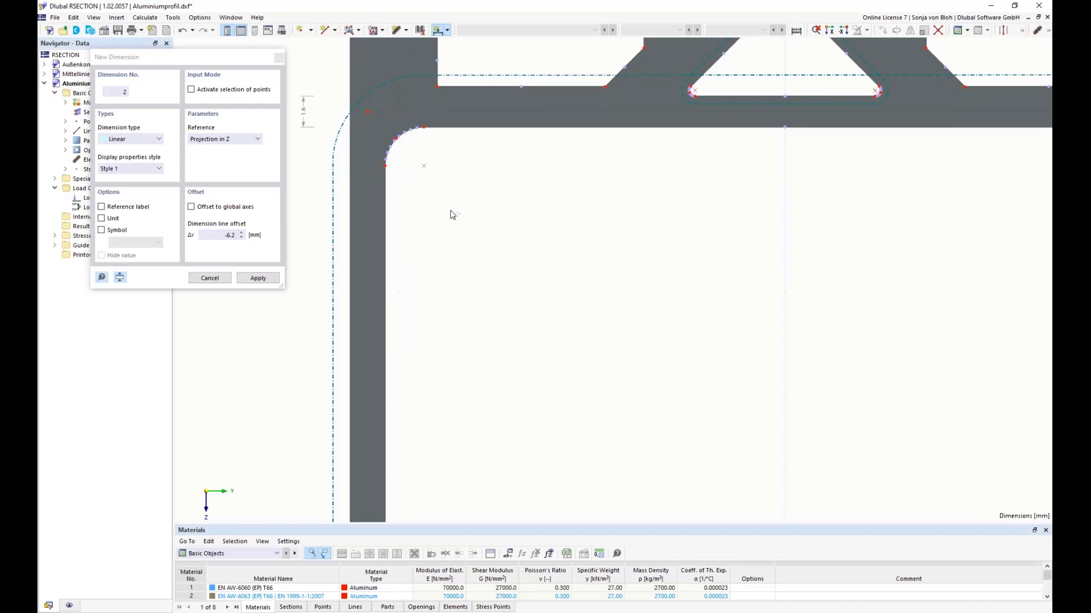
Step: Dimension the large chamber's side wall thickness with a linear Projection in Y dimension, placed above the wall's outer corner
scroll(468, 238, down, 2)
scroll(404, 145, up, 2)
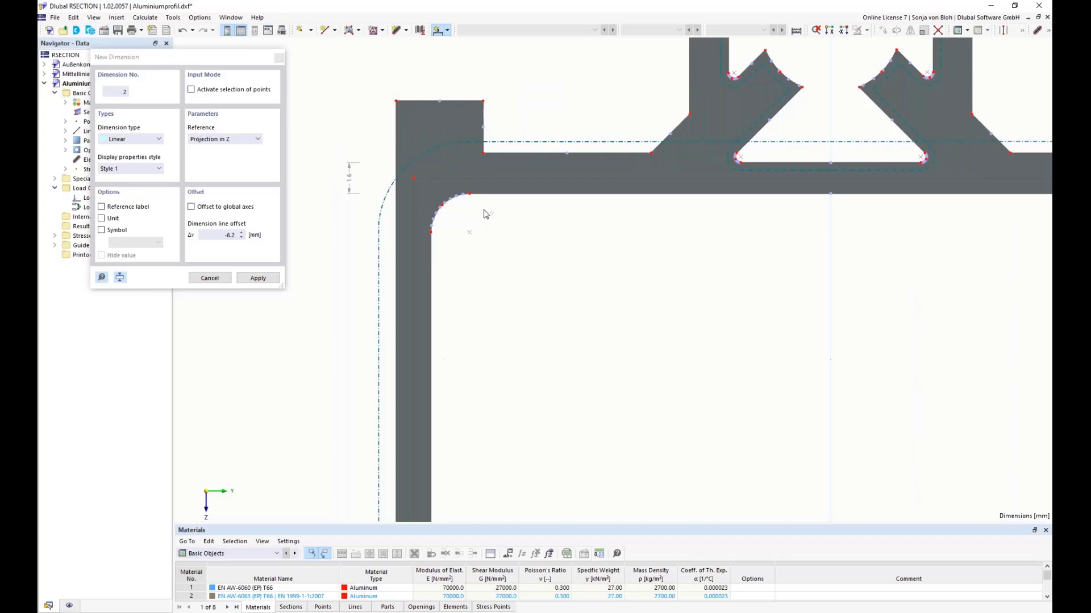
click(430, 232)
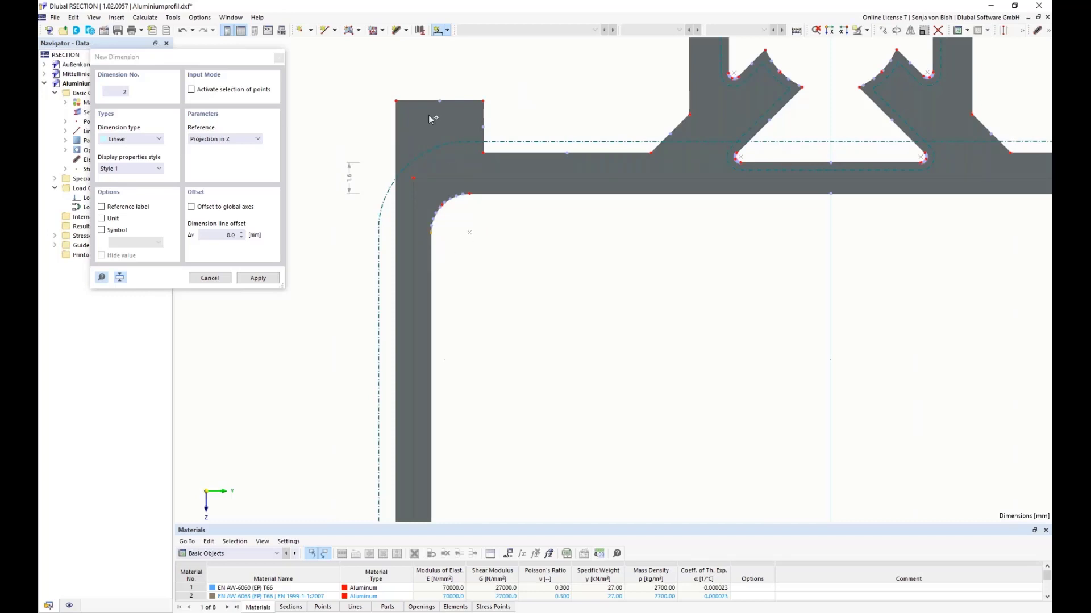
click(396, 100)
click(224, 139)
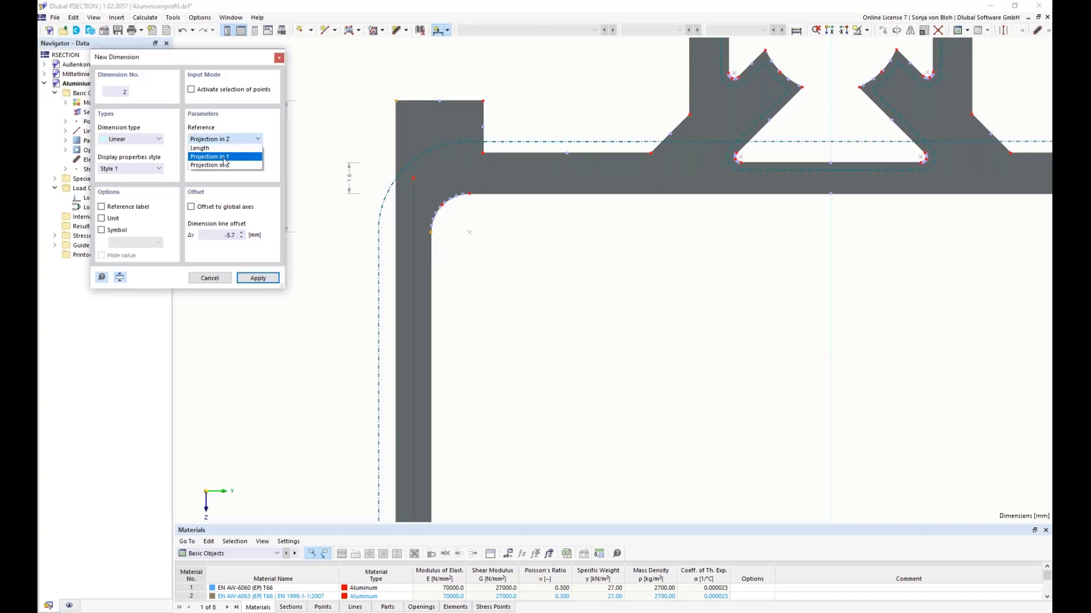
click(224, 157)
click(412, 76)
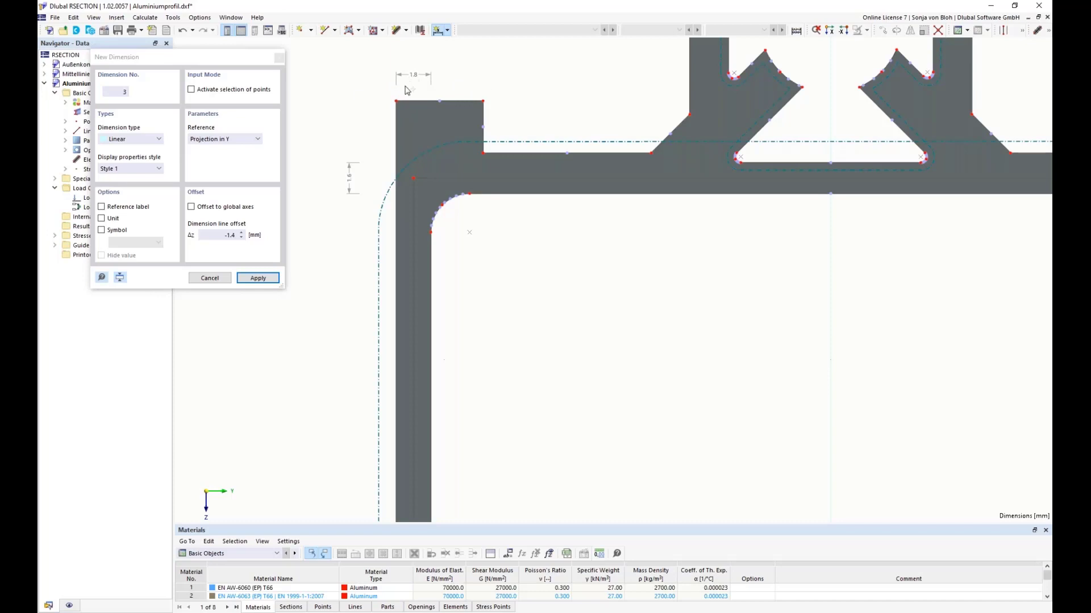
Step: Dimension the large chamber's lower wall thickness as a Projection in Z, place it outside the profile and end the dimension command
scroll(405, 88, down, 6)
middle_drag(496, 378, 493, 183)
scroll(526, 439, up, 8)
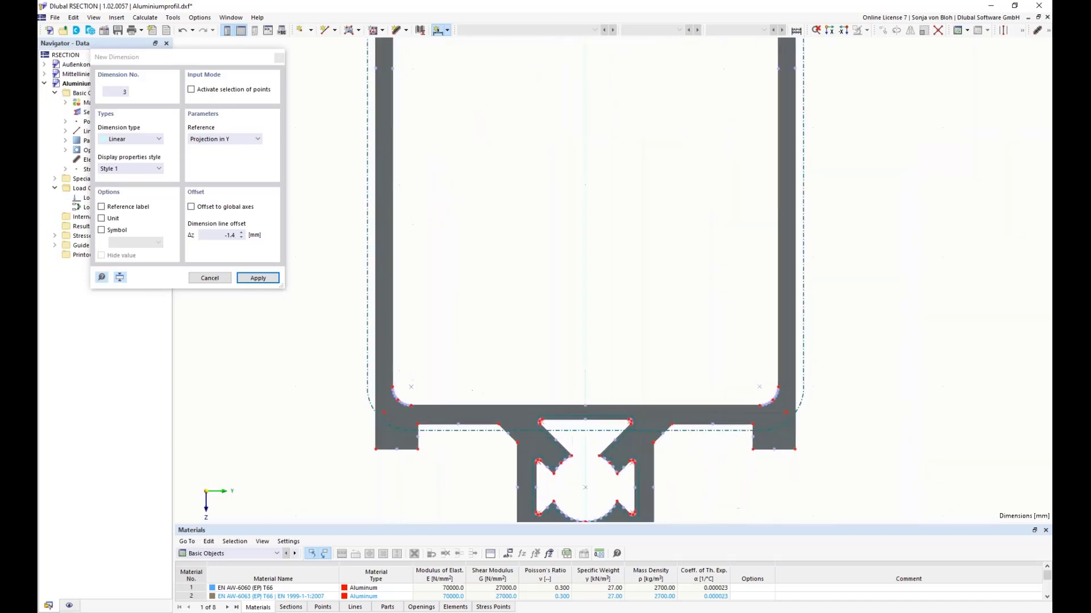
scroll(542, 404, up, 2)
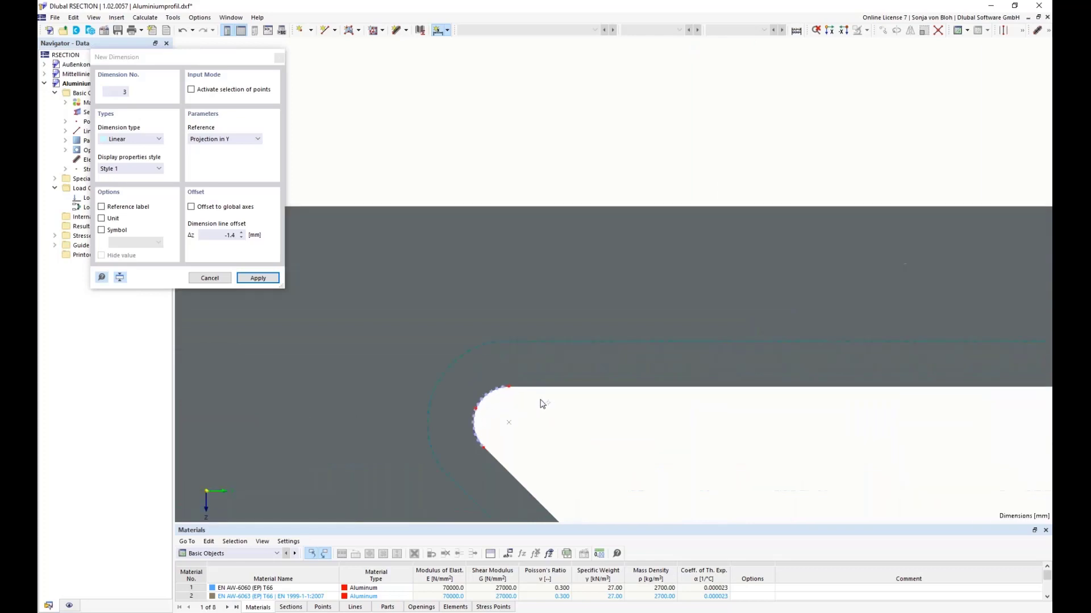
scroll(635, 363, down, 5)
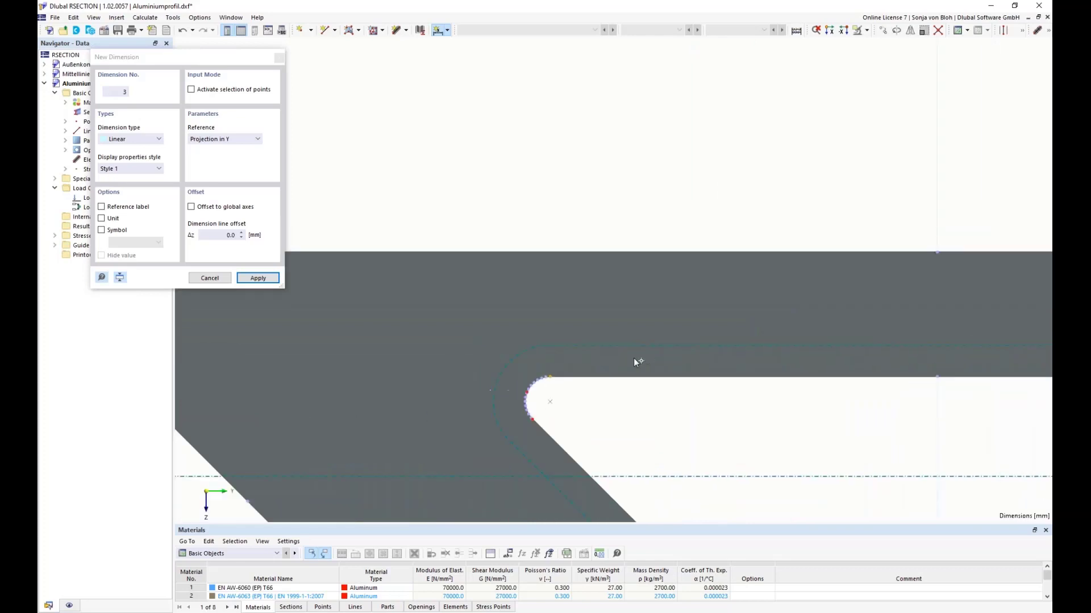
scroll(632, 363, down, 3)
scroll(413, 357, up, 4)
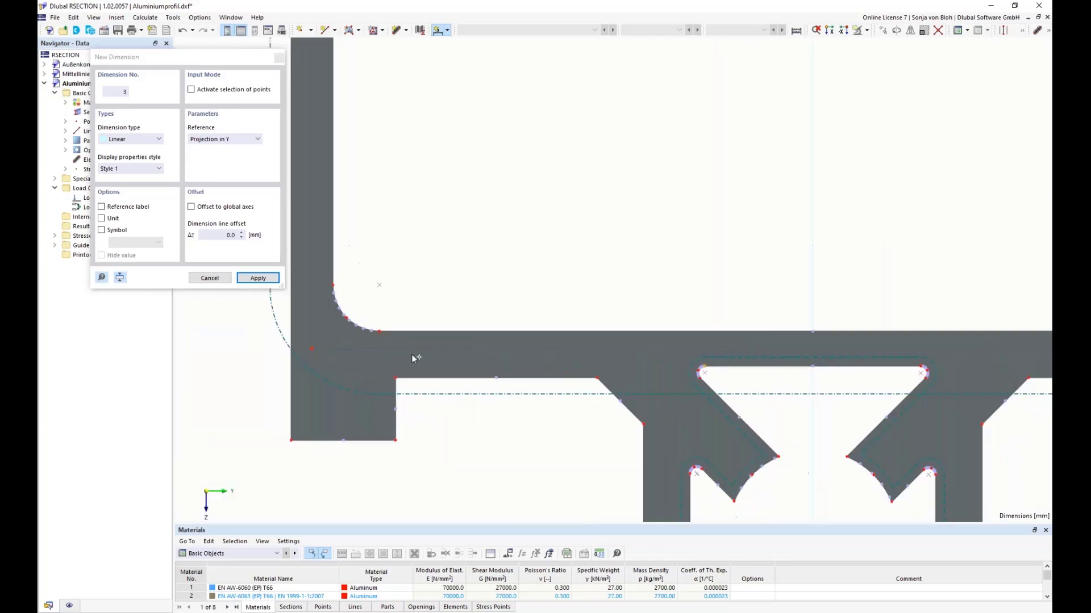
click(237, 139)
click(210, 164)
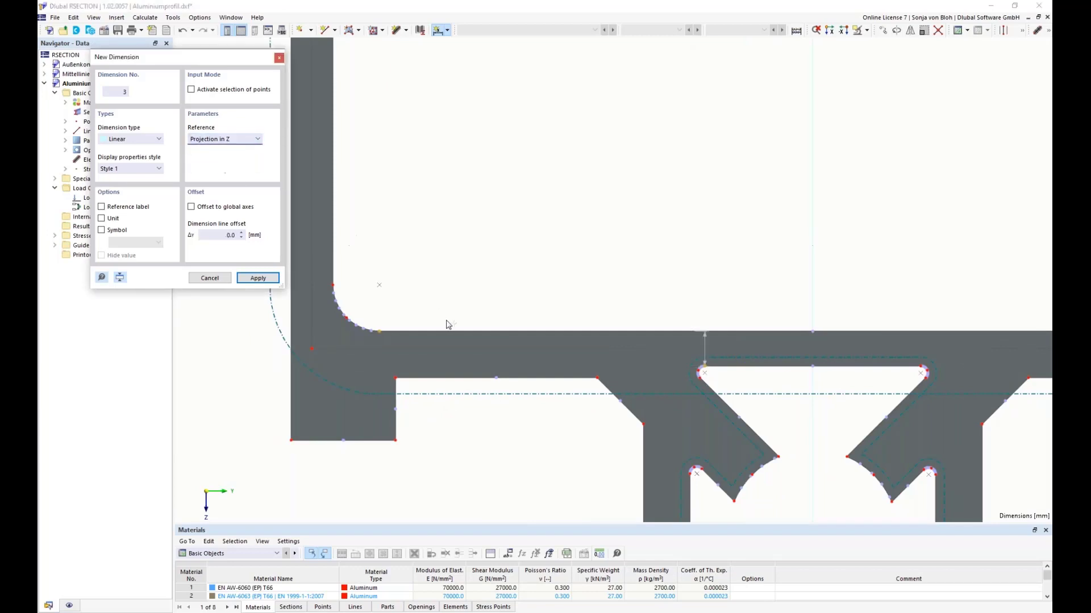
scroll(446, 322, down, 3)
click(354, 329)
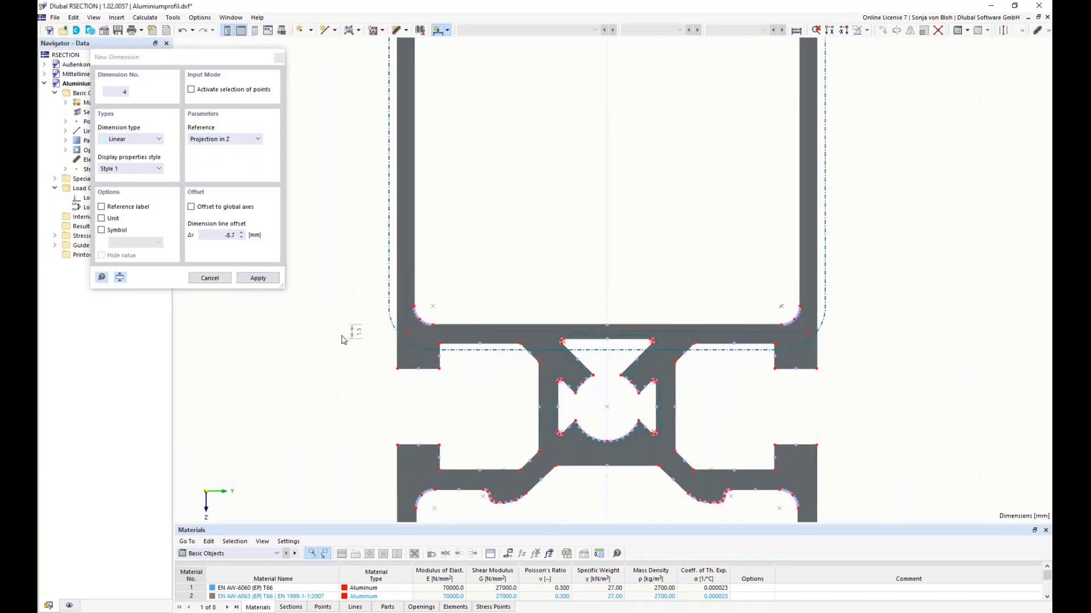
scroll(349, 334, up, 2)
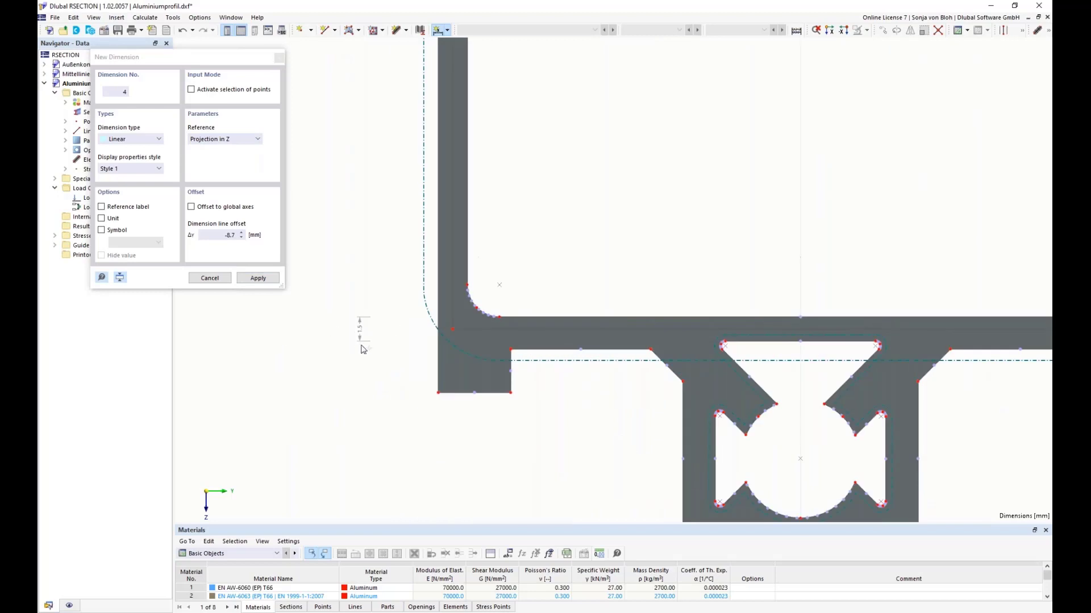
key(Escape)
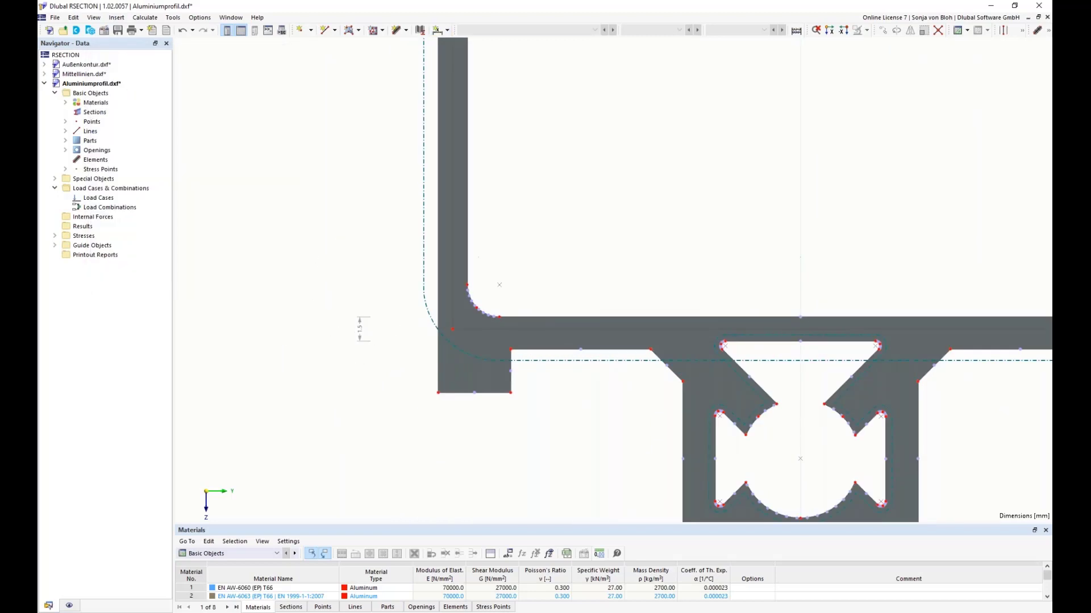
Step: Create elements with a thickness of 1.8 mm on the center lines of the large chamber's two side walls
scroll(344, 271, down, 5)
middle_drag(313, 205, 353, 343)
scroll(345, 241, down, 3)
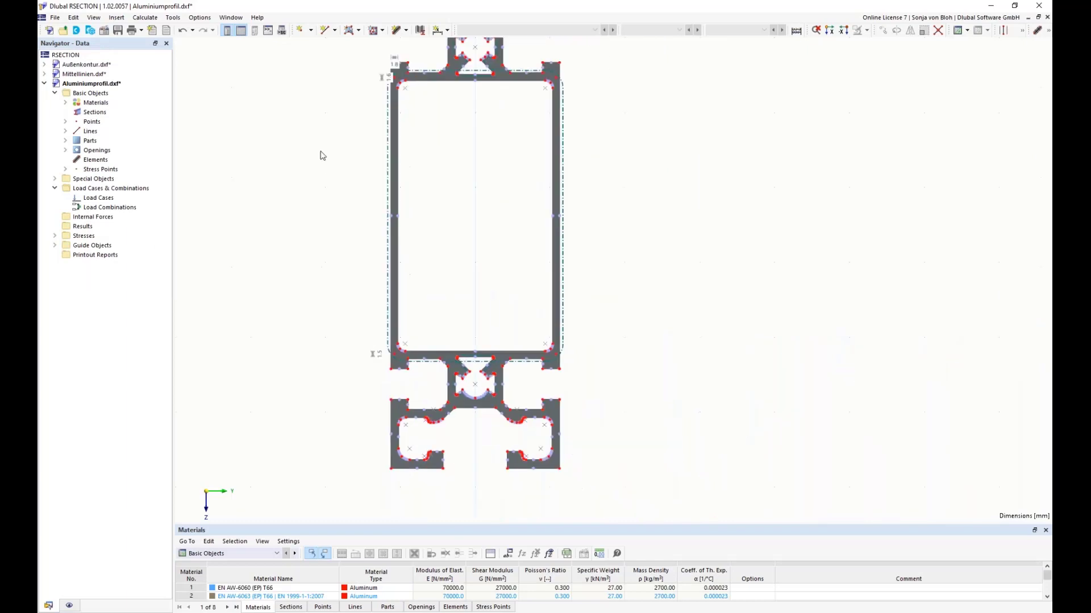
middle_drag(321, 154, 322, 183)
scroll(365, 138, up, 2)
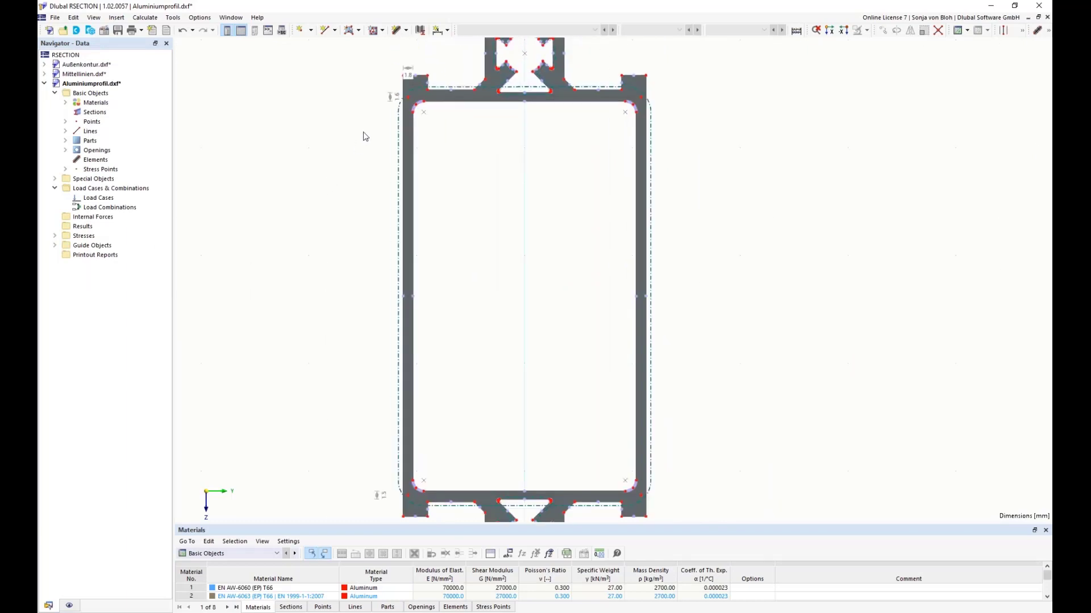
click(74, 18)
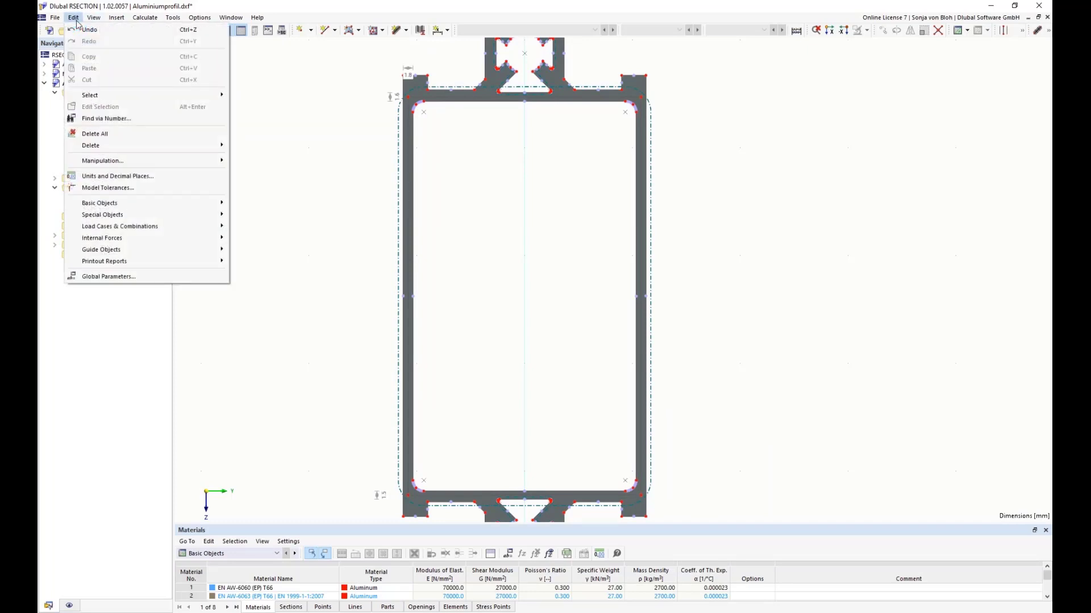
mouse_move(99, 165)
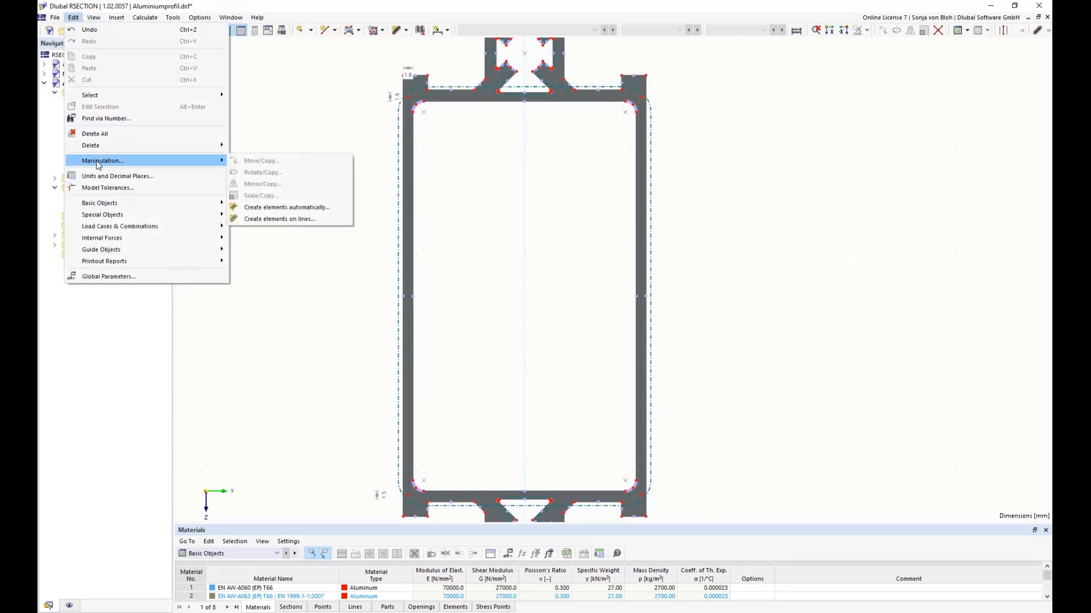
click(285, 219)
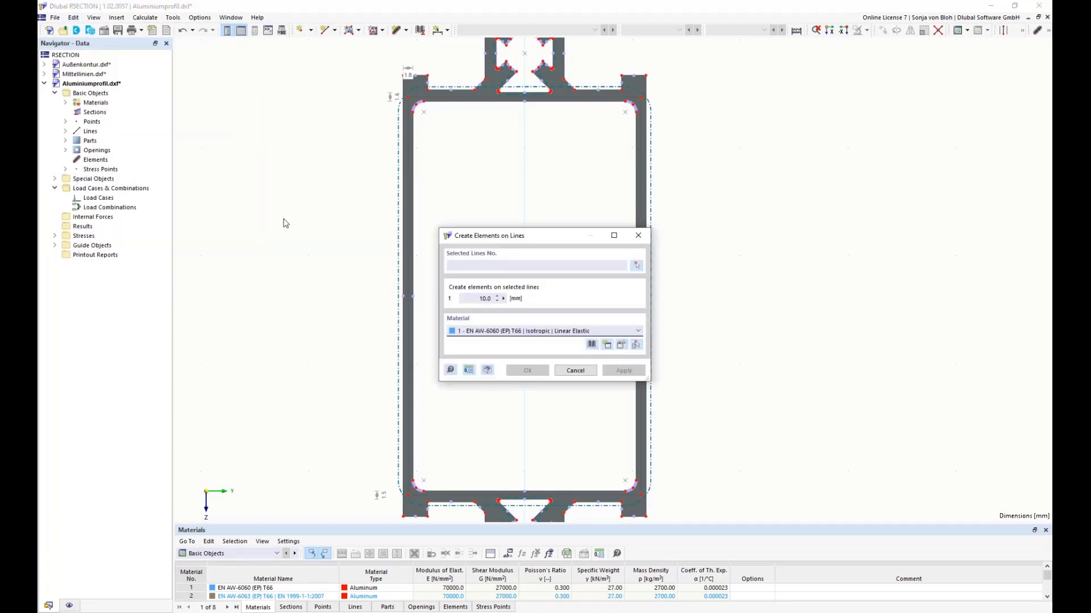
drag(503, 239, 312, 159)
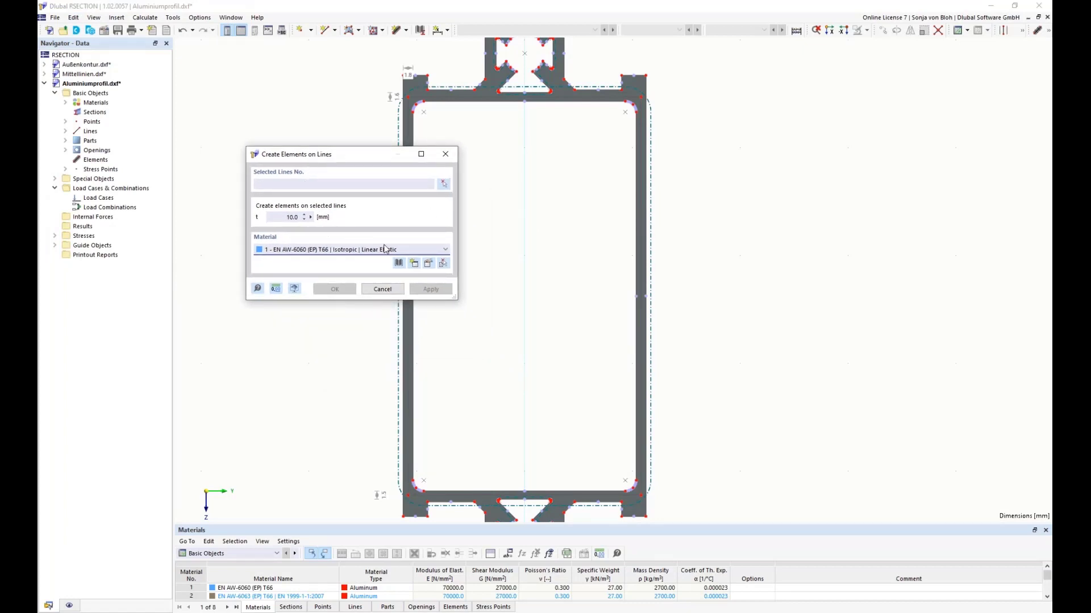
double_click(292, 217)
text(1,8)
click(444, 184)
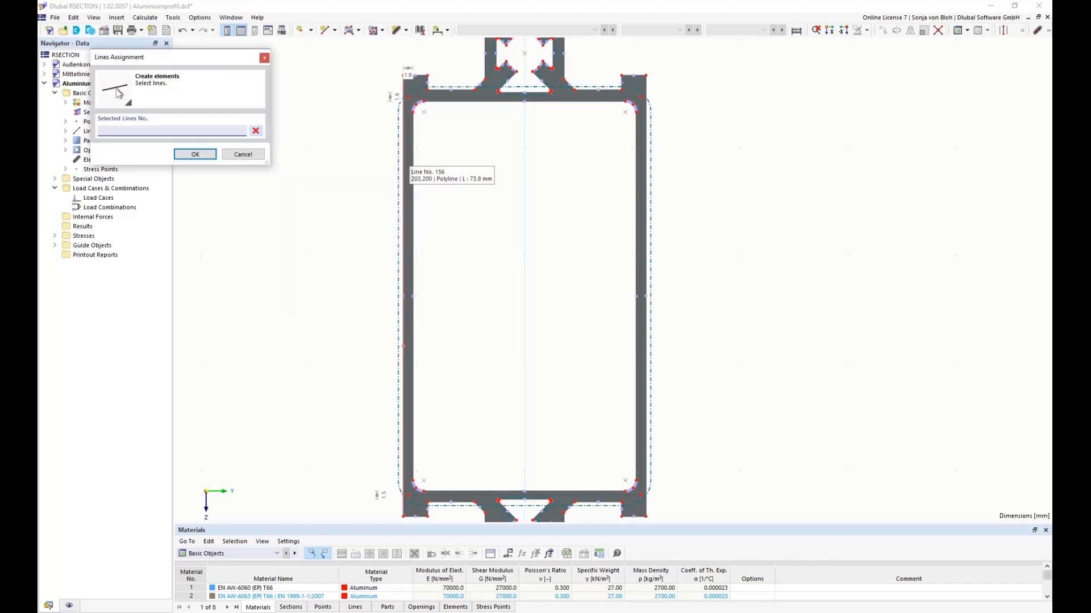
click(407, 168)
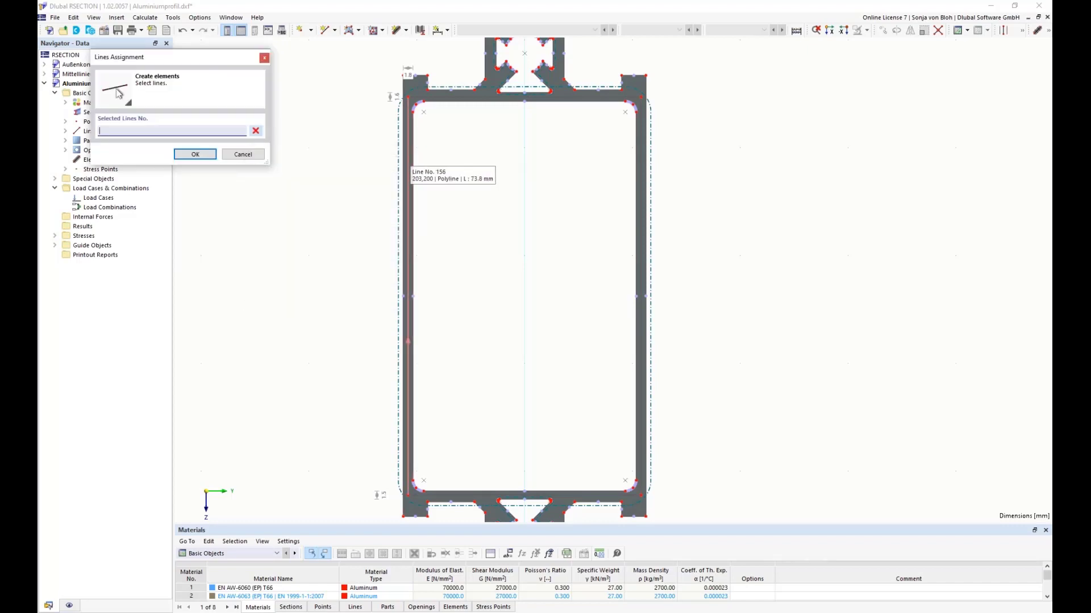
click(640, 194)
click(209, 157)
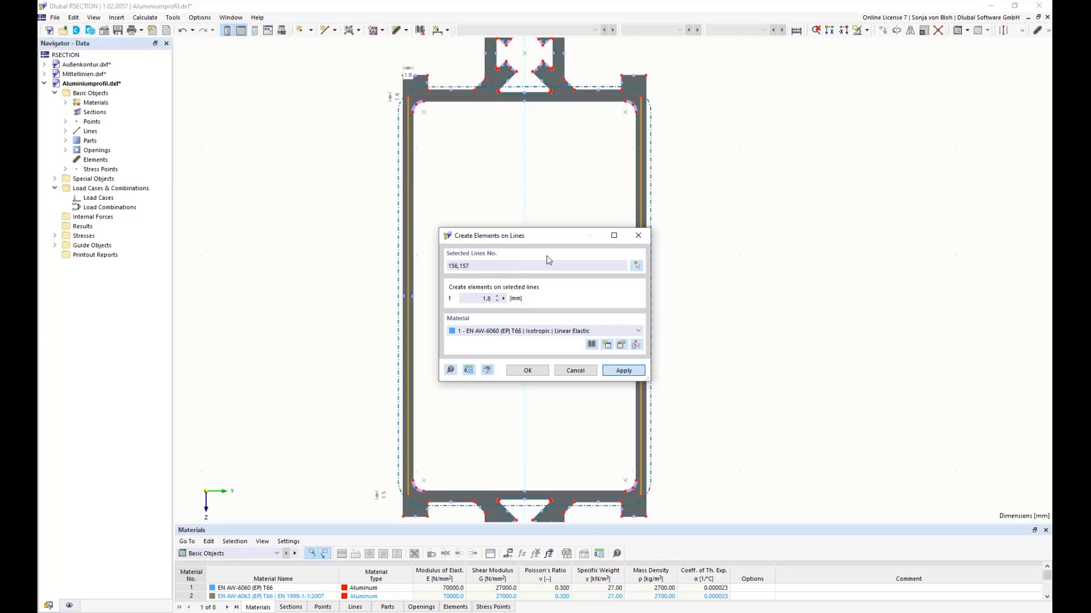
key(Return)
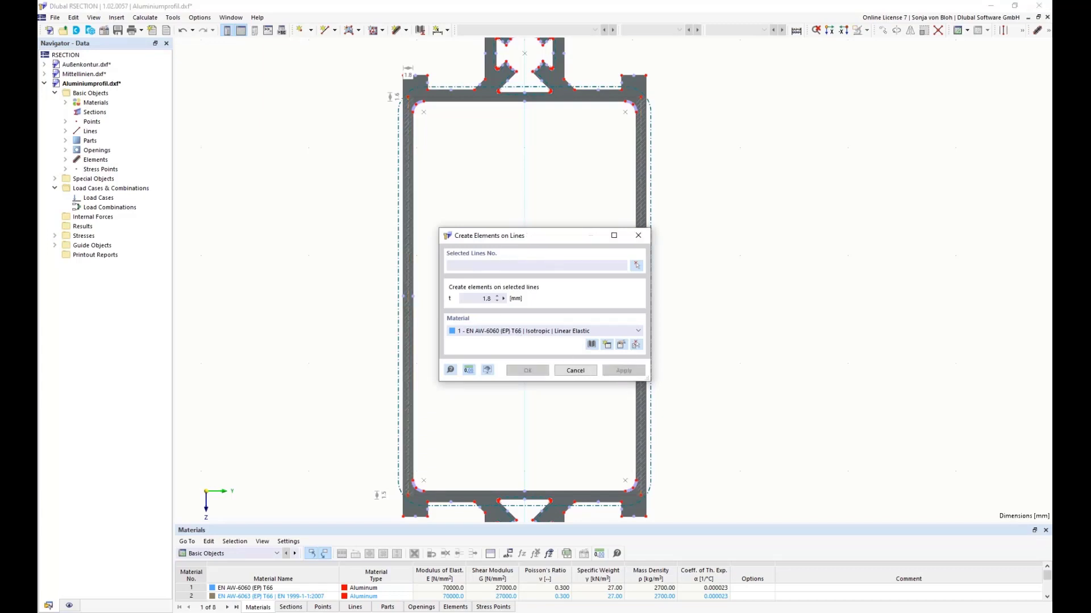
Step: Create an element with a thickness of 1.6 mm on the center line of the large chamber's upper wall
drag(480, 302, 517, 302)
text(1.6)
click(637, 265)
scroll(505, 108, up, 3)
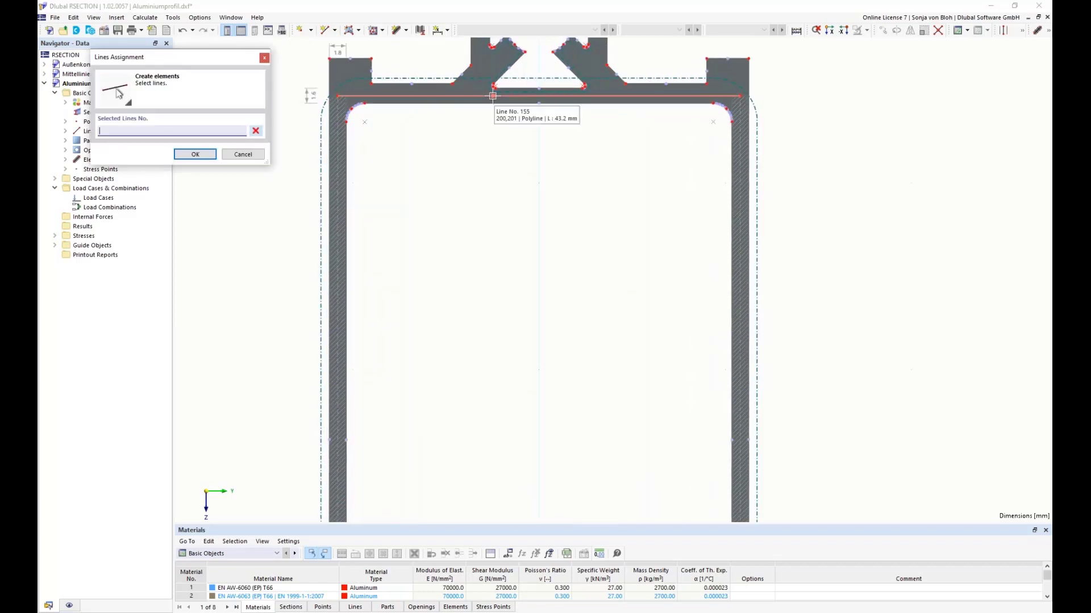
click(493, 96)
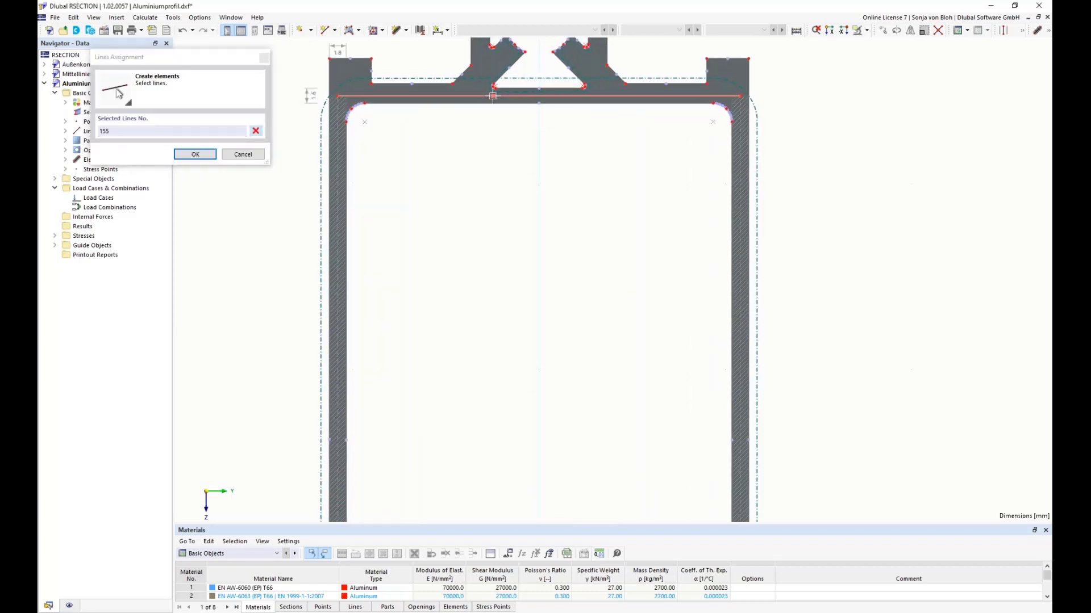
click(195, 155)
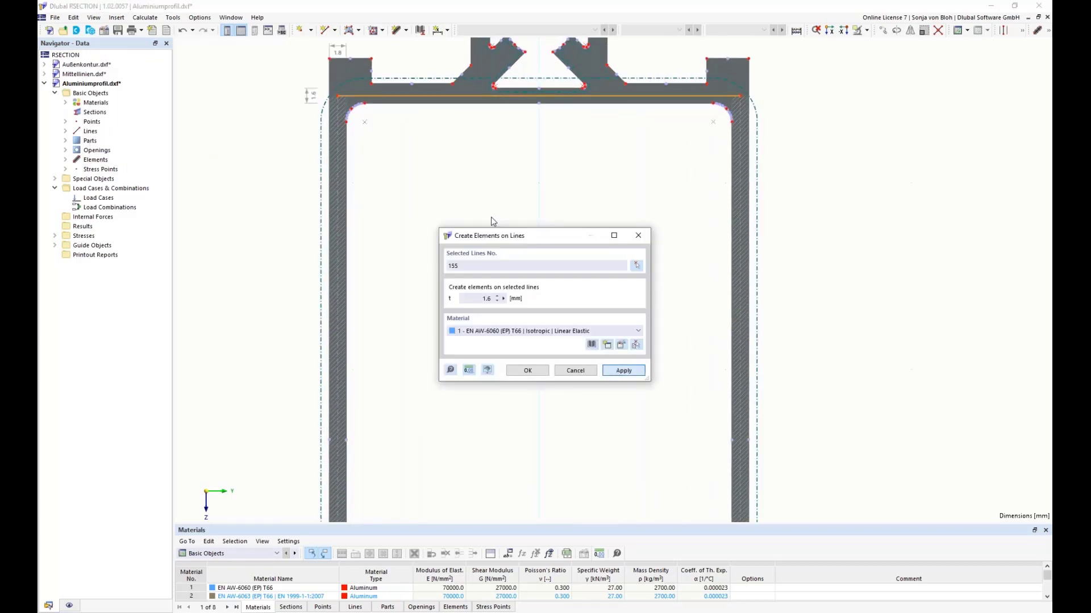
key(Return)
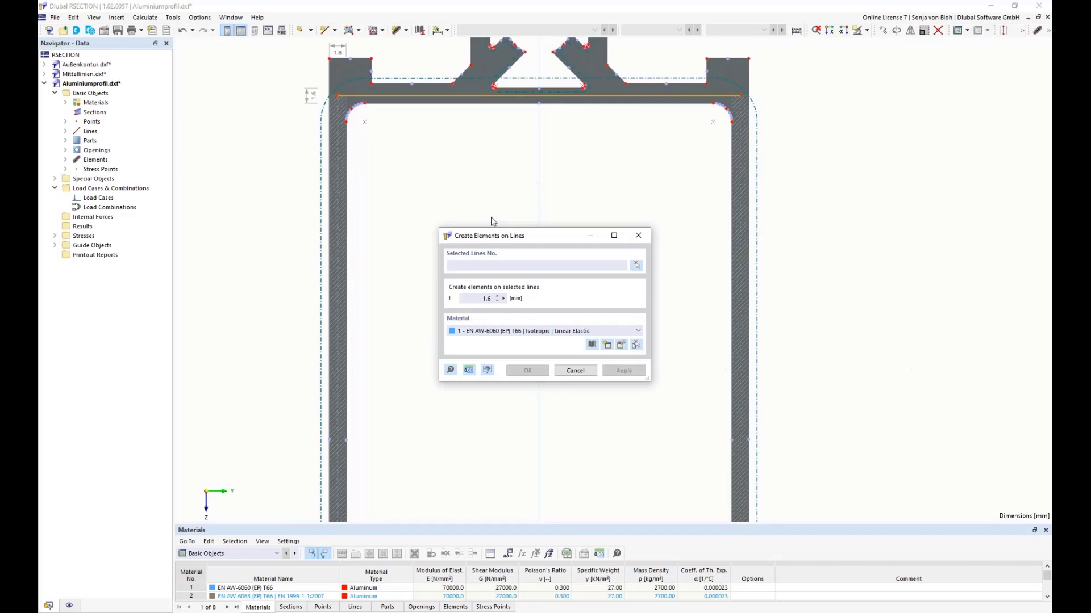
Step: Create an element with a thickness of 1.5 mm on the center line of the large chamber's lower wall and finish creating elements
double_click(477, 301)
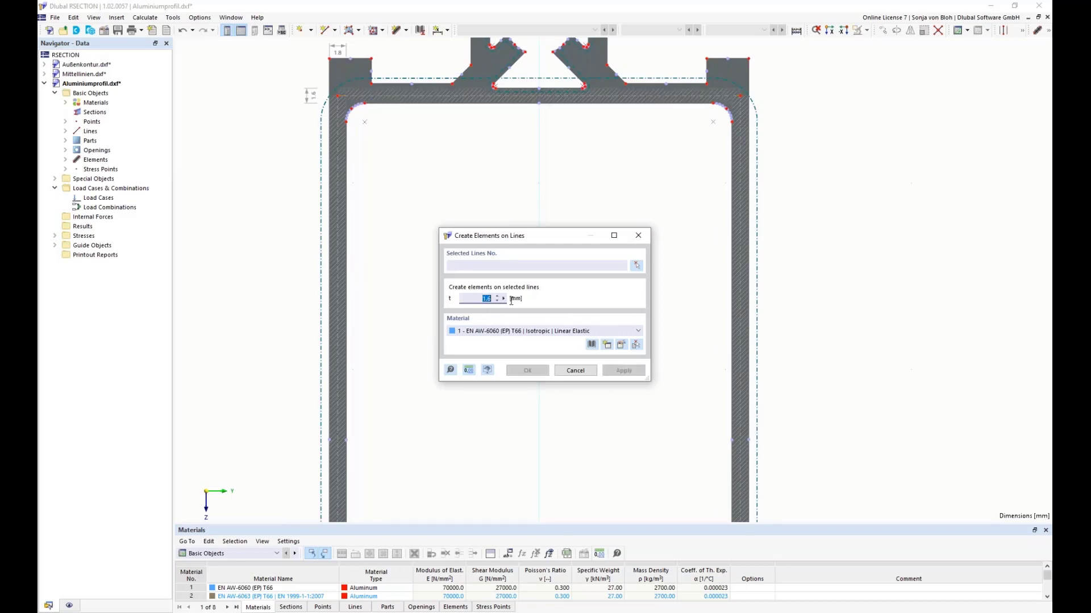
text(1,5)
click(636, 266)
middle_drag(542, 359, 557, 236)
scroll(524, 358, up, 3)
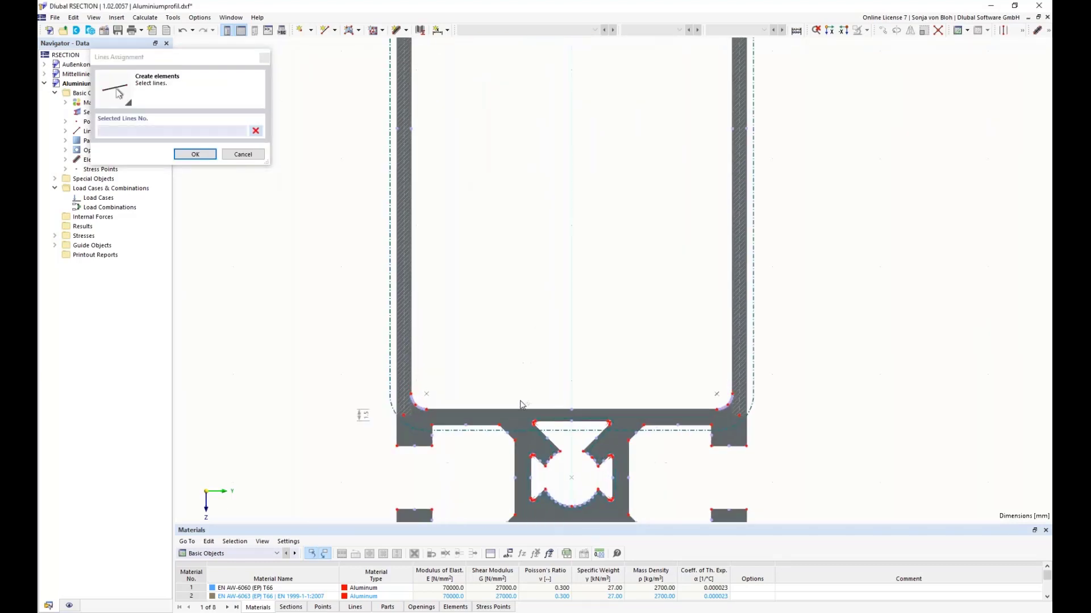
click(514, 416)
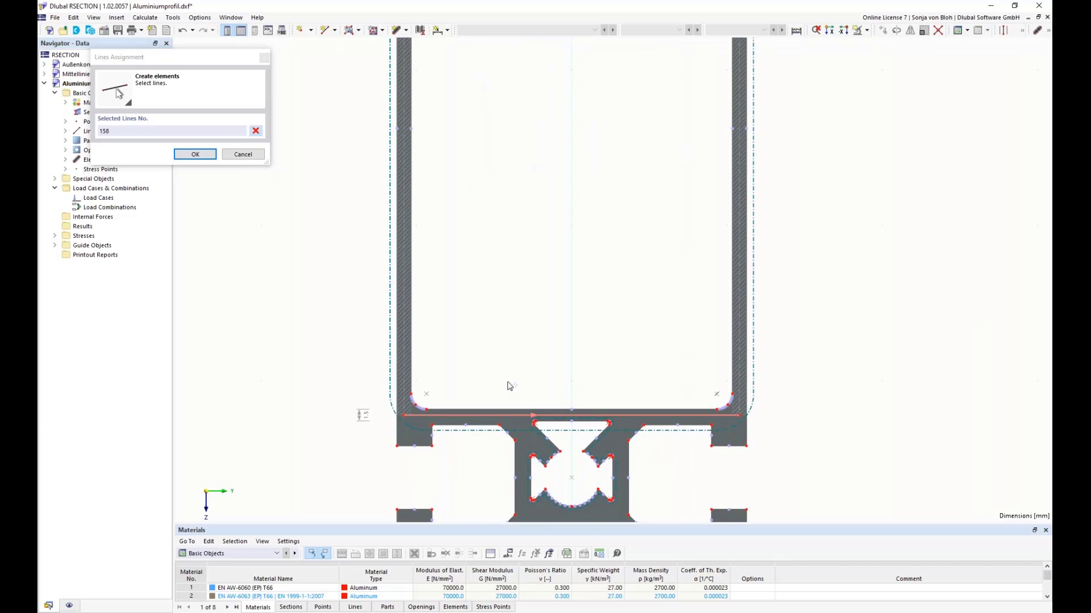
click(194, 154)
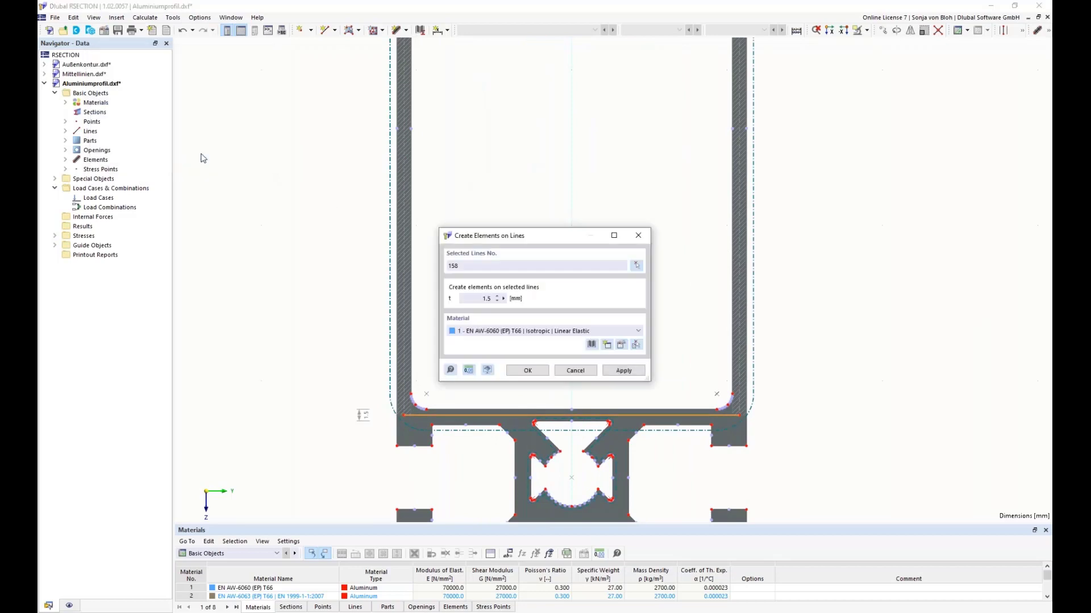
click(525, 372)
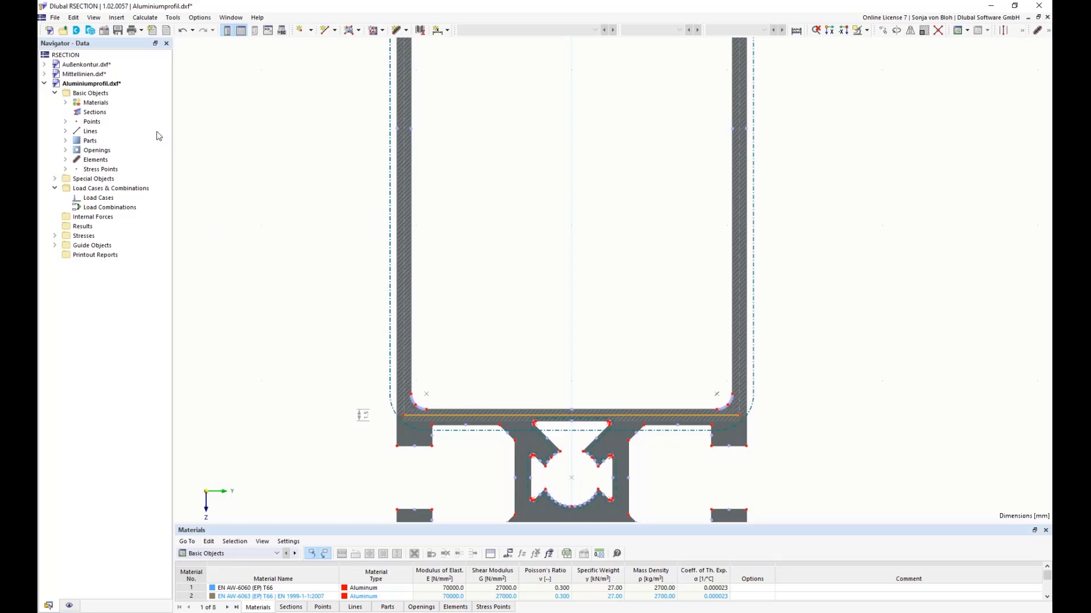
Step: Activate the effective steel/aluminum section option in the model's base data and choose the standard EN 1999-1-1 (Aluminum)
right_click(104, 97)
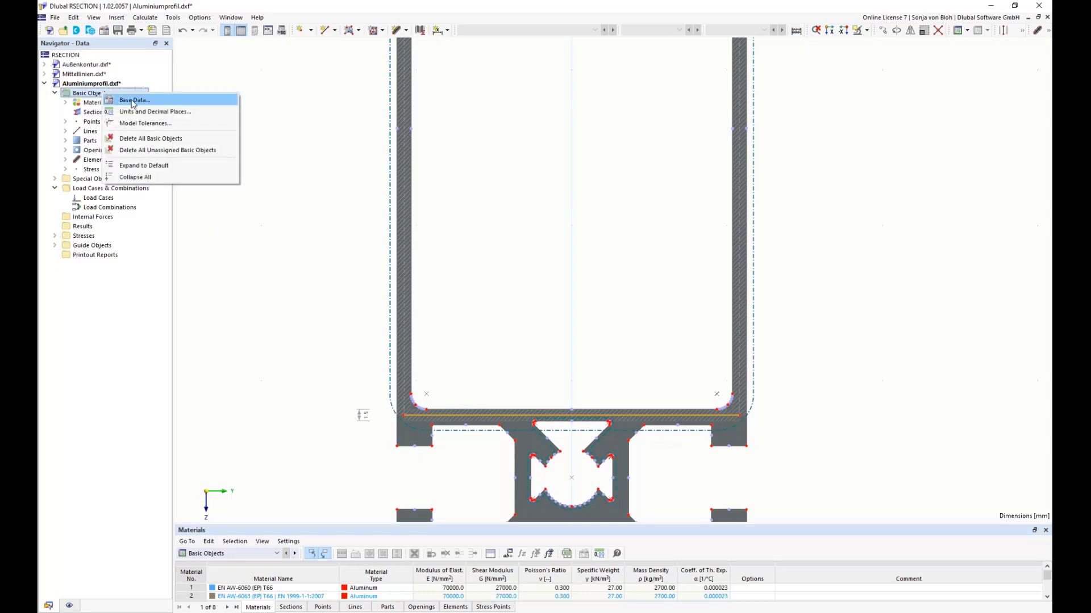
click(136, 103)
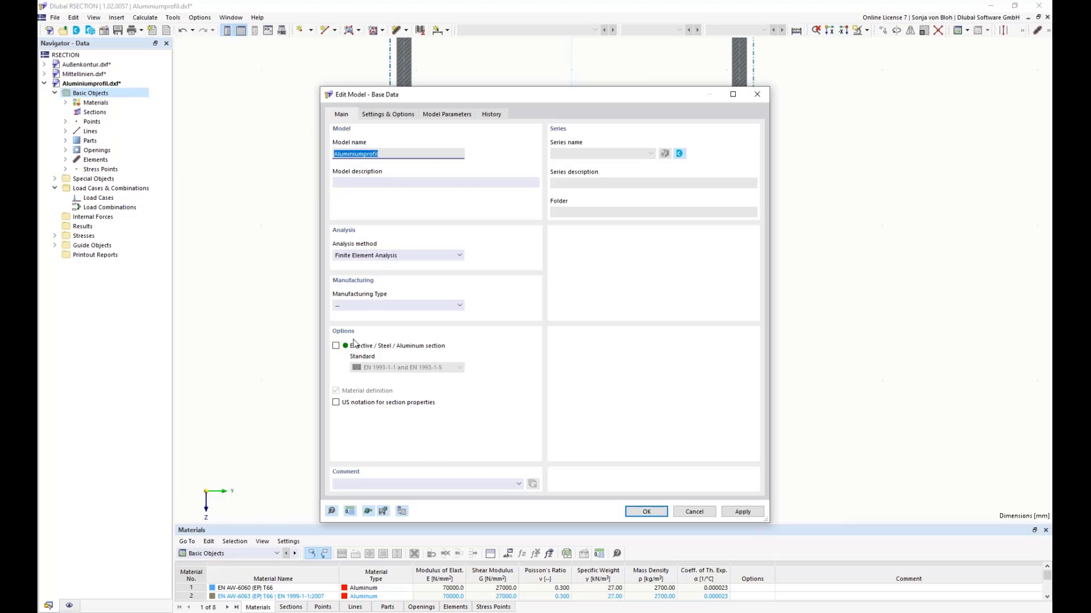
click(336, 347)
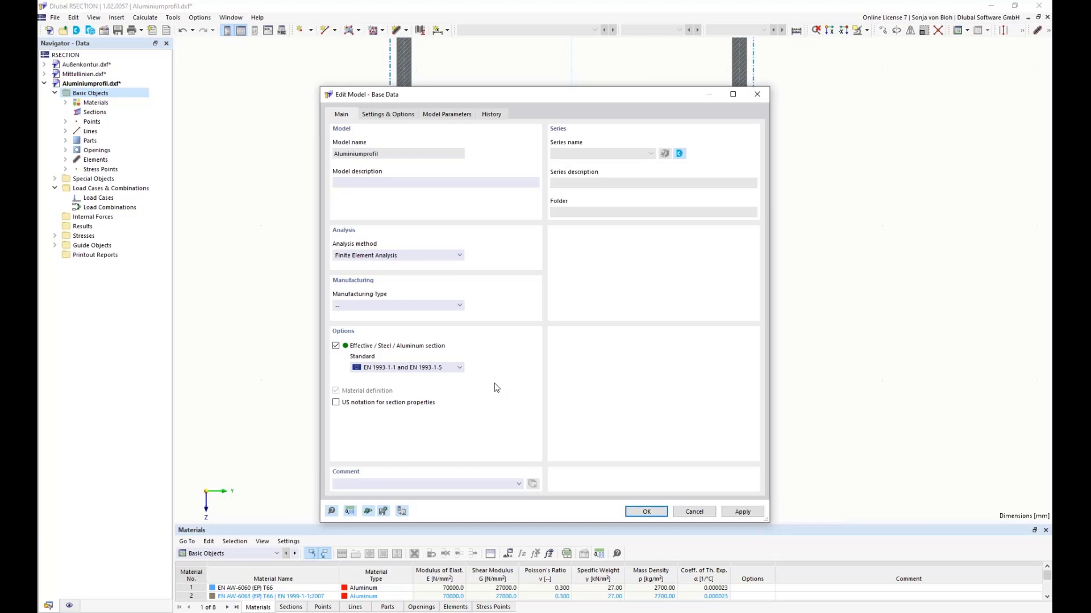
click(460, 368)
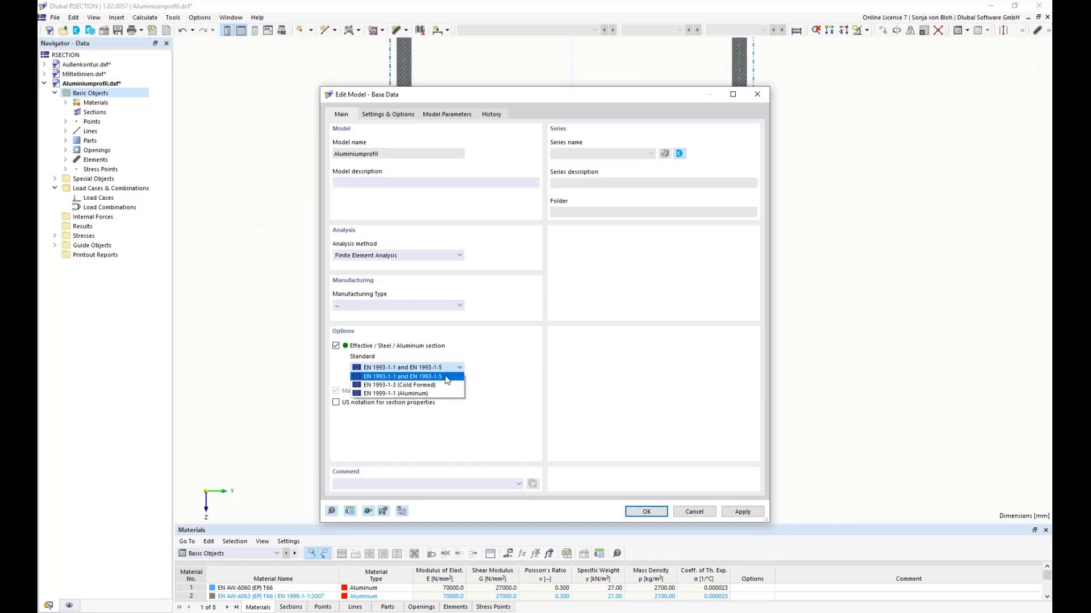
click(423, 394)
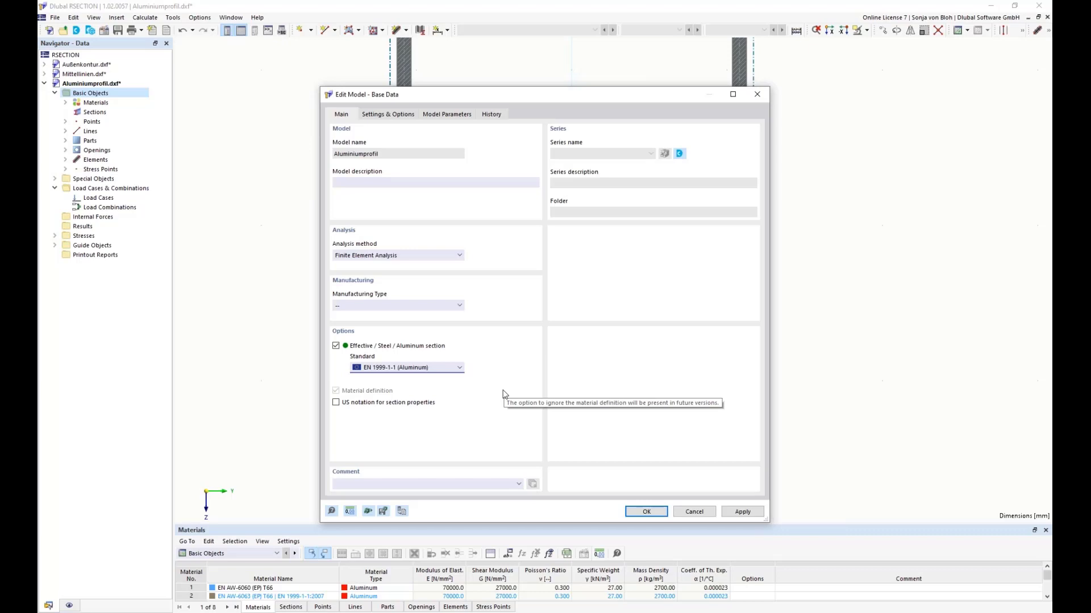
Step: Neglect additional bending moments due to the shift of the centroid in the effective section analysis settings and confirm the base data
click(396, 116)
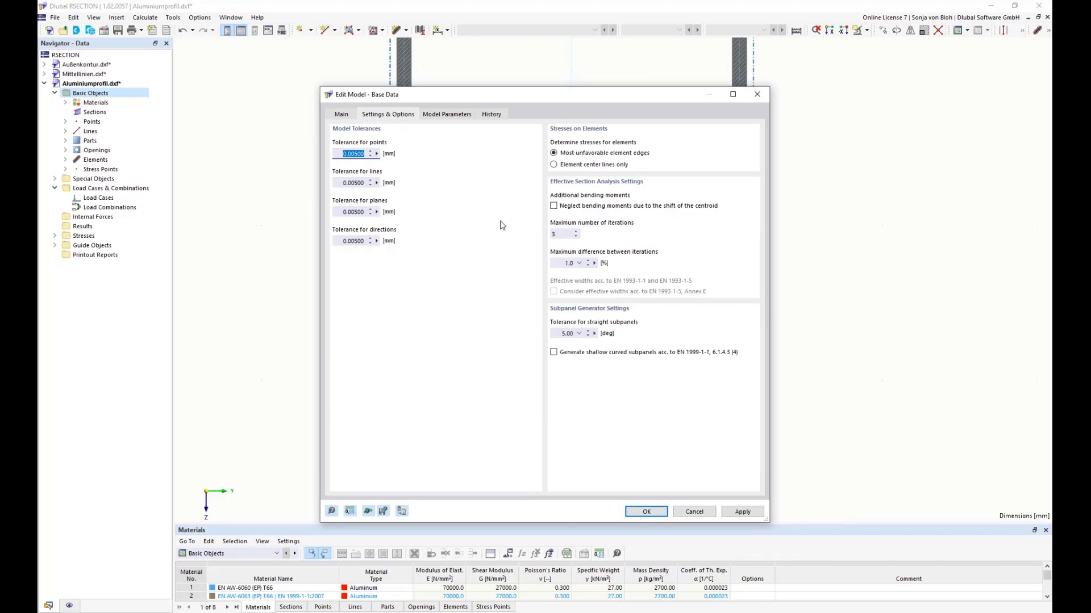
click(554, 206)
click(646, 511)
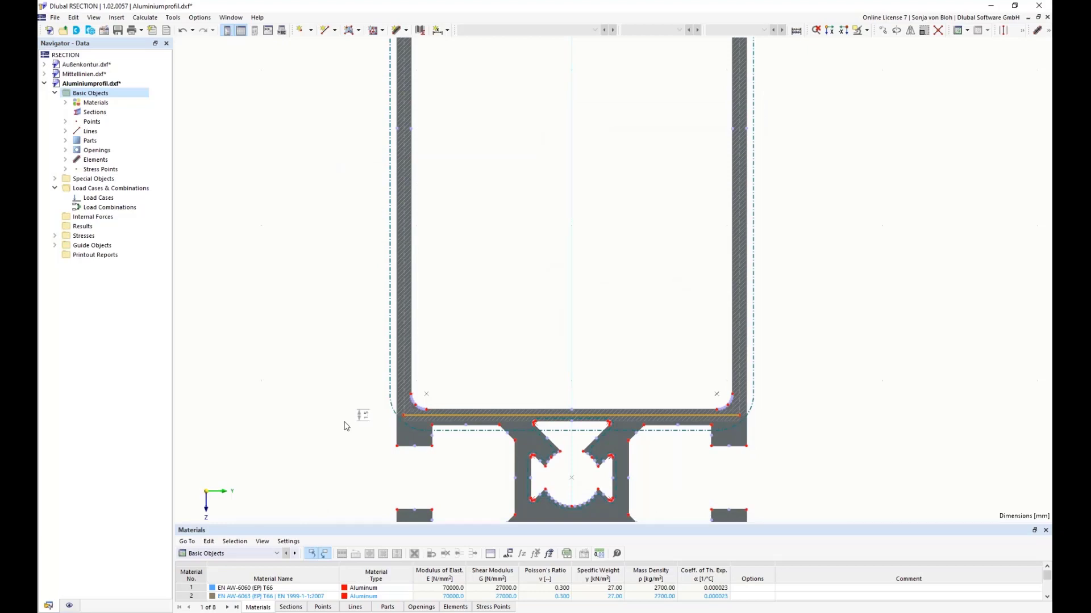
Step: Create a new permanent load case LC1 named N
right_click(102, 200)
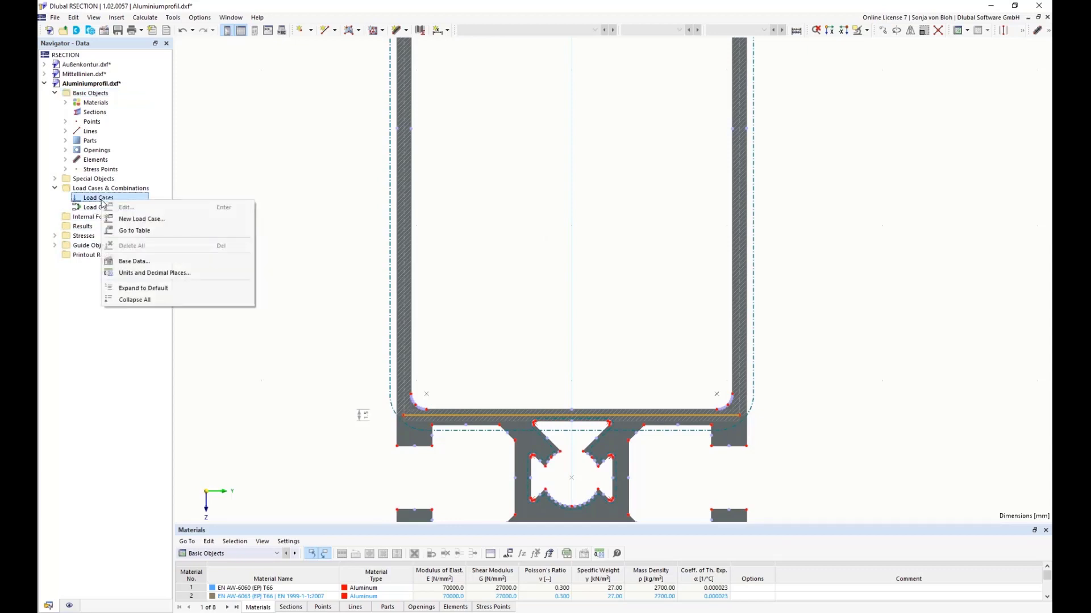
click(130, 219)
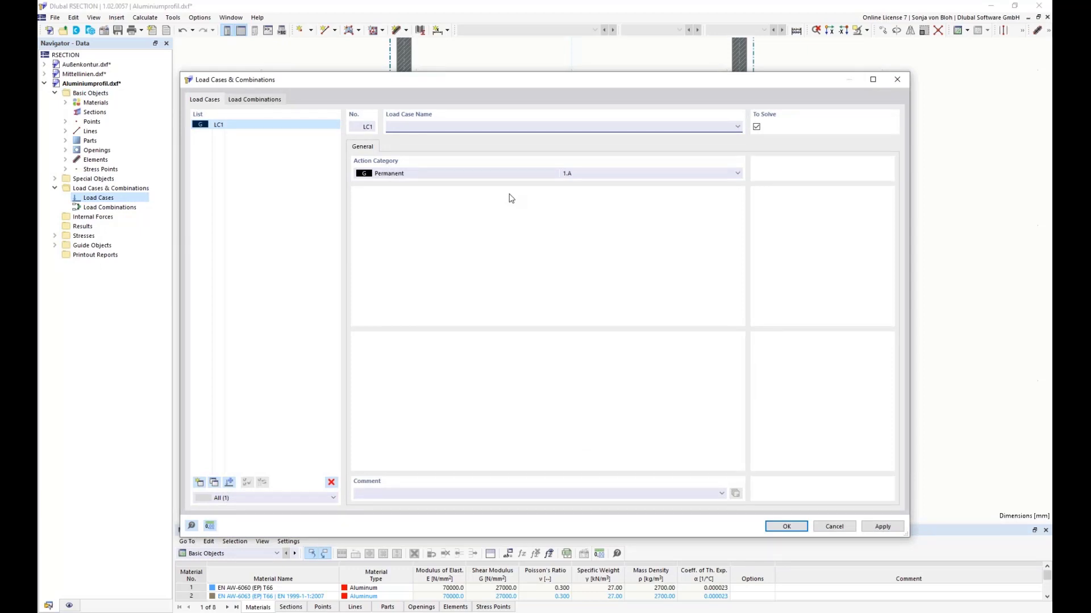
text(N)
click(777, 525)
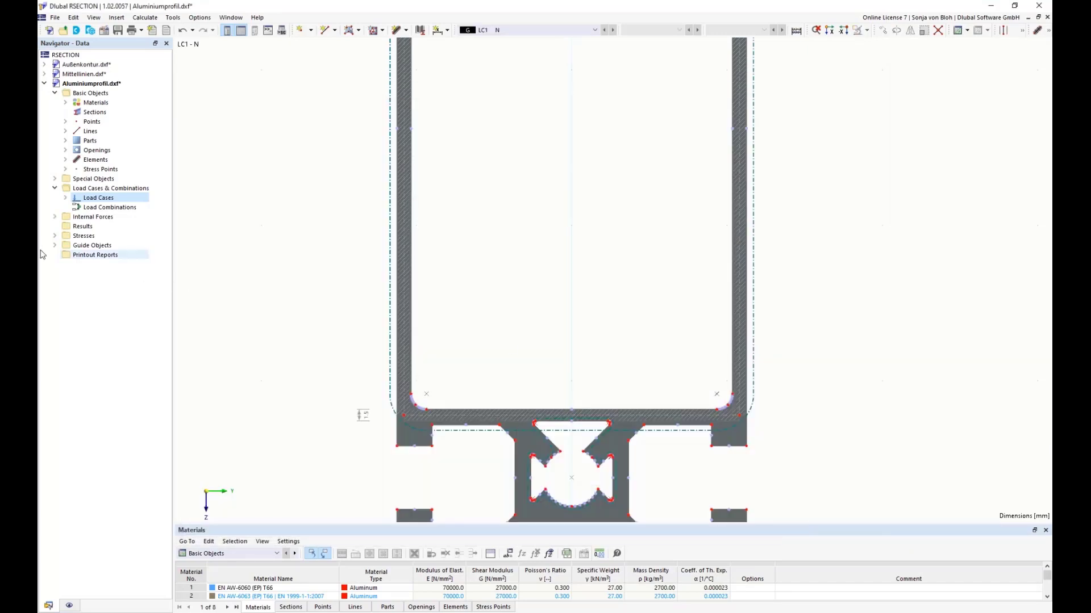
Step: Define new internal forces for load case LC1 with an axial force N of -1 kN
click(55, 217)
right_click(105, 239)
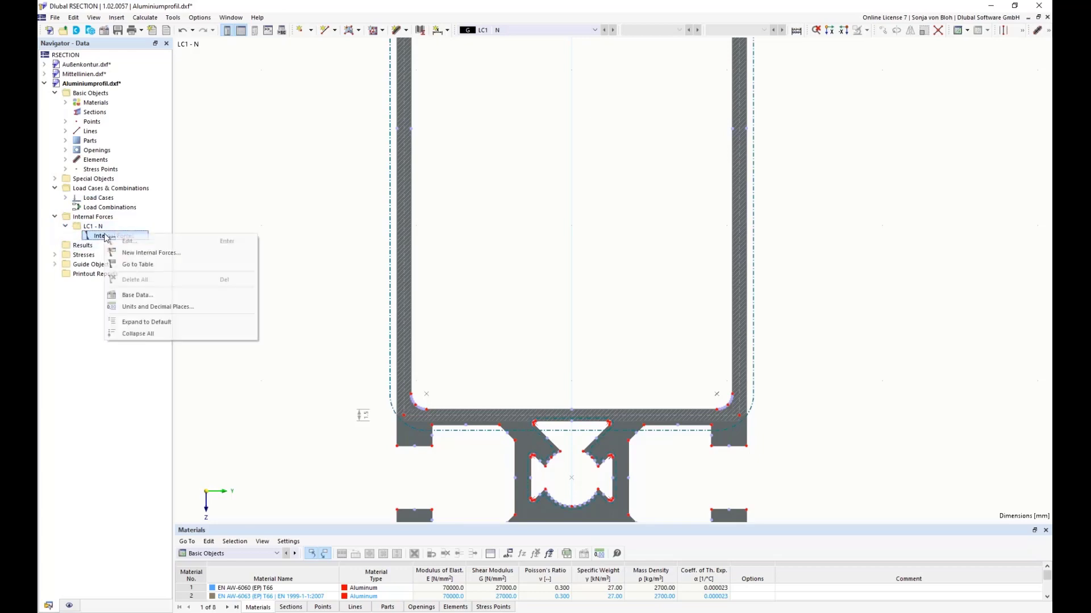
click(152, 253)
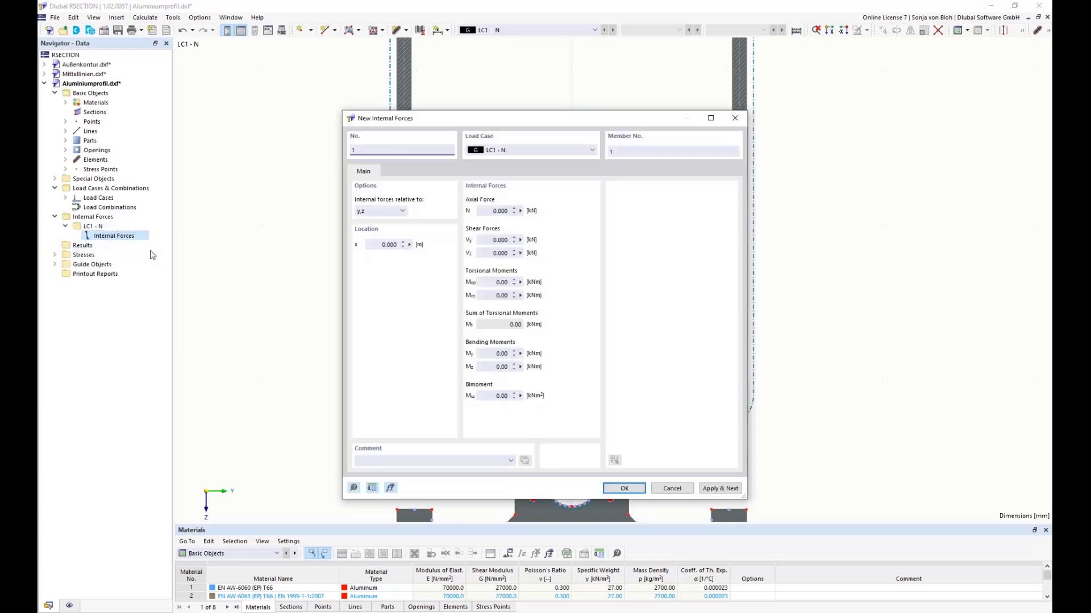
click(495, 211)
key(BackSpace)
text(-1)
click(622, 488)
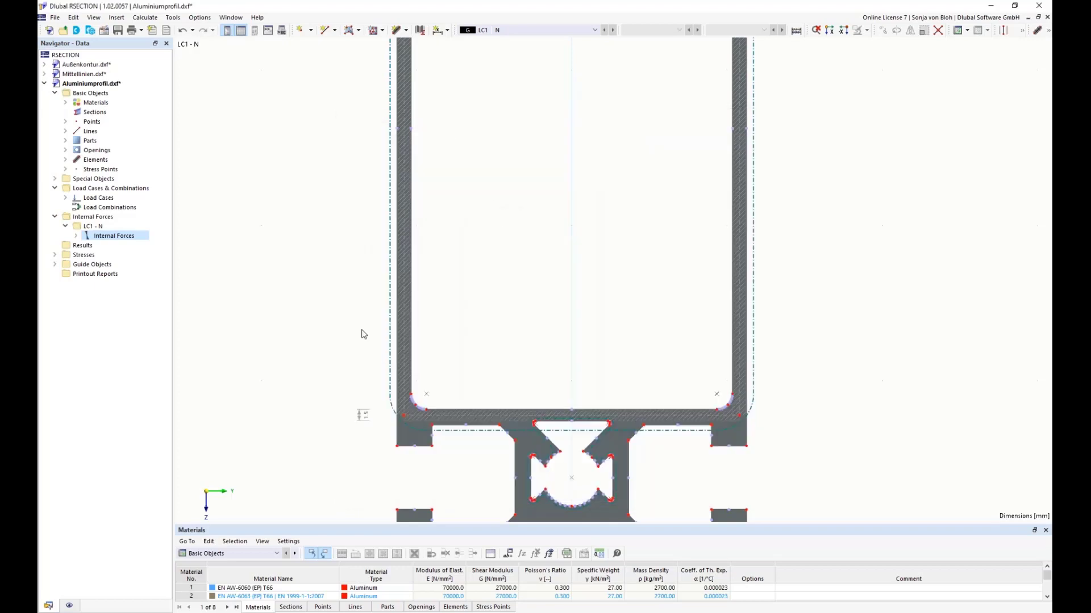
Step: Calculate the section for load case LC1 and bring the entire profile into view
click(145, 17)
click(159, 31)
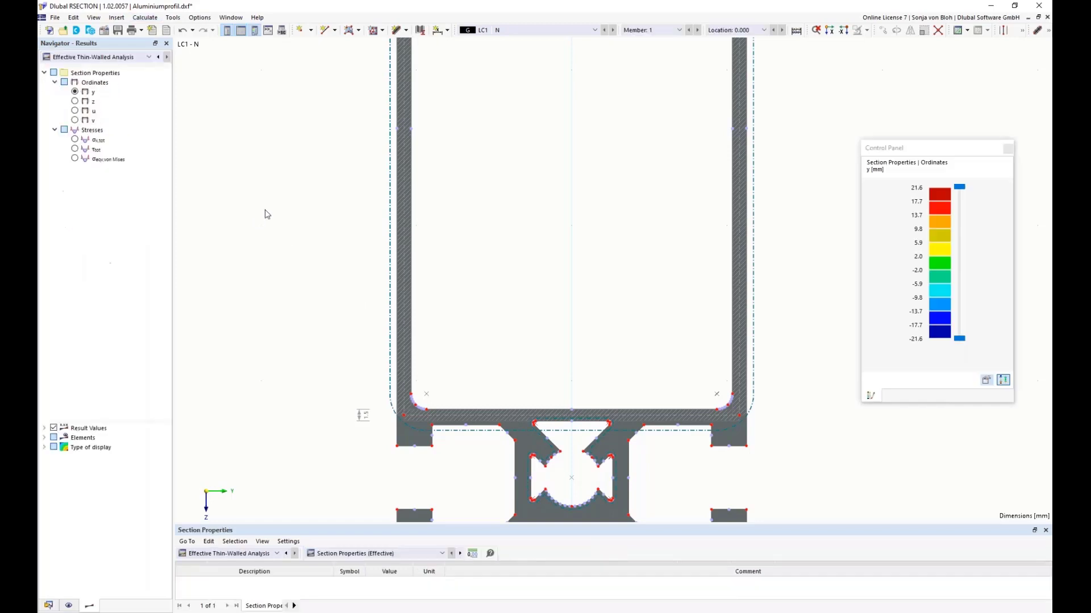
scroll(283, 220, down, 5)
middle_drag(239, 144, 281, 200)
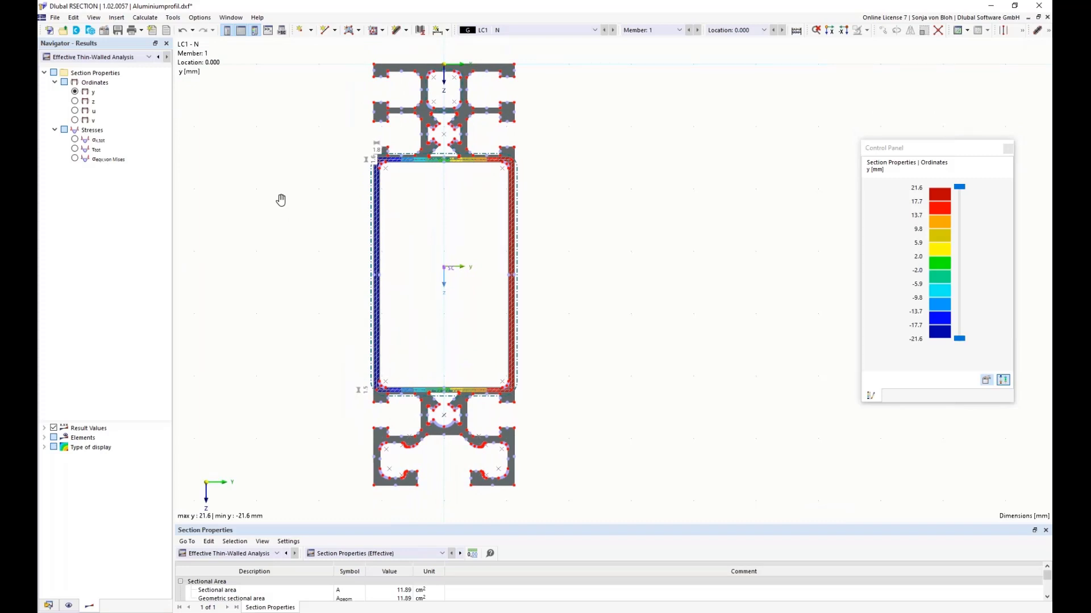
Step: Switch the graphical results to Finite Element Analysis and display the total normal stress σx,tot on the profile
click(150, 57)
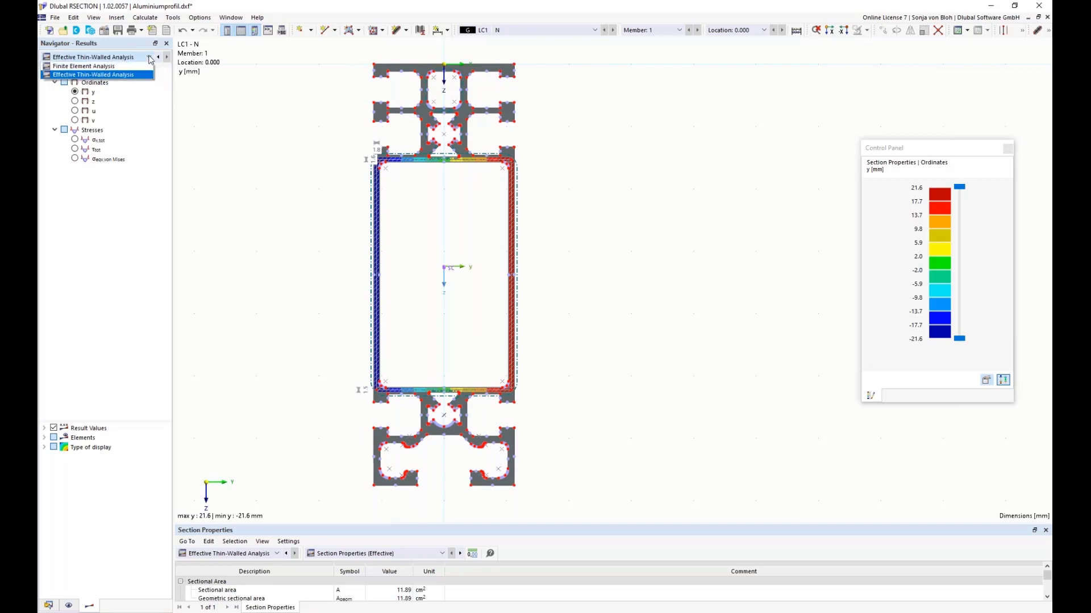
click(69, 67)
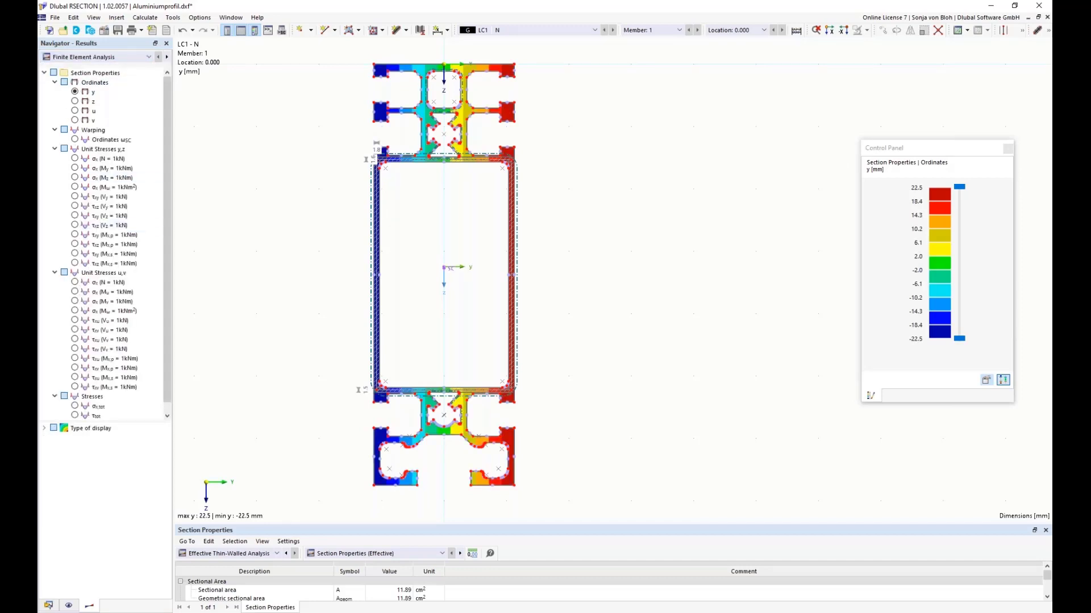
scroll(174, 347, down, 1)
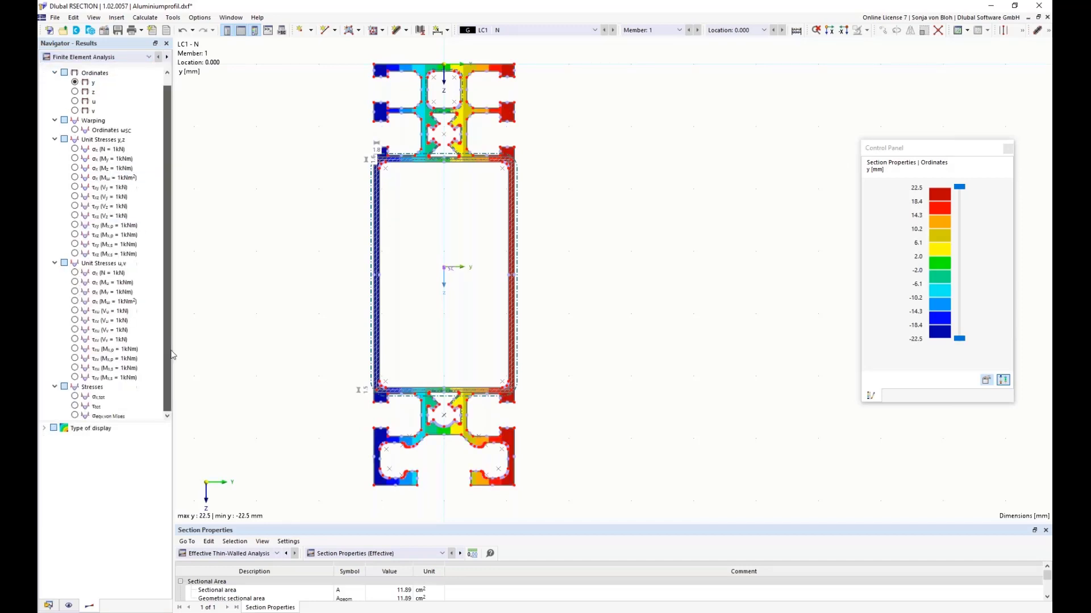
click(75, 397)
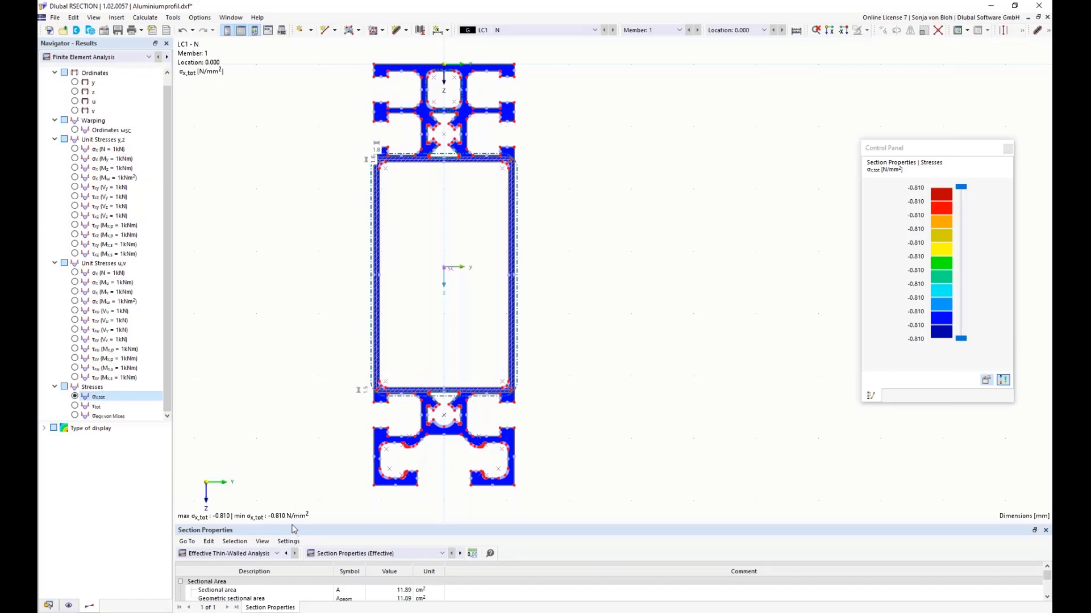
Step: Enlarge the results table and show the section properties from the Finite Element Analysis
drag(291, 525, 292, 430)
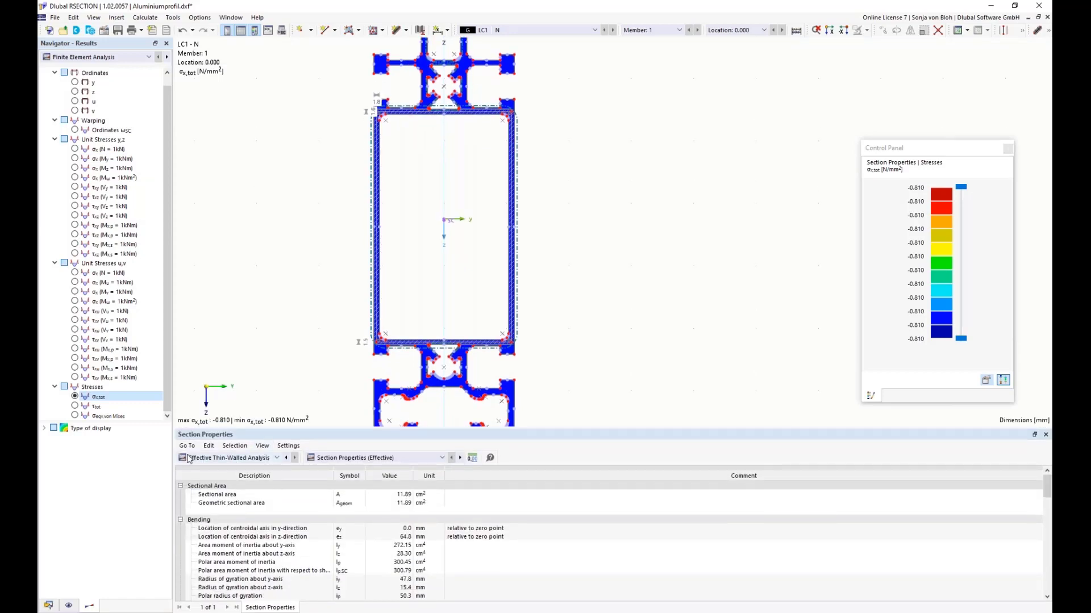
click(277, 459)
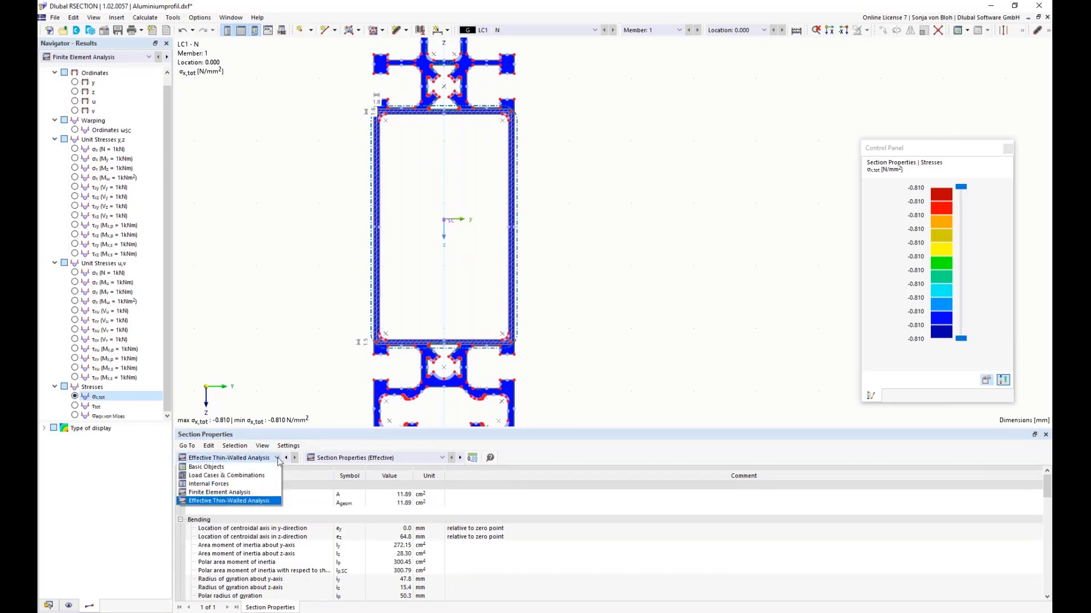
click(215, 493)
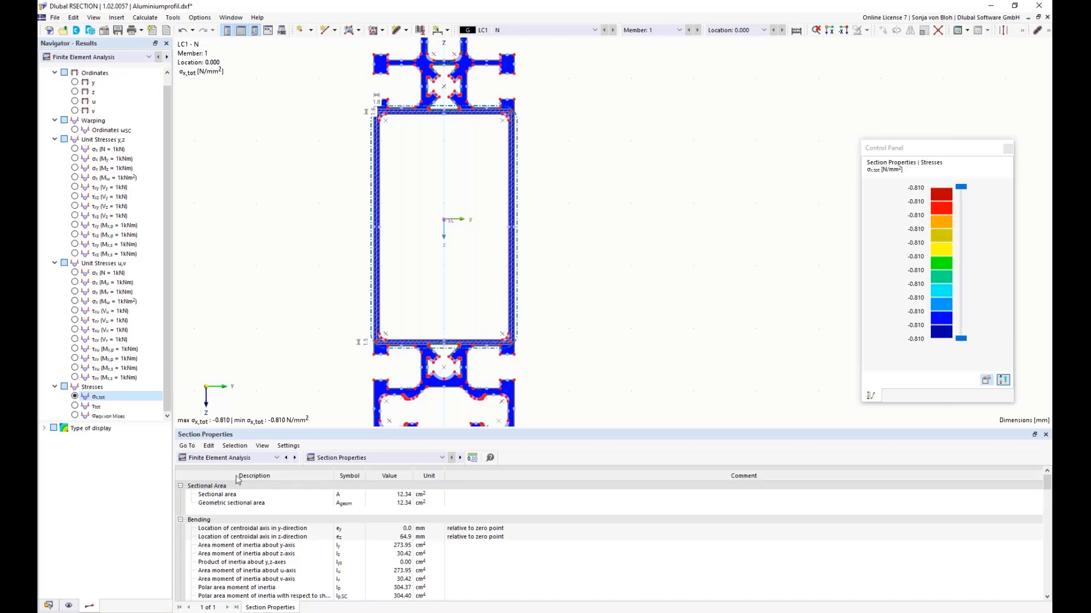
Step: Switch the results table to Effective Thin-Walled Analysis and show the section classification according to EN 1999-1-1
click(275, 459)
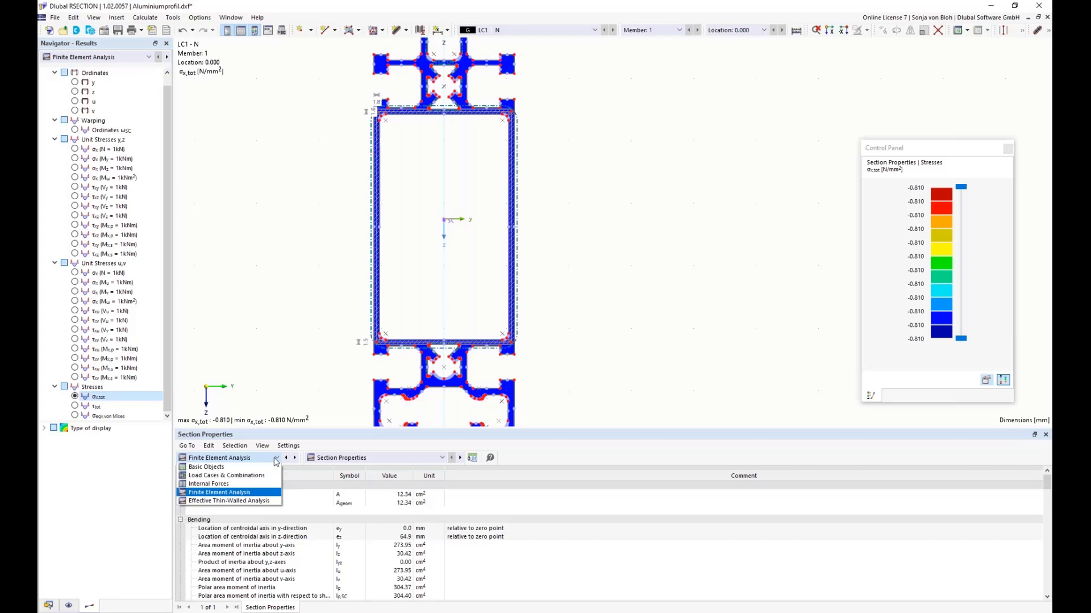
click(239, 502)
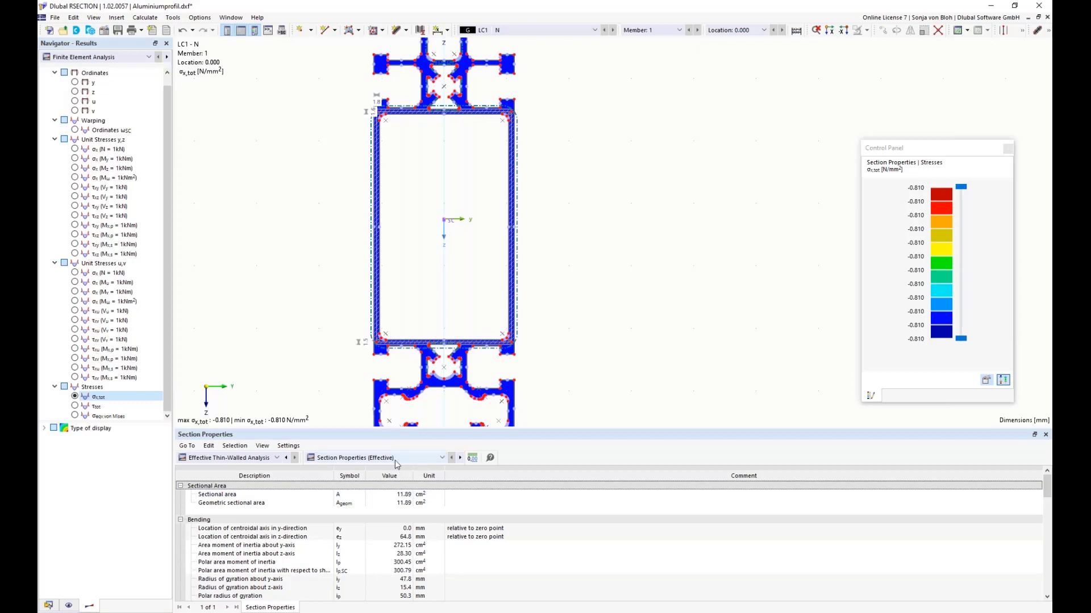
click(442, 458)
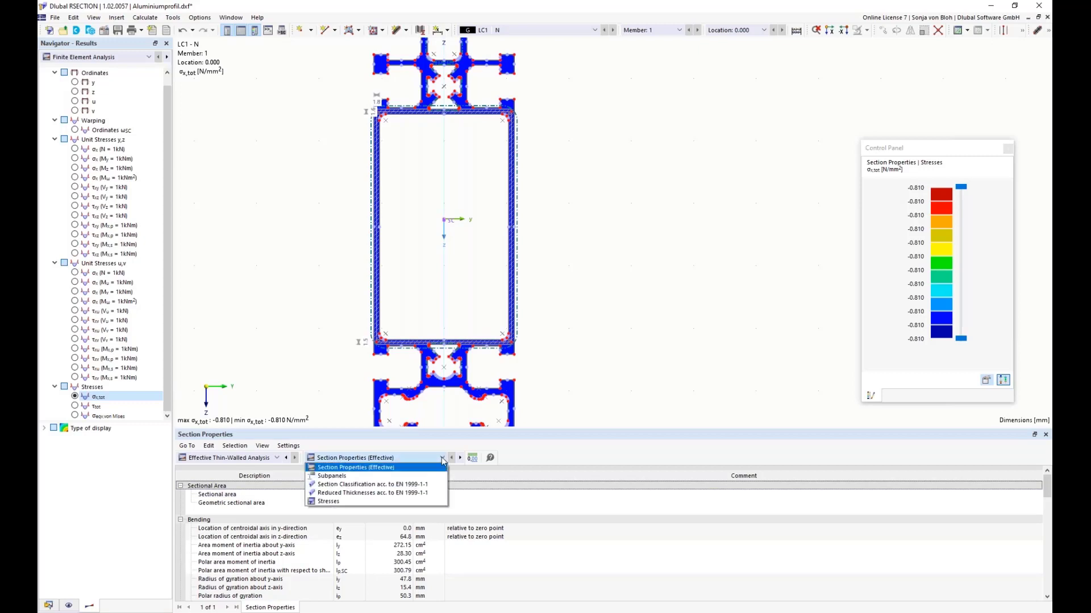
click(401, 486)
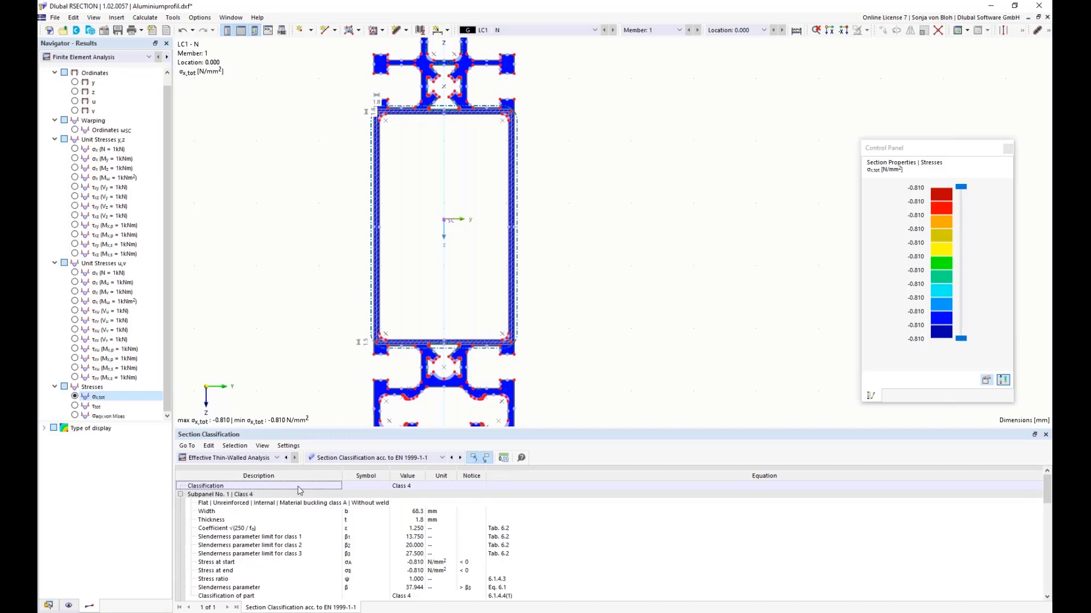
Step: Display the subpanels on the profile and show the EN 1999-1-1 classification of the left web's subpanel in an enlarged results table
click(415, 487)
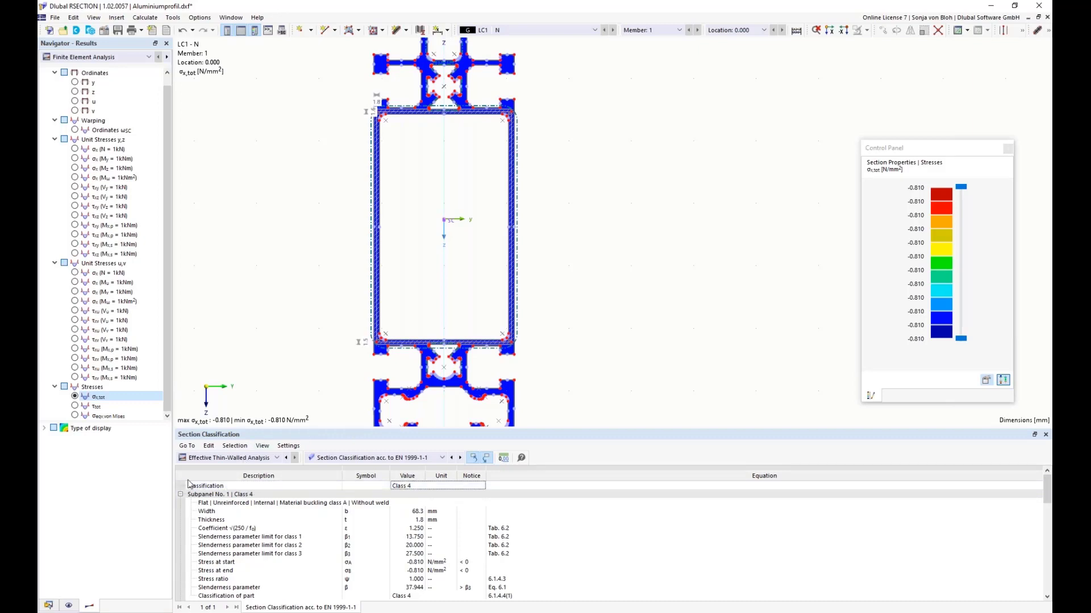
click(68, 605)
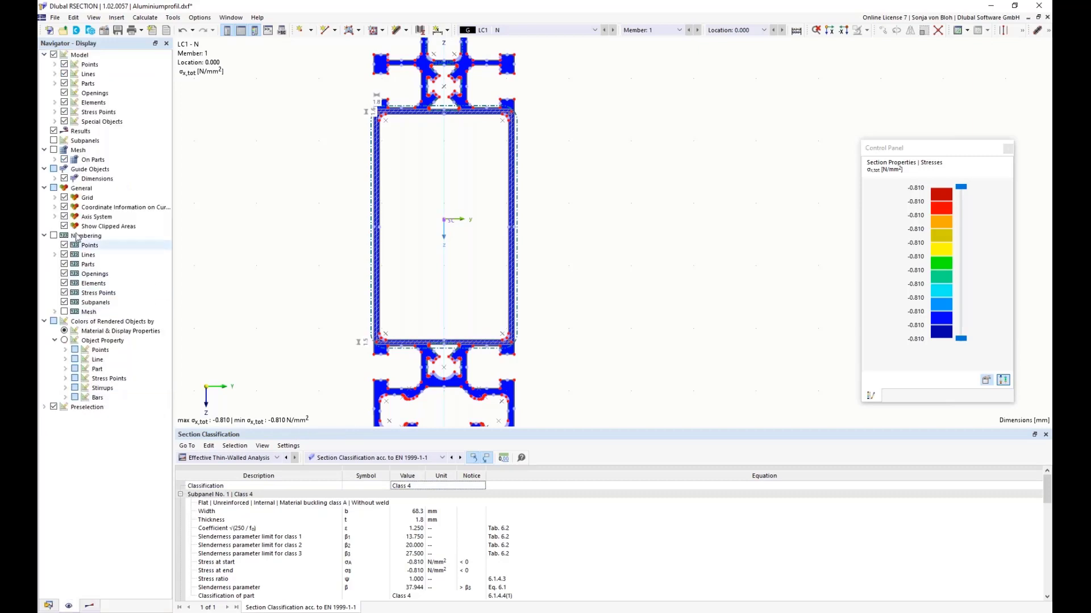
click(54, 141)
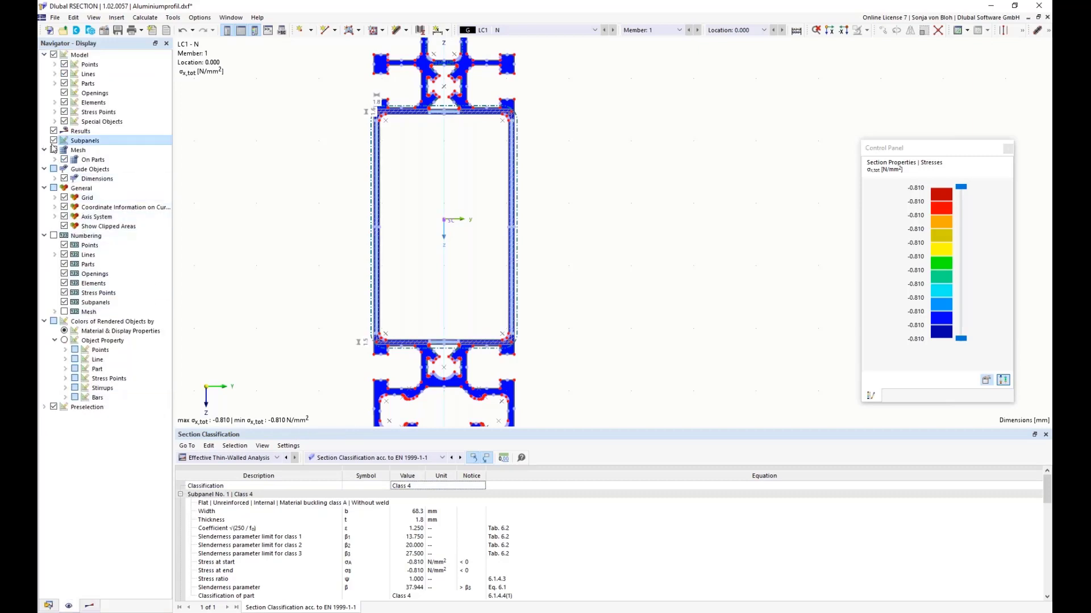
click(378, 260)
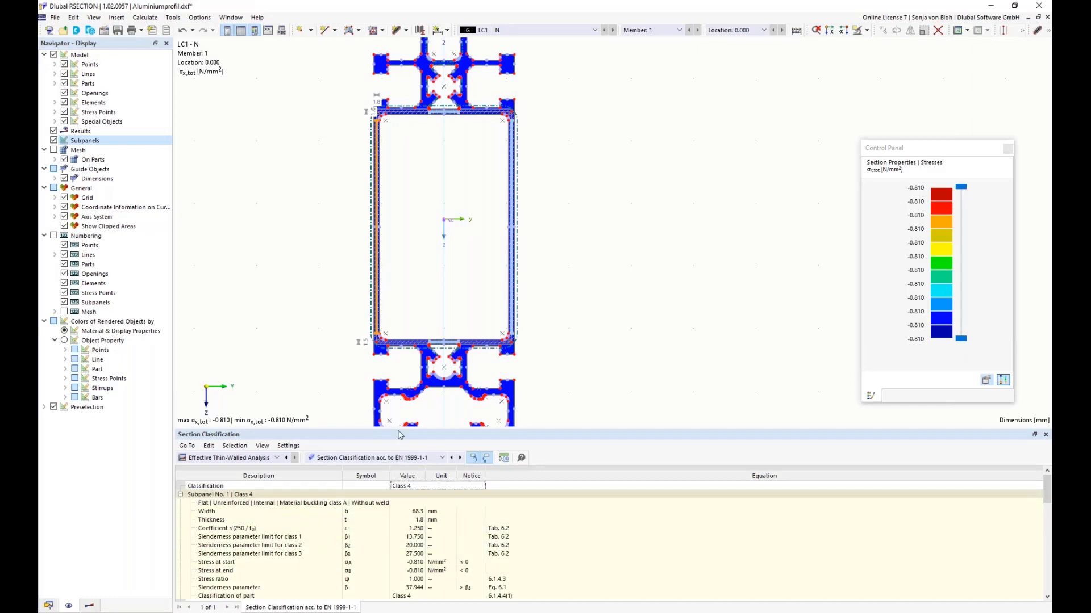
drag(400, 433, 400, 367)
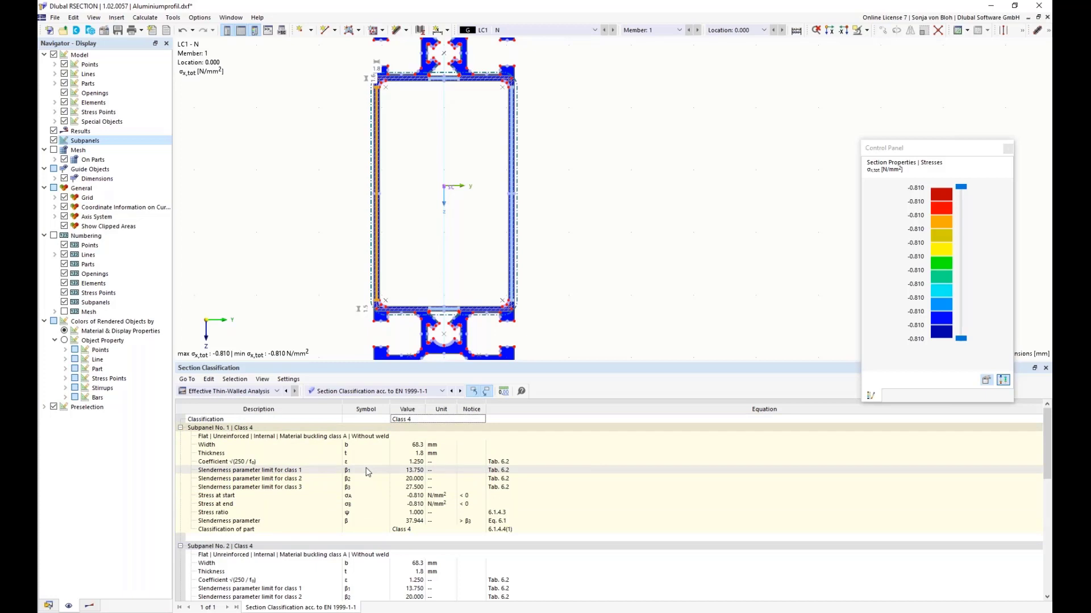
Step: Show the reduced thicknesses according to EN 1999-1-1 and examine the left web's effective thickness considering local buckling
click(442, 391)
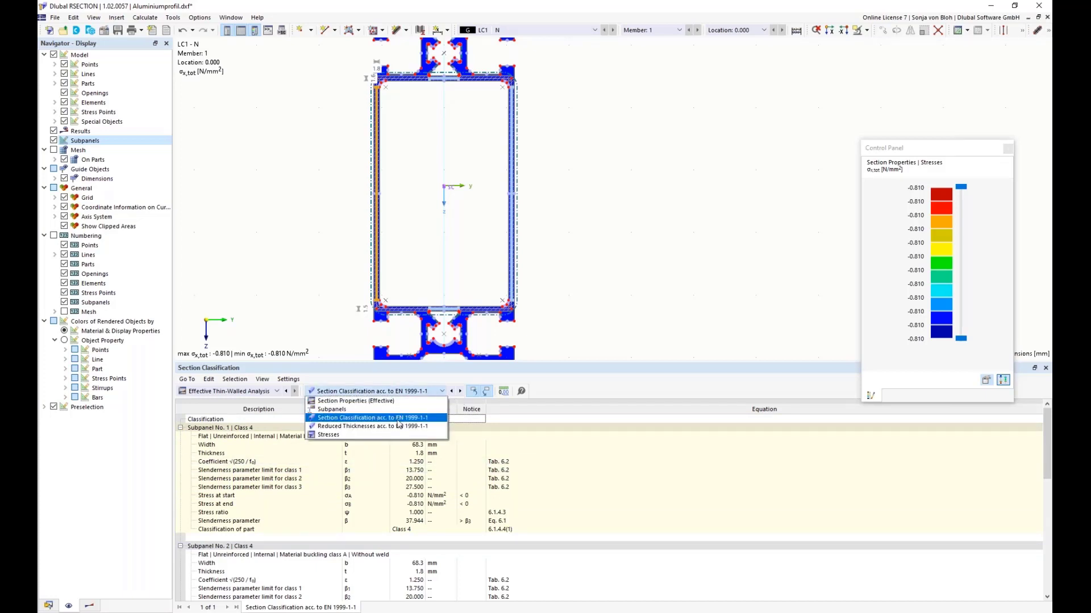
click(392, 426)
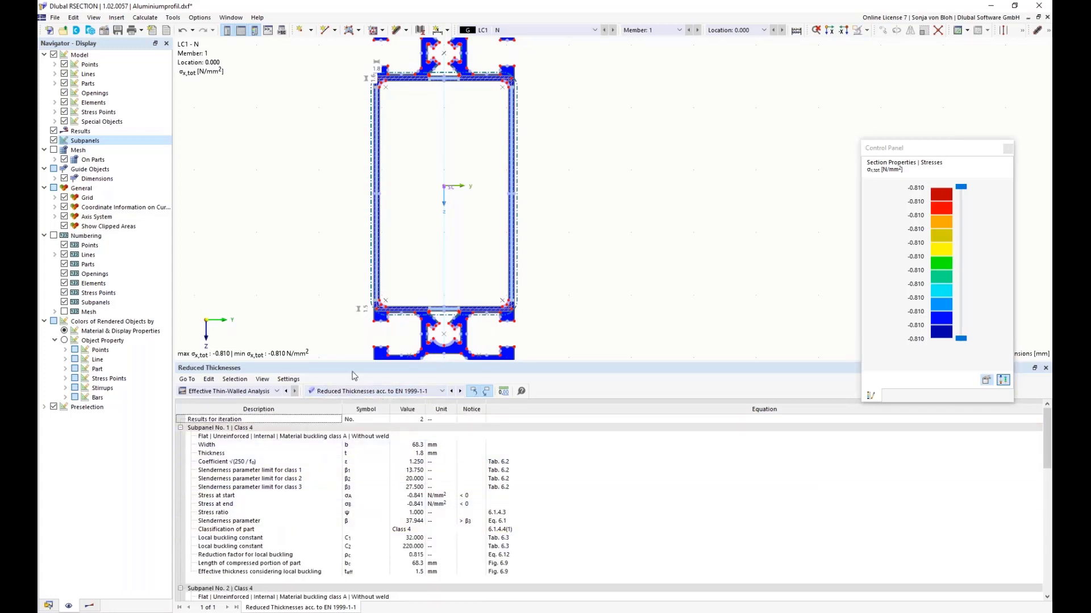
click(377, 270)
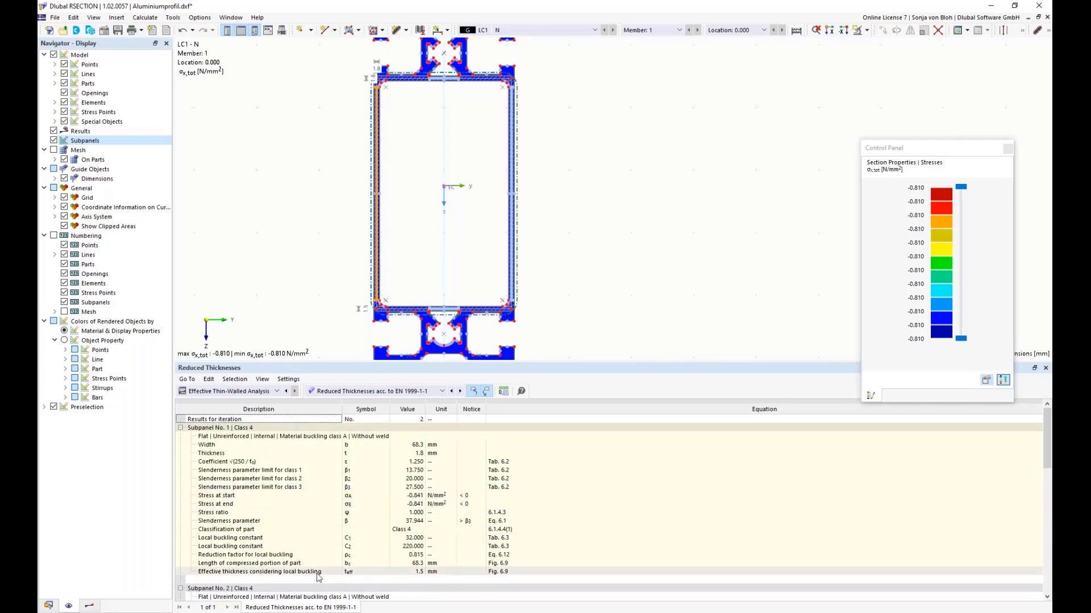
click(346, 574)
click(436, 572)
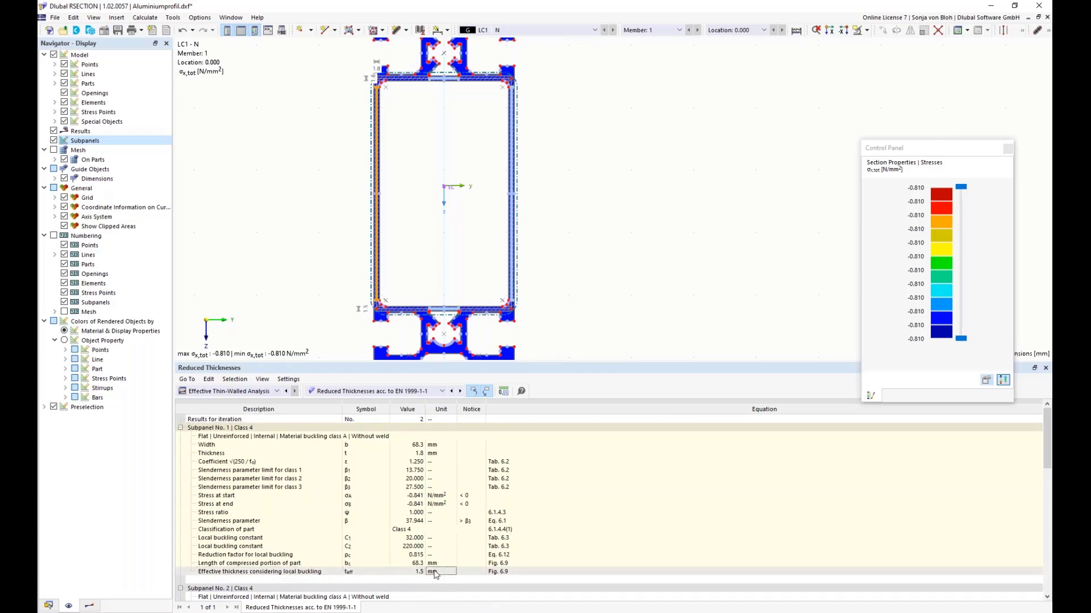
Step: Switch the graphical results to Effective Thin-Walled Analysis and examine the reduced thickness at the lower end of the left web
click(91, 606)
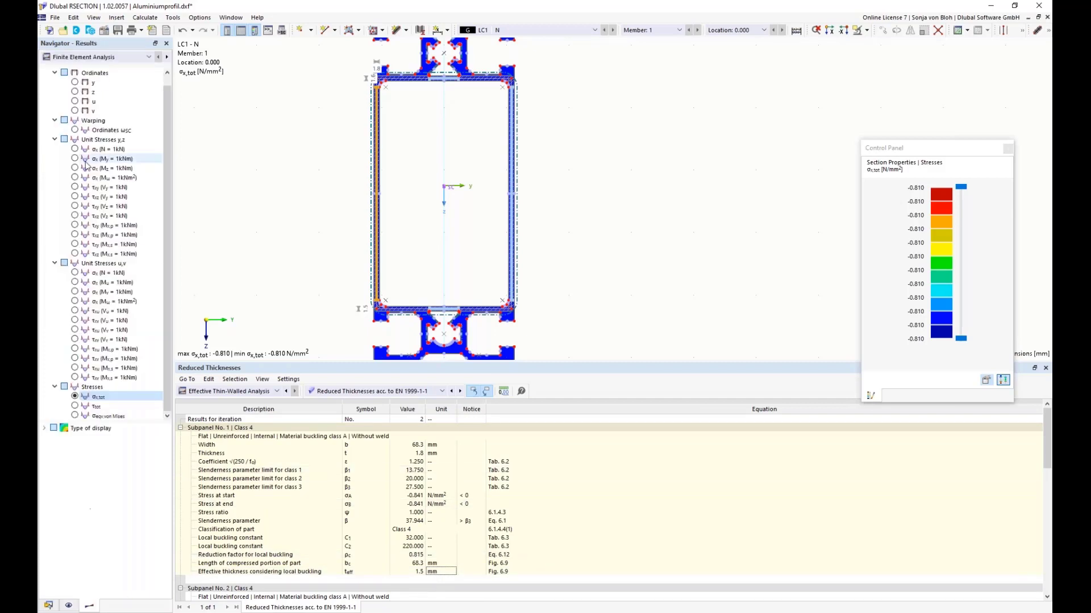
click(148, 58)
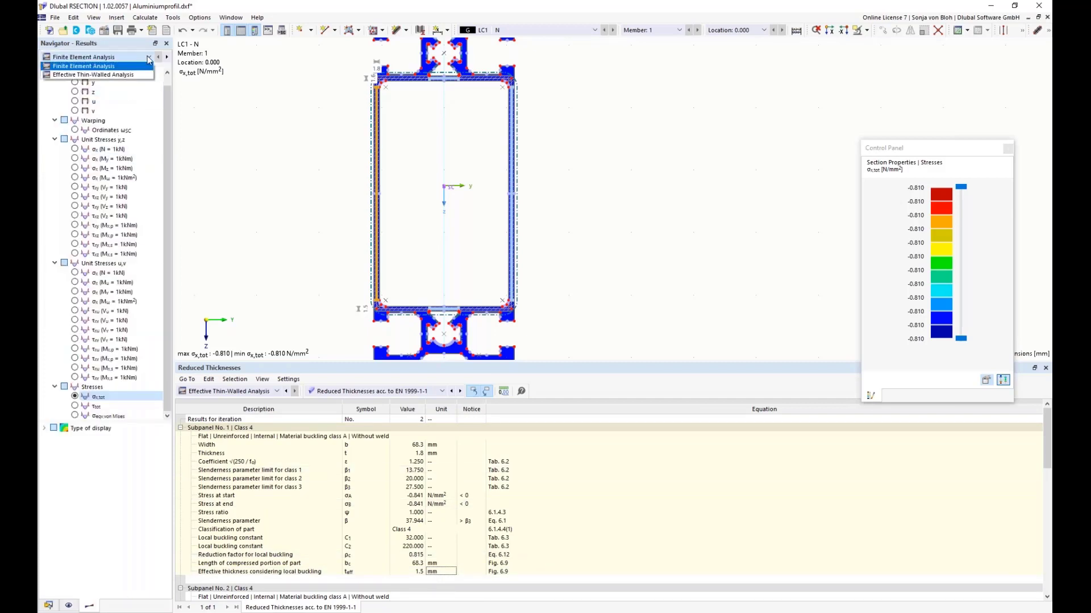
click(82, 75)
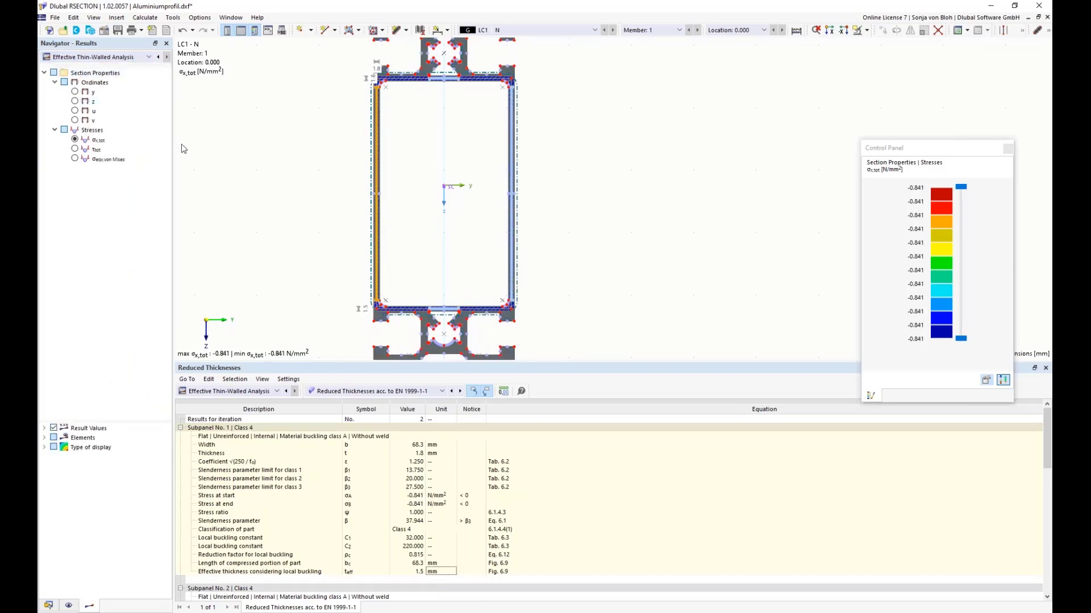
scroll(388, 308, up, 2)
scroll(388, 307, up, 6)
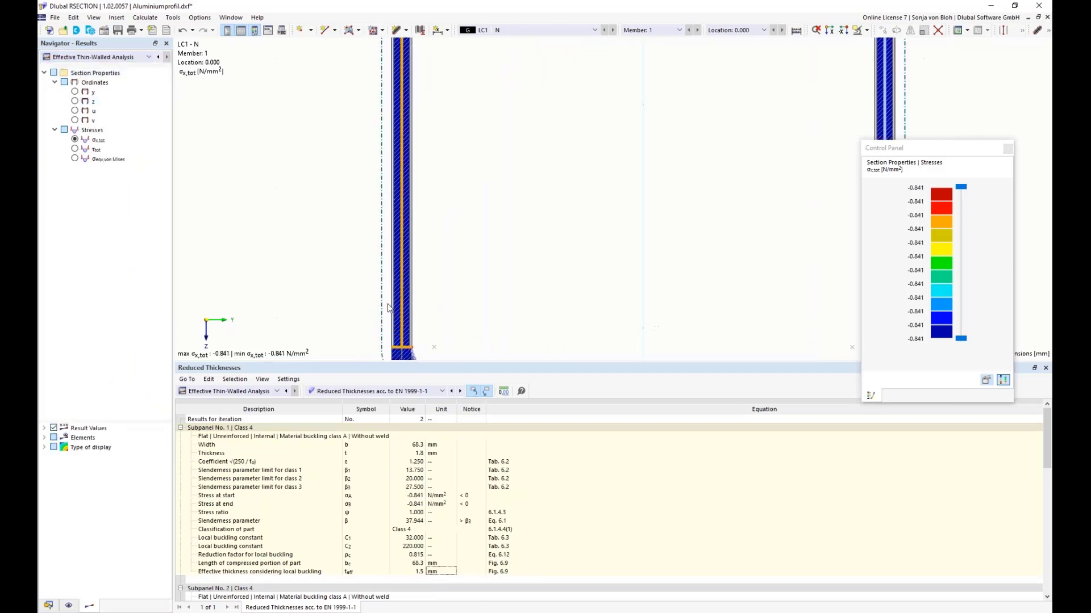
middle_drag(371, 320, 368, 235)
scroll(386, 268, up, 2)
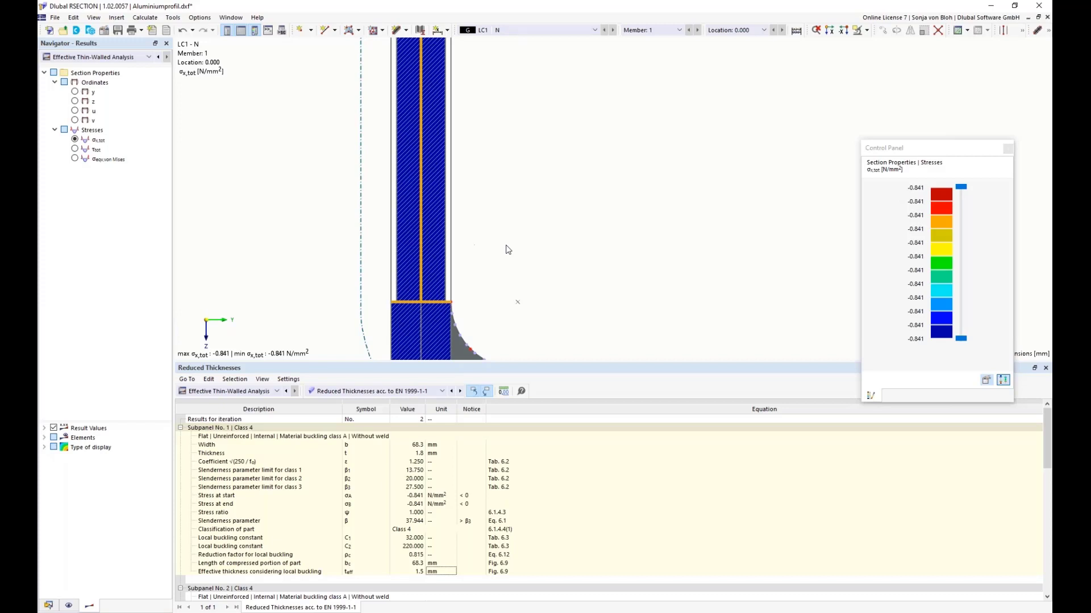
Step: View the settings for a new background layer under the guide objects and discard the new layer
click(48, 606)
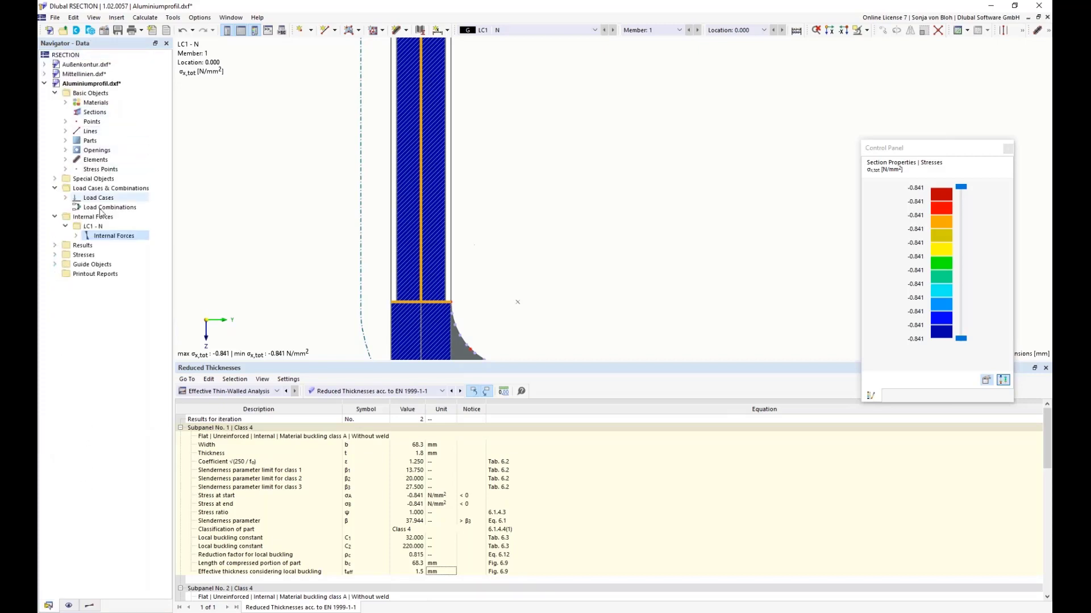
click(55, 264)
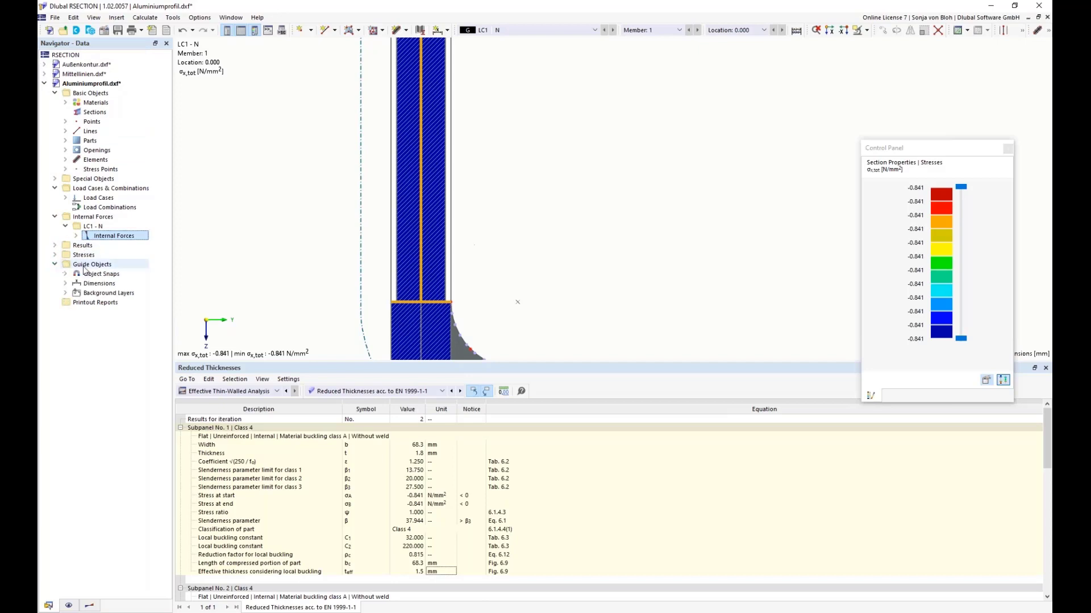
click(66, 293)
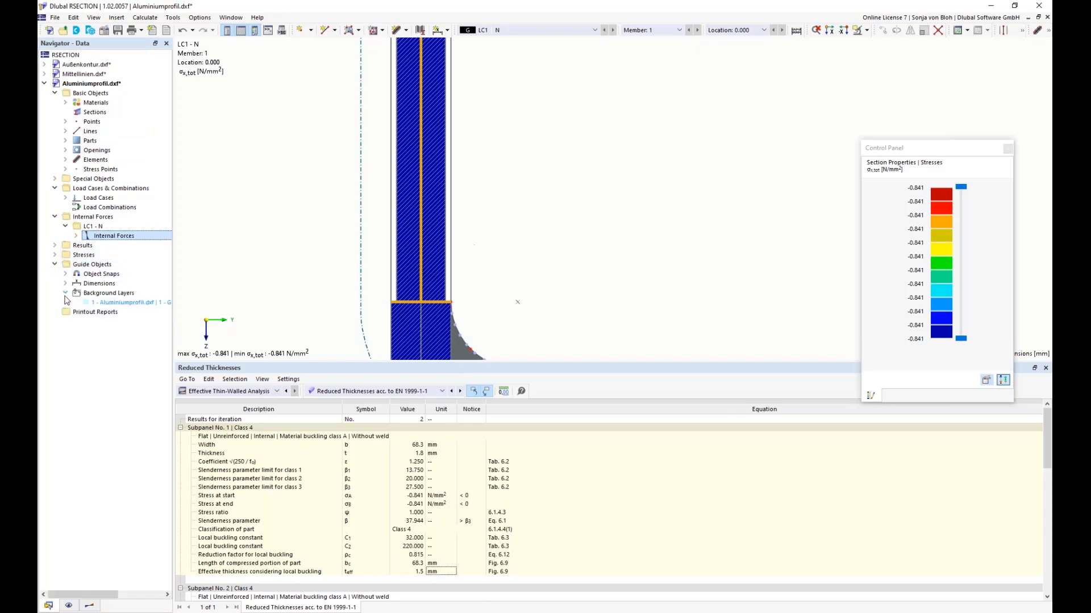
right_click(99, 295)
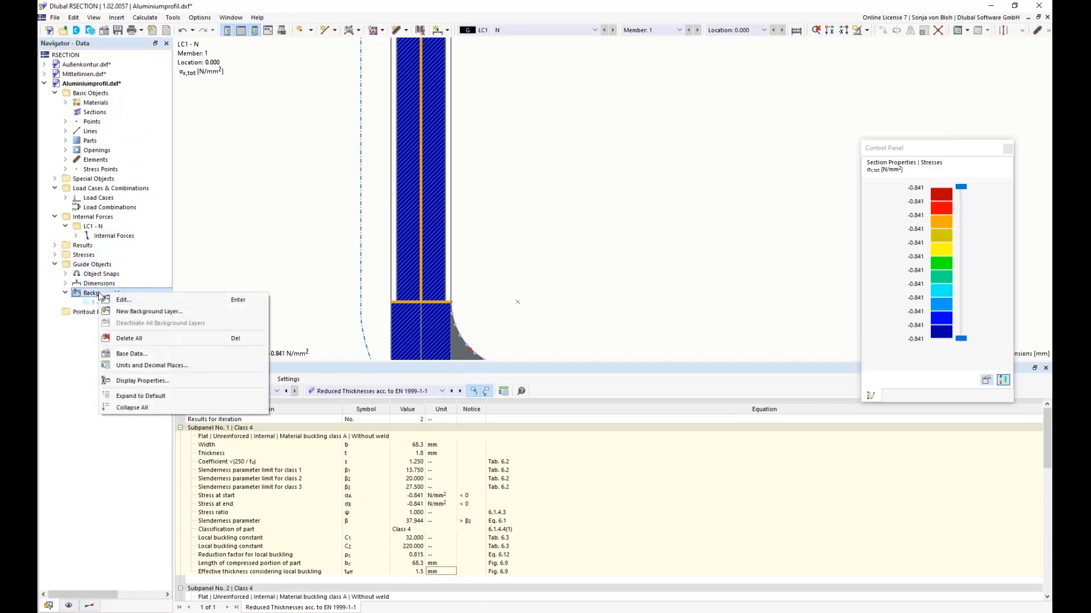
click(158, 314)
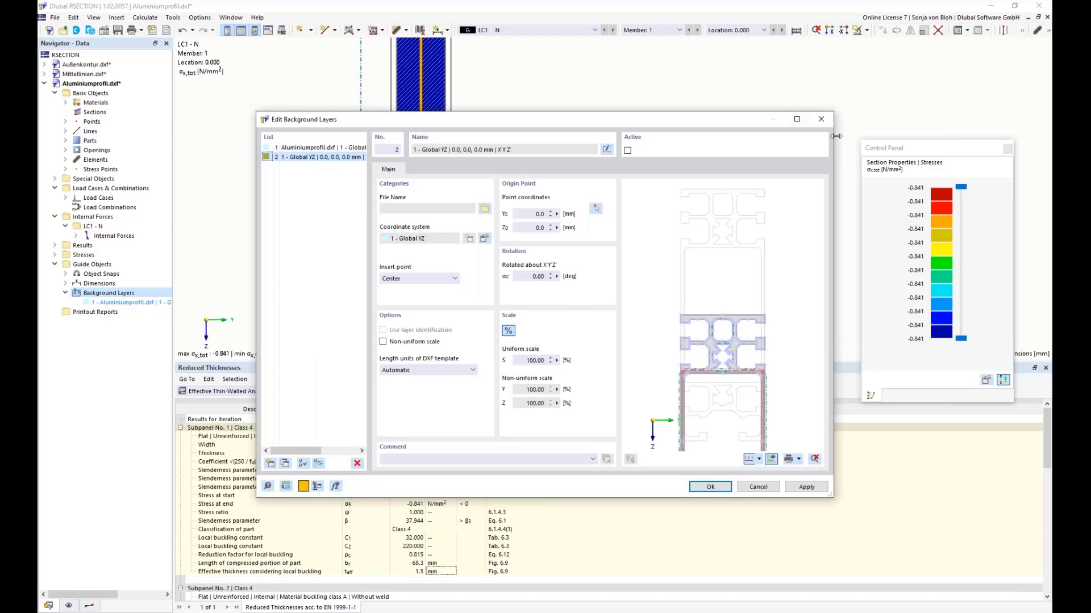
click(823, 124)
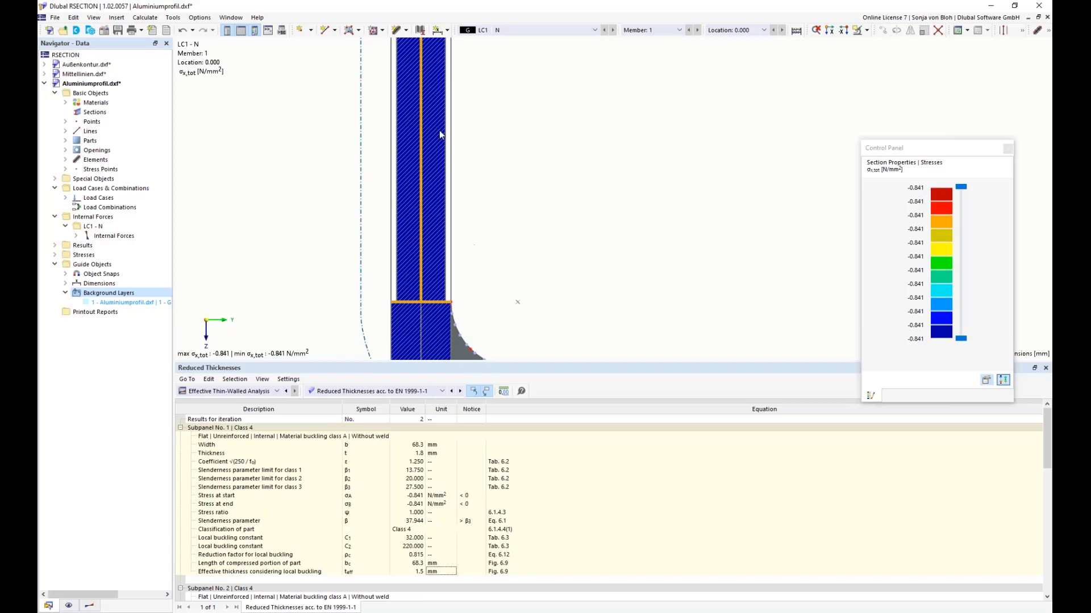
Step: Browse the block library's massive sections and preview BGB005 and BGB004 without inserting a block
click(90, 33)
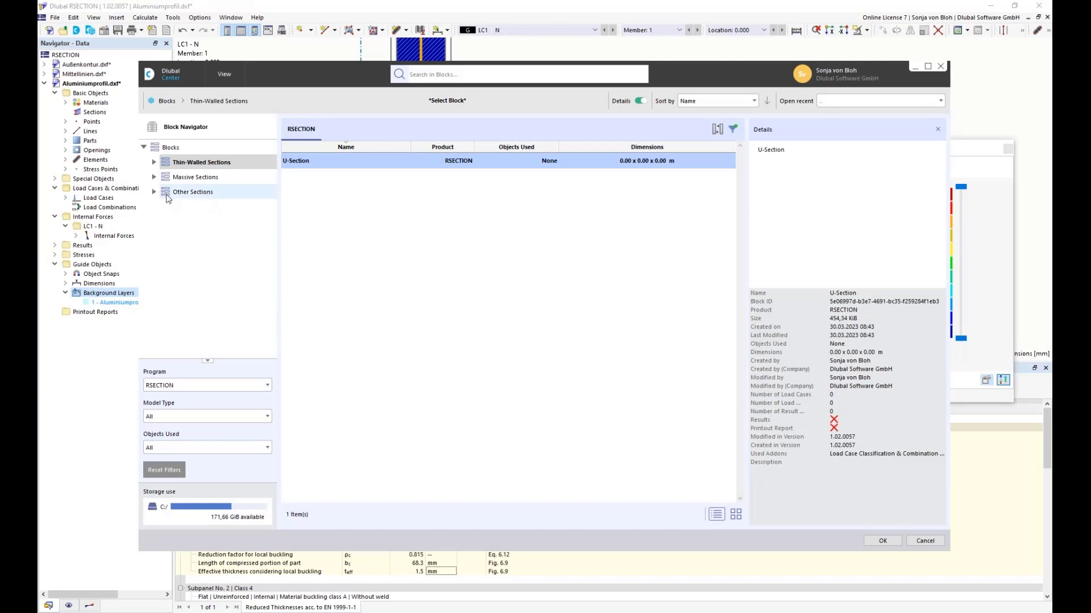
click(170, 177)
click(347, 180)
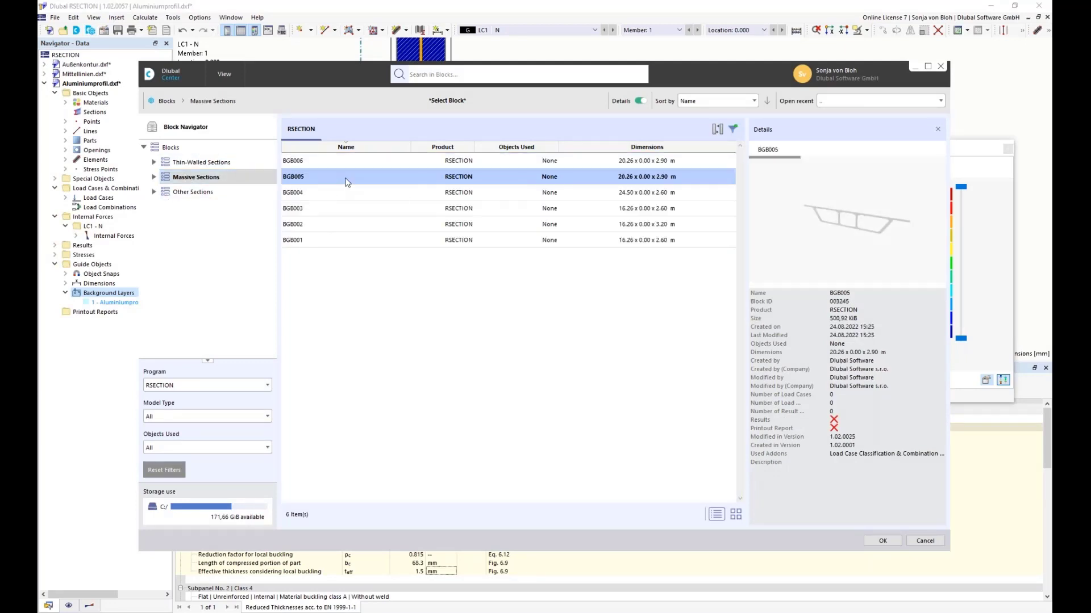
click(348, 194)
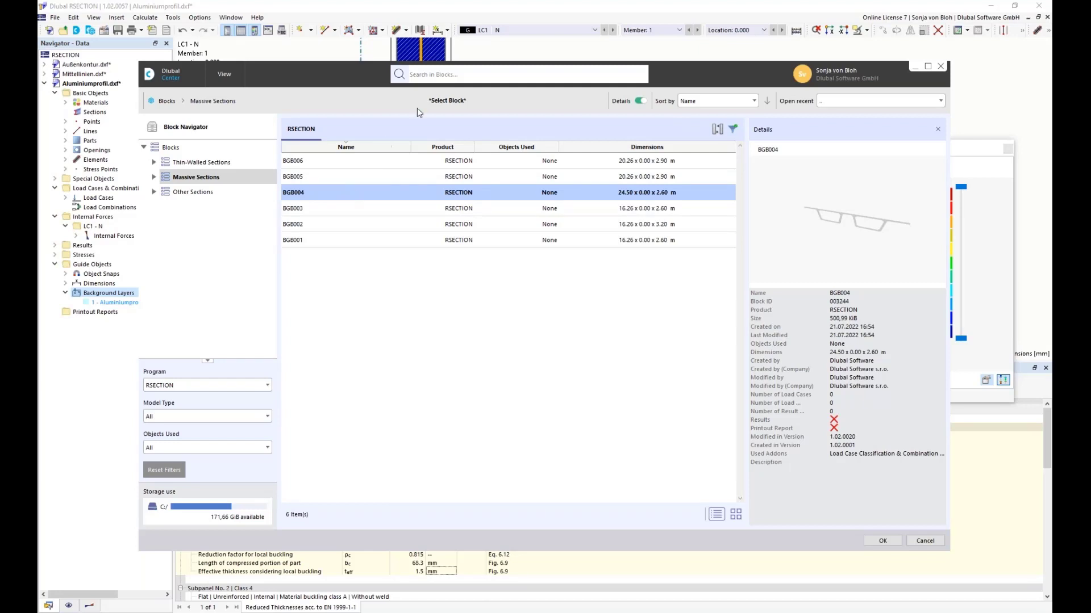
click(940, 66)
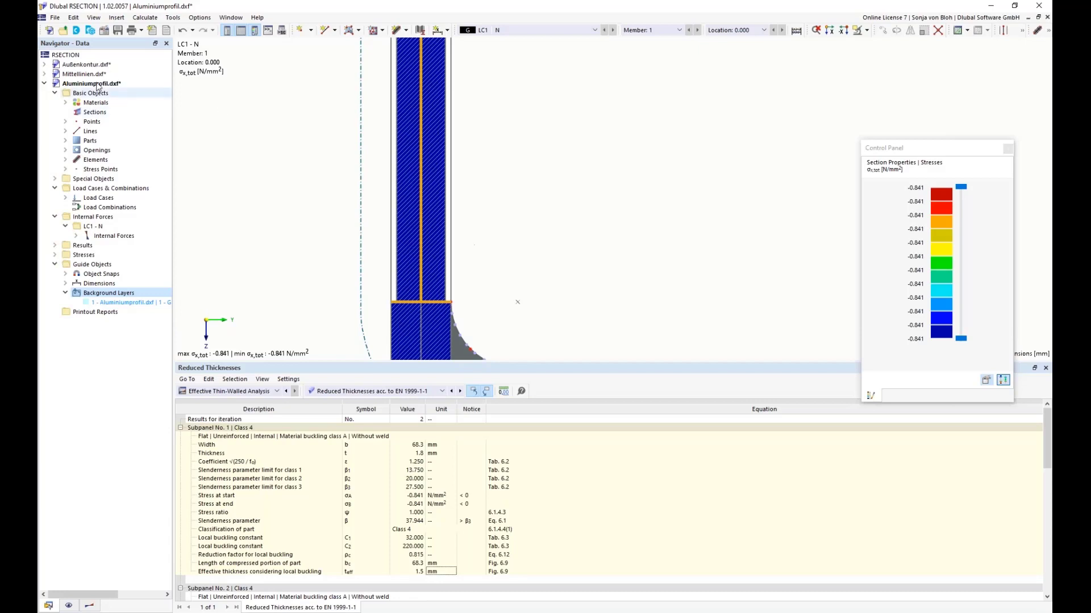
Step: Create a new model named "Flat bar" with the default Finite Element Analysis settings
click(48, 32)
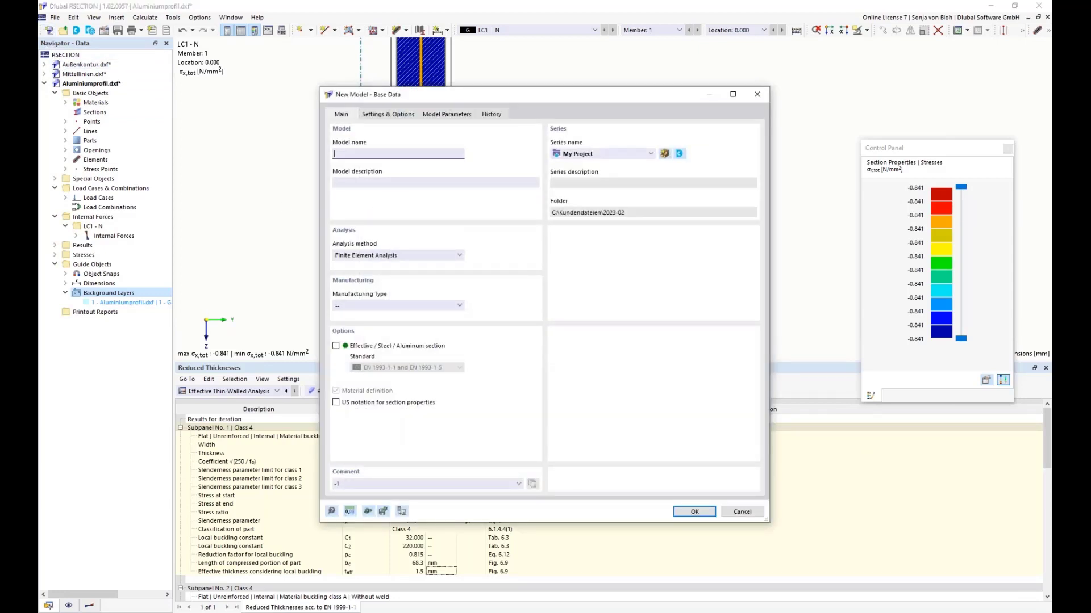
text(Flat bar)
click(694, 512)
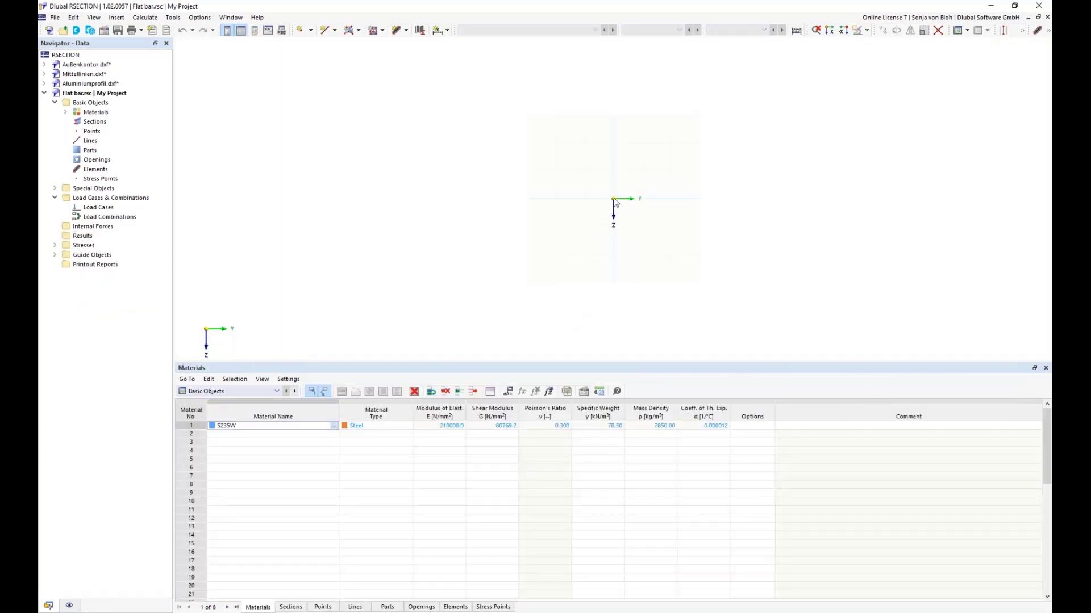
Step: Enlarge the work area and start a new single-line element defined by length and direction, with its orientation reversed
drag(568, 364, 567, 447)
scroll(619, 272, up, 4)
middle_drag(604, 254, 533, 323)
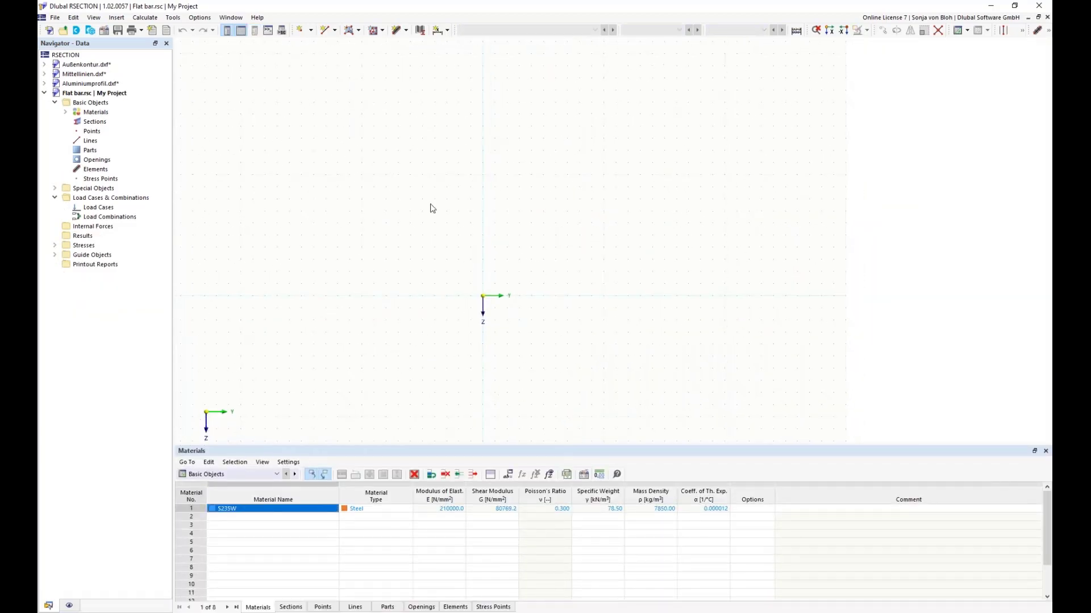
click(404, 30)
click(418, 45)
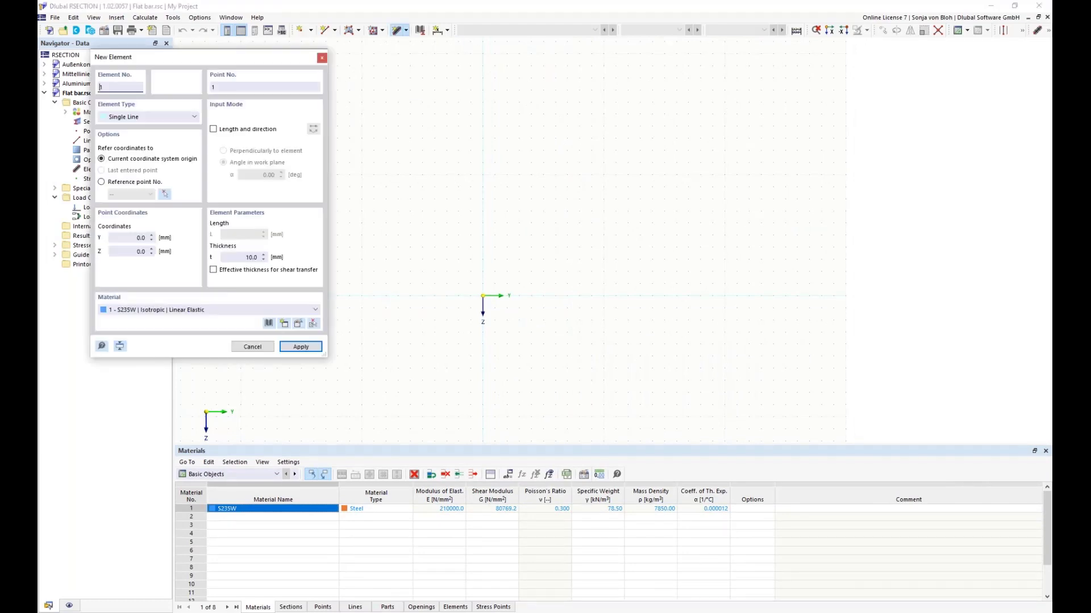
drag(170, 57, 297, 101)
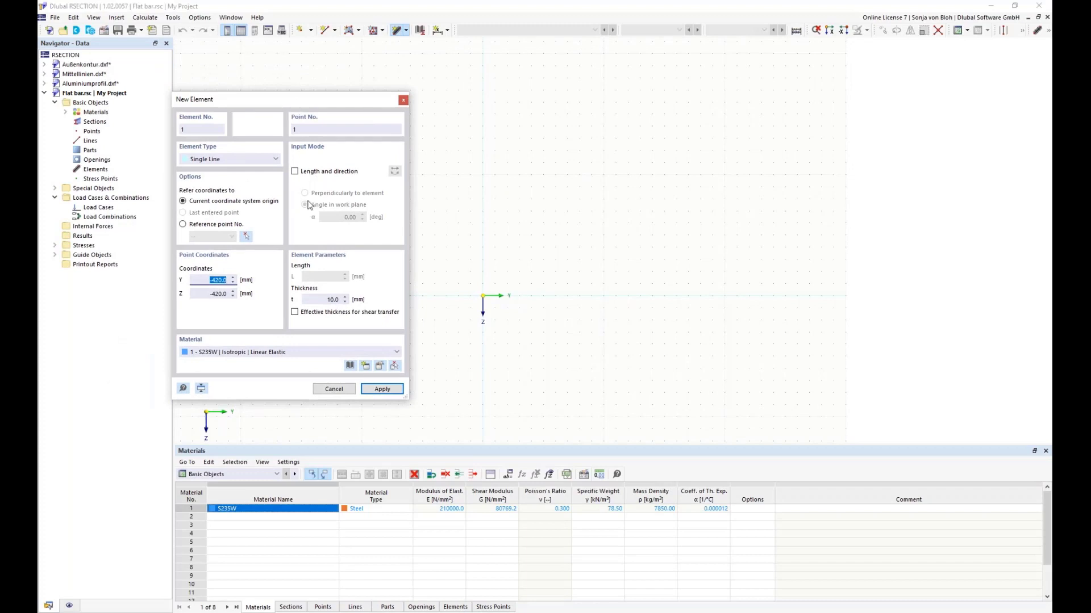
click(295, 172)
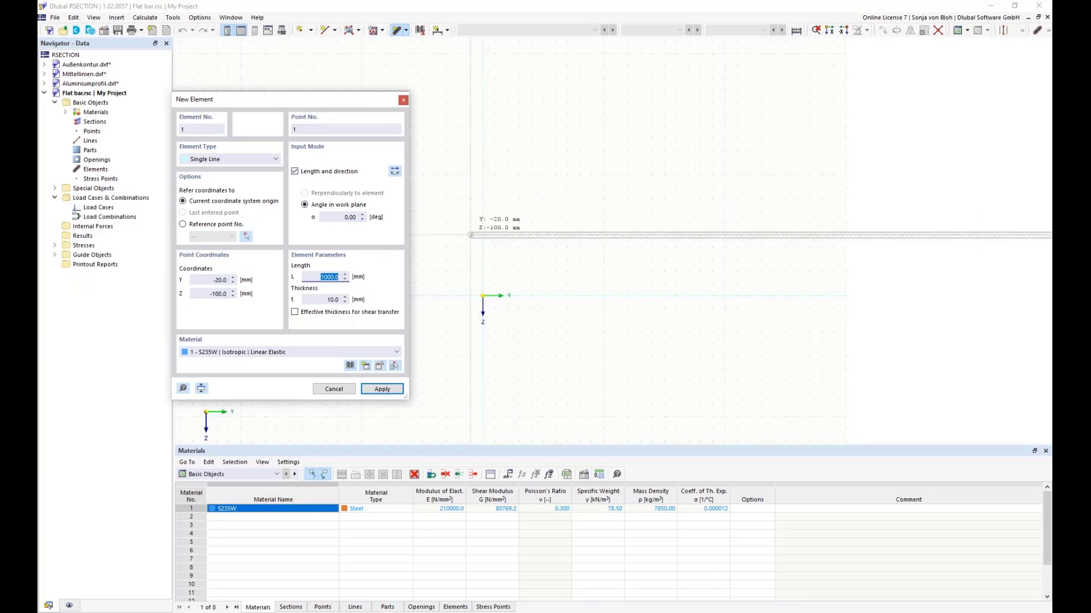
click(395, 172)
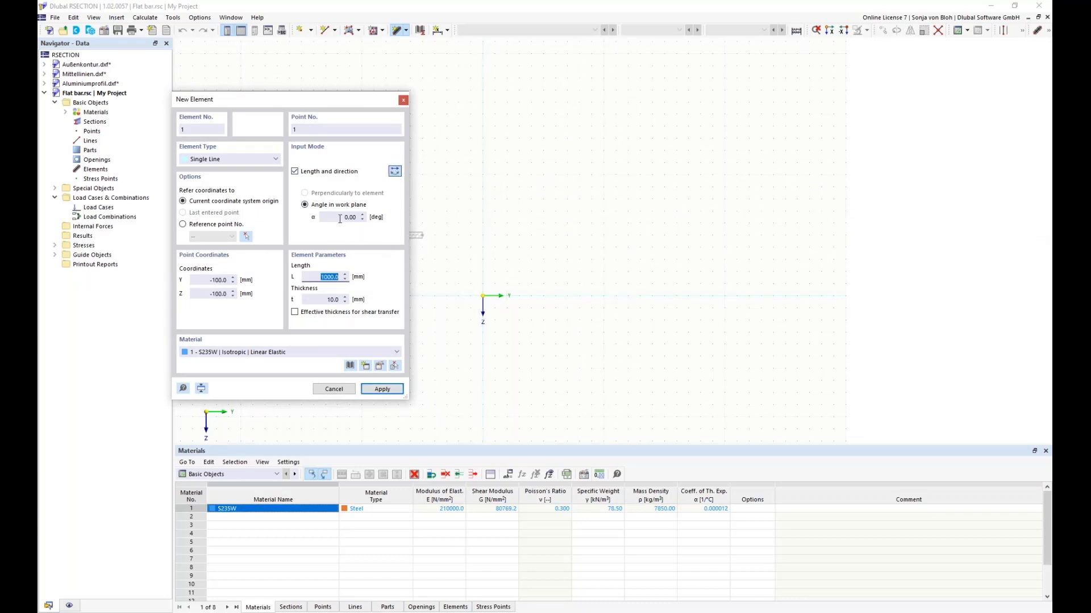
Step: Place the single-line element at the coordinate origin with a 90° angle and a 50 mm length
click(372, 217)
text(90)
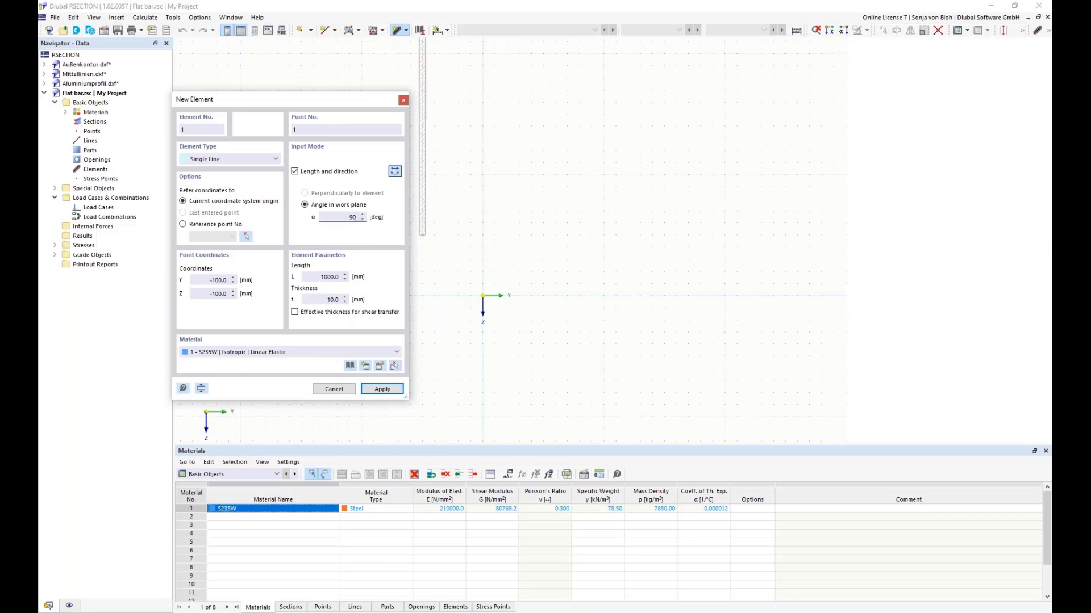
key(Tab)
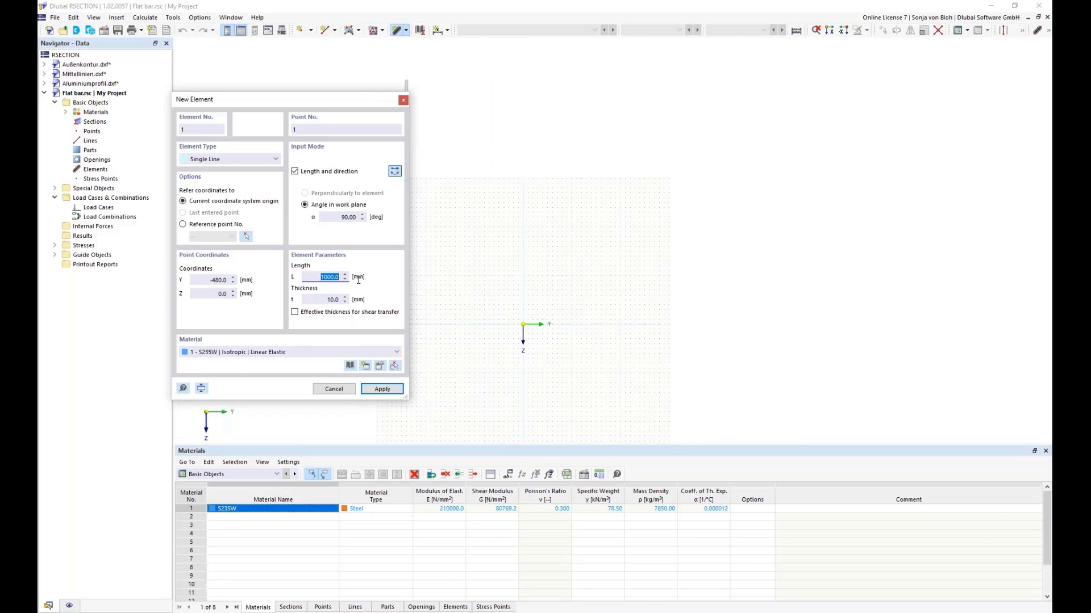
text(50)
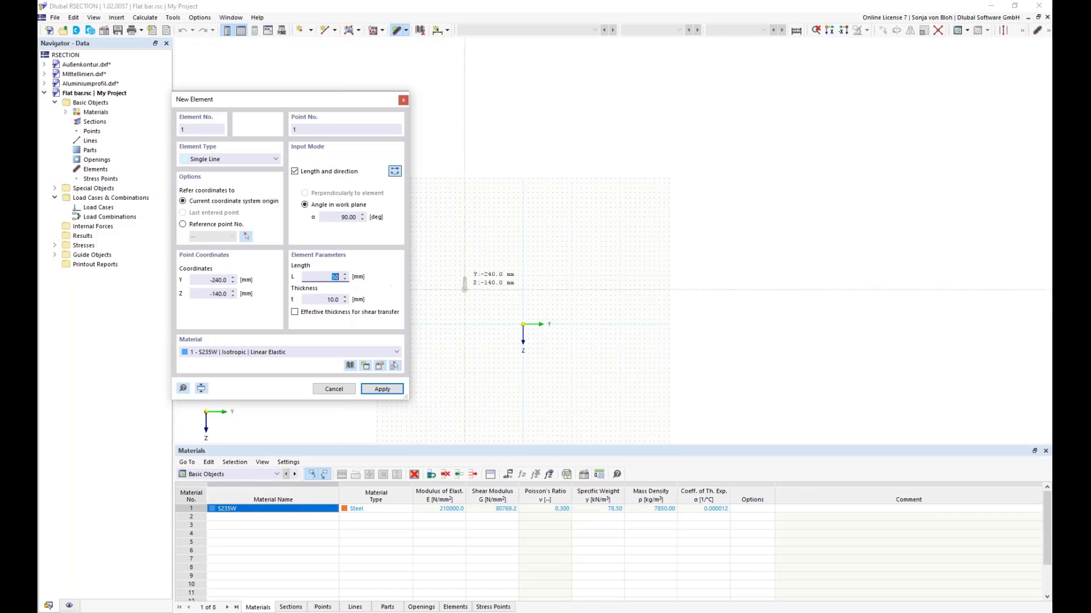
scroll(522, 324, up, 5)
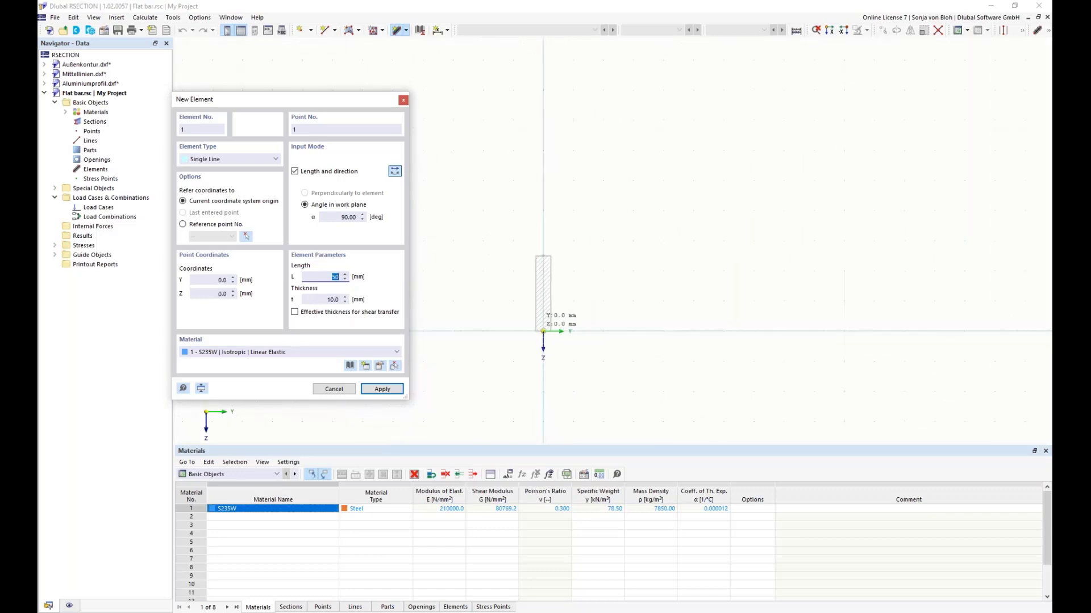
click(544, 330)
key(Escape)
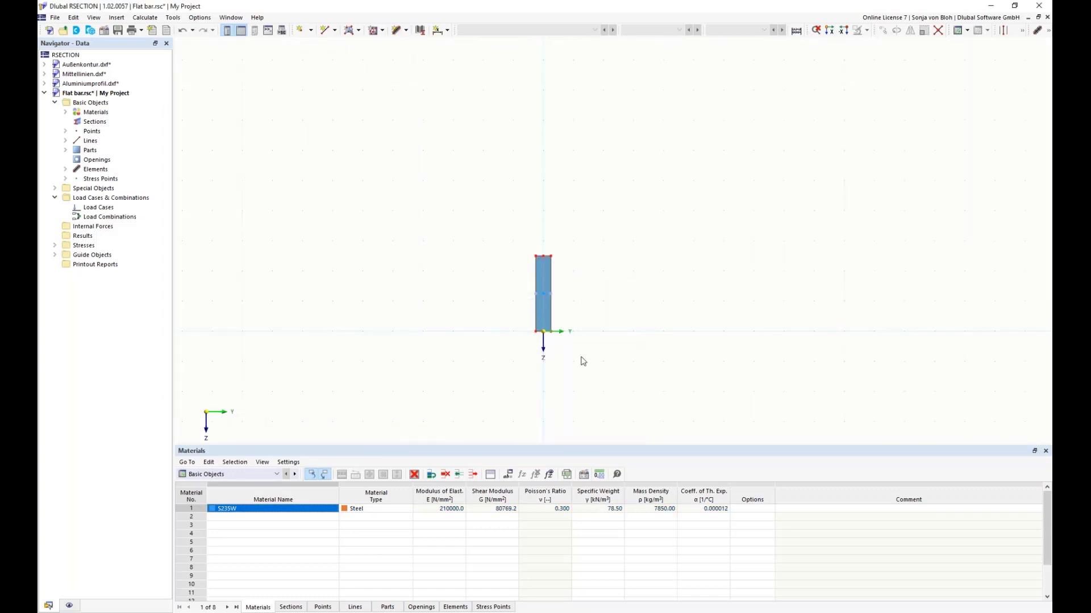
Step: Examine the part and the element created for the flat bar by highlighting each one in the model
scroll(577, 341, up, 3)
middle_drag(584, 331, 533, 331)
scroll(490, 339, up, 2)
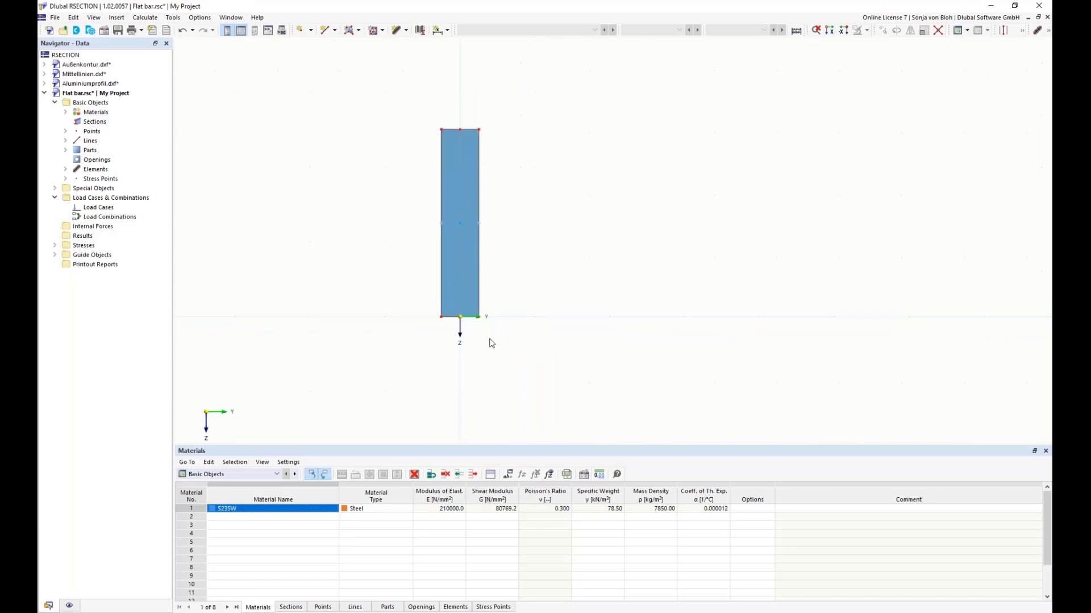
click(65, 150)
click(111, 160)
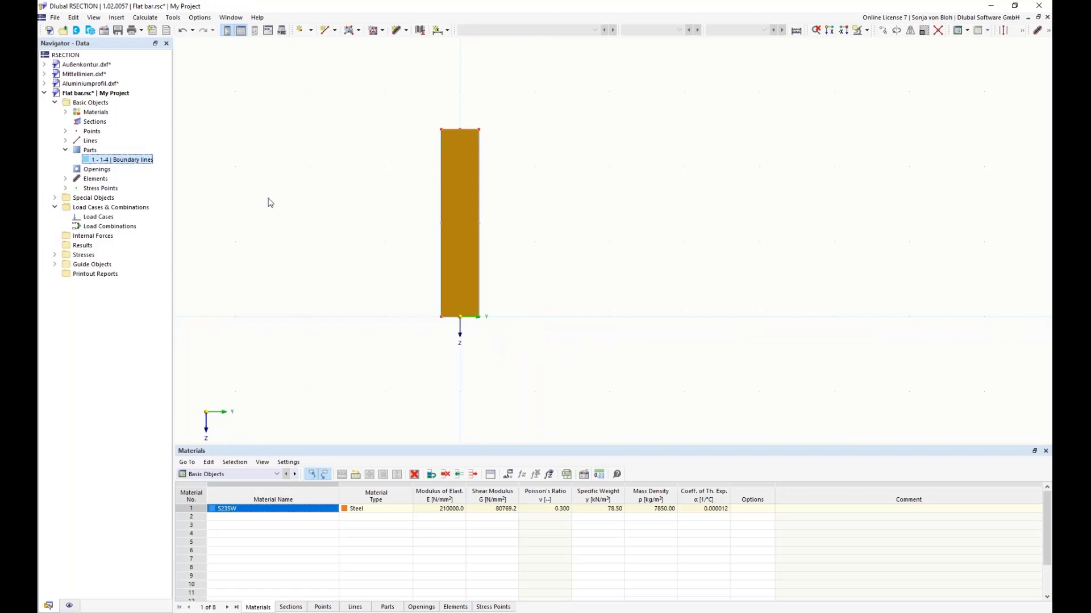
click(65, 179)
click(103, 189)
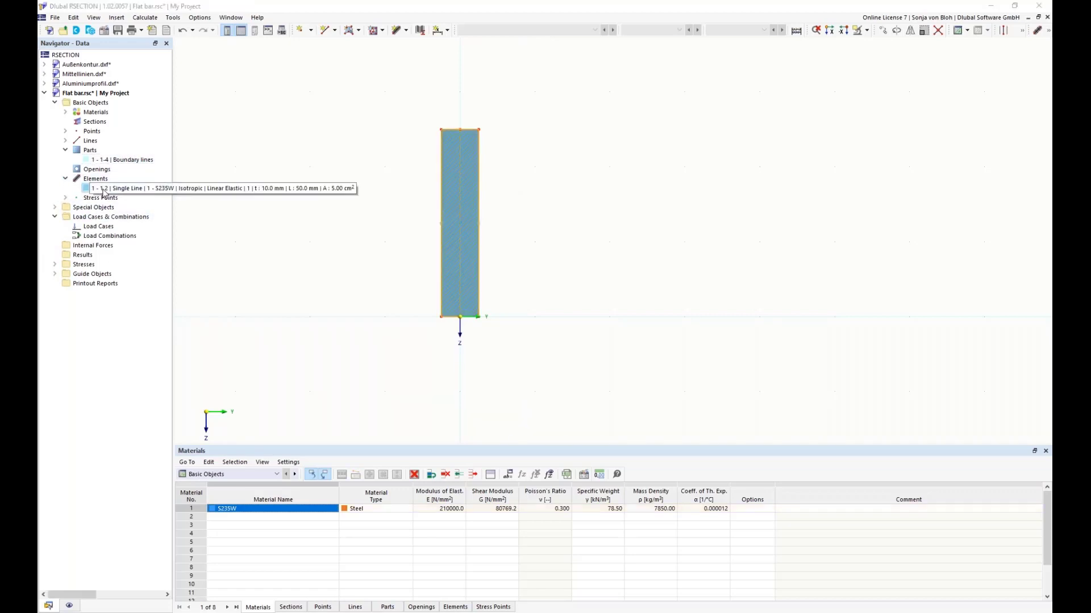
click(339, 197)
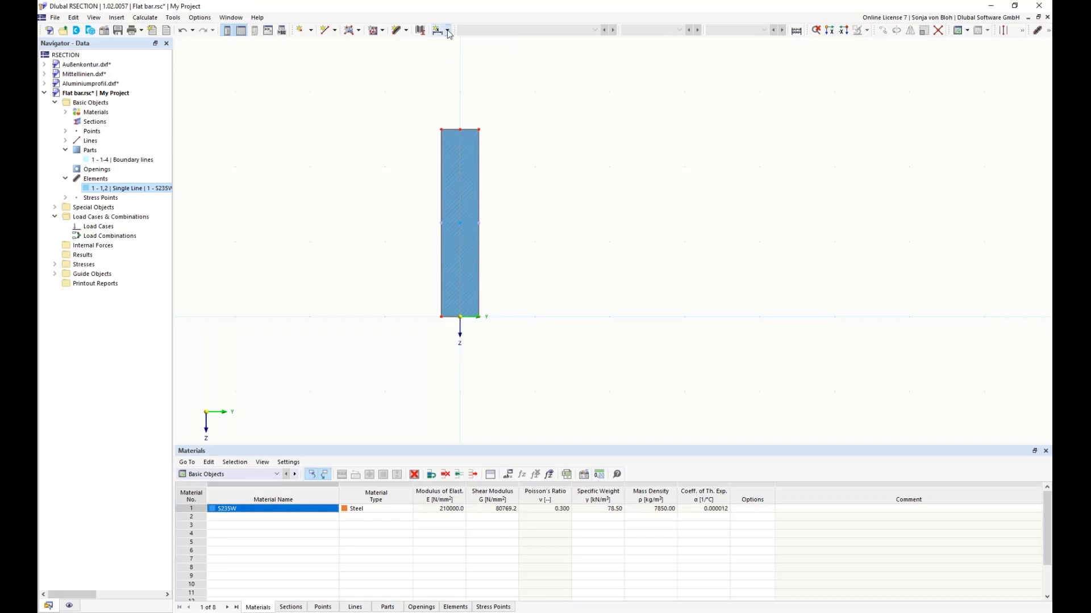
Step: Add a linear dimension for the flat bar's height, placed beside its right edge with an offset of about 12.9 mm
click(447, 31)
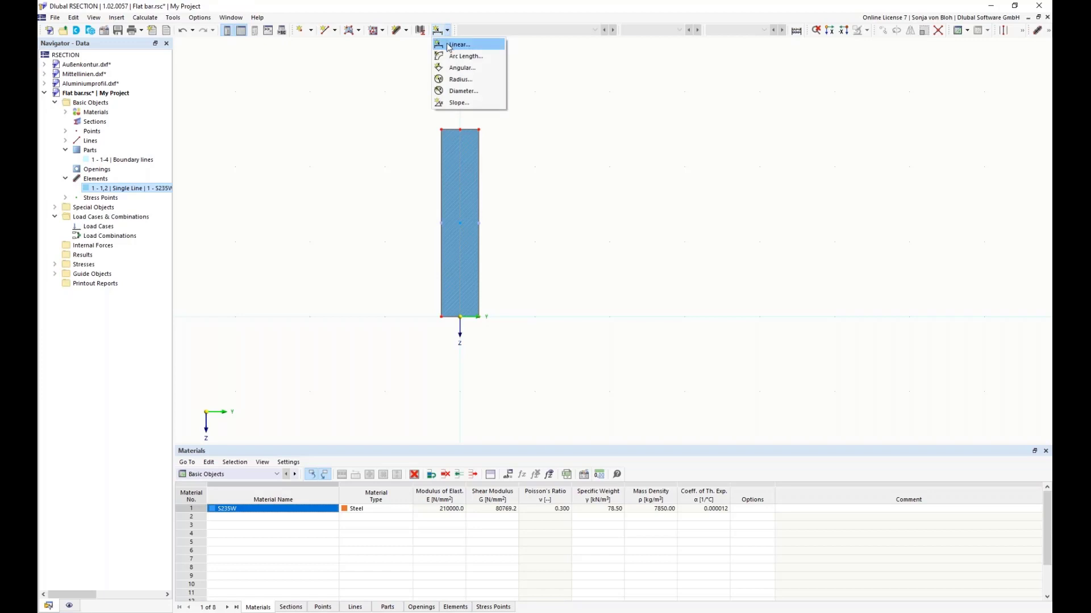
click(446, 44)
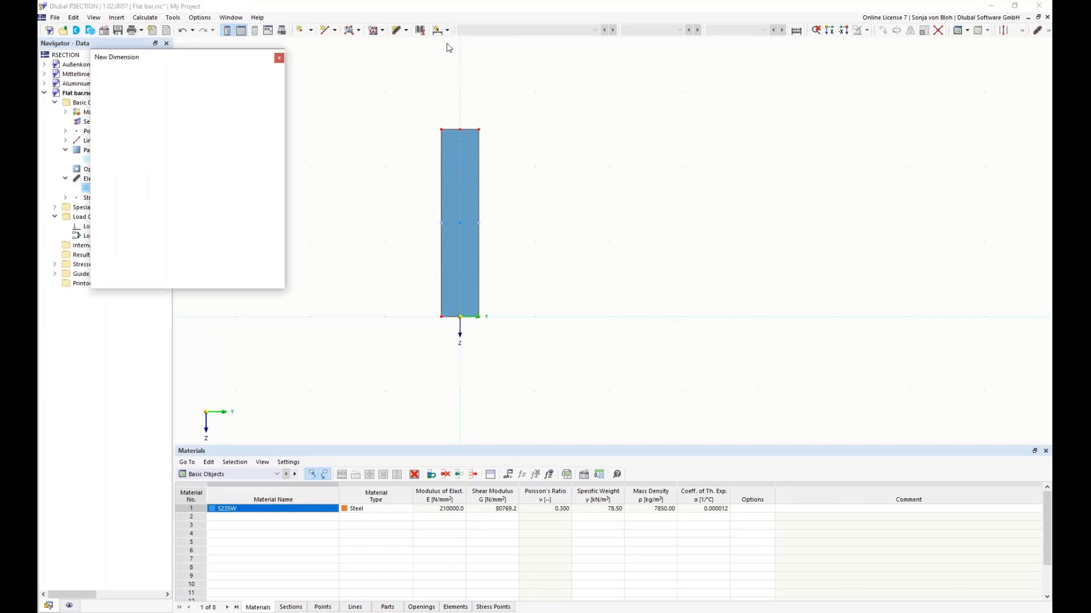
click(478, 130)
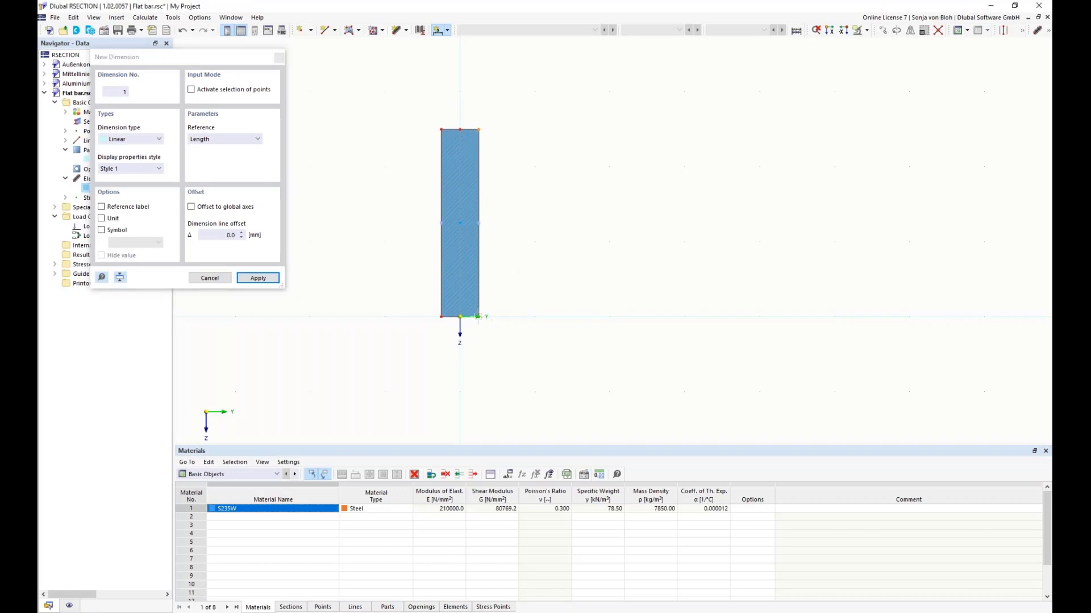
click(478, 317)
click(527, 316)
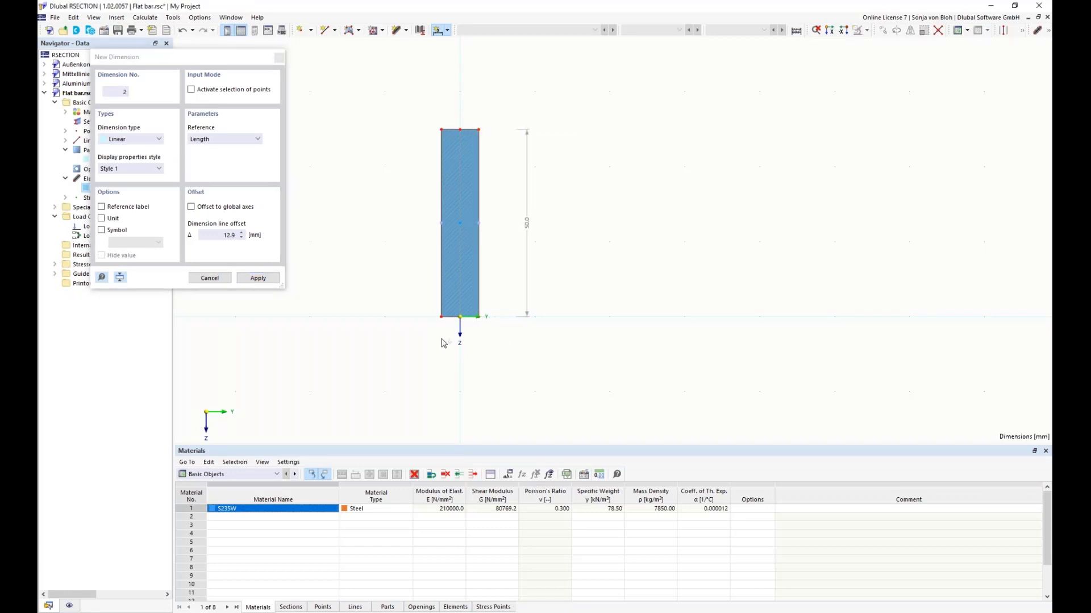
Step: Add a linear dimension for the flat bar's width below its lower edge and finish dimensioning
click(441, 317)
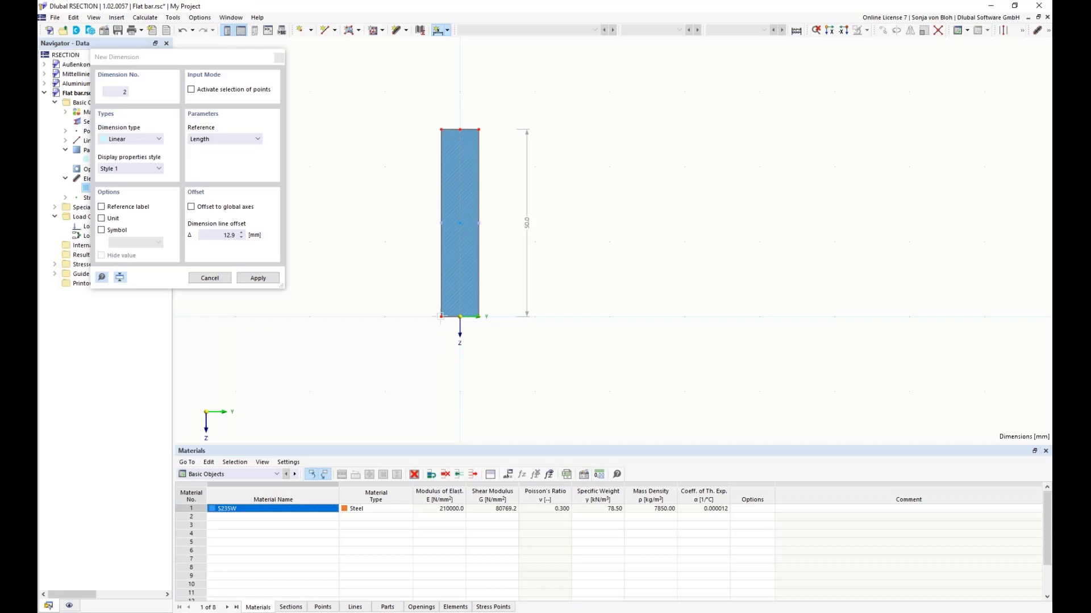
click(479, 317)
click(478, 381)
key(Escape)
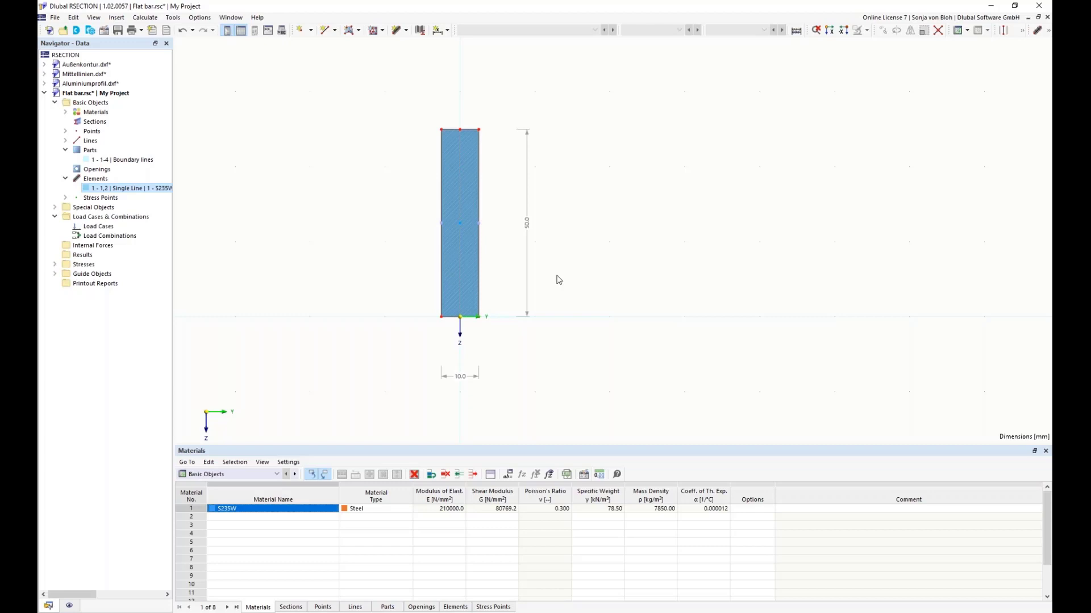
Step: Select the whole flat bar with its dimensions and begin saving it as a block named "Block without parameters"
drag(380, 89, 614, 410)
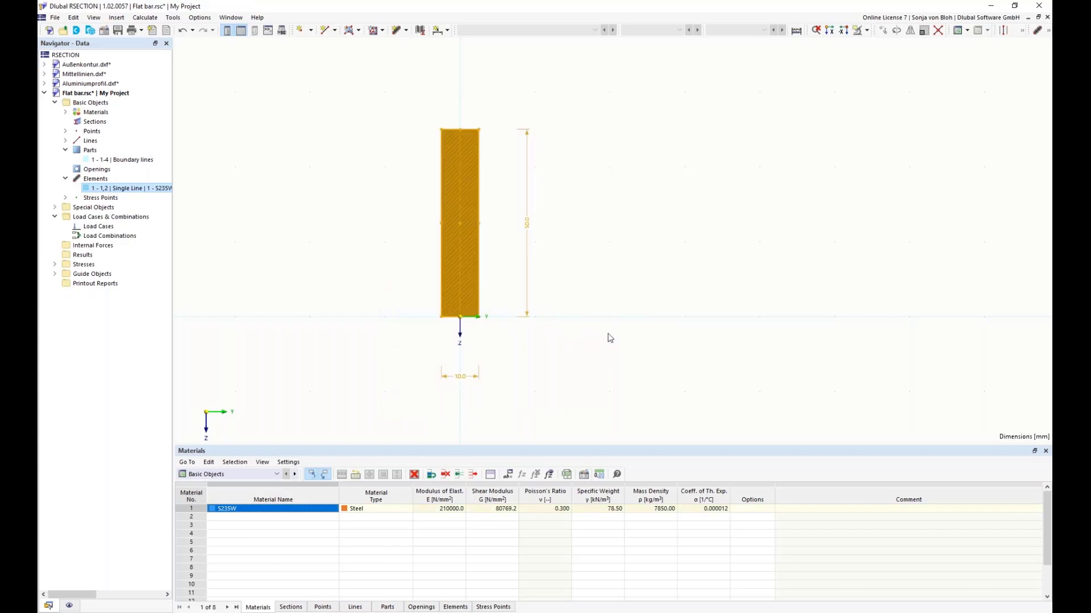
click(56, 18)
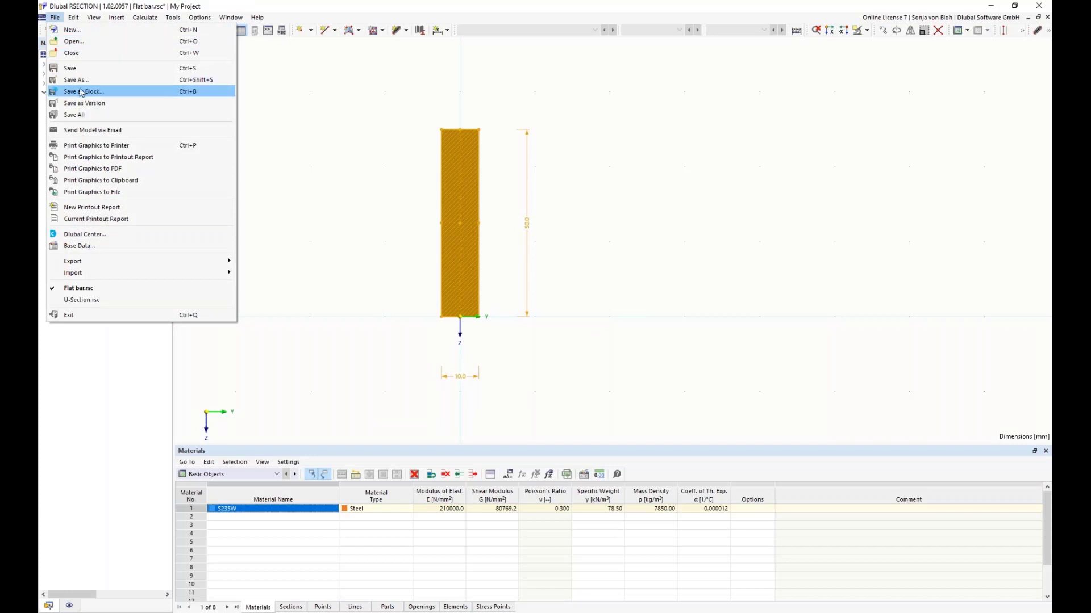
click(82, 95)
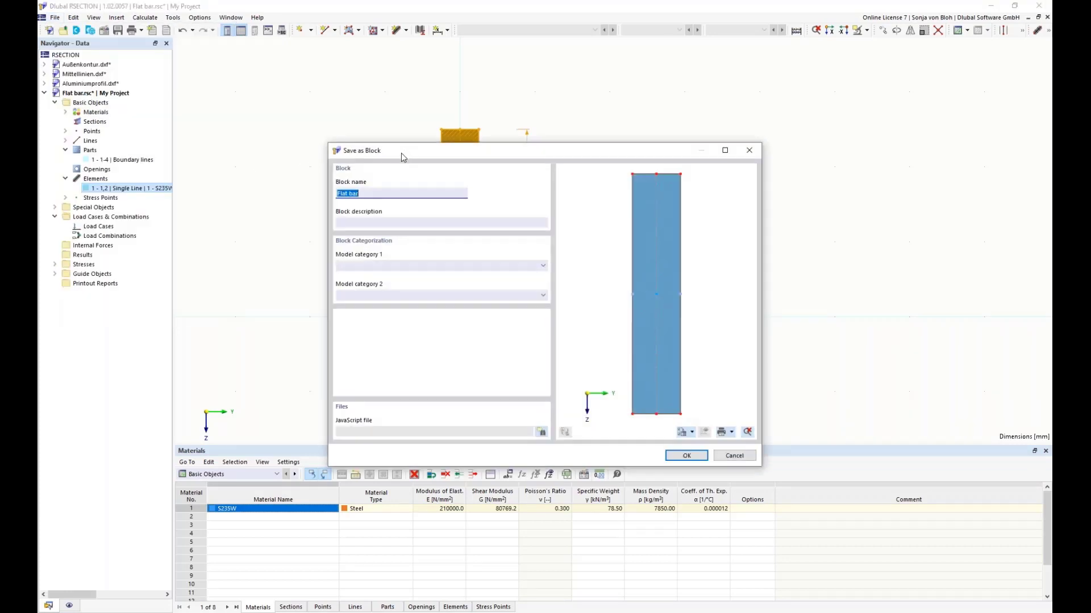
drag(401, 152, 427, 102)
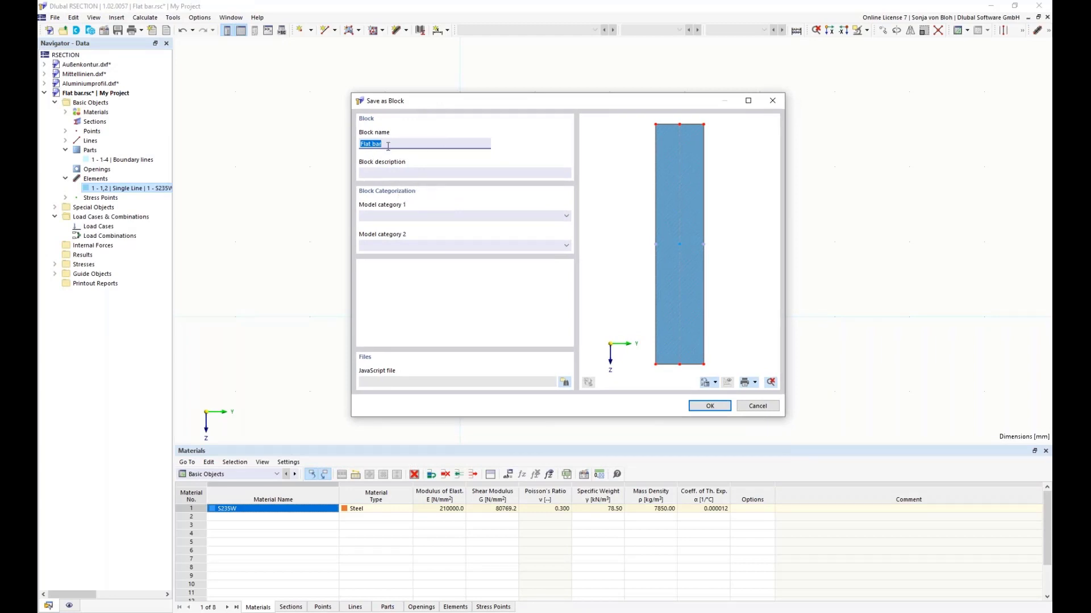
text(Block without parameters)
Step: Assign the block to the model category Thin-Walled Sections | Others and save it
click(567, 217)
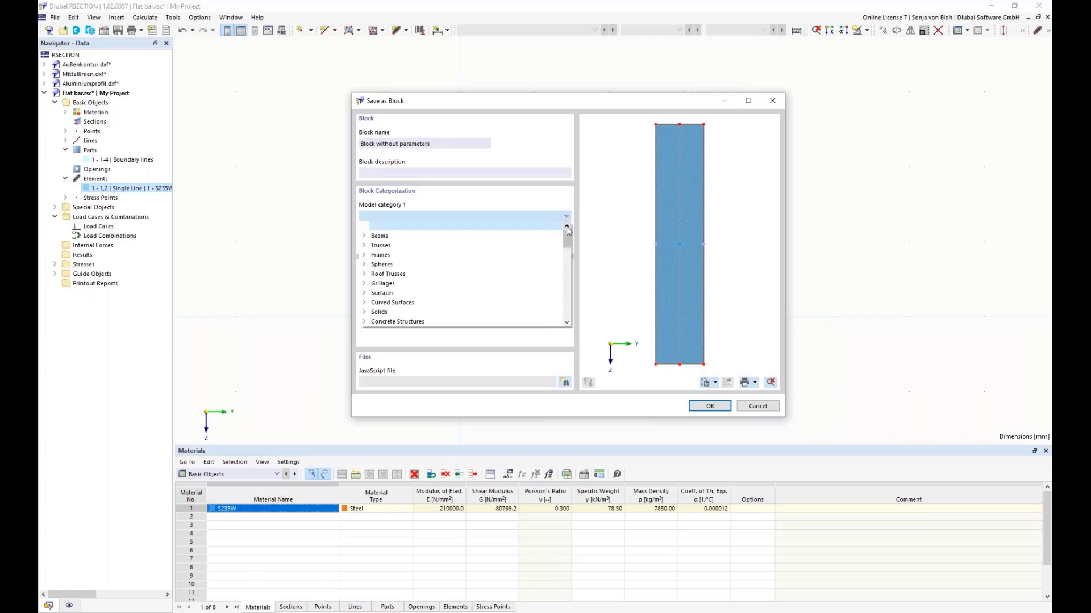
drag(568, 238, 570, 317)
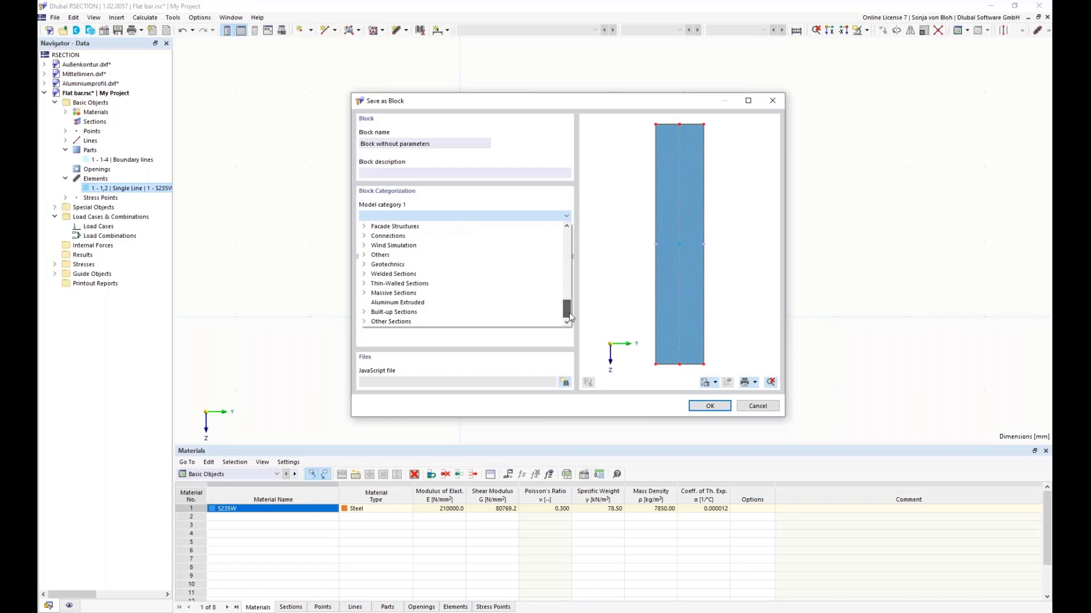
click(364, 283)
click(390, 304)
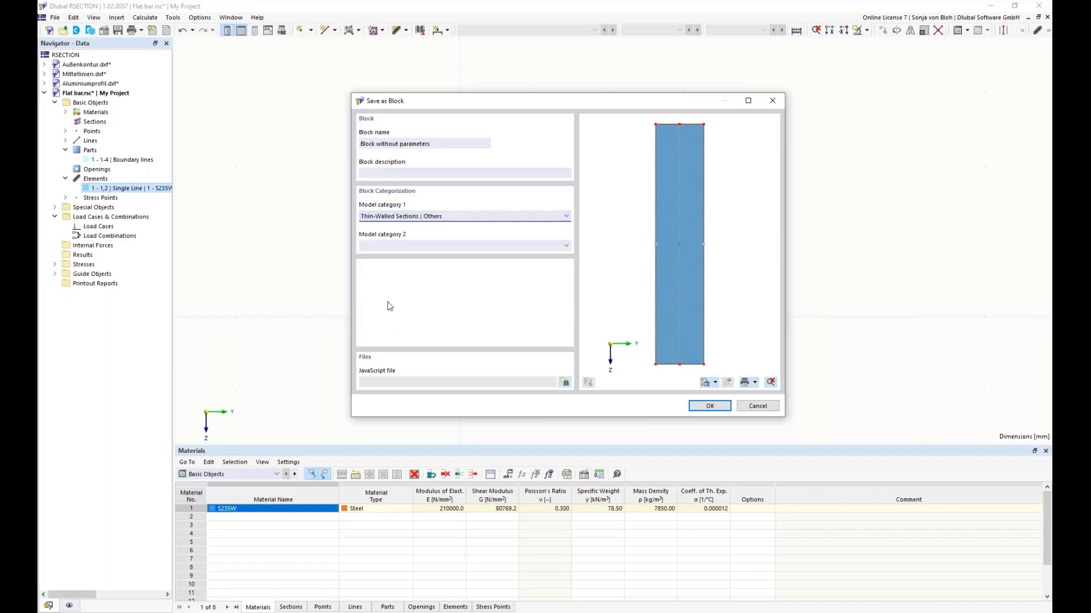
click(710, 407)
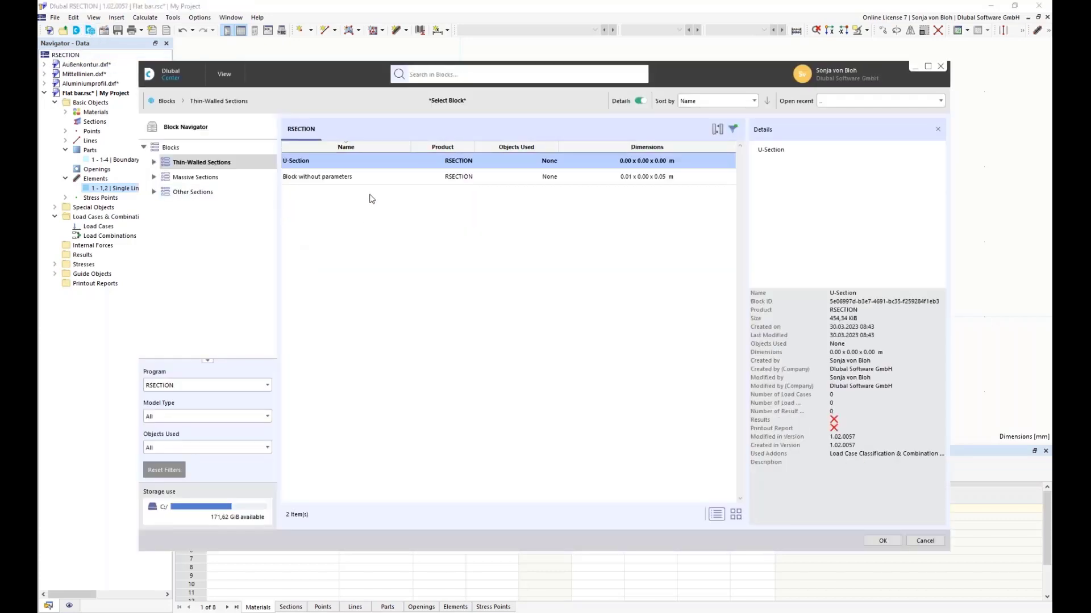
Step: Choose "Block without parameters" from the block library and make its lower-left corner, point 12, the insert point
click(375, 177)
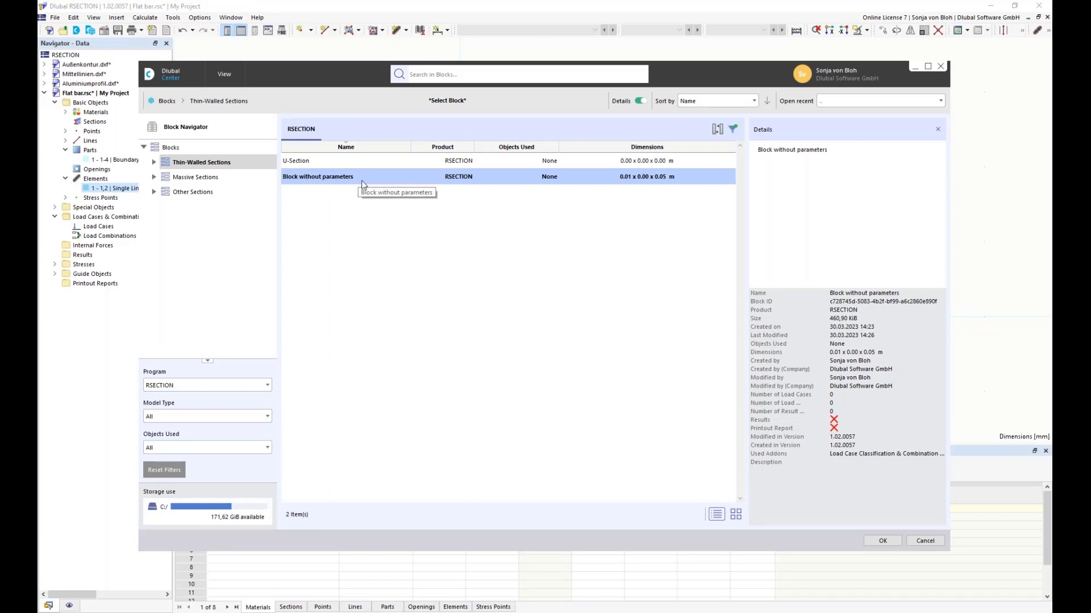
click(882, 540)
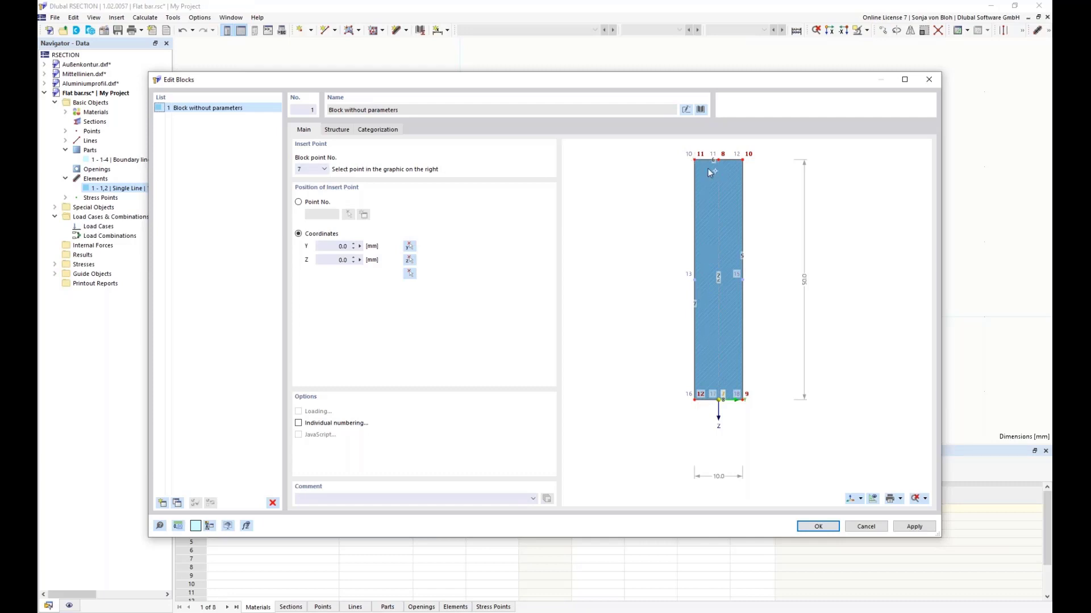
click(694, 400)
click(324, 169)
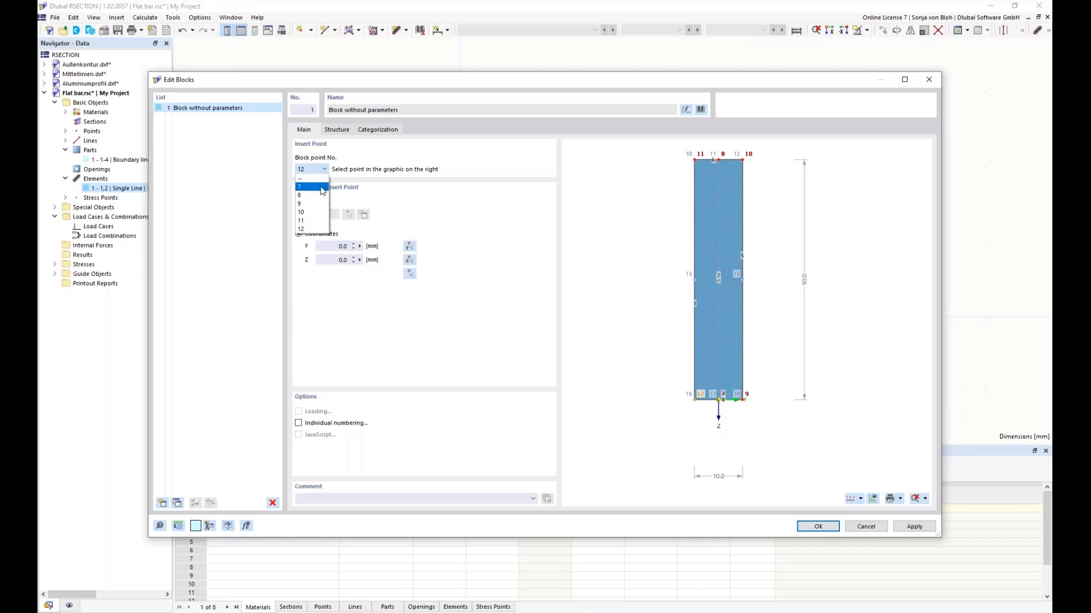
click(393, 159)
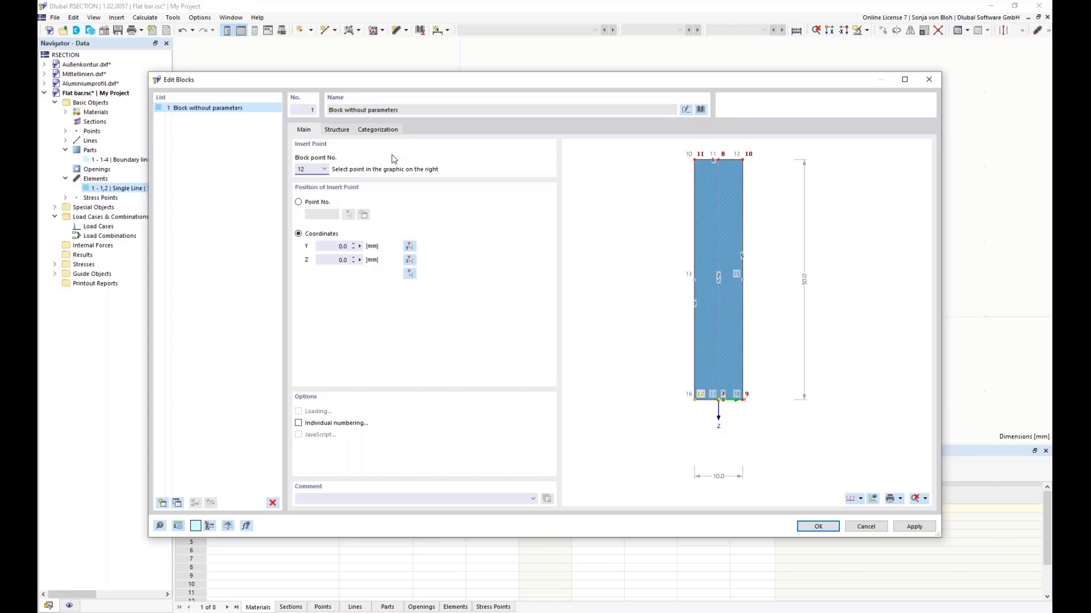
Step: Position the block's insert point graphically at Y 40 mm, Z 0 mm in the model
click(330, 248)
click(340, 260)
click(410, 274)
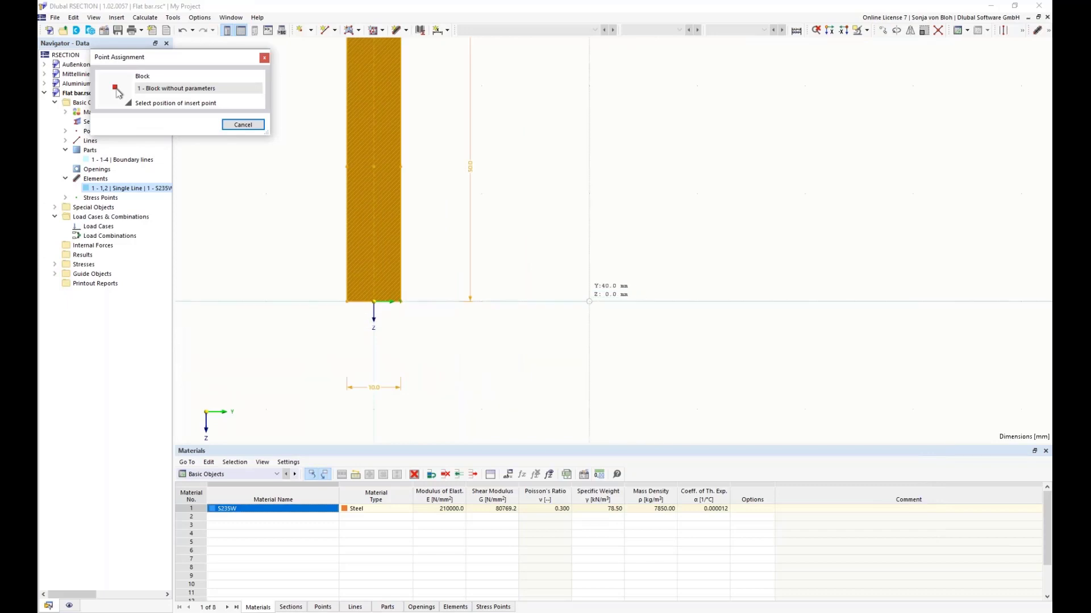
click(589, 301)
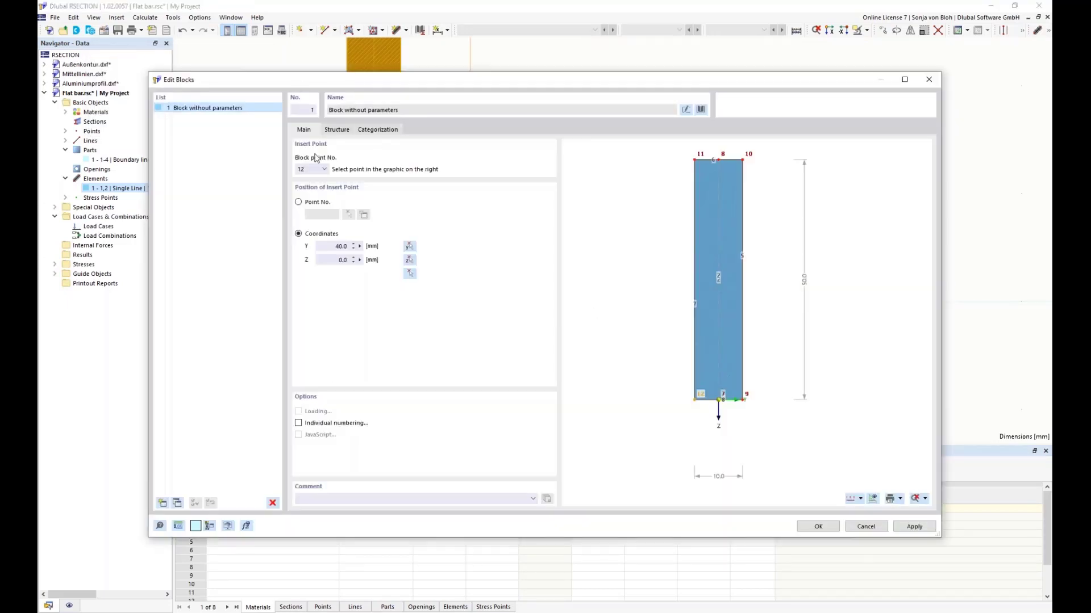
Step: Review the block's material parameter and insert the block into the model
click(338, 130)
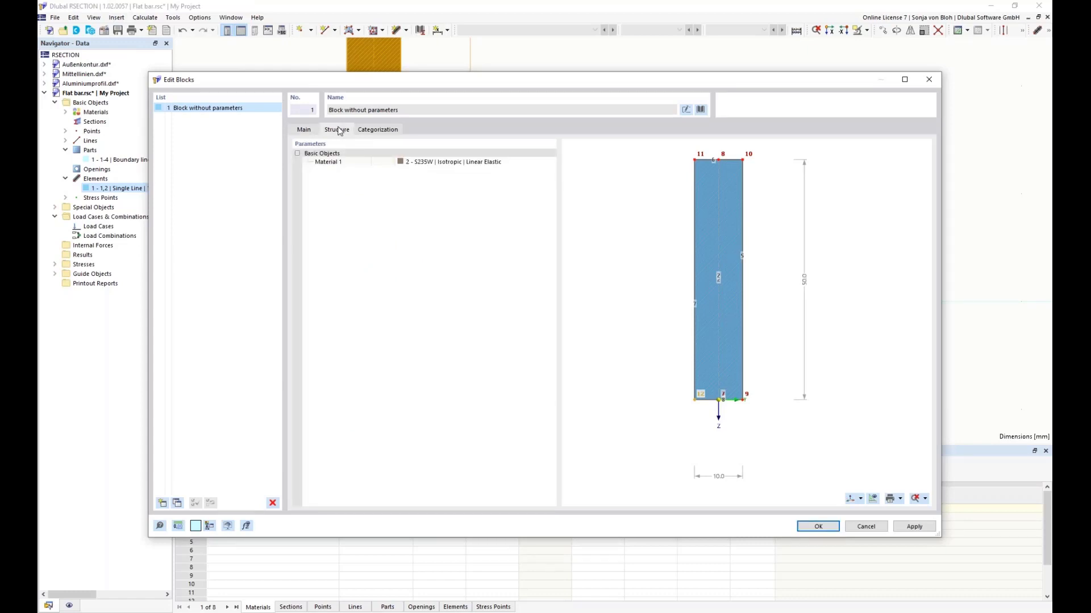
click(521, 163)
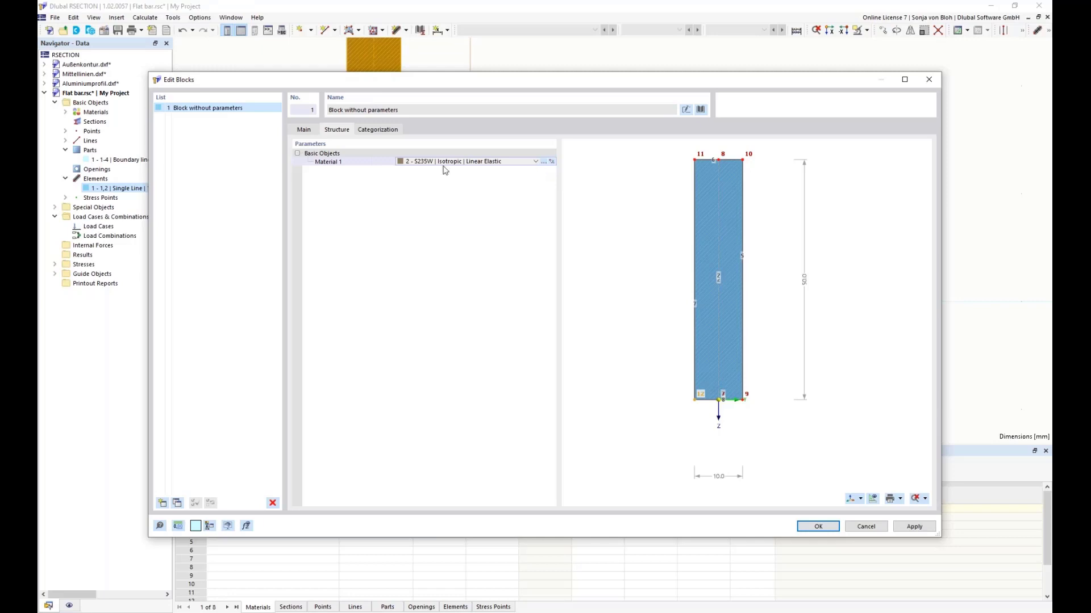
click(818, 527)
Step: Examine the inserted flat bar and locate its block entry among the model's special objects
scroll(706, 348, down, 3)
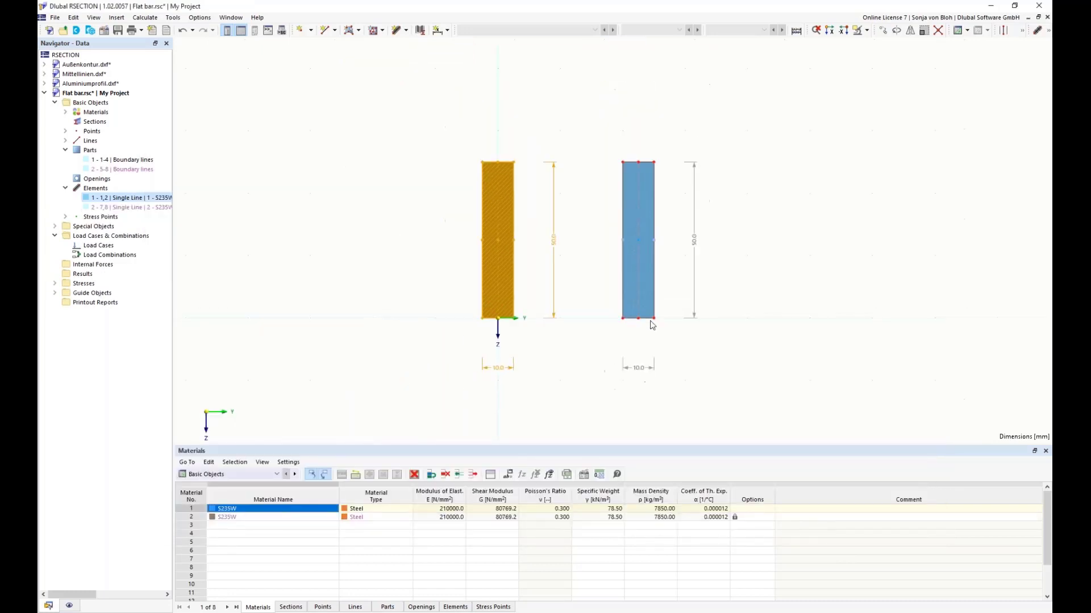
middle_drag(614, 302, 555, 301)
scroll(547, 302, up, 2)
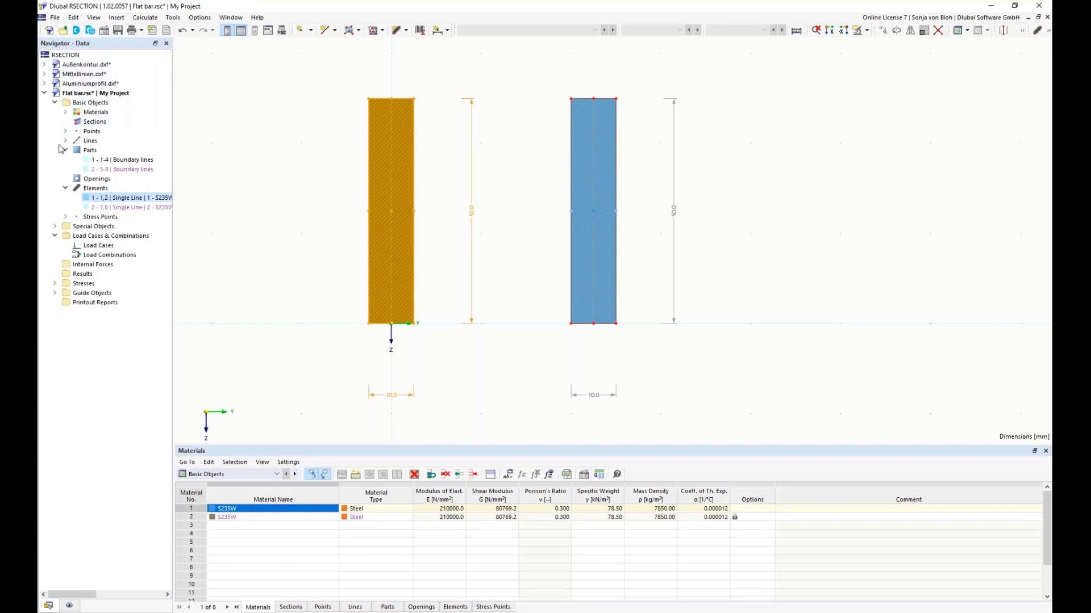
click(56, 227)
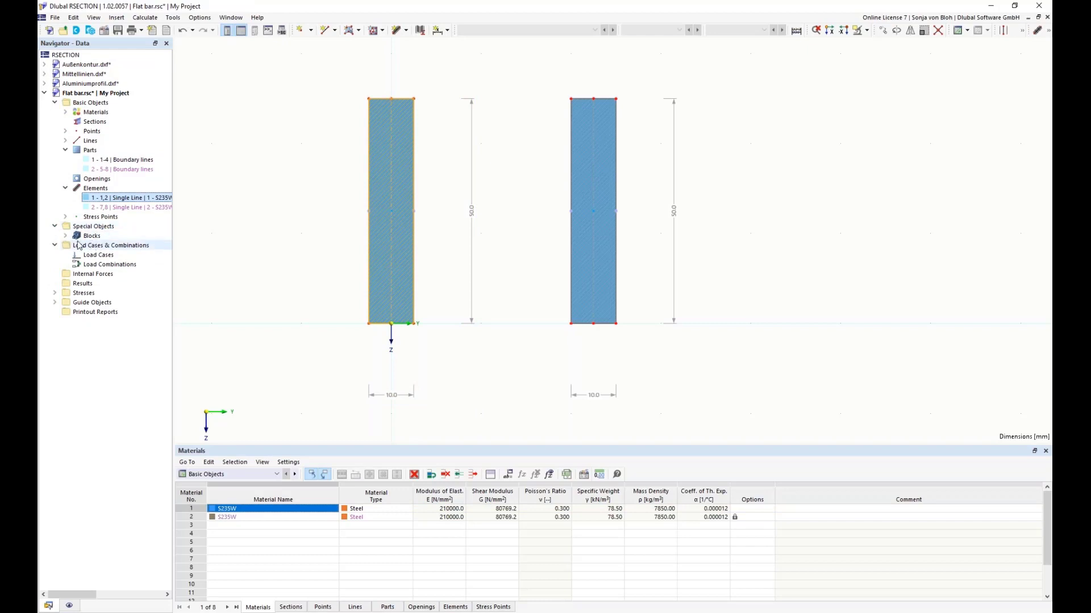
click(65, 236)
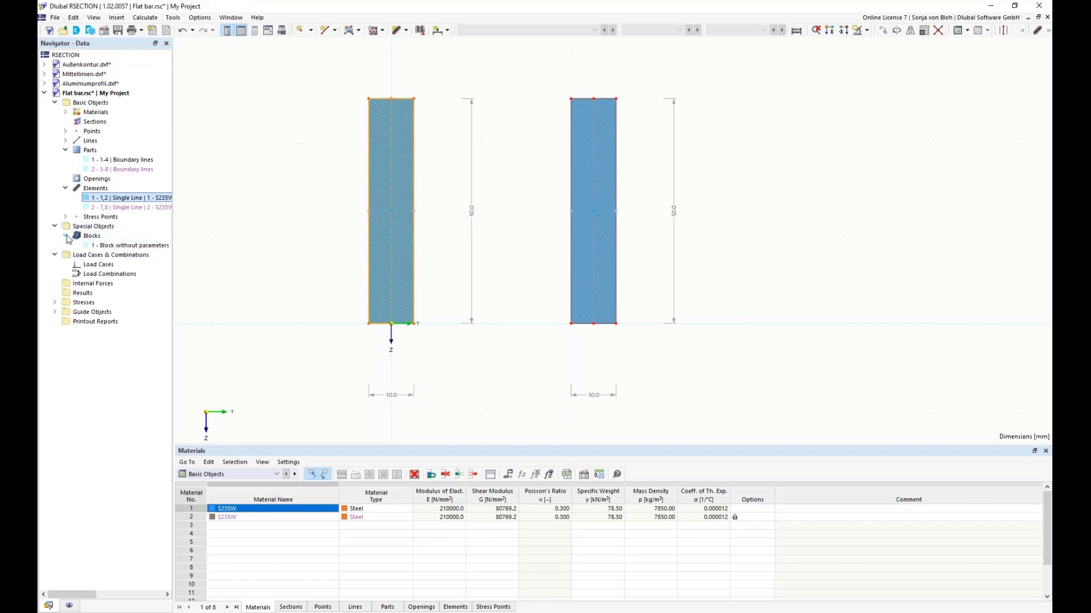
click(122, 245)
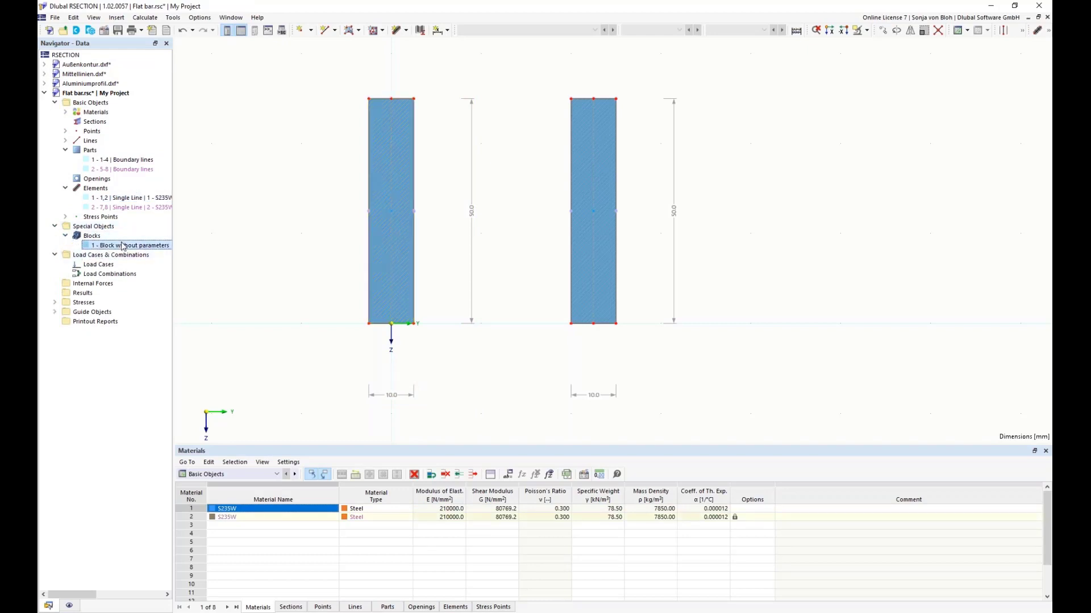
Step: Set the Y coordinate of the inserted block's insert point to 60 mm
double_click(123, 246)
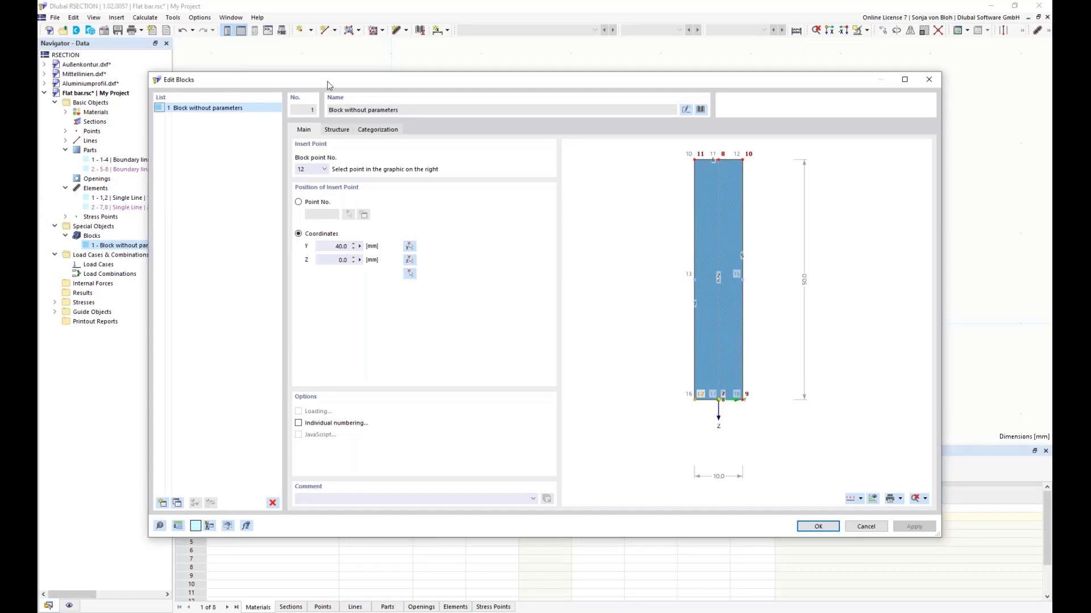
drag(320, 80, 343, 38)
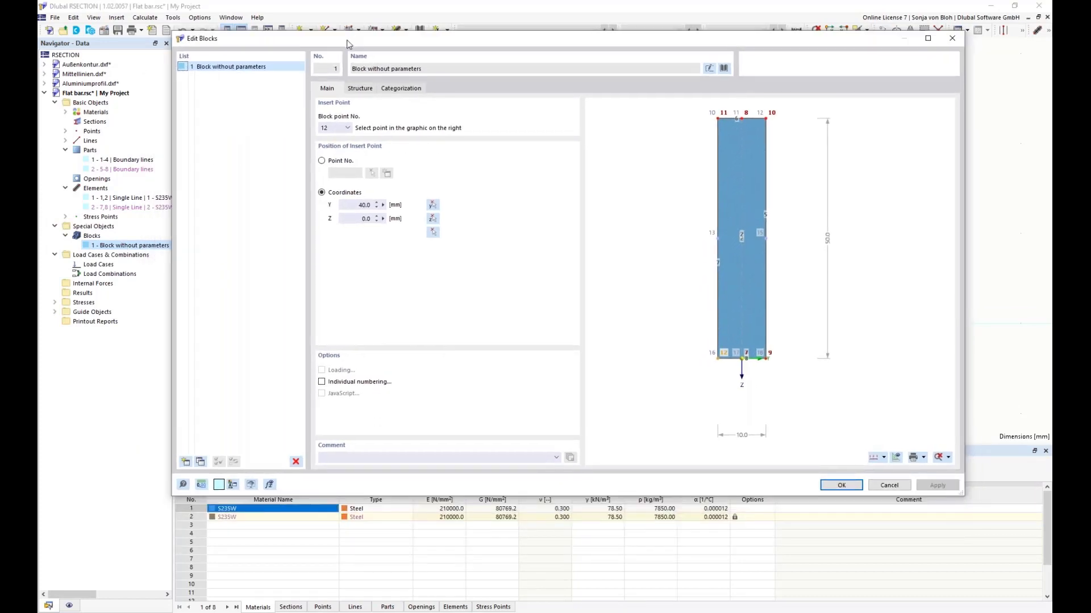
click(363, 206)
drag(355, 205, 422, 206)
text(60)
click(848, 487)
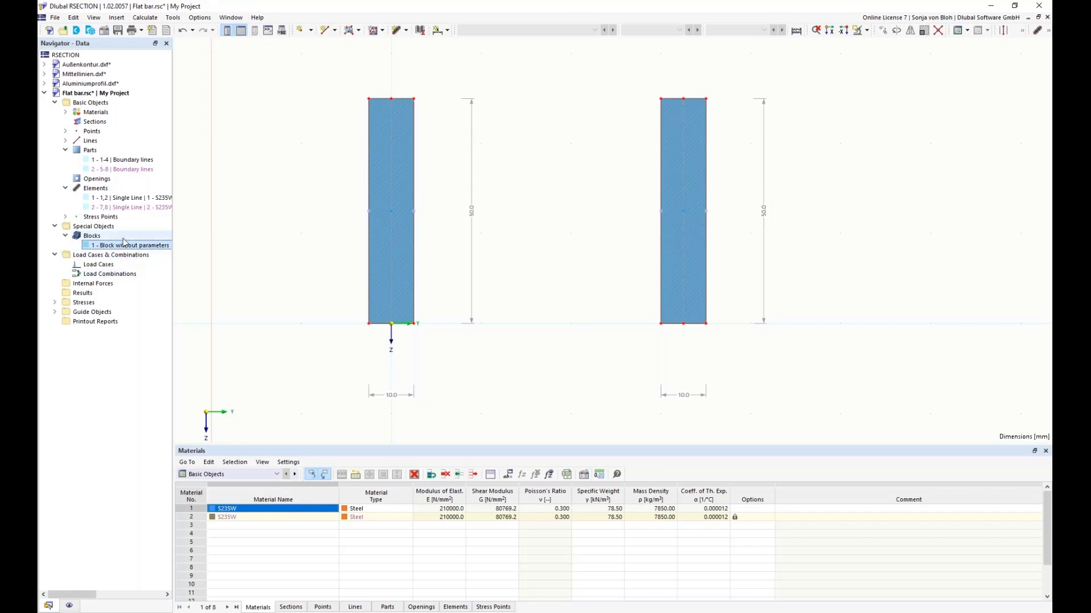
Step: Move the inserted flat bar block 20 mm in the Z direction, without creating a copy
scroll(486, 298, down, 3)
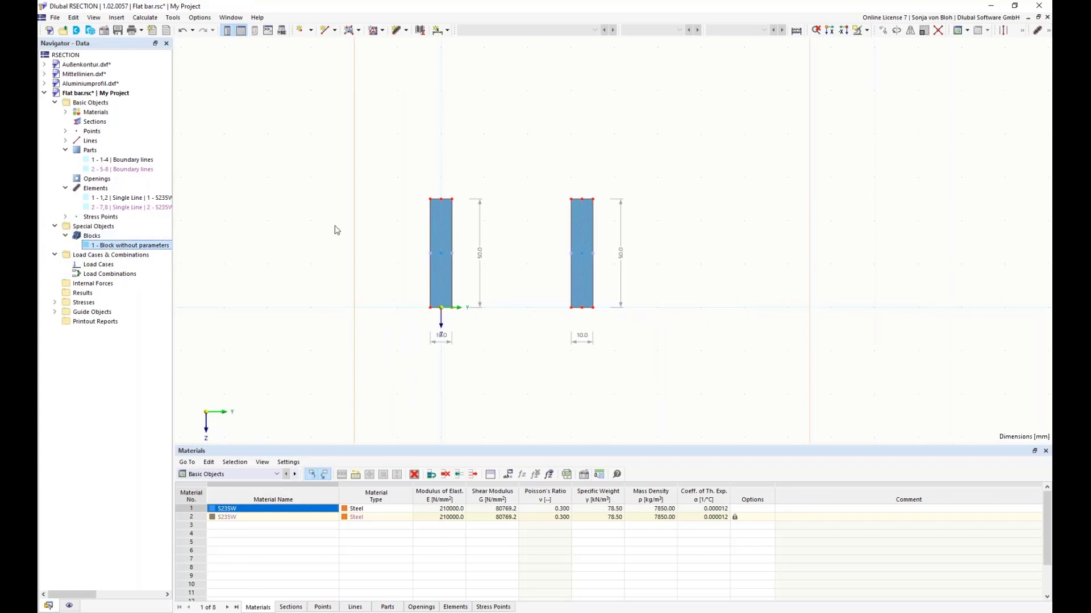
click(883, 31)
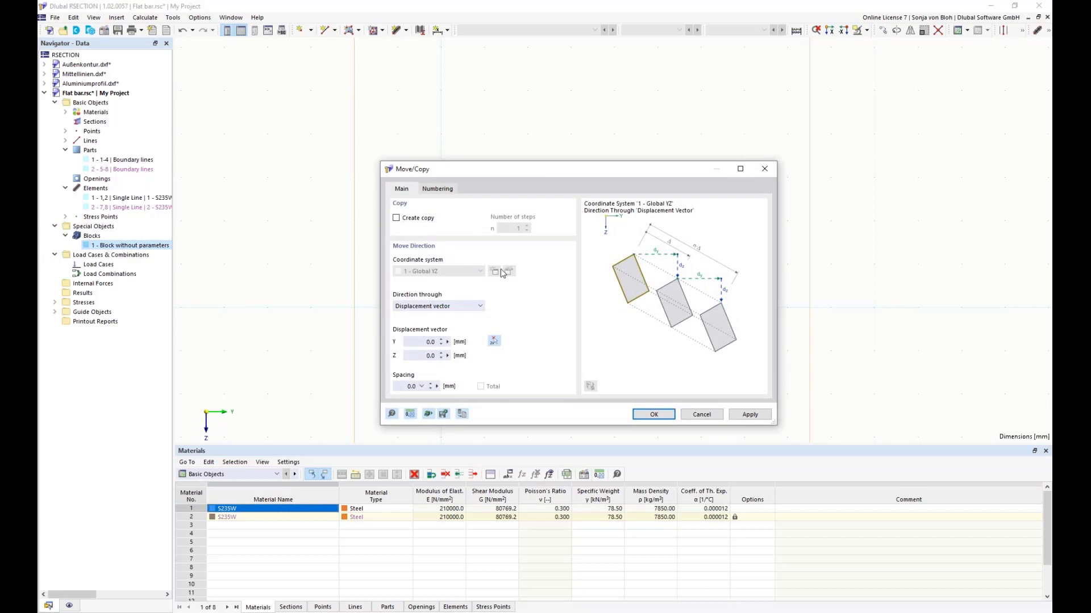
click(417, 356)
text(20)
click(654, 414)
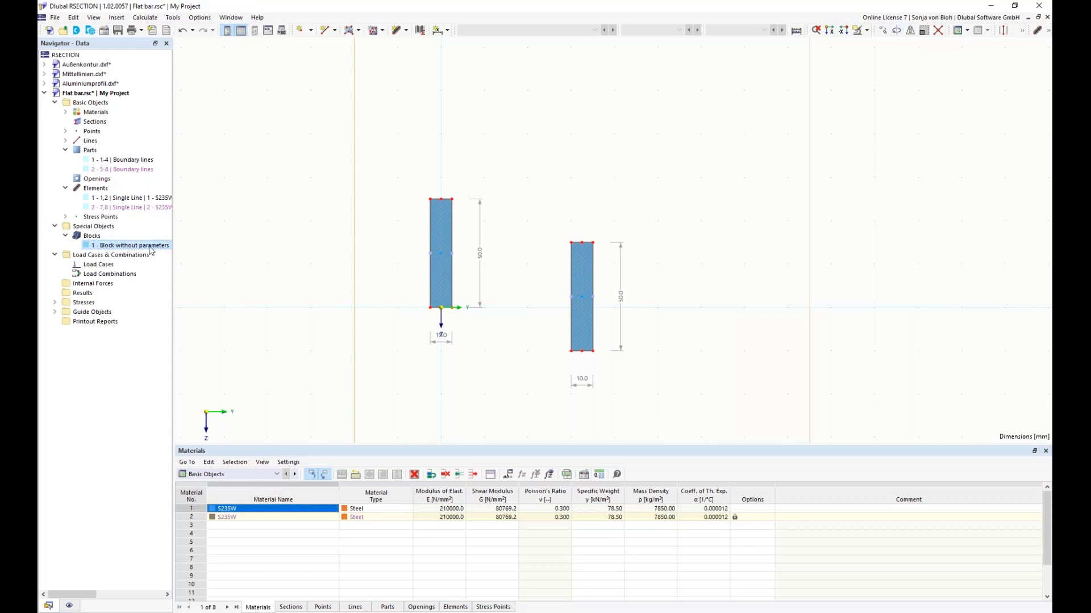
Step: Delete the inserted "Block without parameters" from the model's special objects
right_click(129, 251)
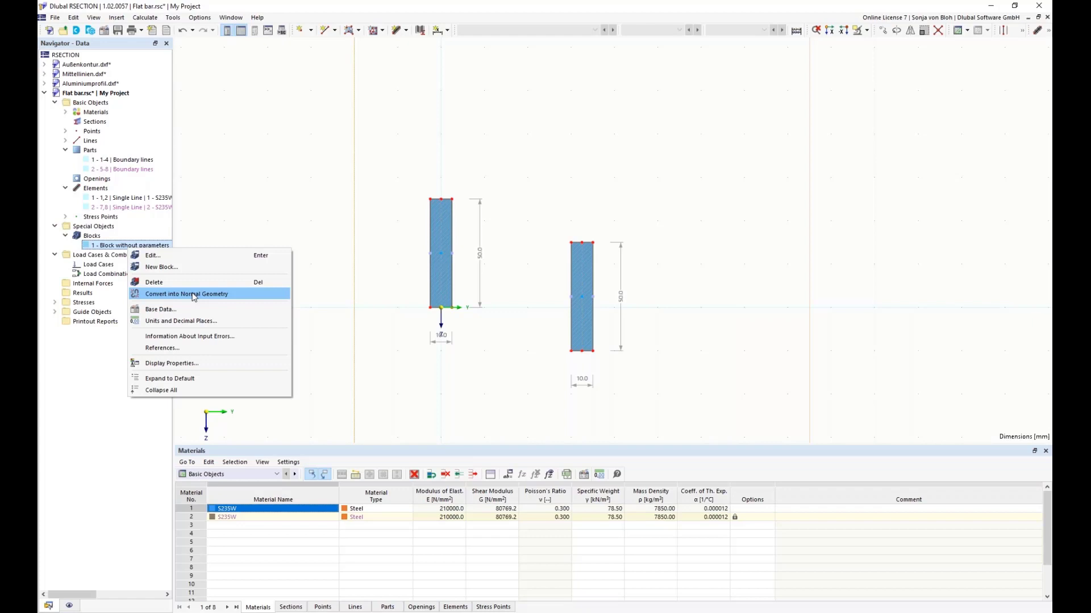
click(300, 191)
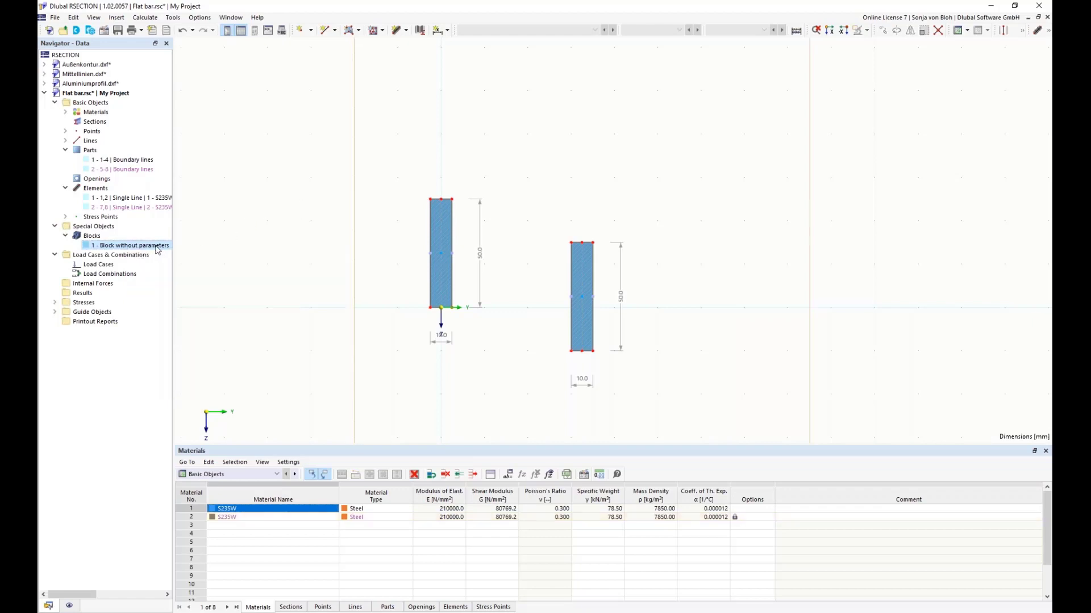
right_click(157, 250)
click(193, 281)
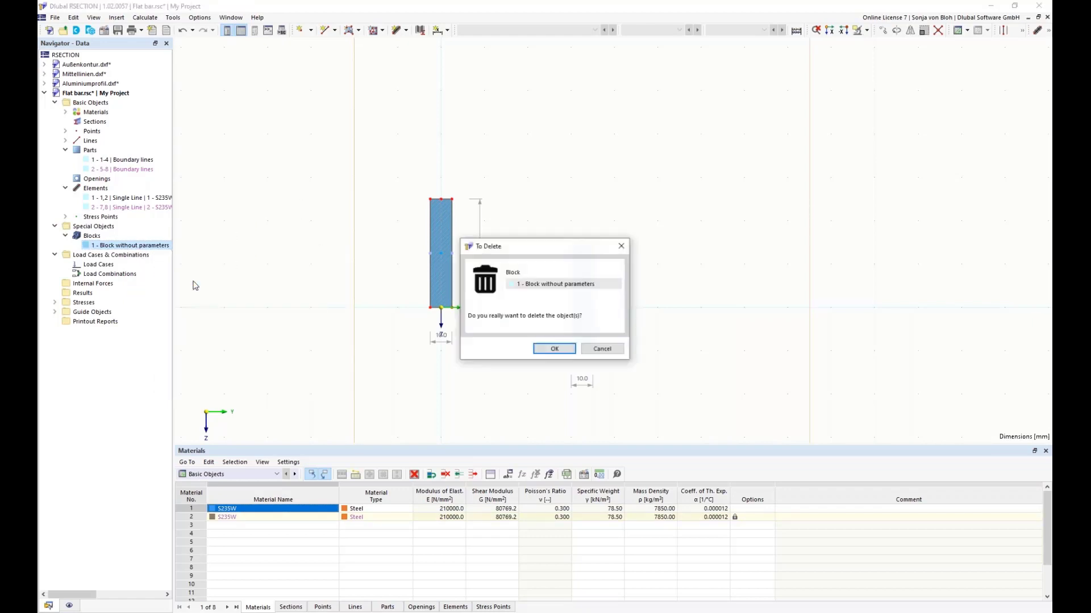
click(554, 348)
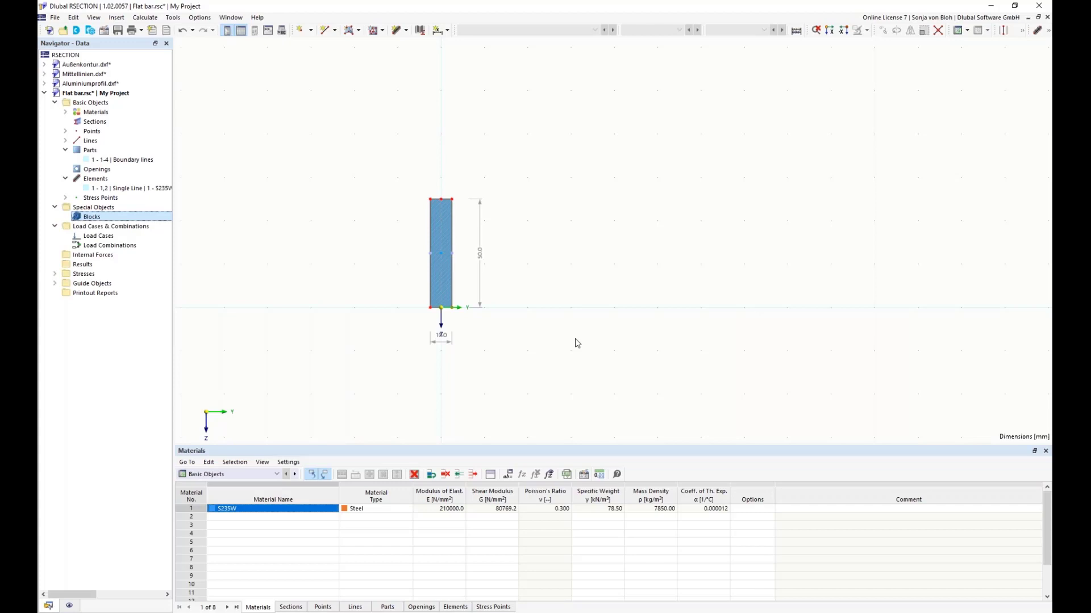
Step: Add a first global parameter with the unit group Lengths (Model) and the definition type Value
click(507, 475)
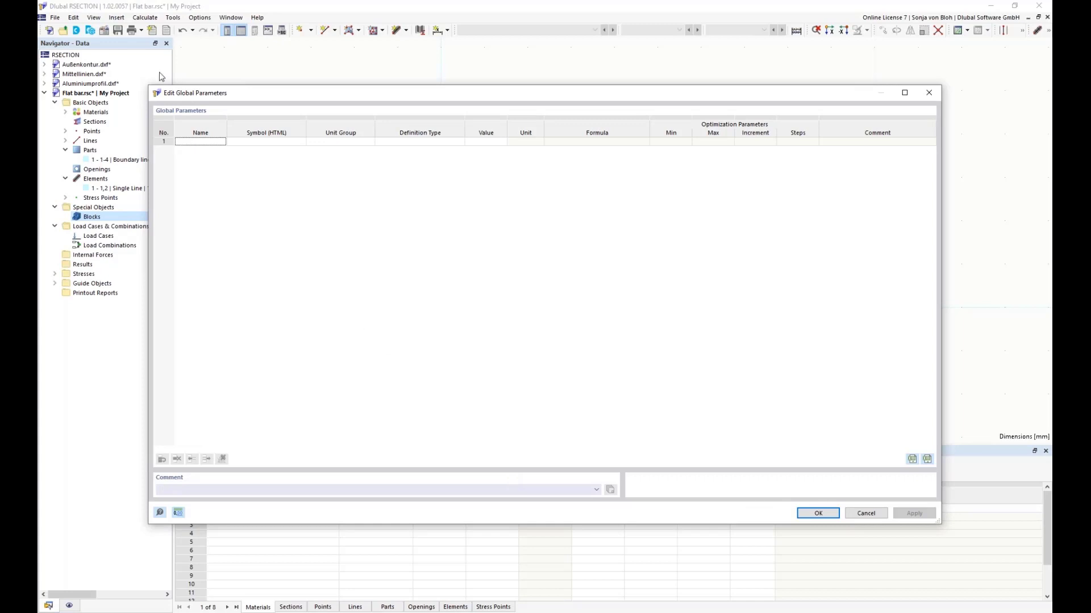
click(217, 144)
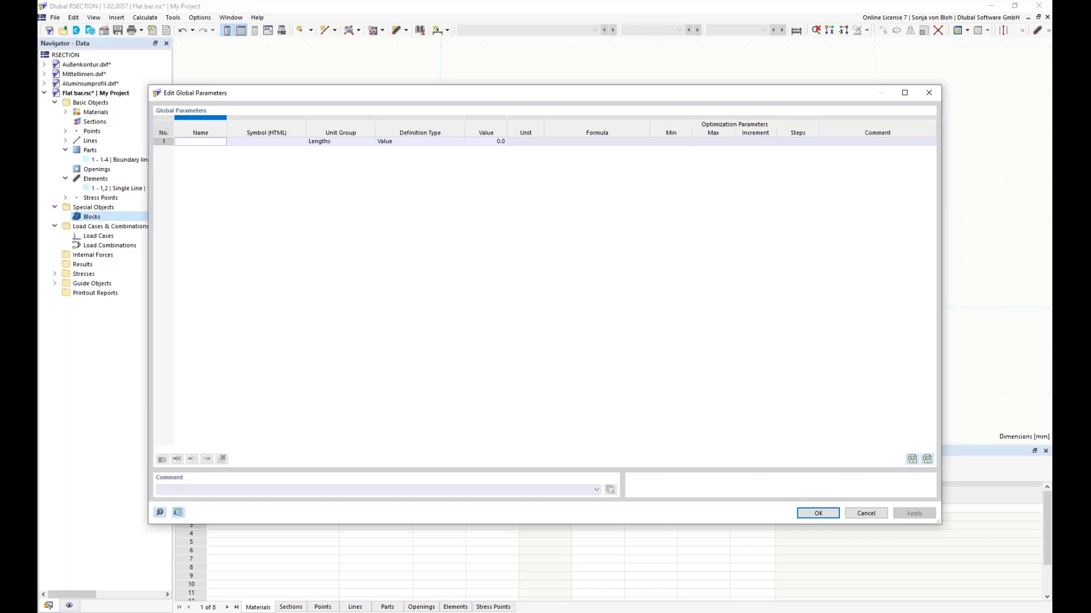
click(341, 142)
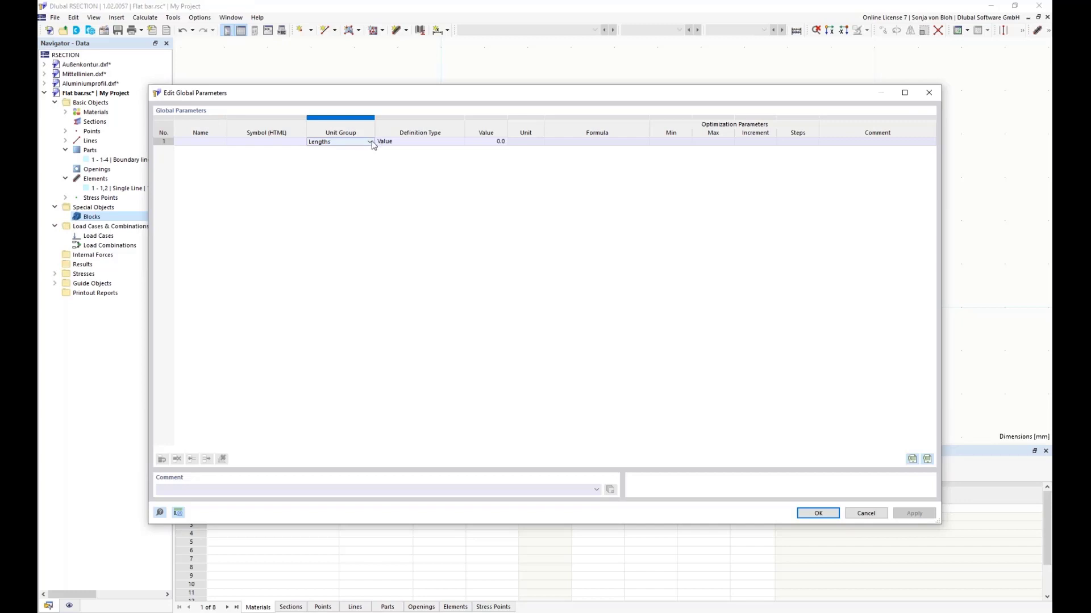
click(370, 143)
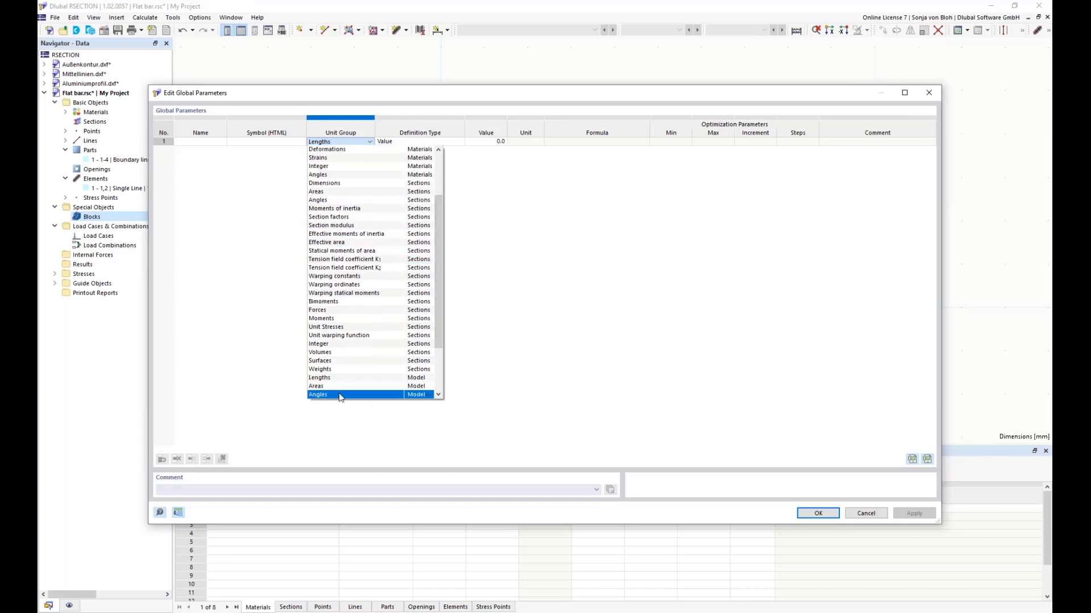
click(331, 379)
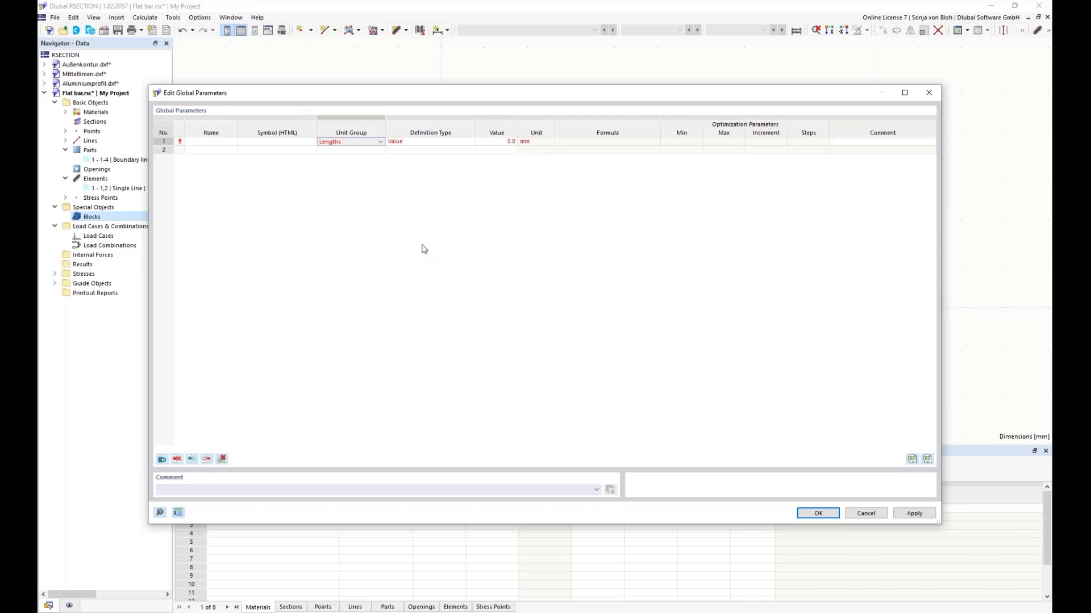
click(455, 146)
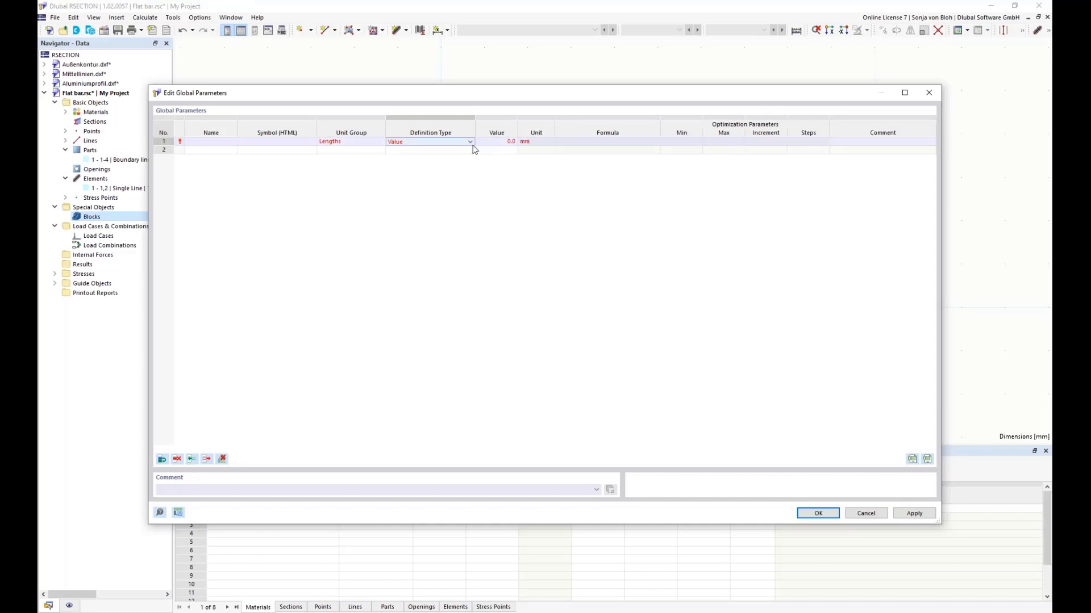
click(471, 143)
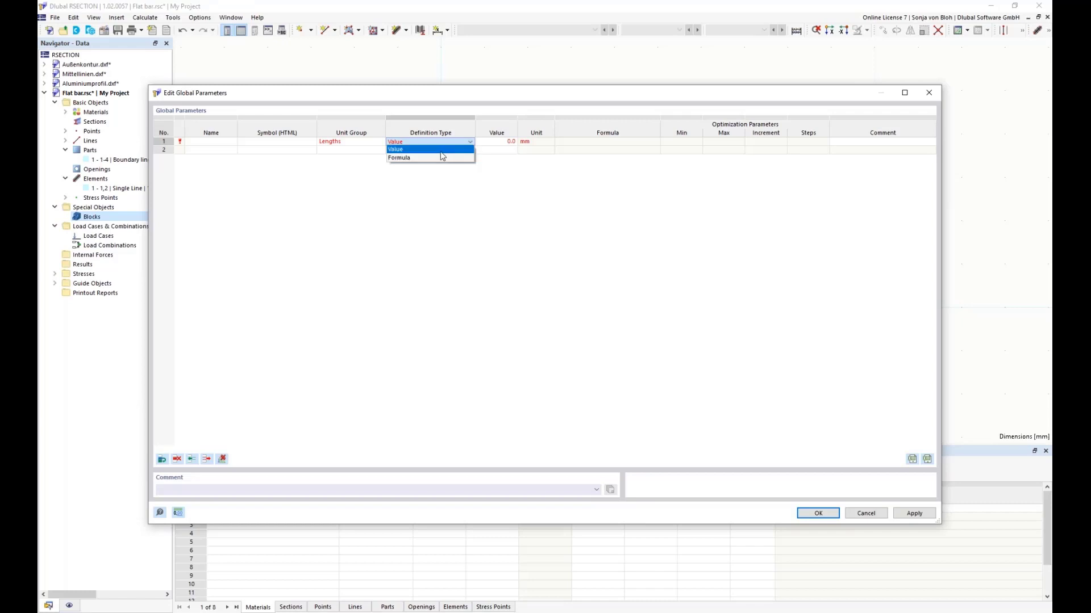
click(440, 151)
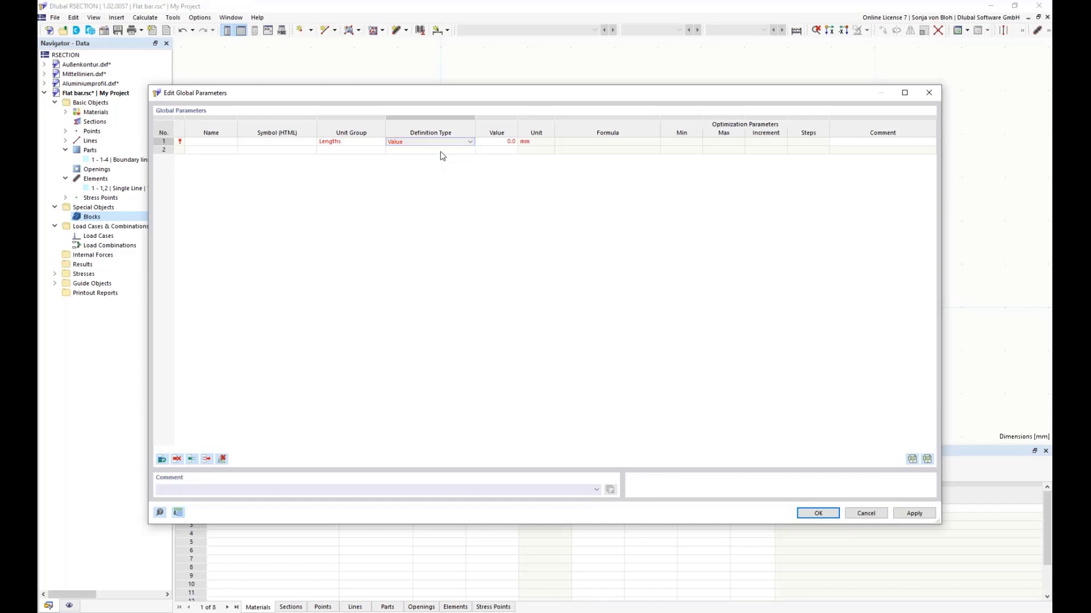
Step: Name the first global parameter dL and set its value to 50 mm
click(212, 142)
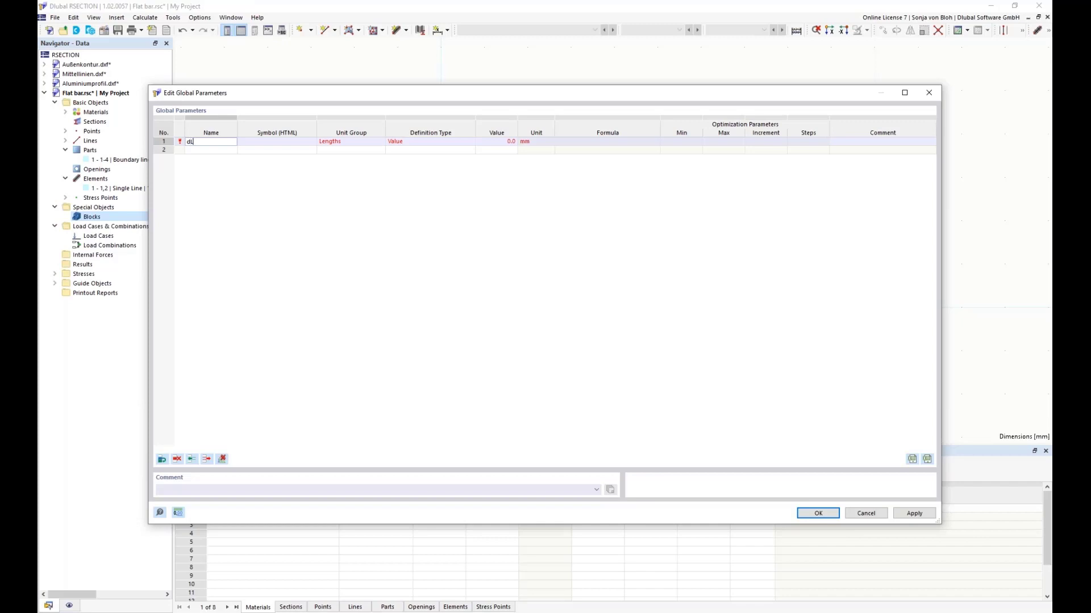
text(dL)
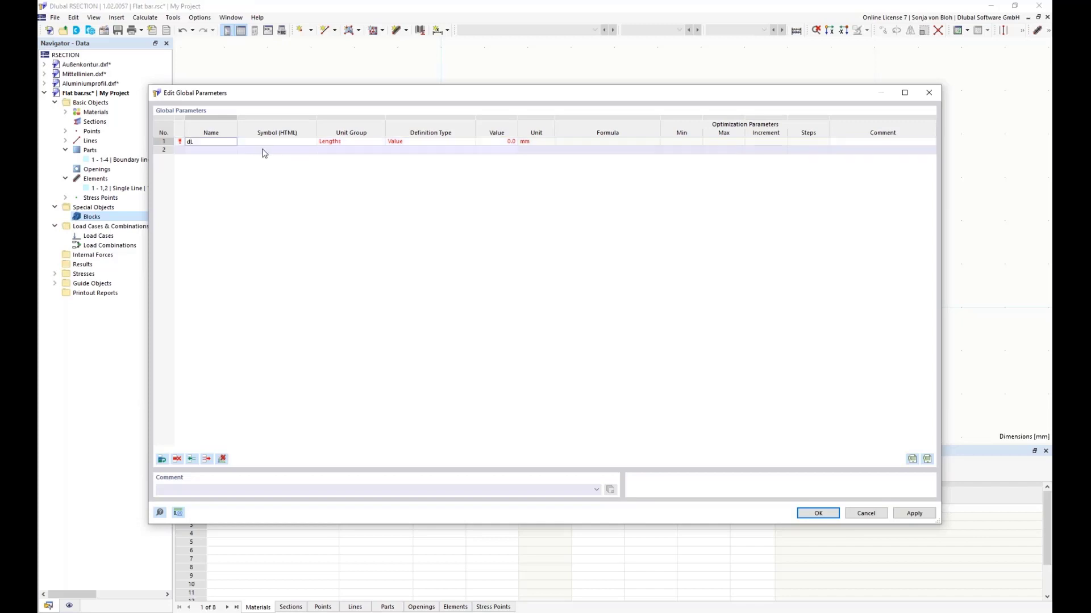
key(Tab)
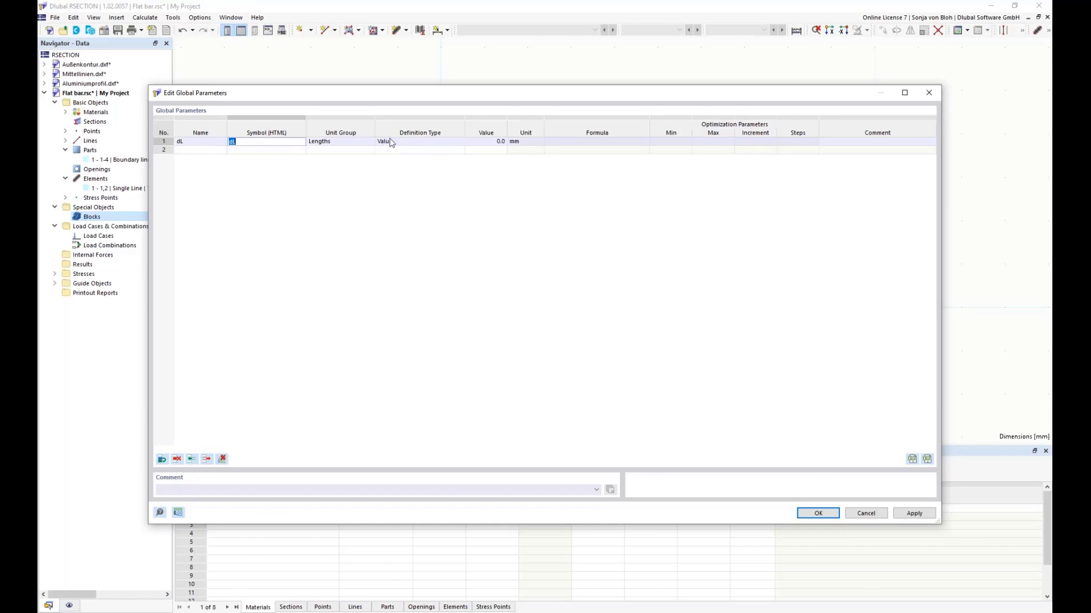
click(494, 152)
click(491, 142)
text(5)
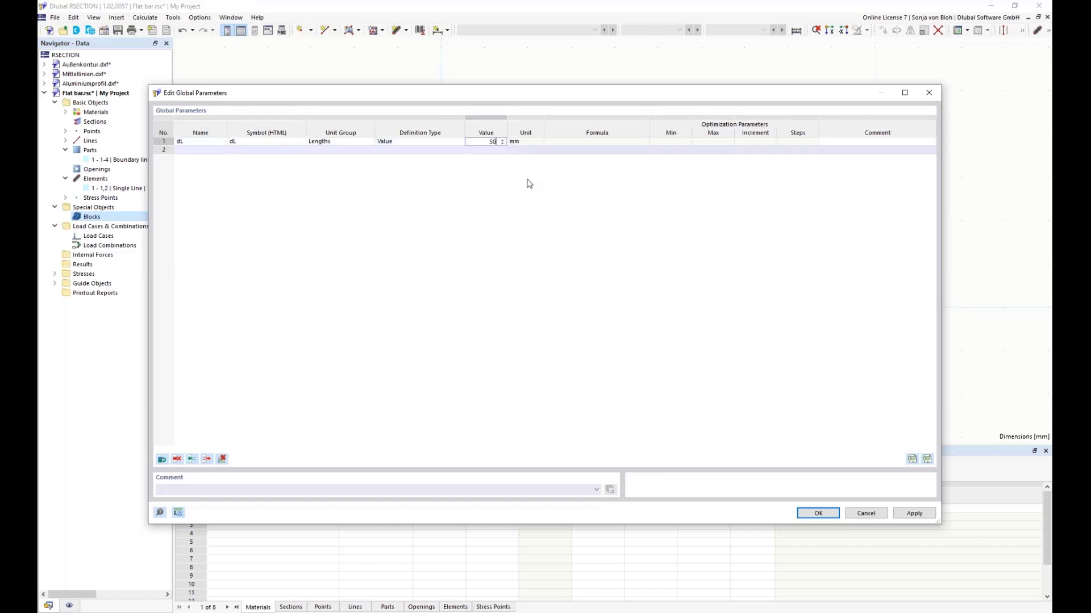
text(0)
Step: Add a second global length parameter named dT with a value of 10 mm and accept the parameters
click(193, 149)
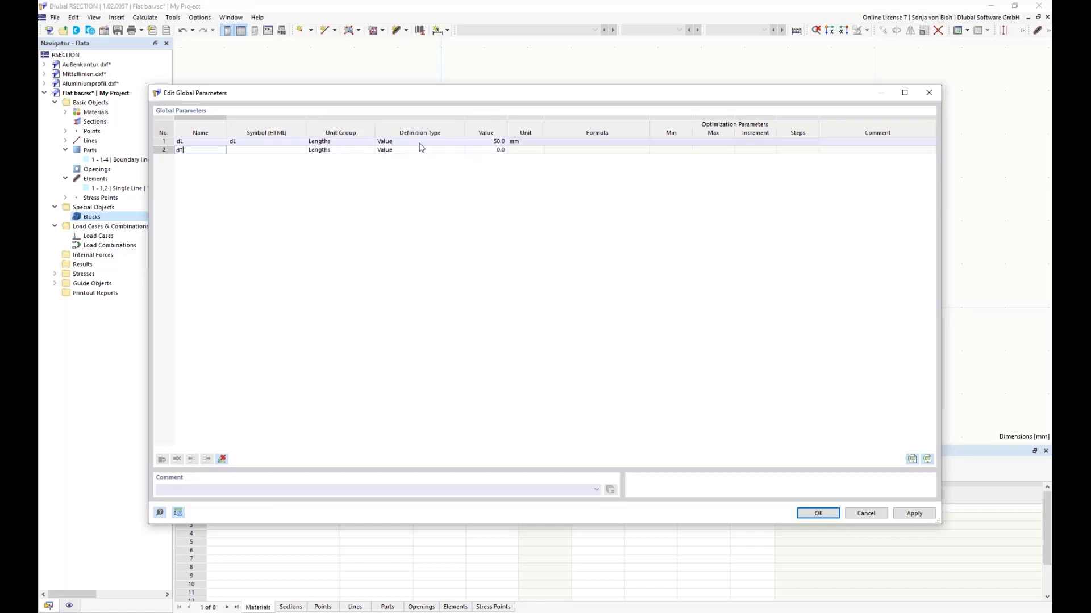
click(491, 150)
text(10)
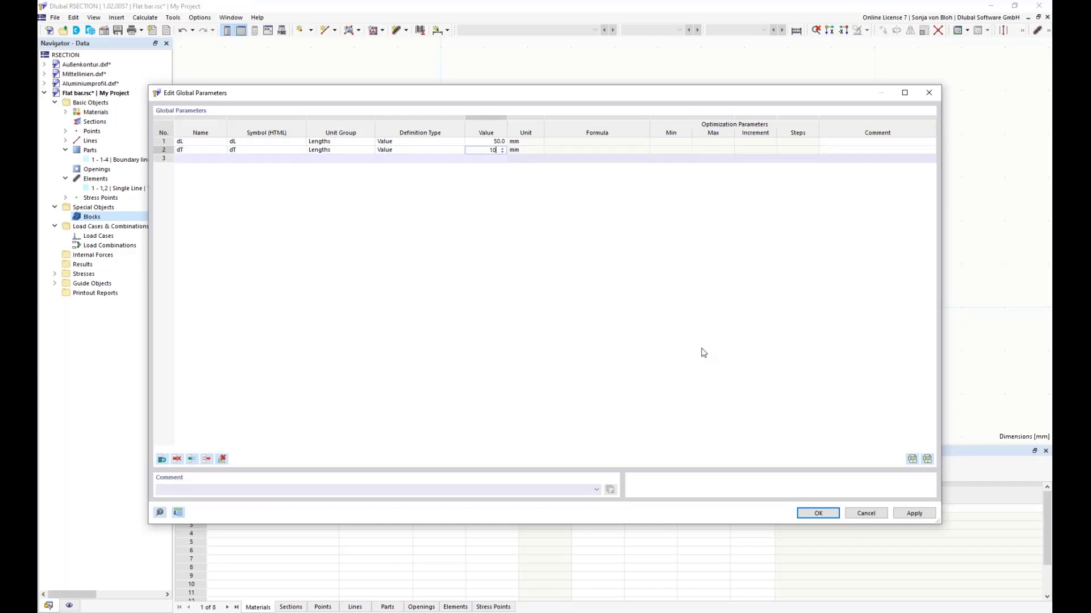
click(818, 513)
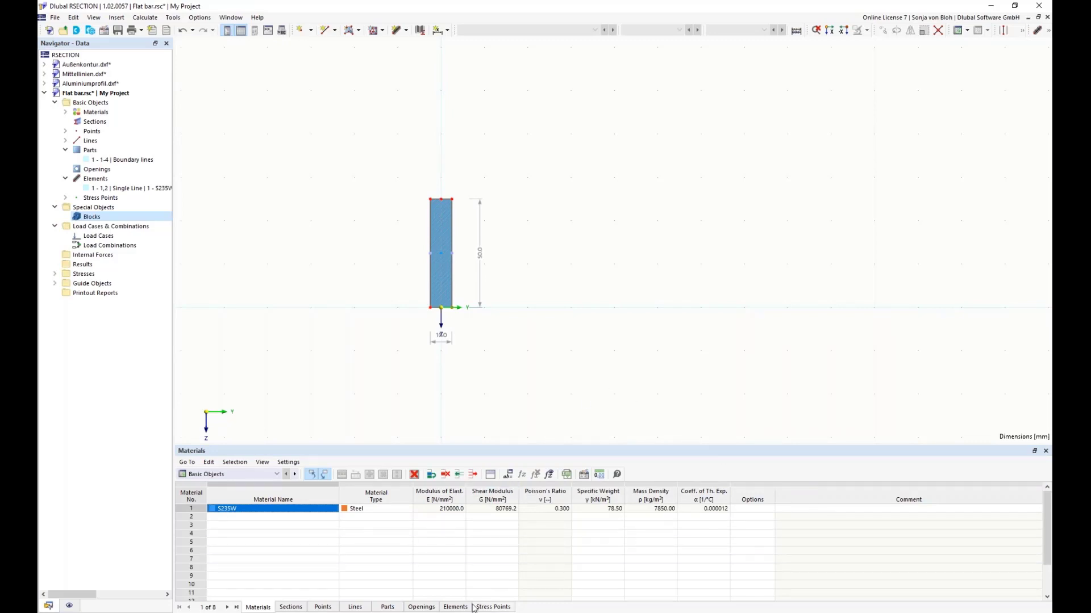
Step: Display numbering for points only, with lines, parts, openings, elements, stress points and subpanels left unnumbered
click(69, 606)
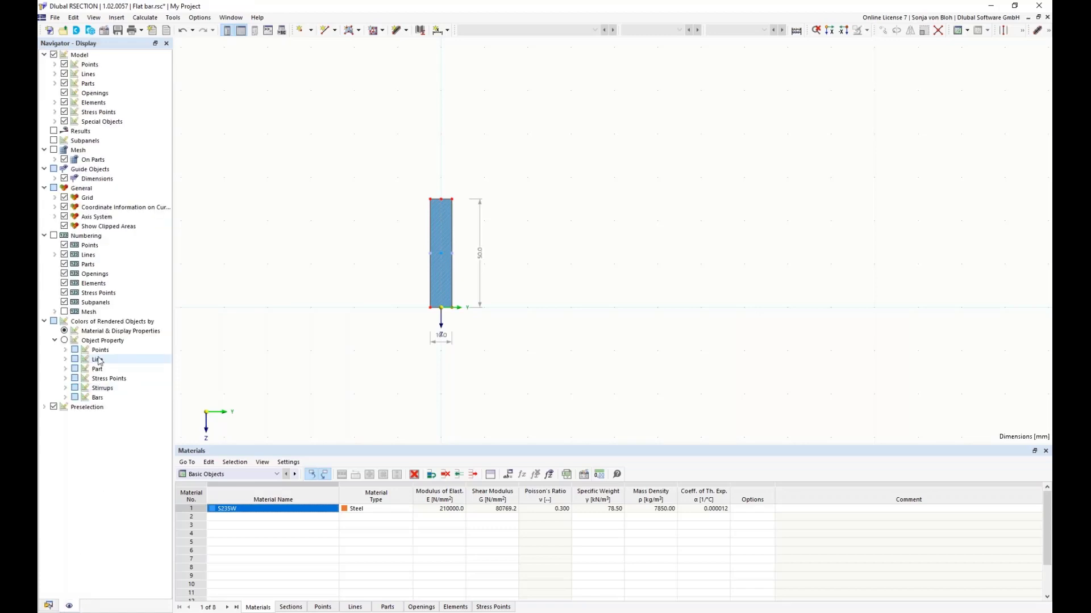
click(54, 236)
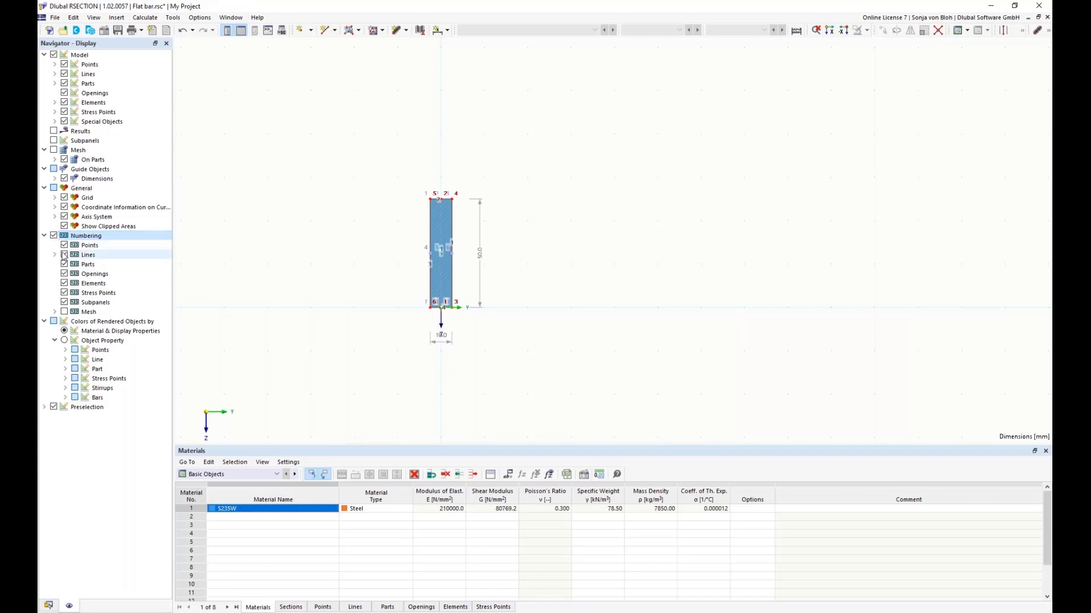
click(64, 254)
click(64, 264)
click(64, 274)
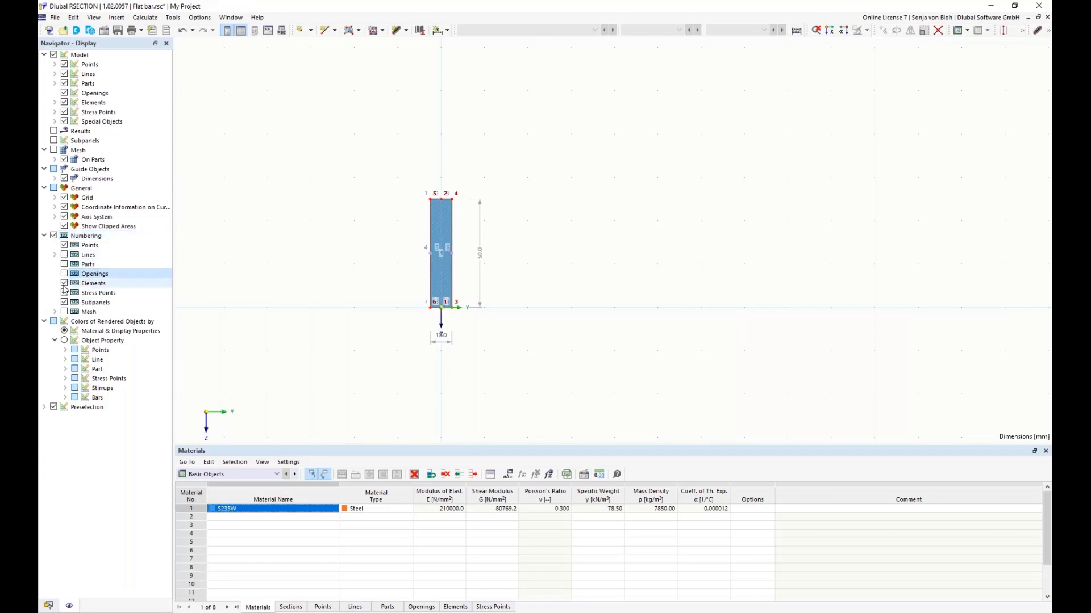
click(65, 284)
click(64, 293)
click(64, 302)
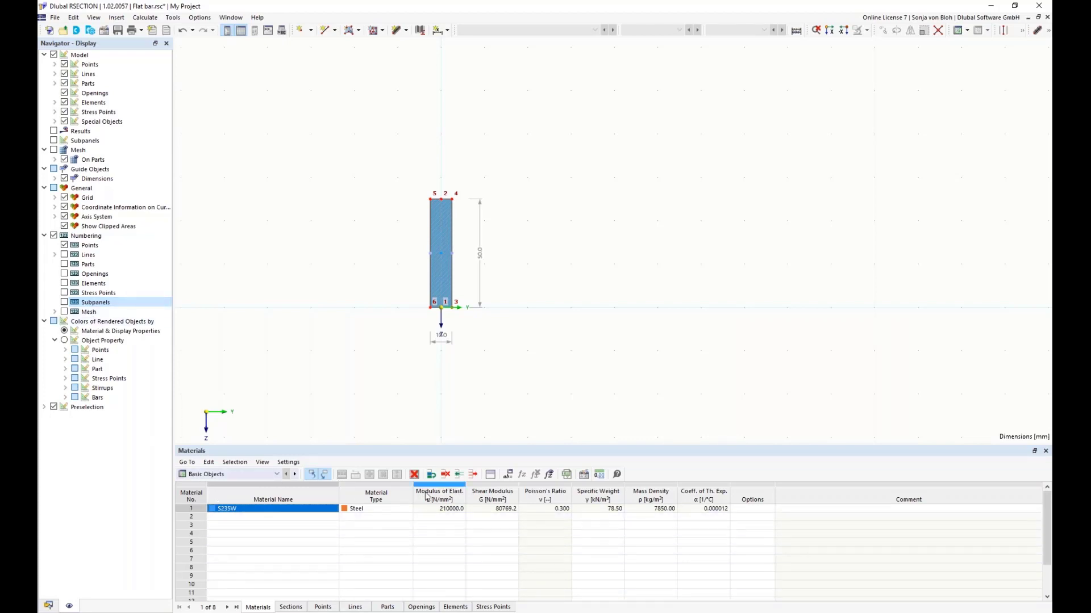
Step: Set the Z coordinate of point 2 to the formula =-dL in the enlarged points table
click(323, 607)
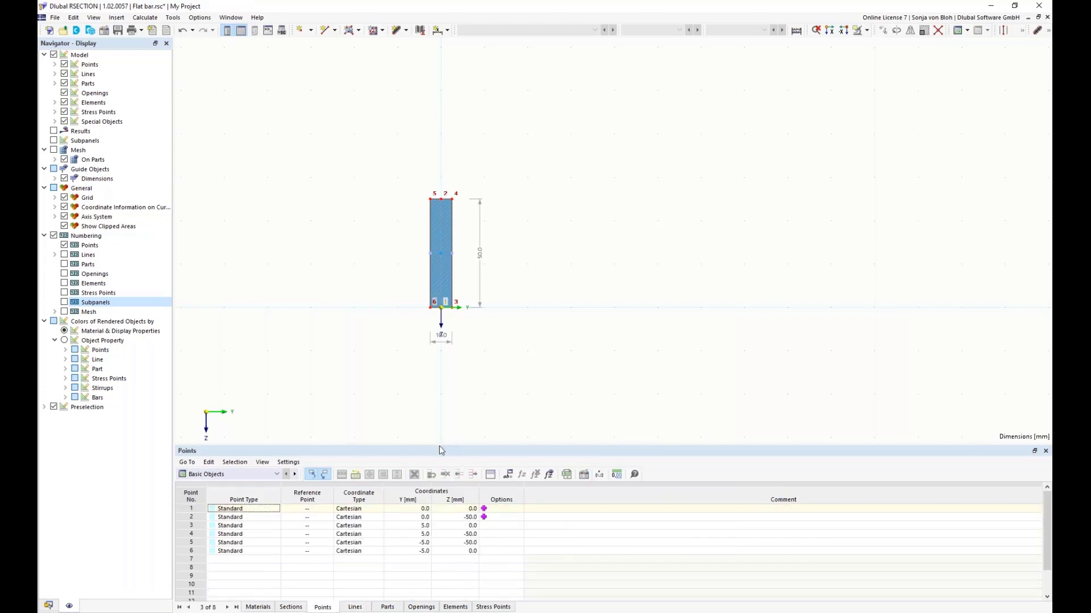
drag(438, 445, 445, 373)
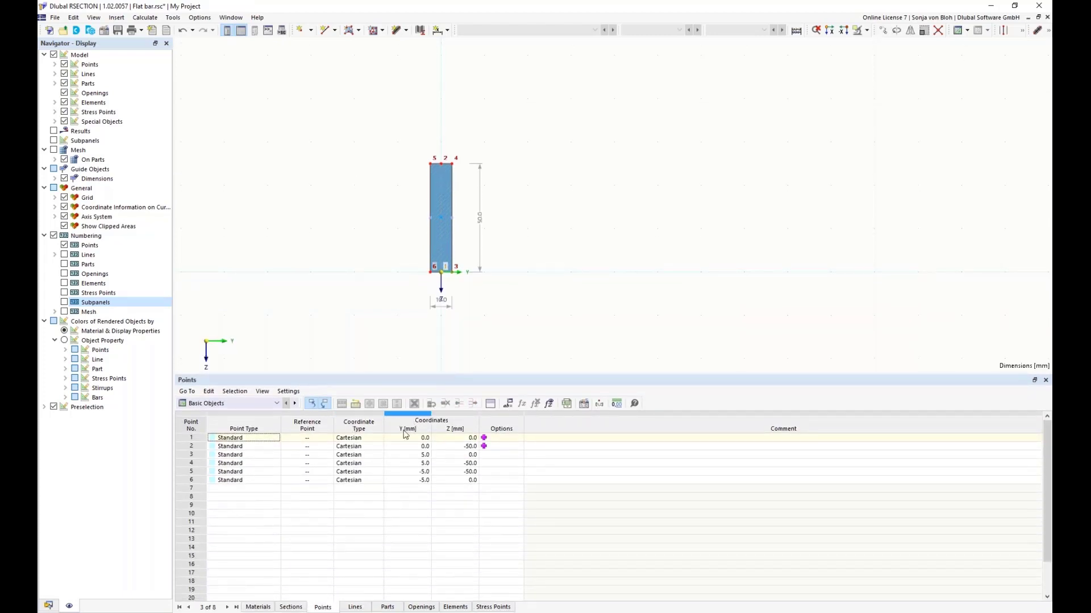
double_click(412, 438)
scroll(441, 278, up, 1)
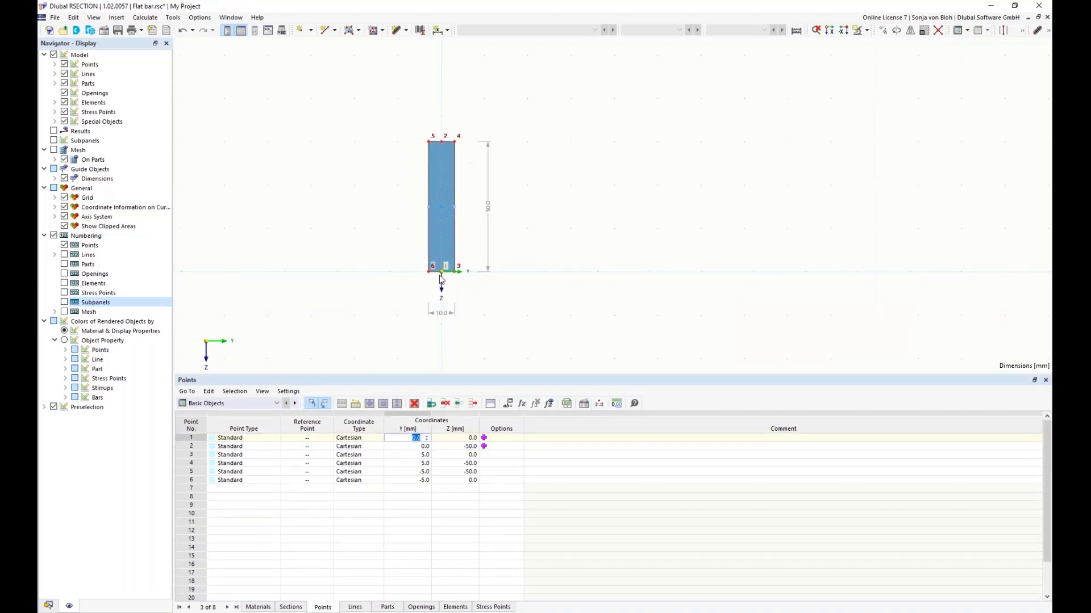
scroll(442, 278, up, 1)
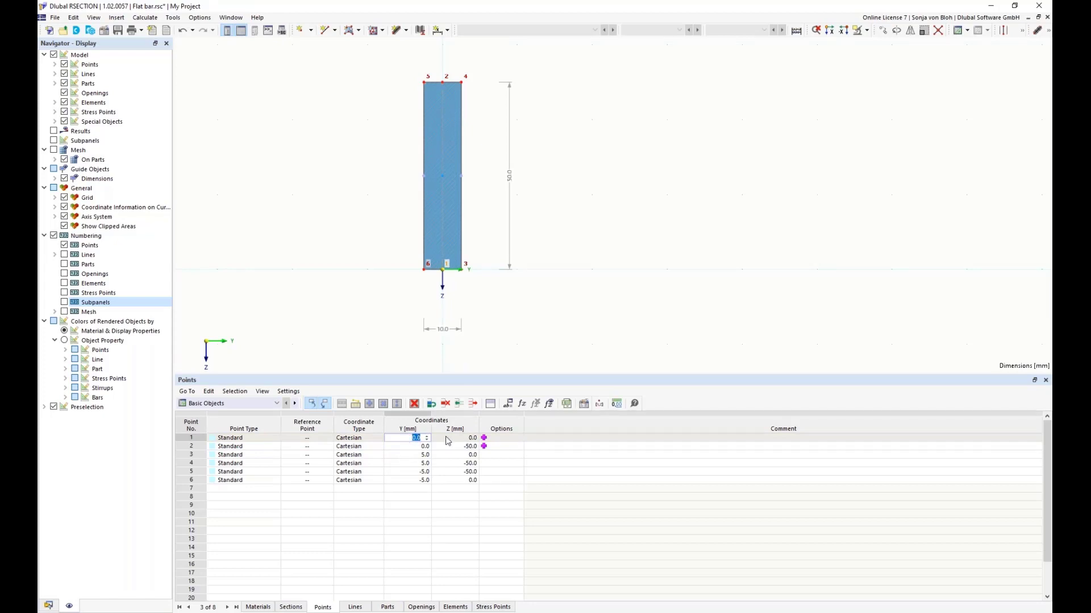
click(409, 447)
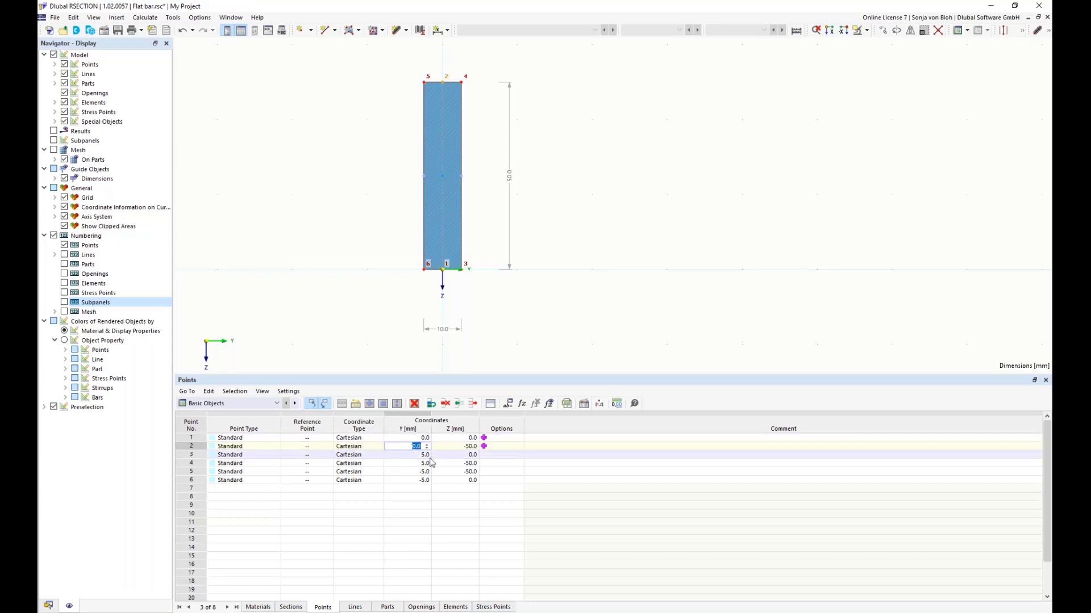
key(Tab)
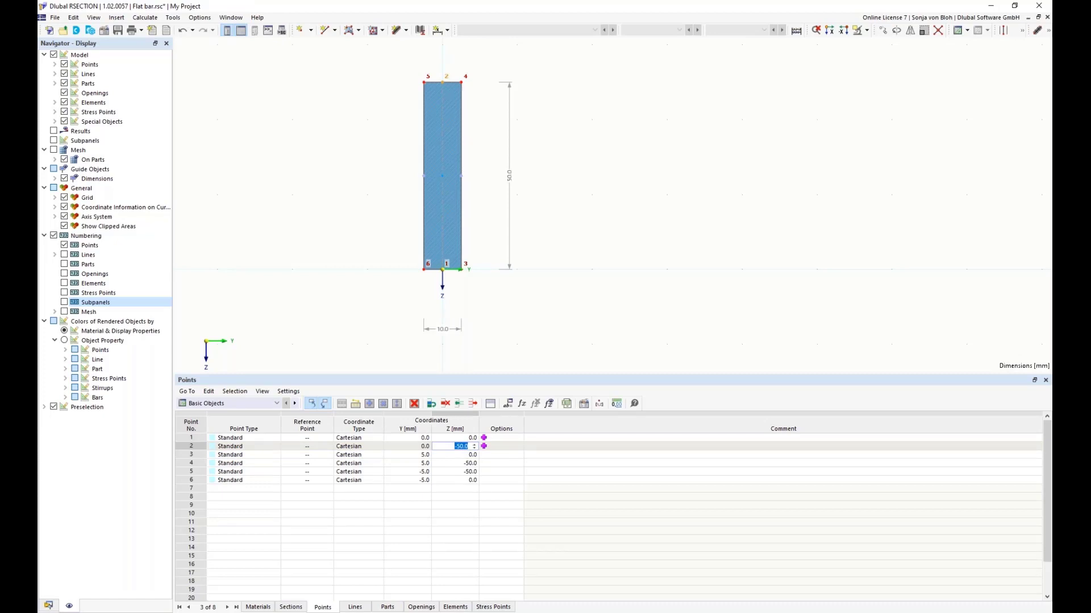
text(=-dL)
key(Return)
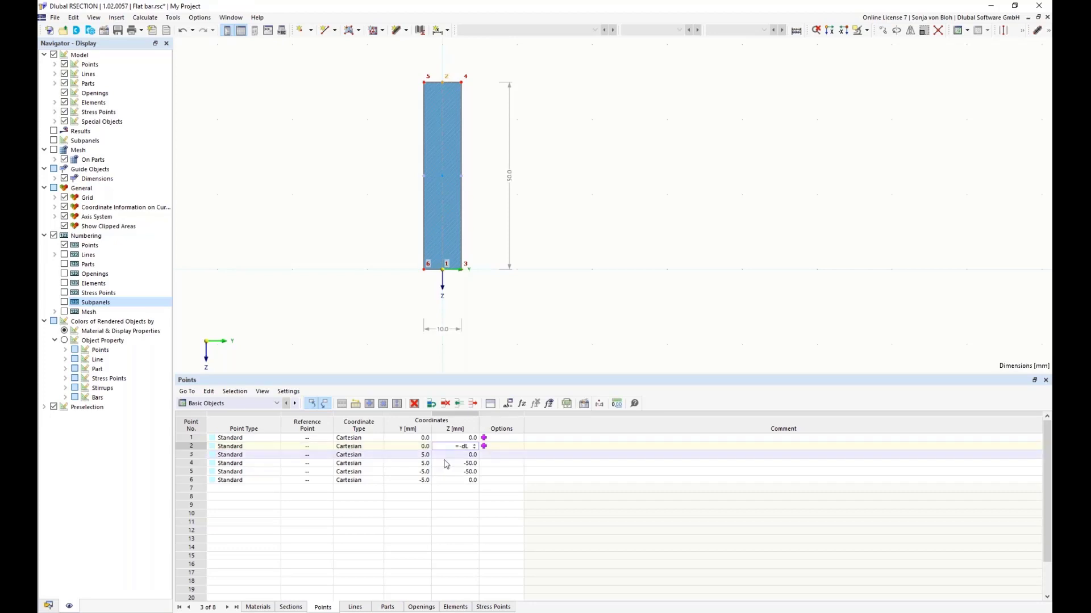
Step: Try the formula =dT for the Y coordinate of point 3
click(417, 457)
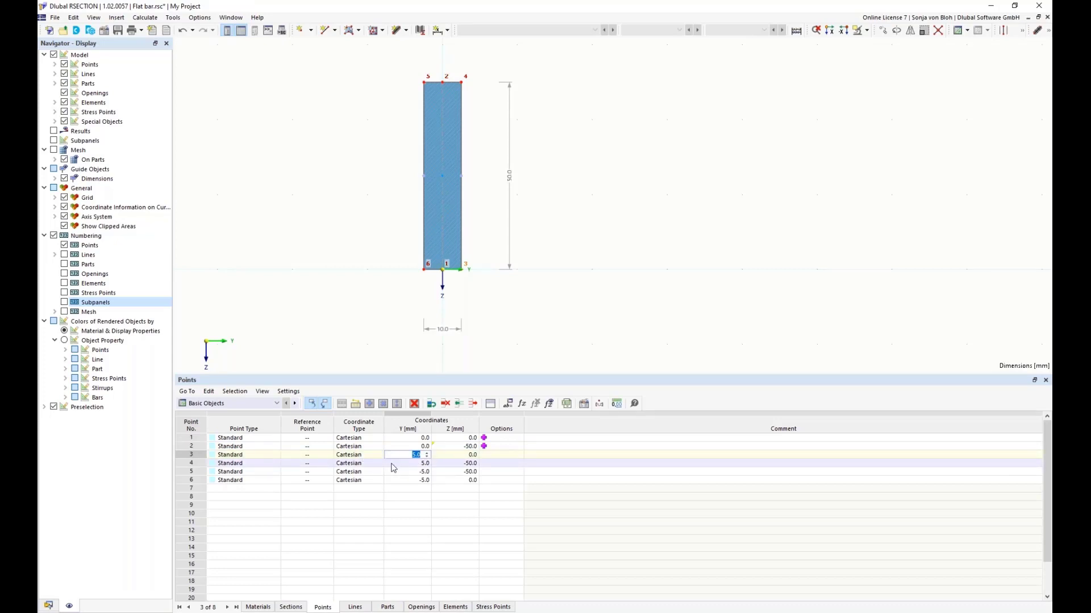
text(=dT)
key(Tab)
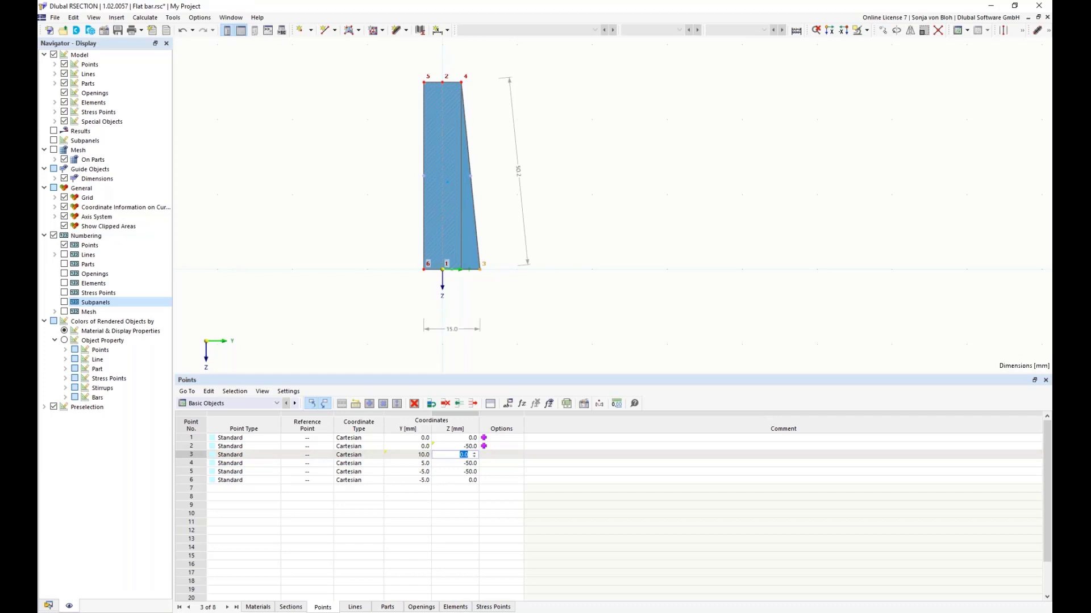
Step: Set the Y coordinate of point 3 to the formula =dT/2
click(415, 456)
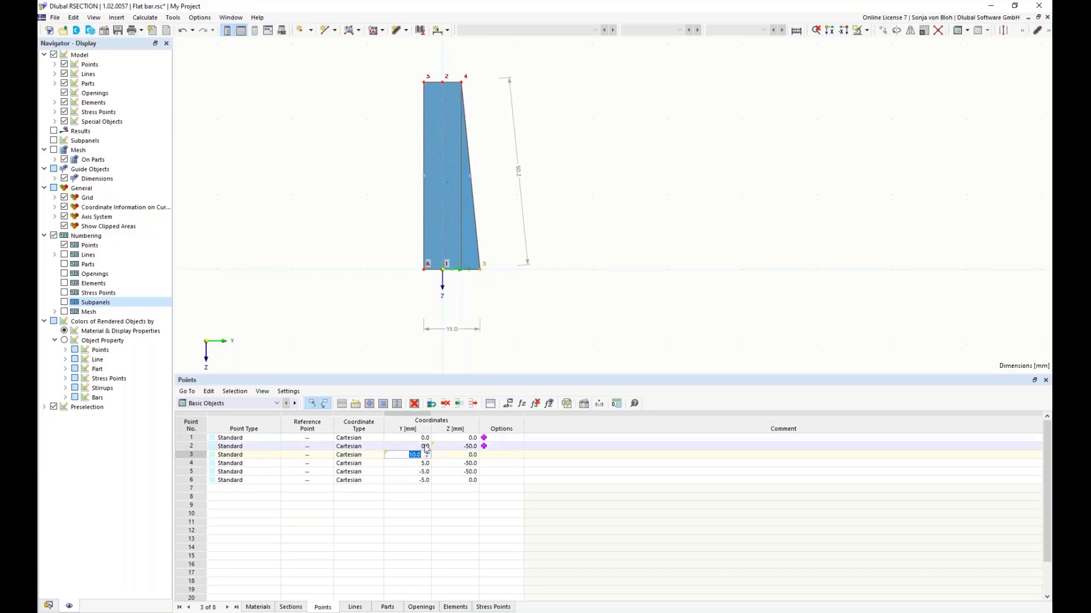
click(408, 454)
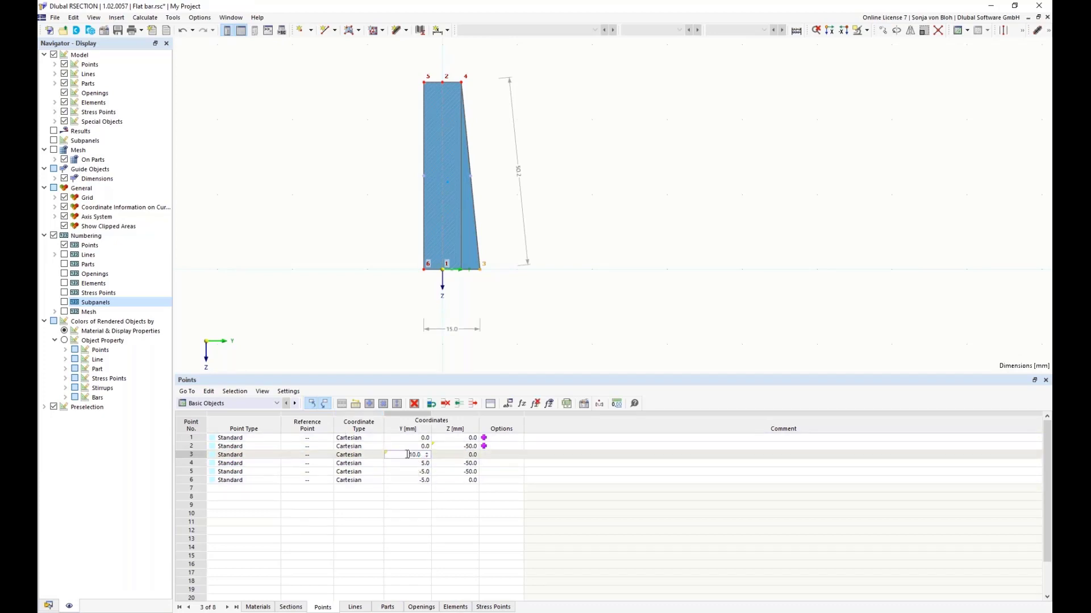
drag(407, 455, 421, 454)
text(=dT/2)
key(Tab)
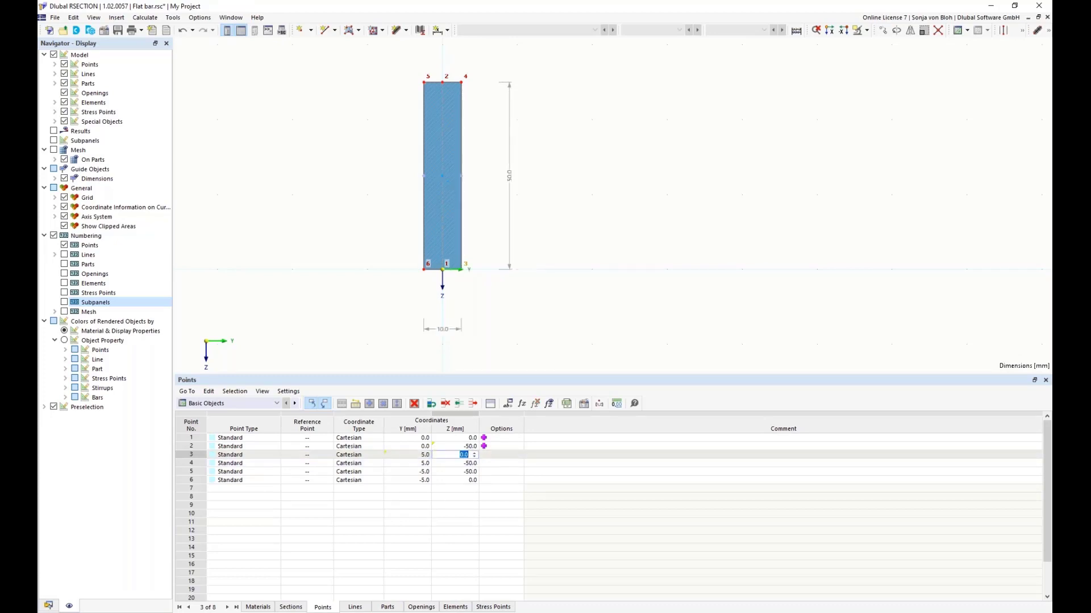
Step: Set the coordinates of point 4 to the formulas =dT/2 for Y and =-dL for Z
click(414, 464)
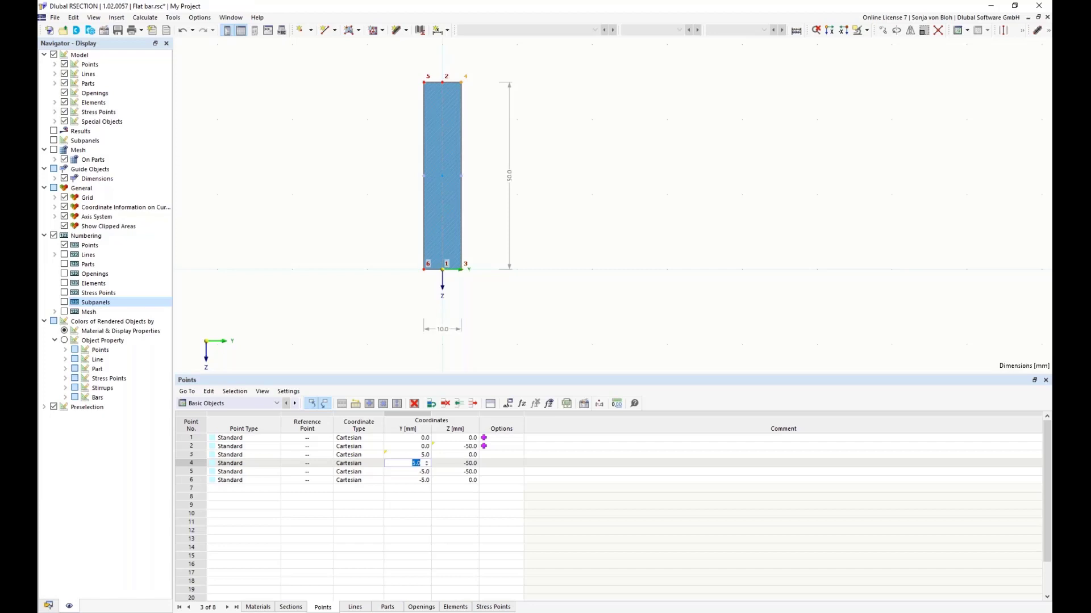
text(=dT/2)
click(446, 465)
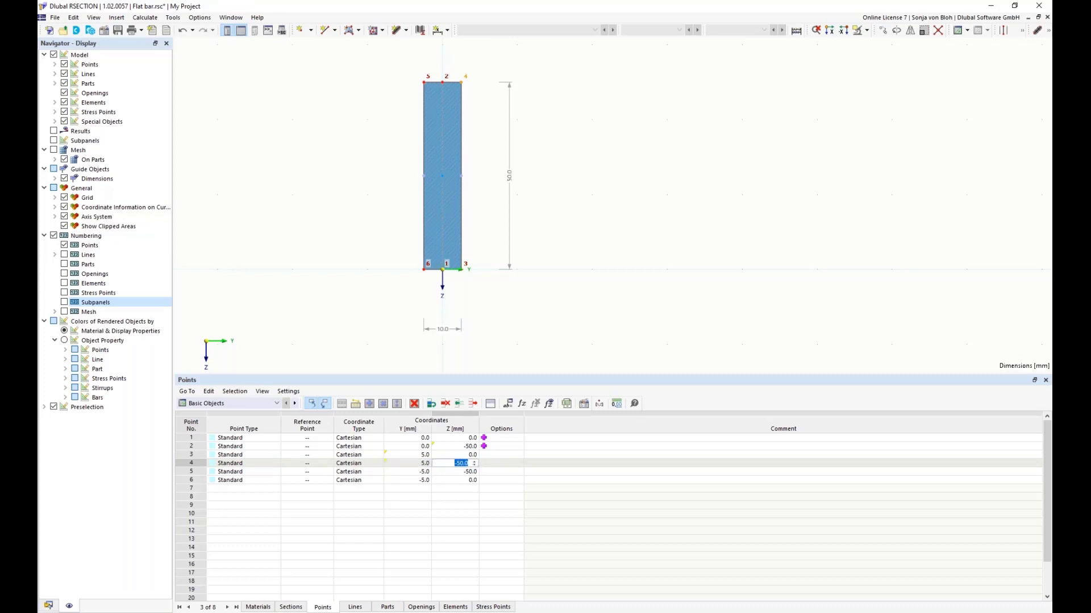
text(=-dL)
Step: Set the Y coordinate of point 5 to the formula =-dT
click(411, 472)
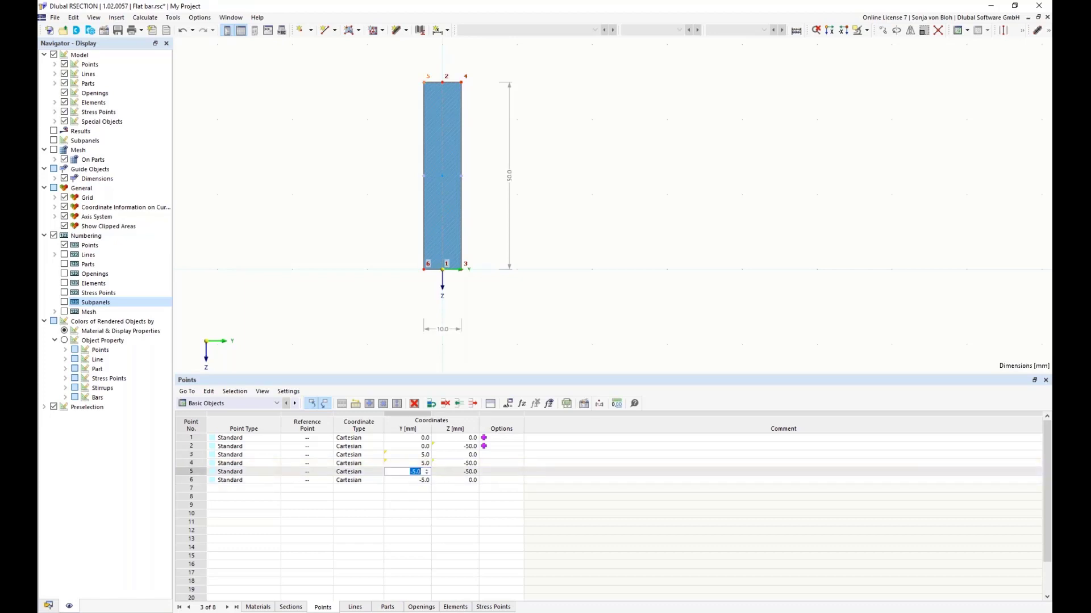
text(=-dT)
key(Tab)
Step: Set the coordinates of point 5 to the formulas =-dT/2 for Y and =-dL for Z
click(412, 473)
text(=)
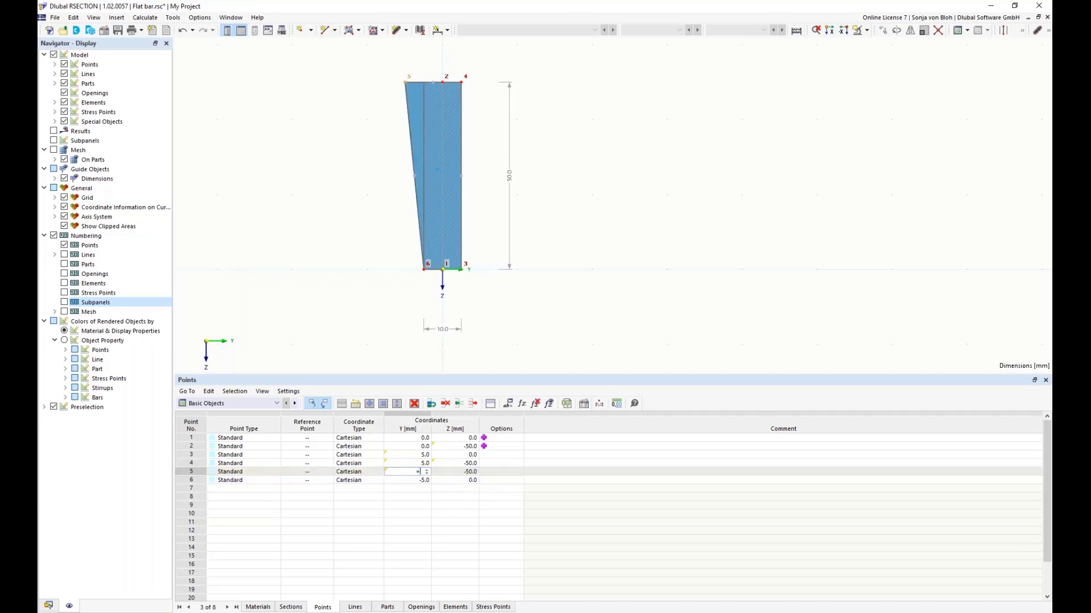
text(-dT/2)
key(Tab)
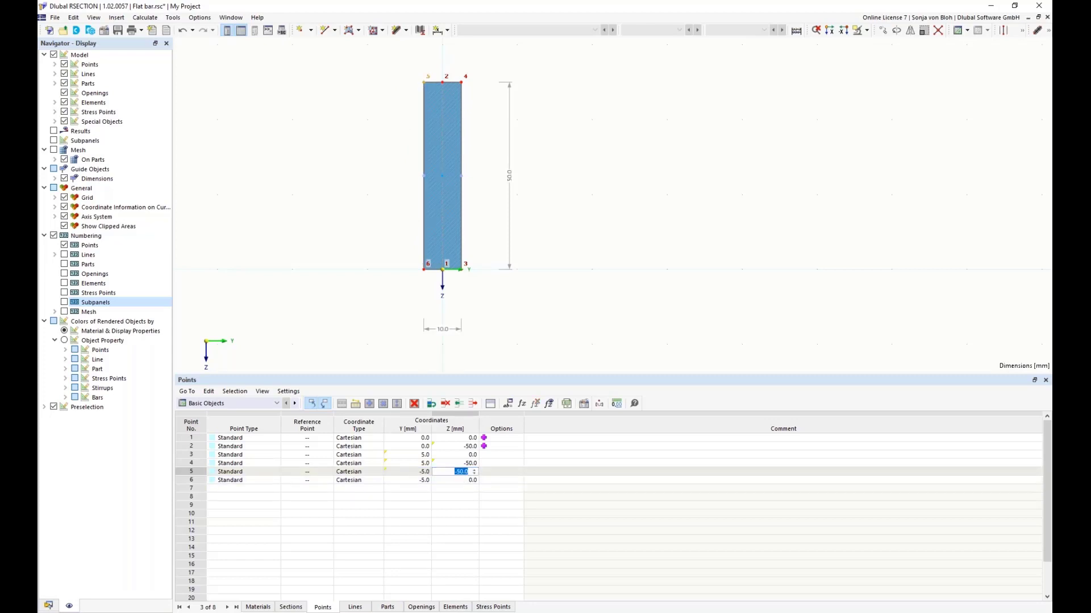
text(=-DL)
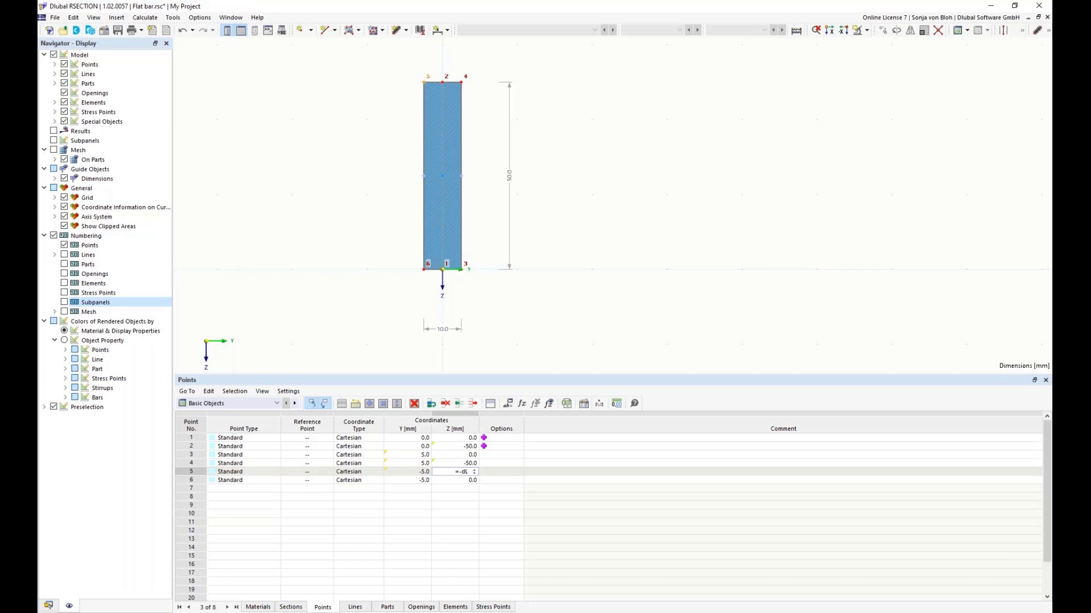
Step: Set the Y coordinate of point 6 to the formula =-dT/2
click(414, 482)
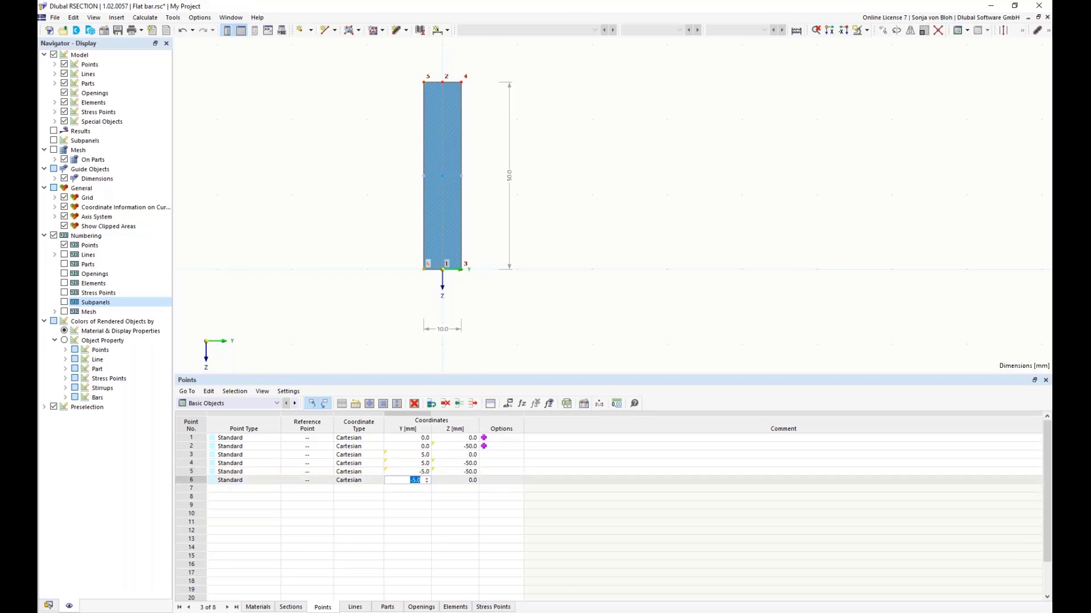
text(=-dT/2)
key(Tab)
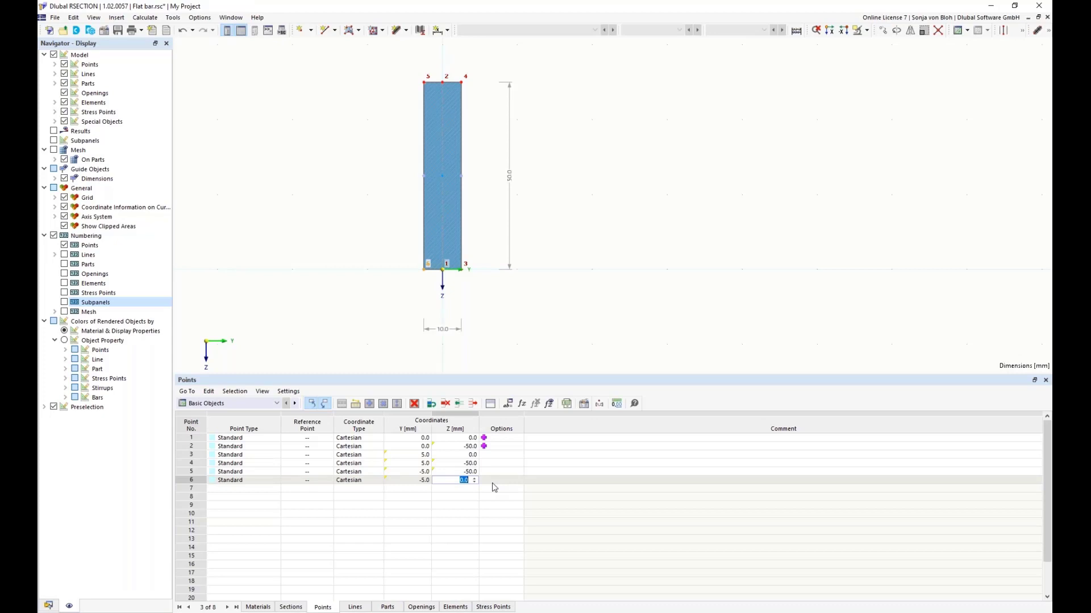
Step: Set the thickness of element 1 to the formula =dT
click(462, 608)
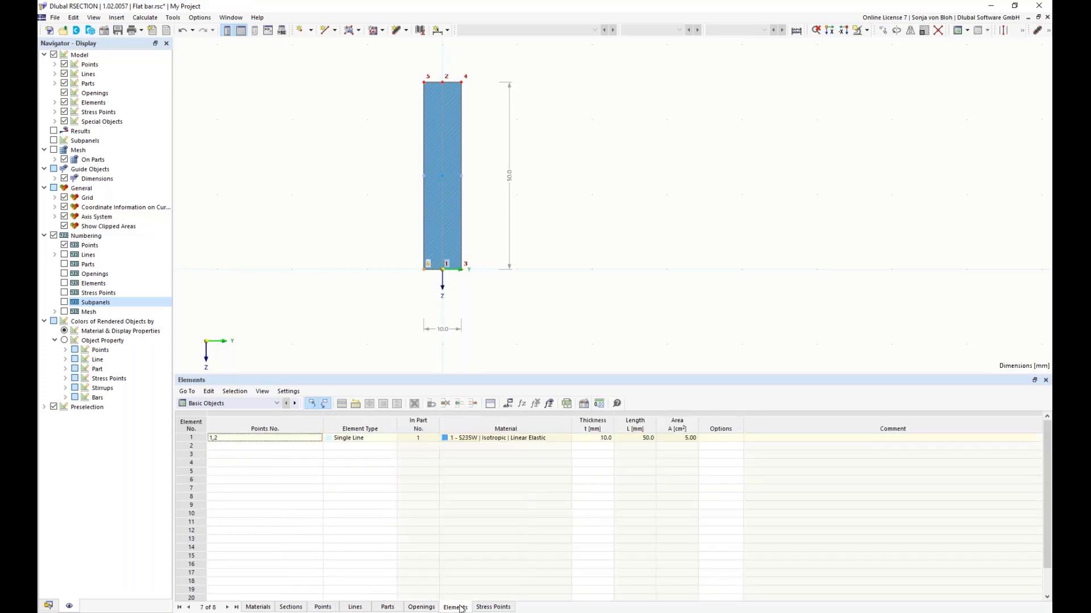
click(598, 438)
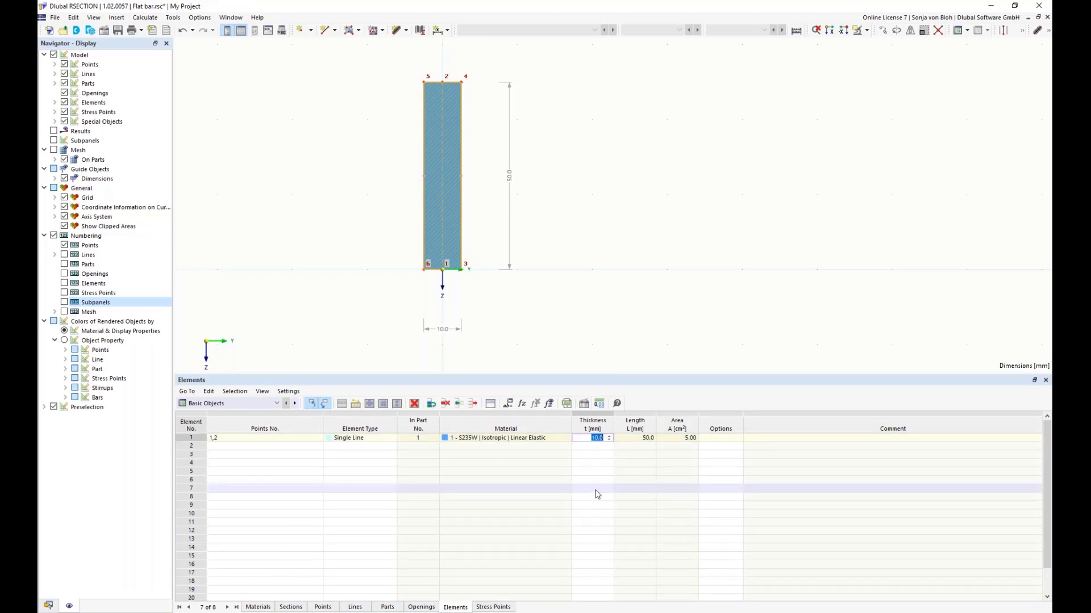
text(=dT)
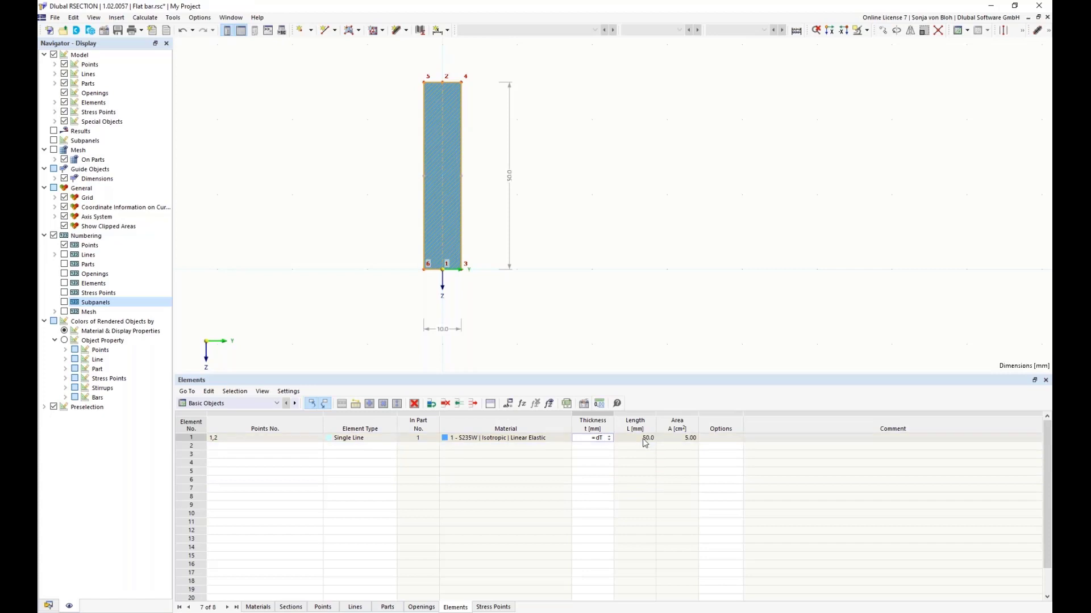
key(Return)
Step: Enlarge the model view and open the global parameters in a smaller dialog beside the flat bar
drag(561, 377, 567, 472)
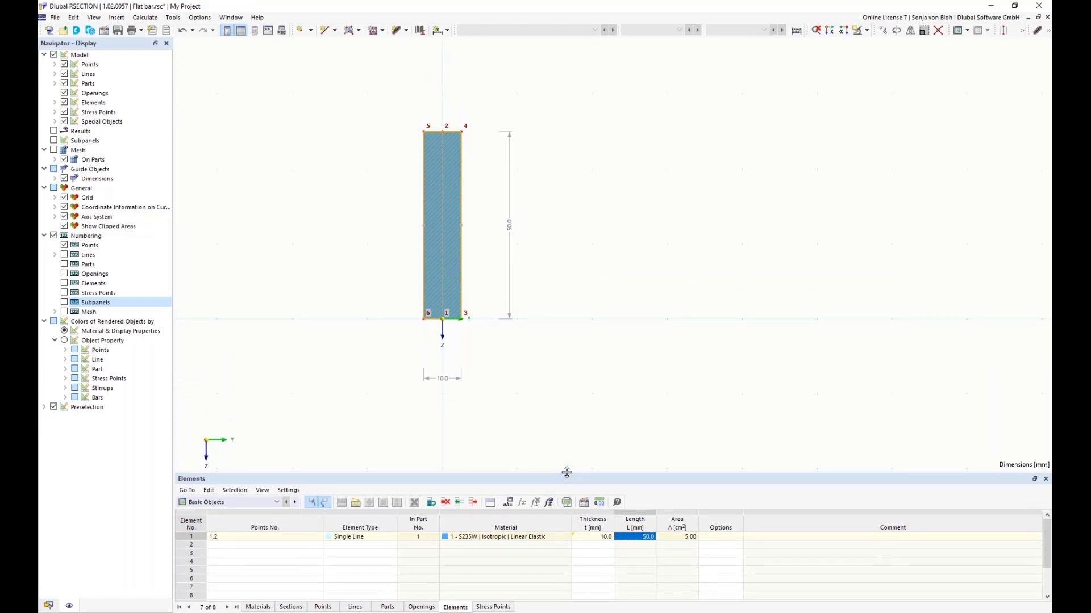
click(507, 503)
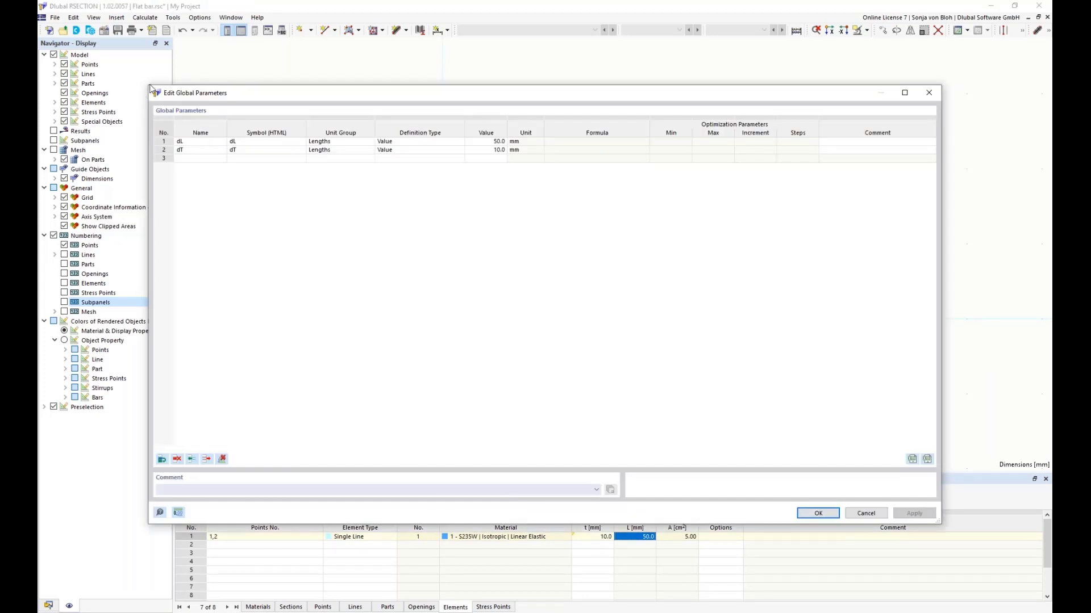
drag(150, 86, 393, 276)
drag(490, 287, 586, 113)
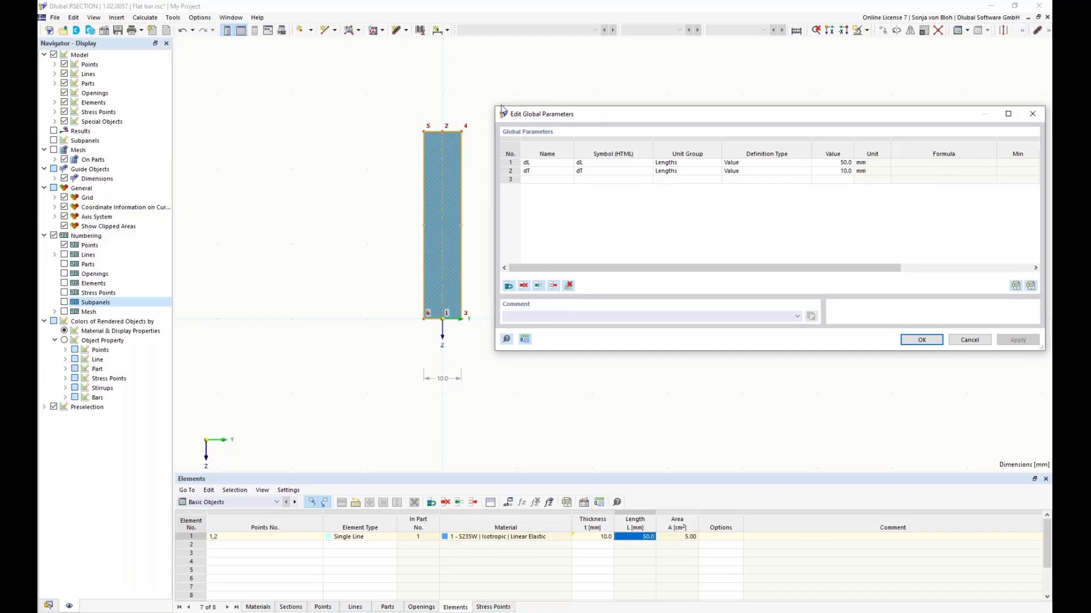
drag(502, 110, 528, 121)
drag(612, 133, 613, 125)
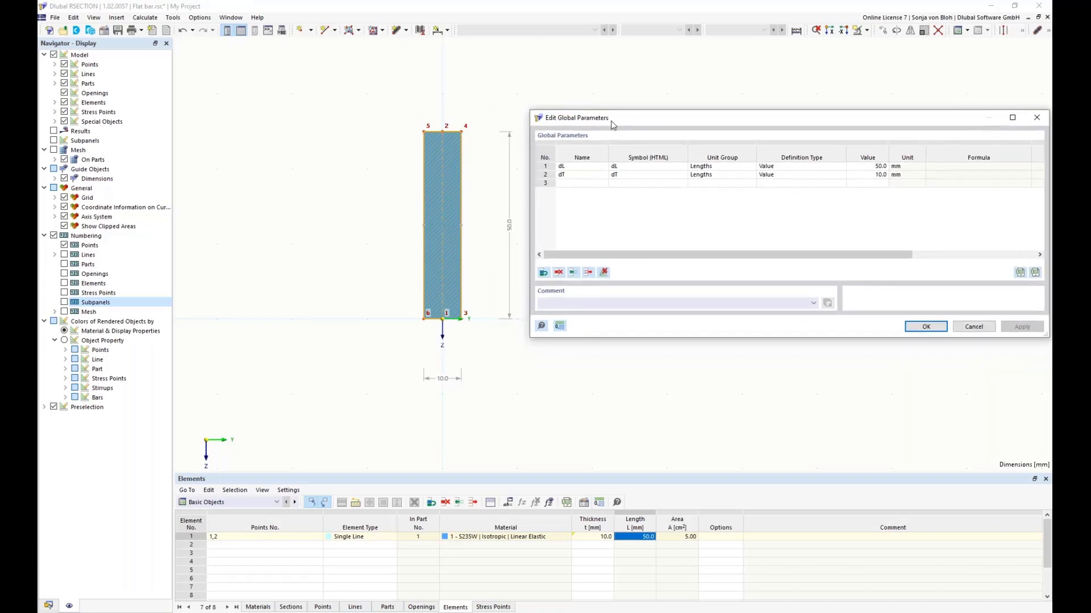
Step: Test the parametric flat bar by applying global parameter values of 40 mm for dL and 5 mm for dT
double_click(872, 167)
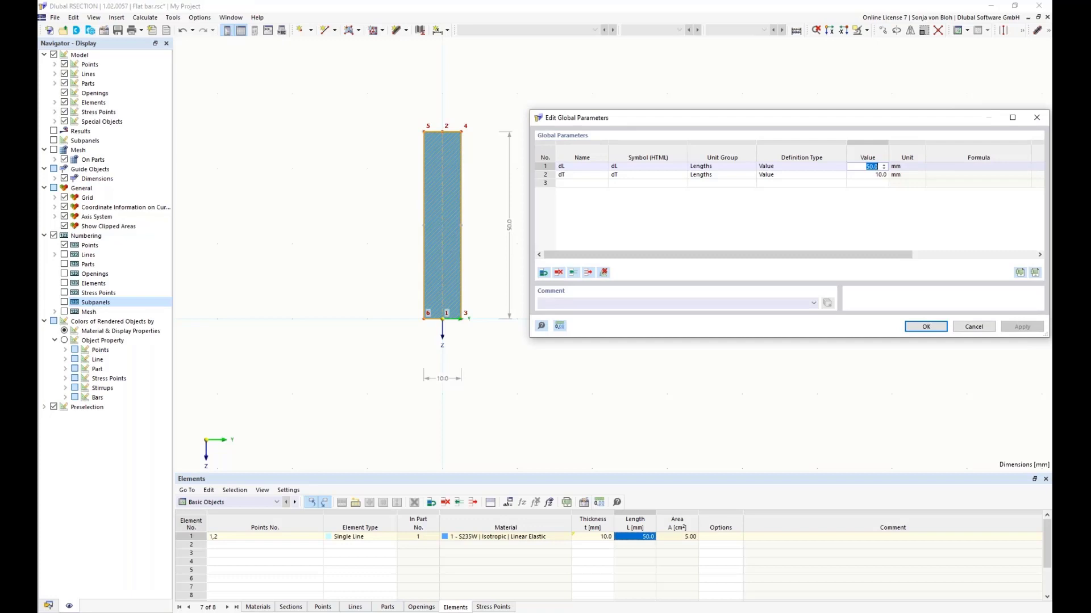
text(40)
double_click(859, 176)
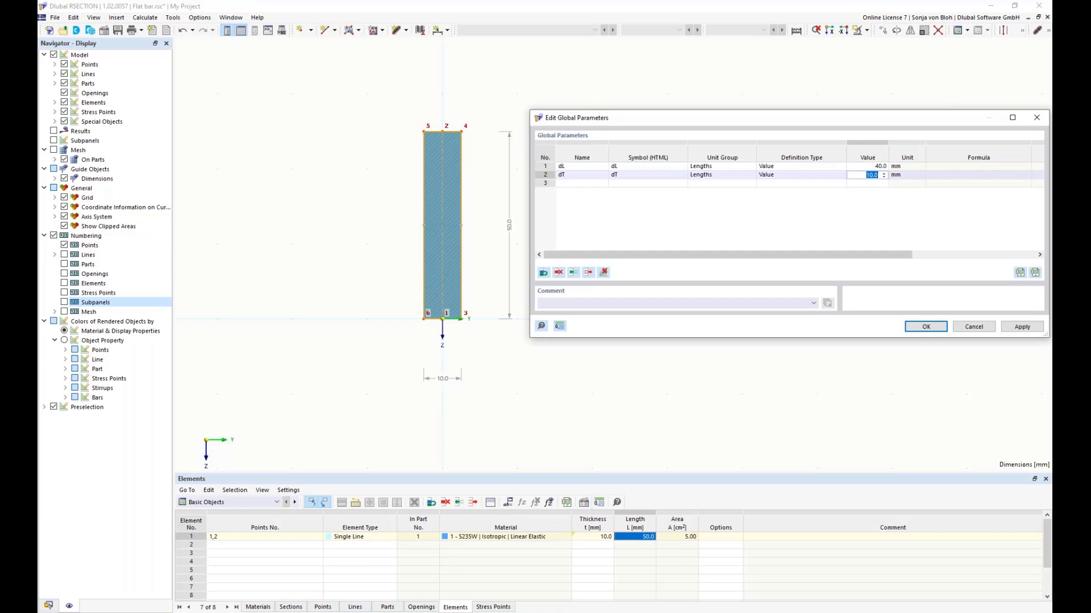
text(5)
click(863, 166)
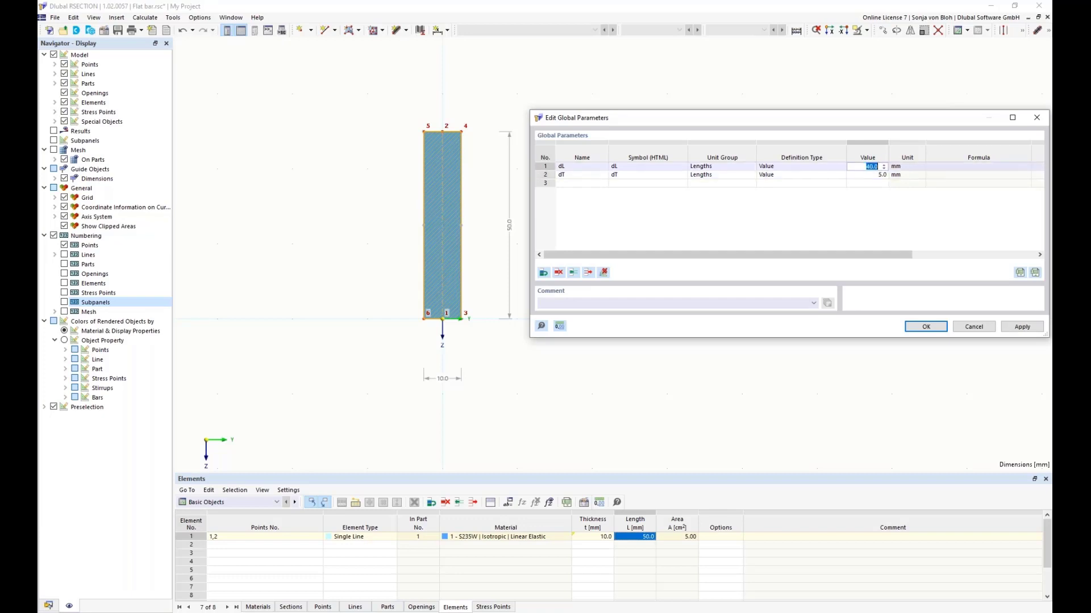
click(1009, 328)
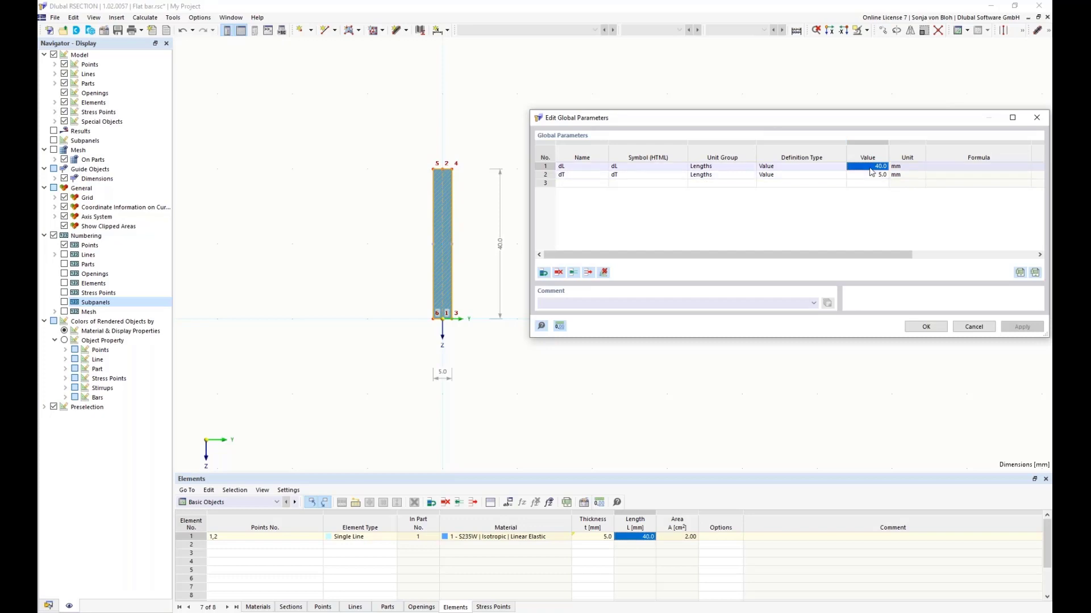
Step: Set the global parameters dL to 50 mm and dT to 10 mm and confirm them
text(50)
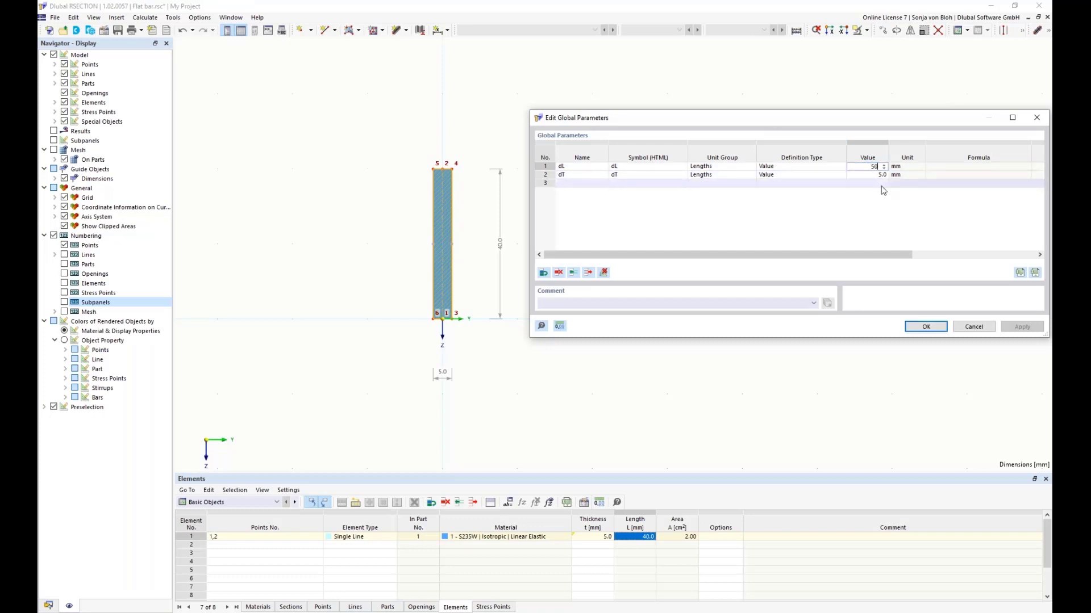
click(875, 175)
text(10)
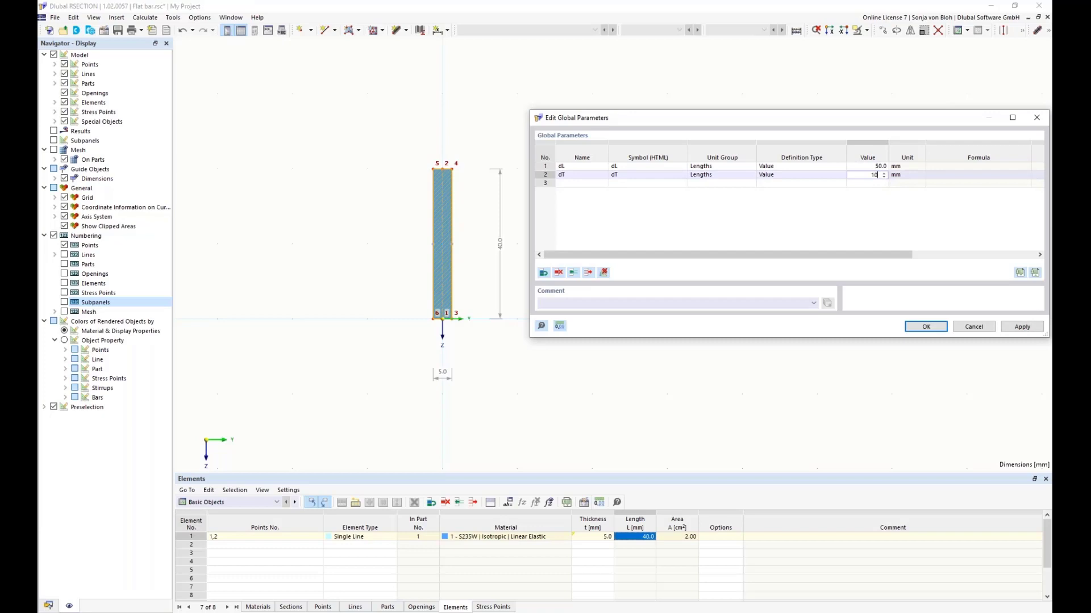
click(925, 327)
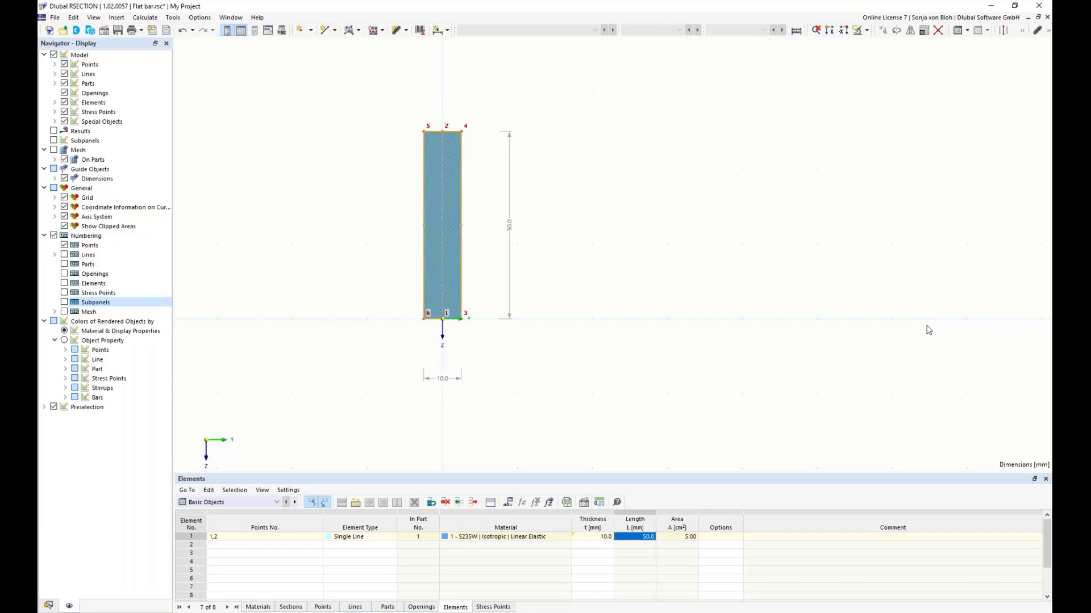
Step: Select the entire flat bar and begin saving it as a block named "Block with parameters"
drag(353, 73, 710, 444)
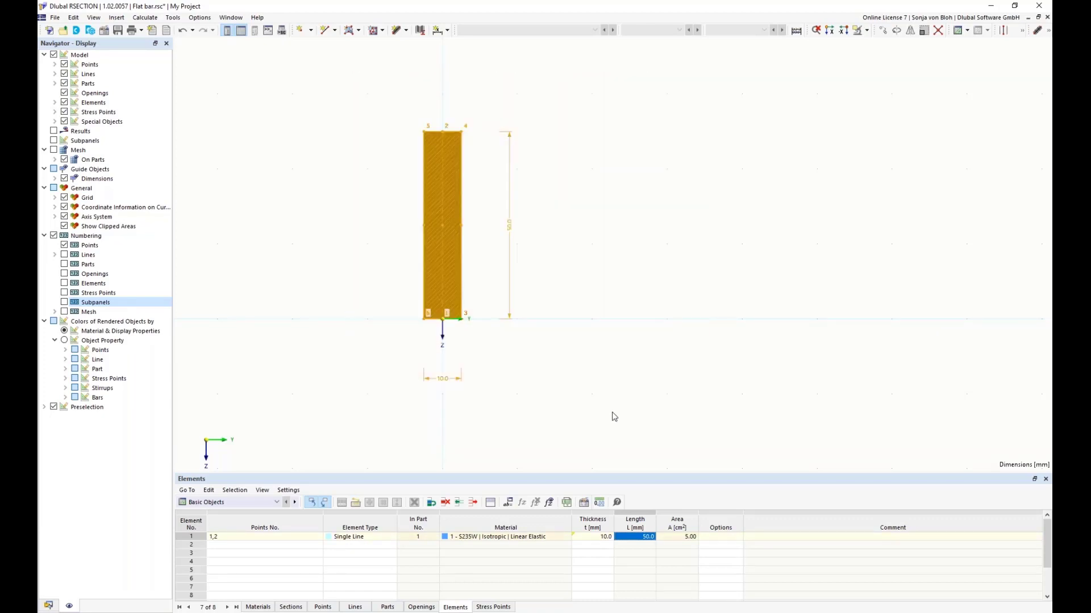
click(56, 19)
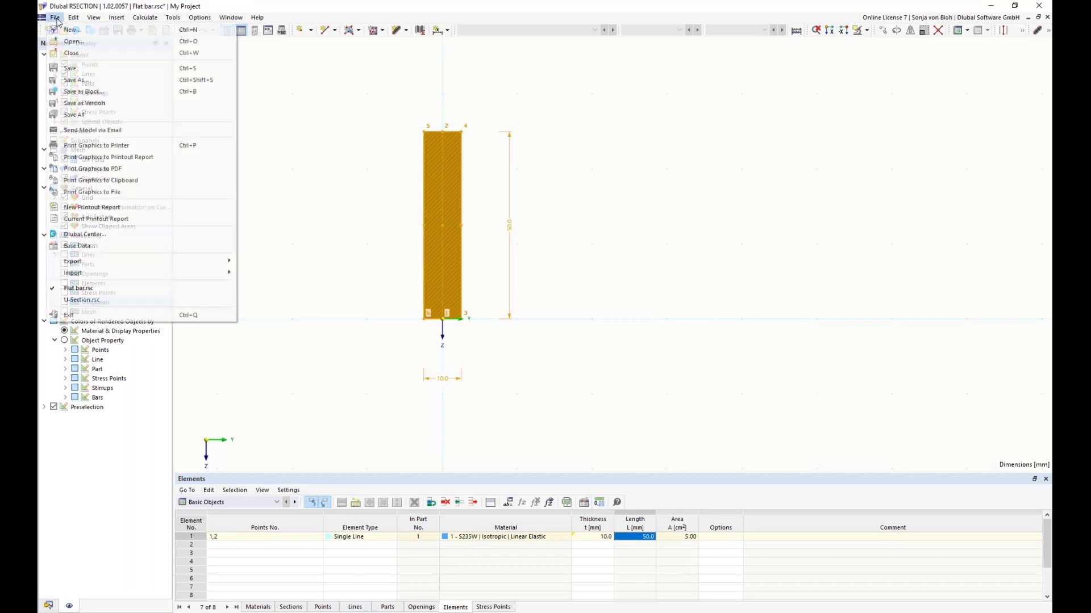
click(79, 91)
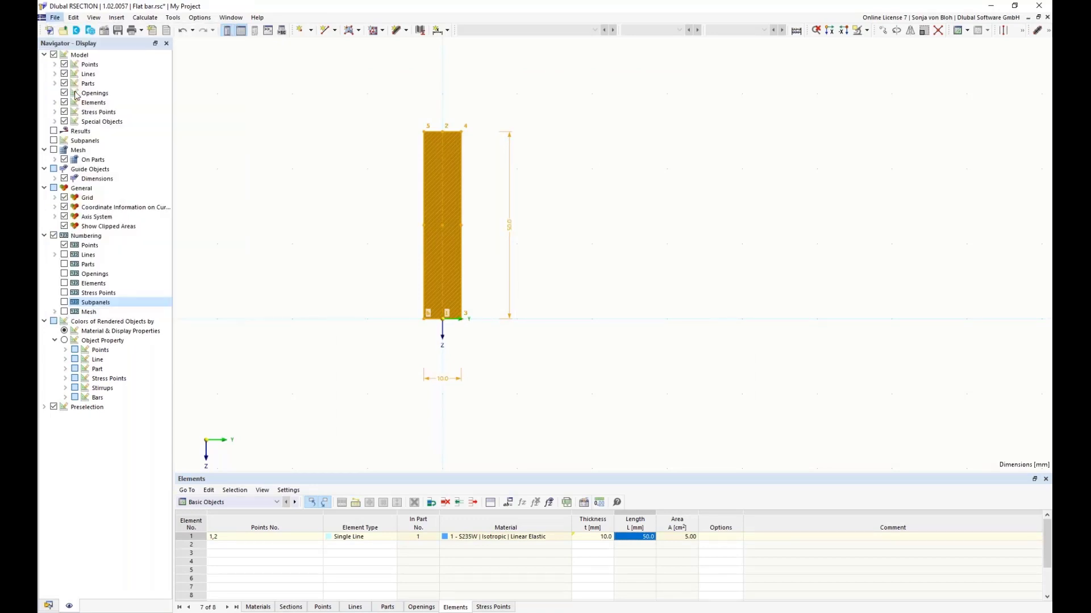
drag(427, 151, 475, 166)
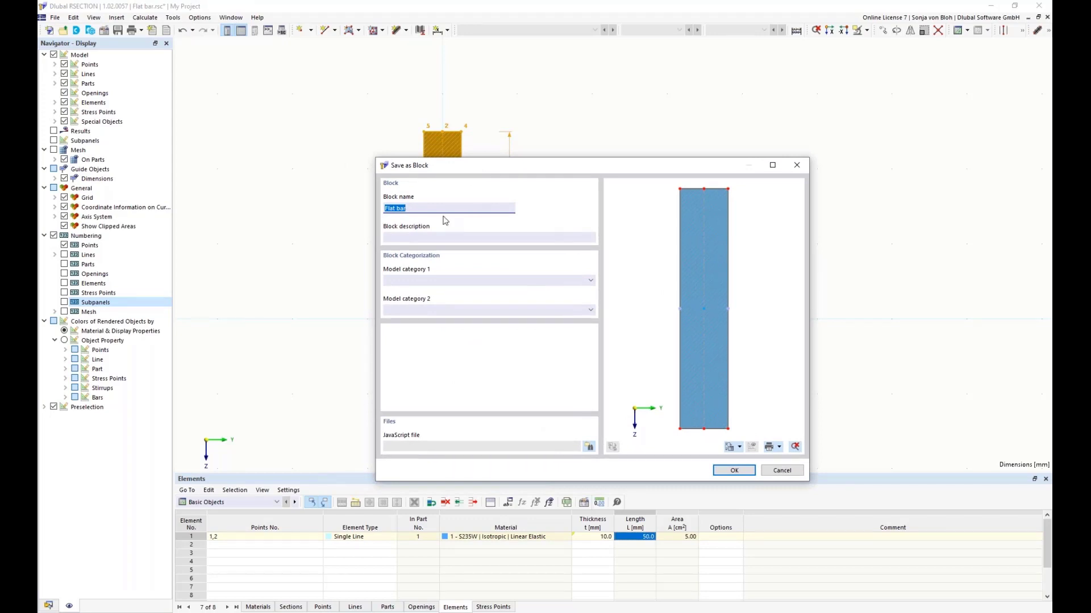
text(Block with parameters)
Step: Assign model category 1 Thin-Walled Sections | Others to the block and save it
click(594, 282)
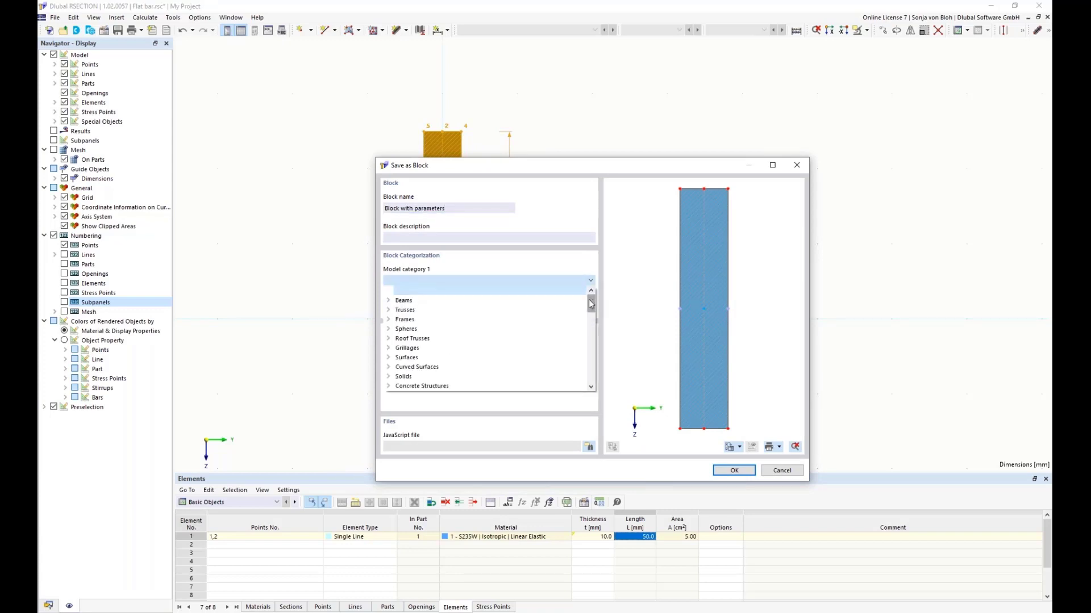
drag(591, 304, 598, 391)
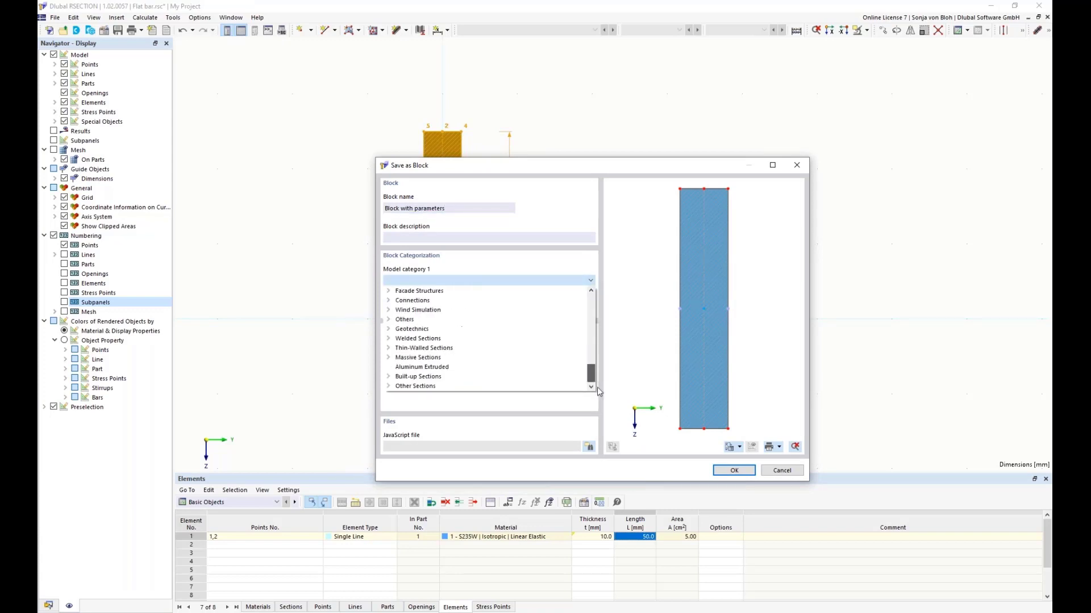
click(388, 349)
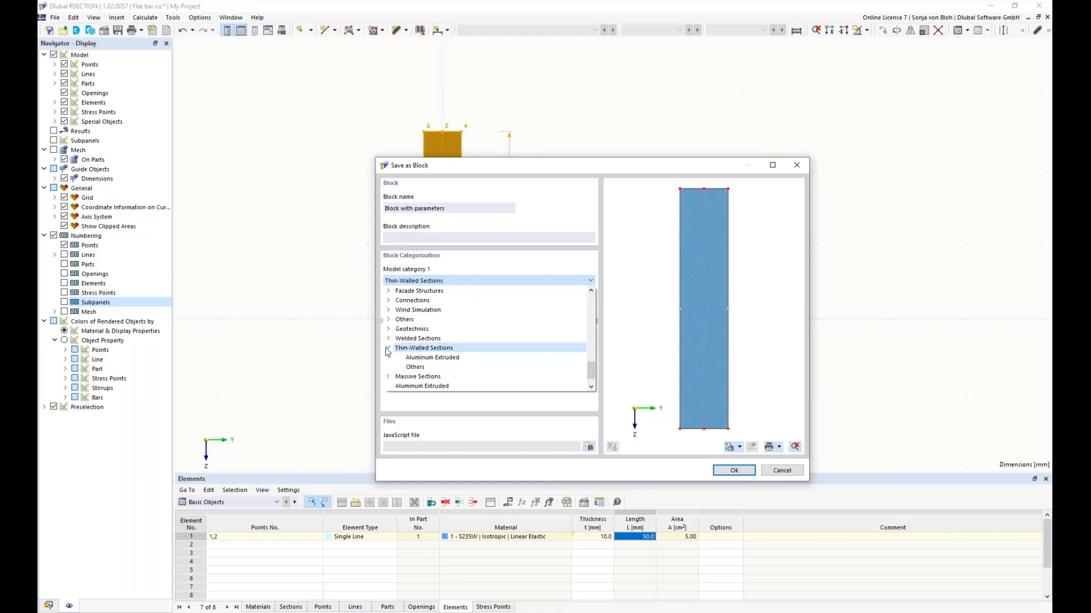
click(416, 368)
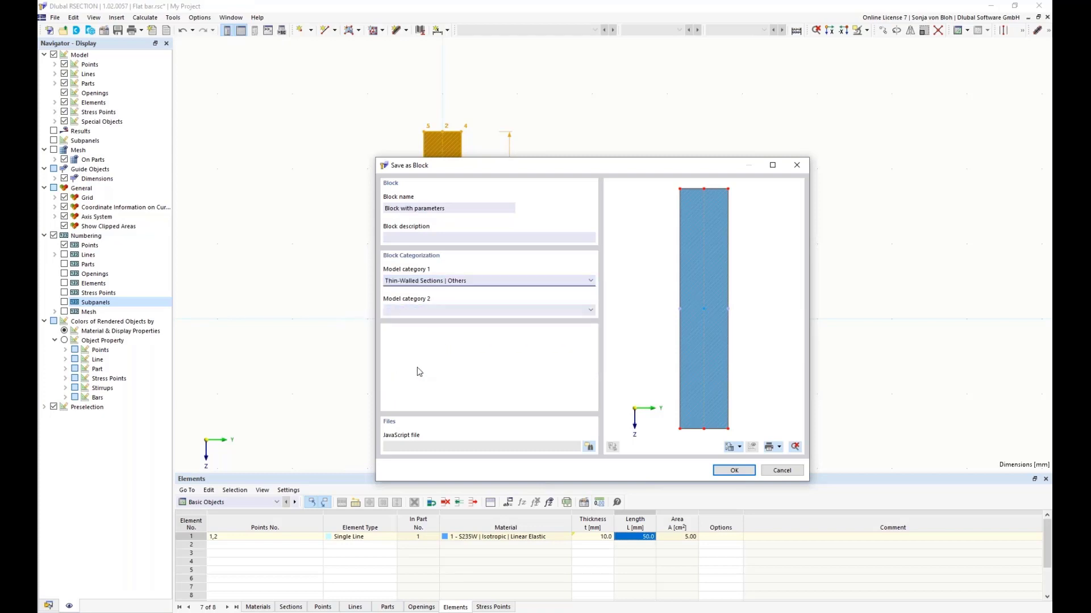
click(727, 469)
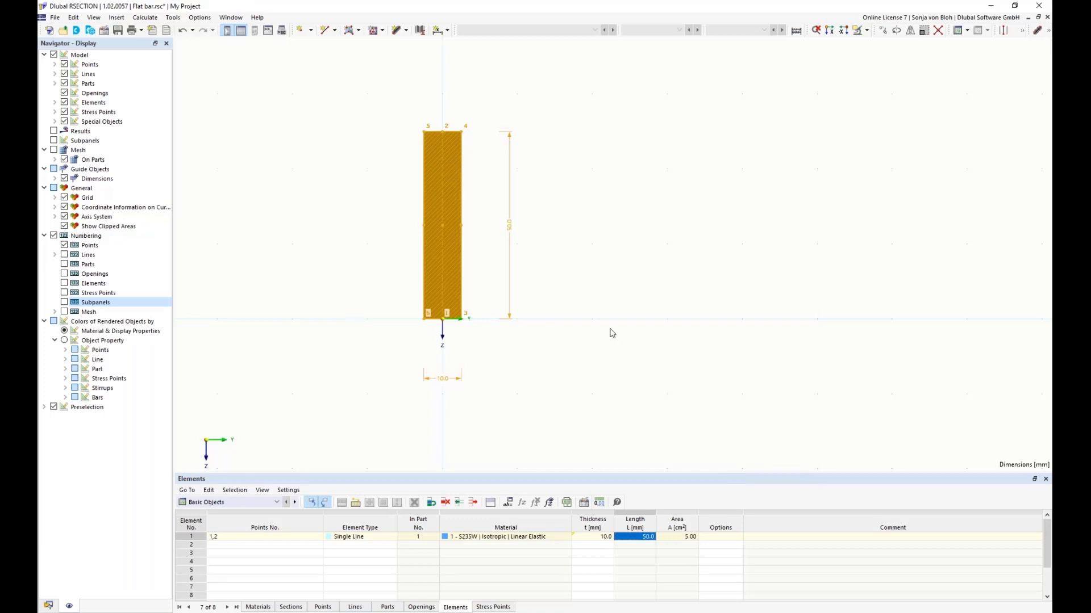
Step: Clear the selection and load the saved block "Block with parameters" from the thin-walled sections for insertion
click(277, 150)
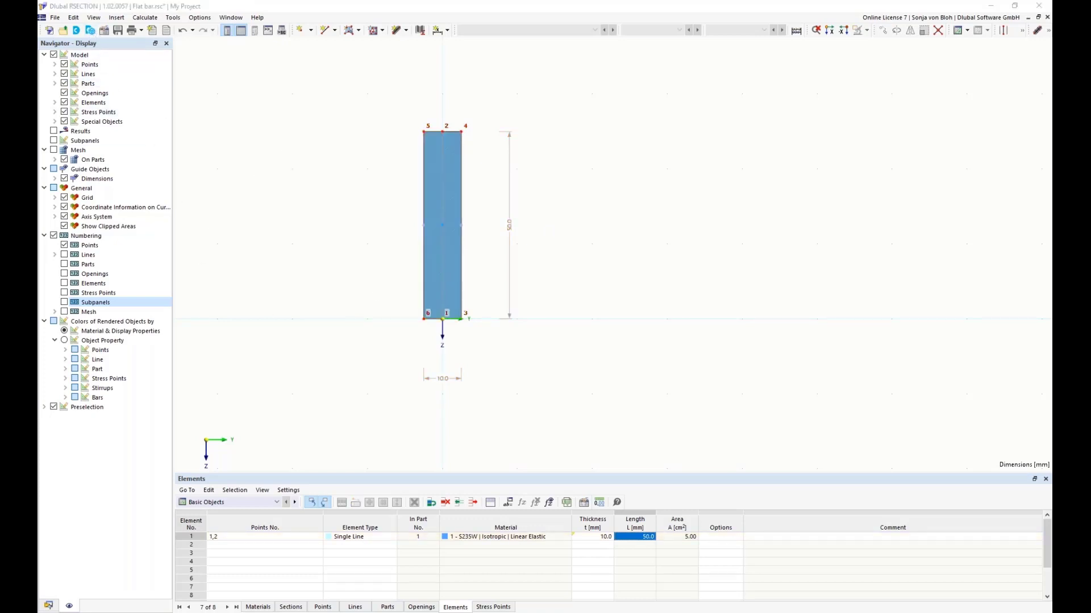
click(394, 196)
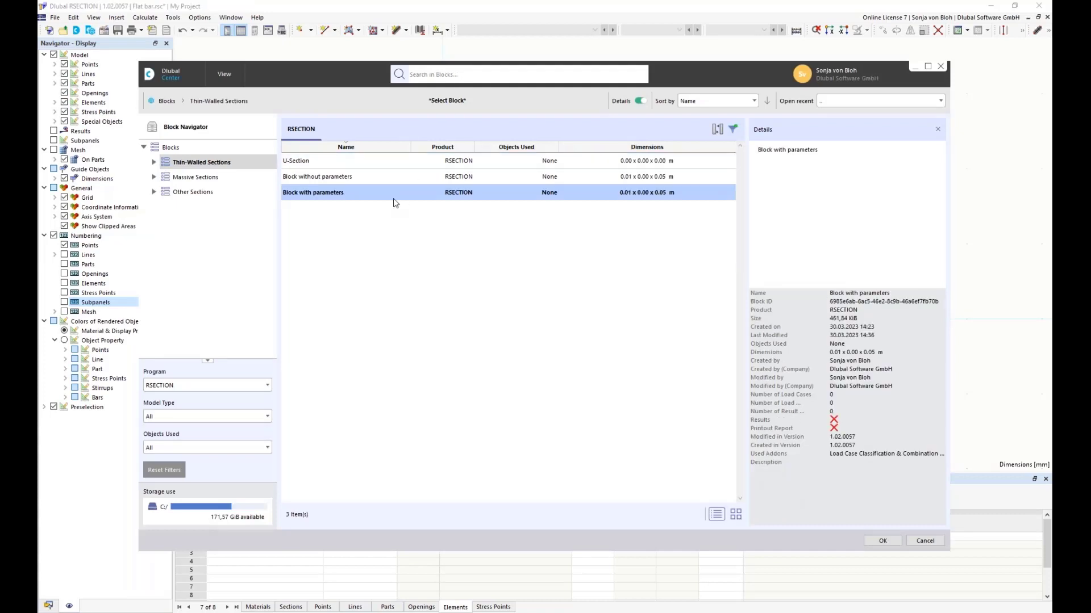
click(882, 541)
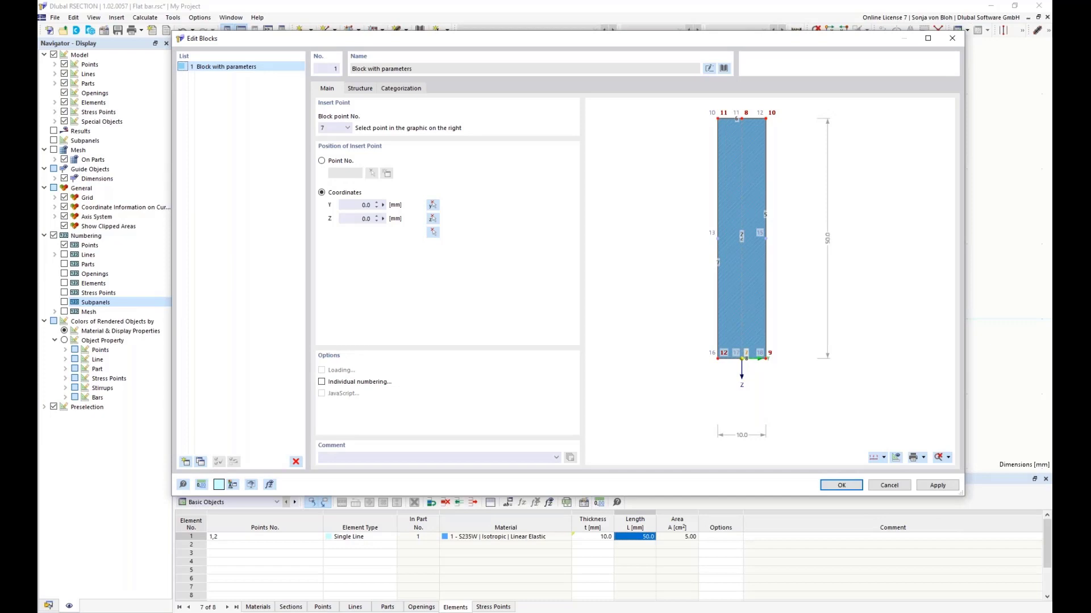
Step: Set the length parameter dL of the block being inserted to 40 mm and return to its insert point settings
click(361, 89)
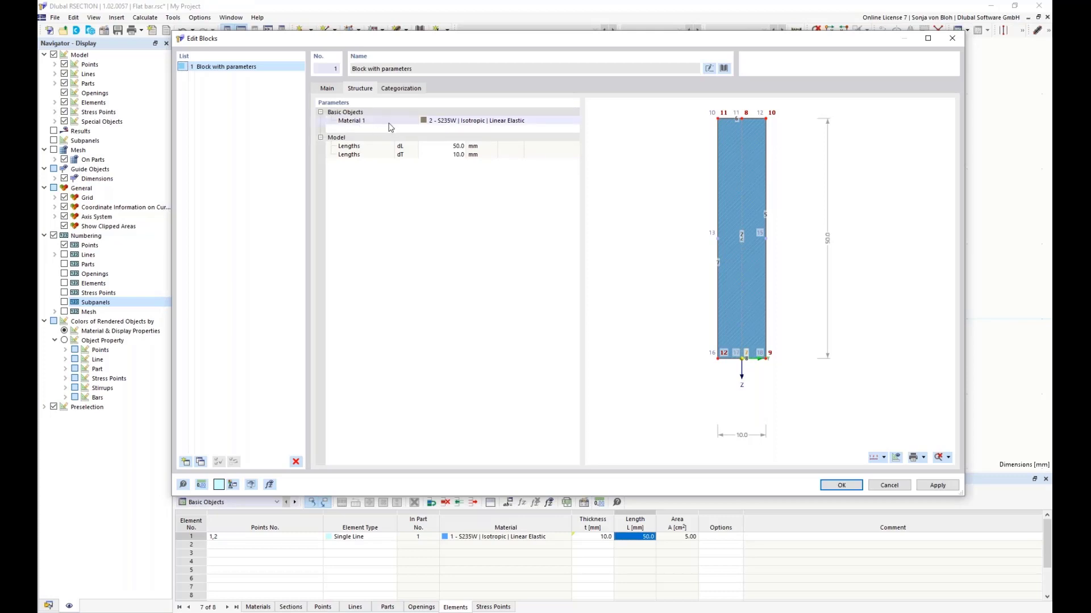
click(448, 146)
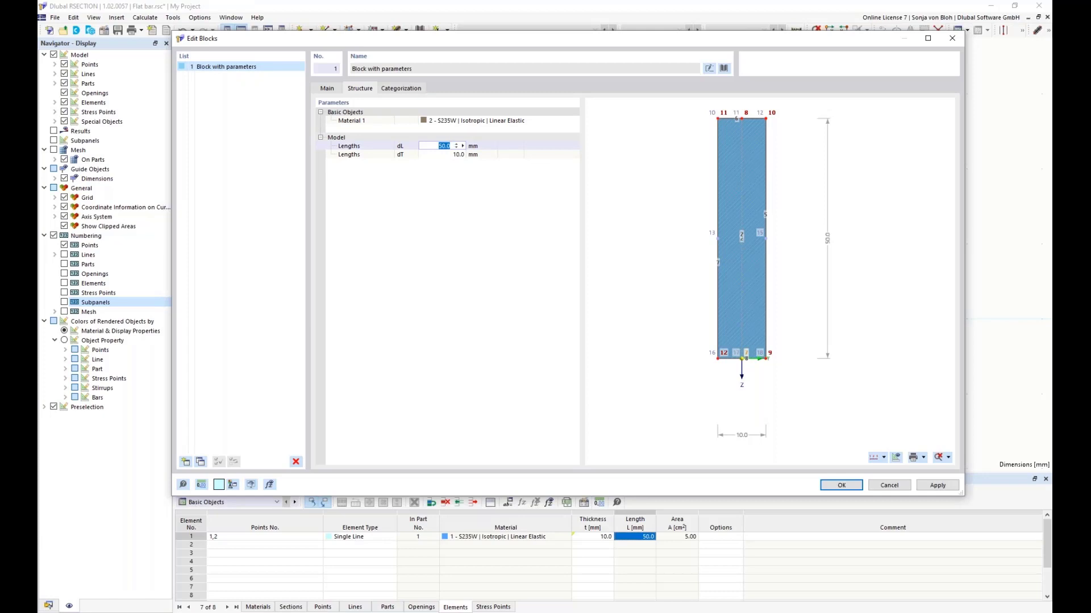
text(40)
key(Tab)
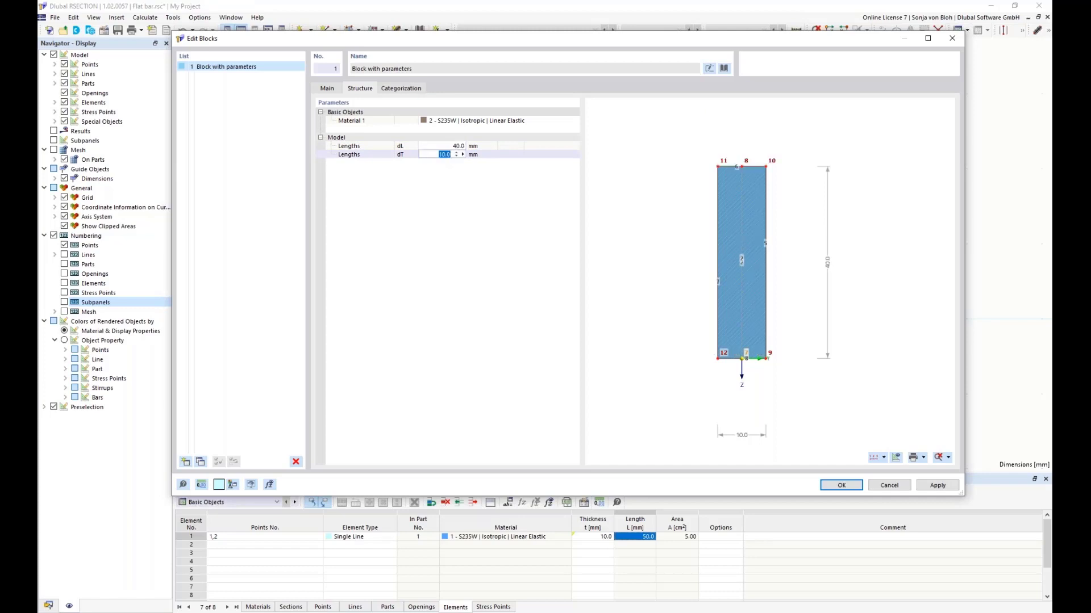
click(327, 88)
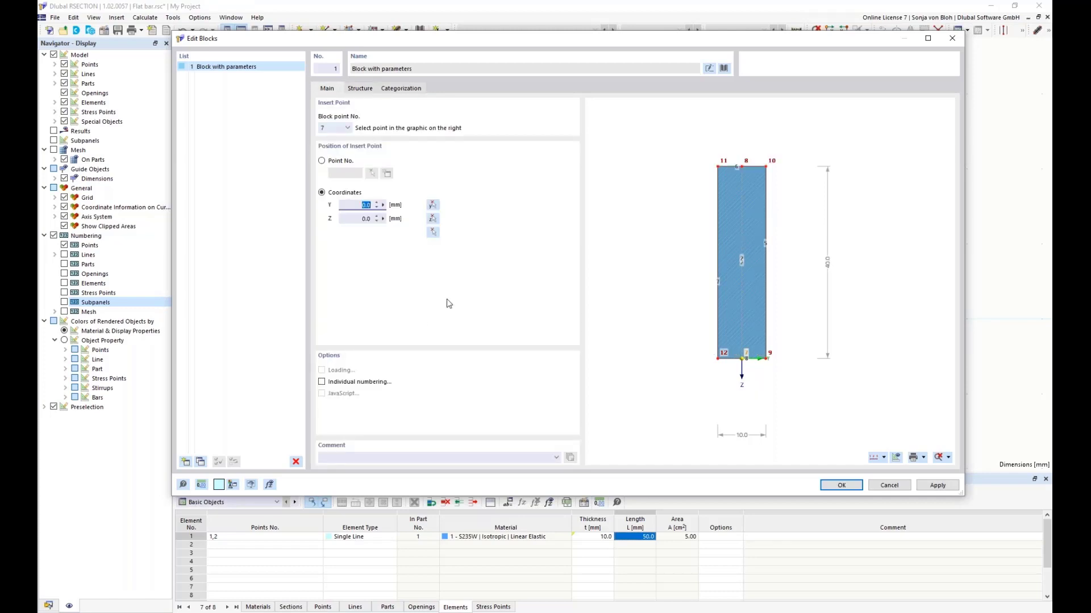
Step: Pick the block's insert point in the model at Y 60 mm, Z 0 mm and insert the block
click(432, 232)
click(667, 318)
click(844, 487)
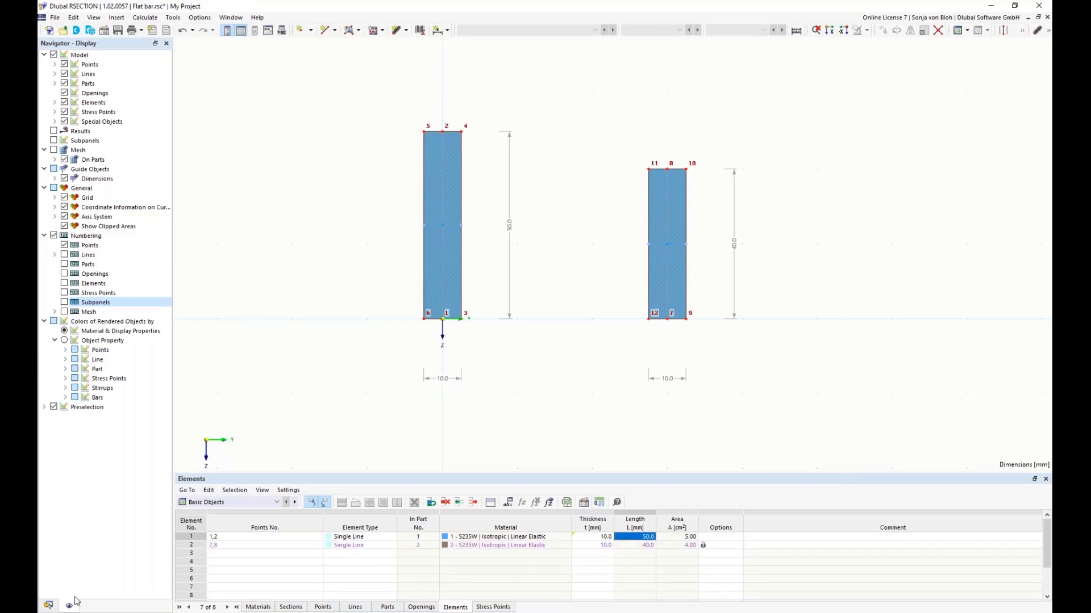
Step: Reopen the inserted block "Block with parameters" from the model data and set its length parameter dL to 50 mm
click(49, 606)
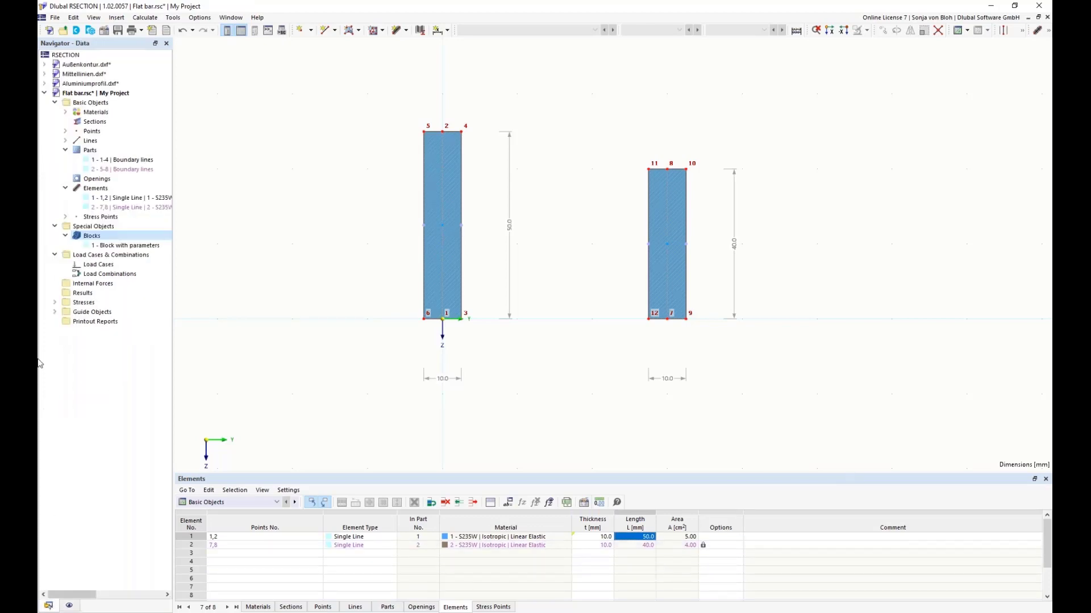
click(131, 246)
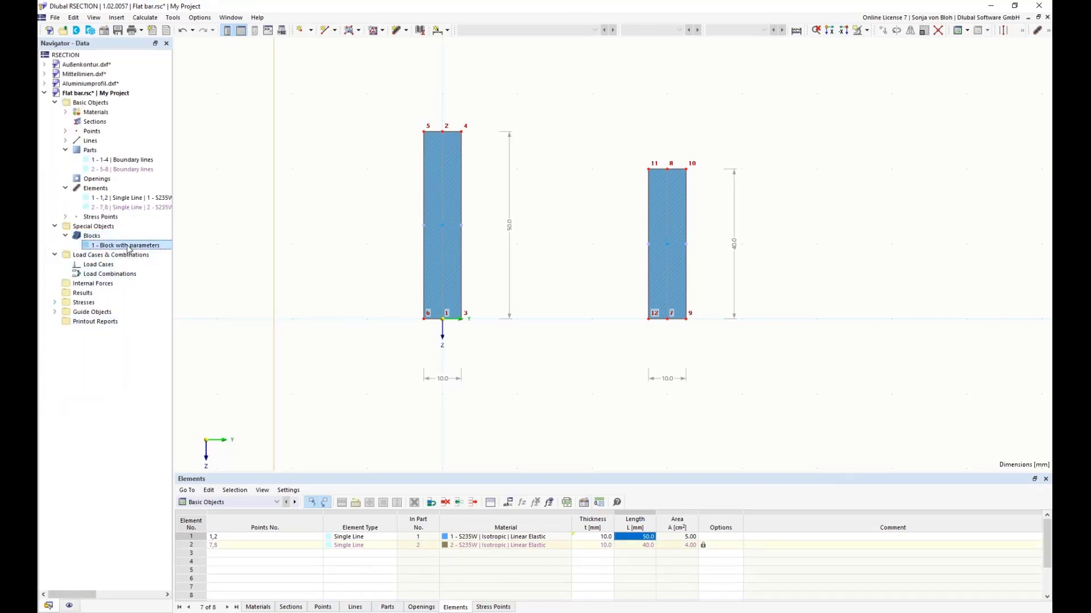
double_click(129, 247)
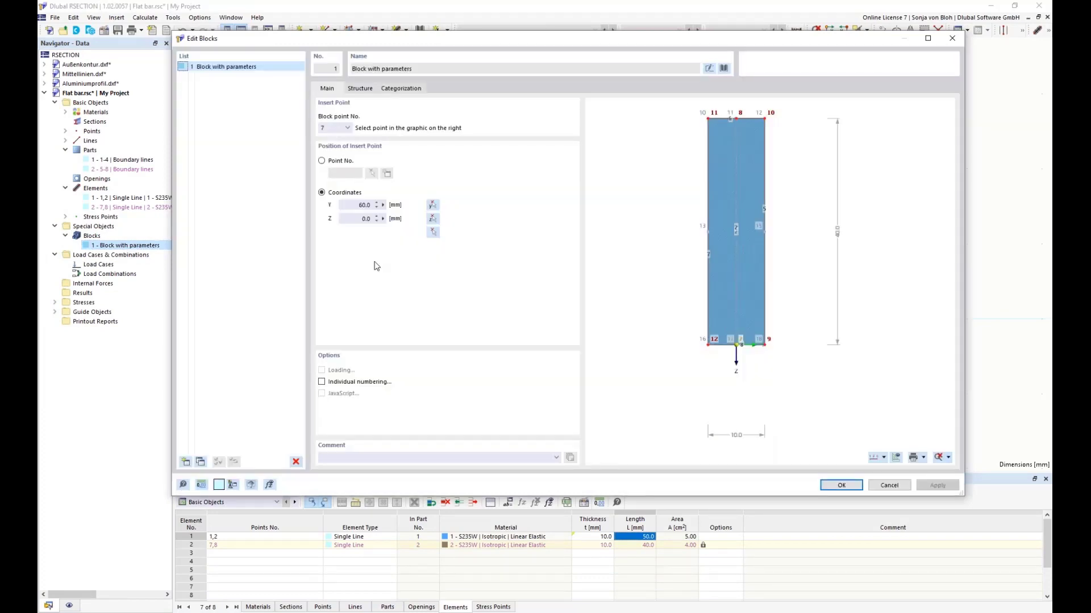
click(368, 88)
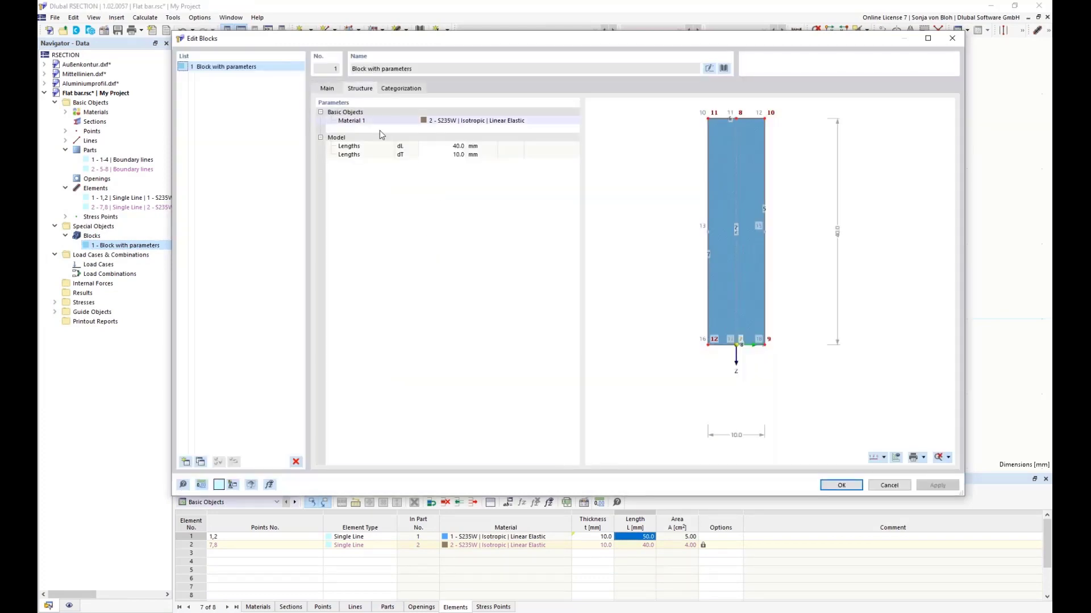
click(445, 146)
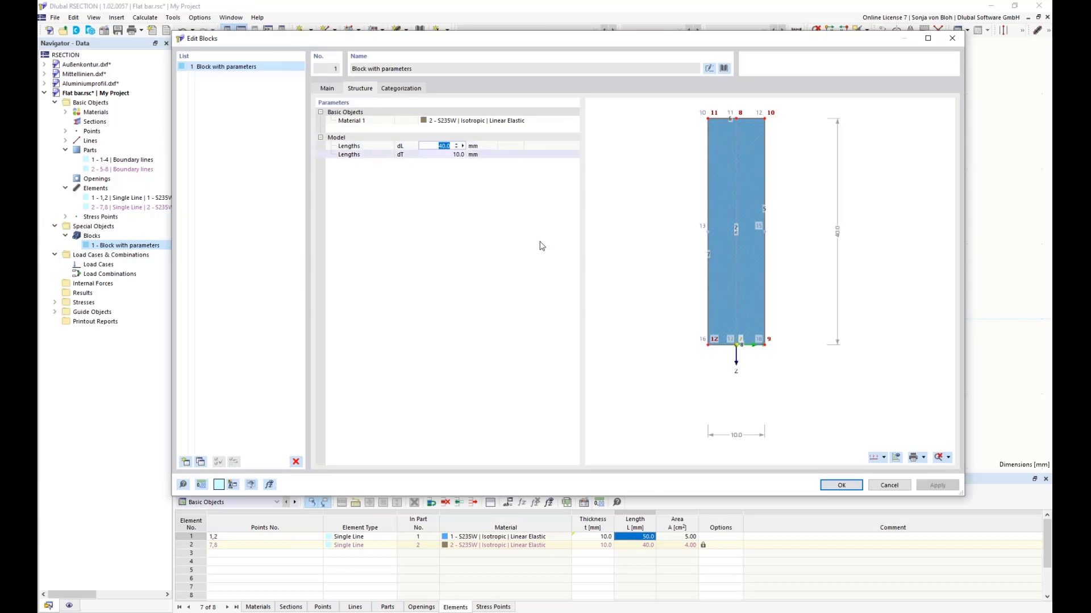
text(50)
click(841, 486)
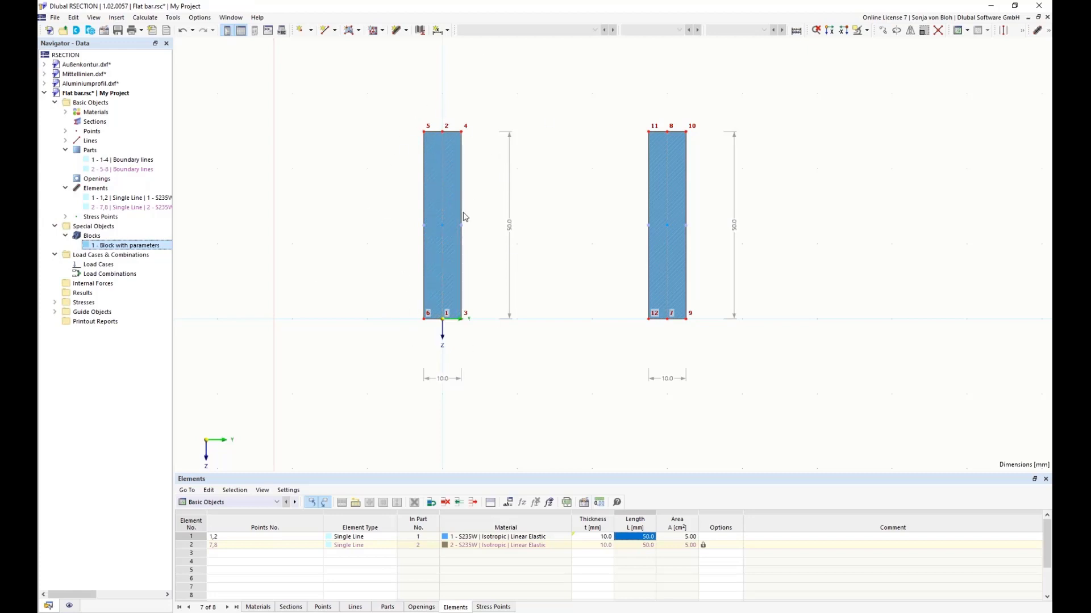
Step: Set the global parameter dL to 60 mm and apply it to the model
click(509, 503)
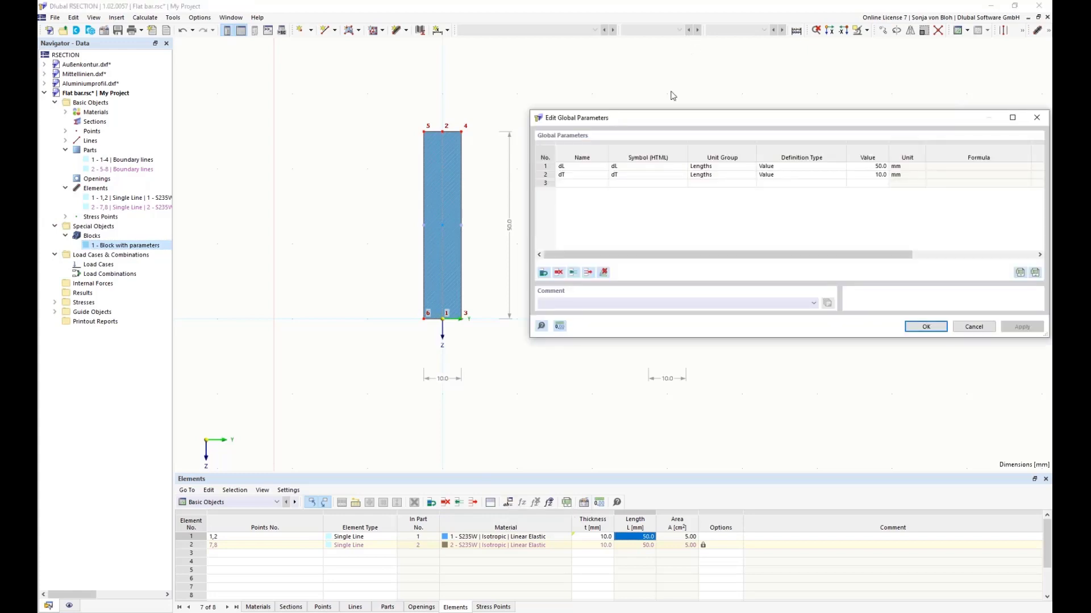
drag(664, 118, 651, 339)
click(858, 388)
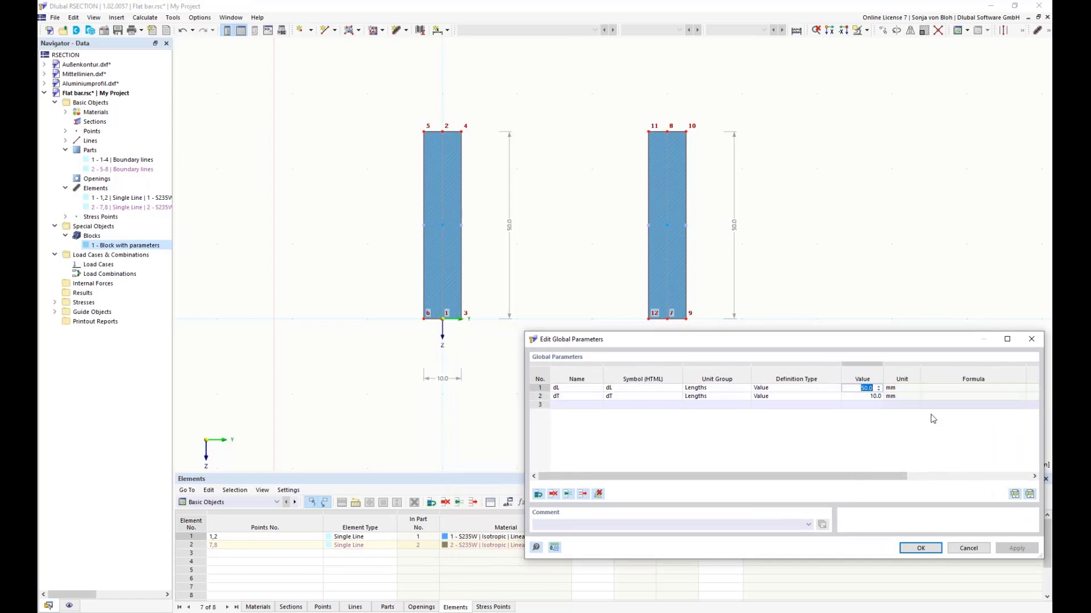
text(60)
click(920, 548)
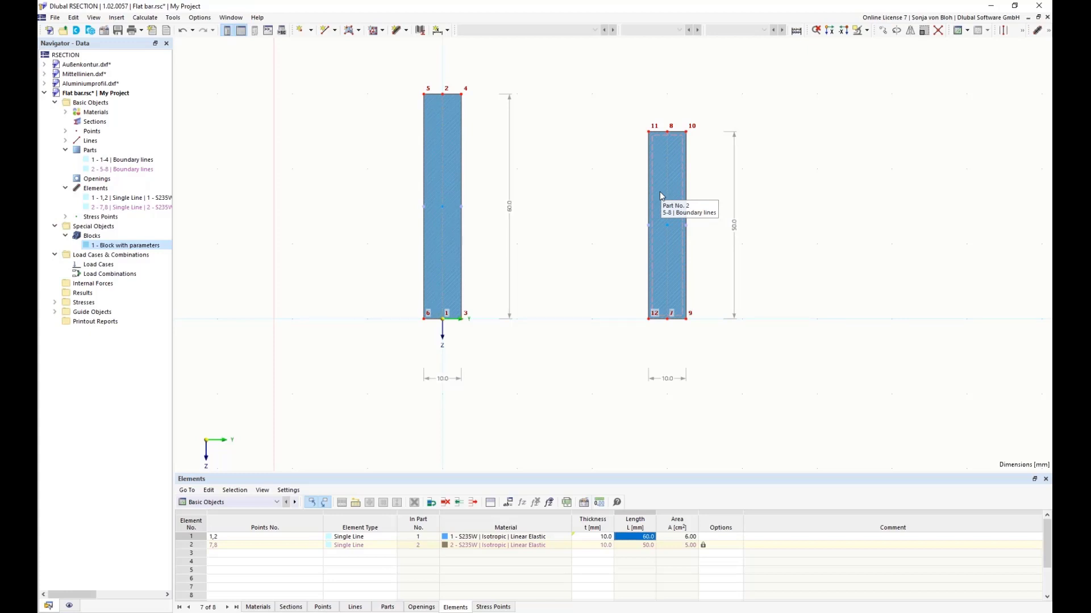
Step: Link the inserted block's length parameters dL and dT to the global parameters dL and dT with formulas
double_click(102, 248)
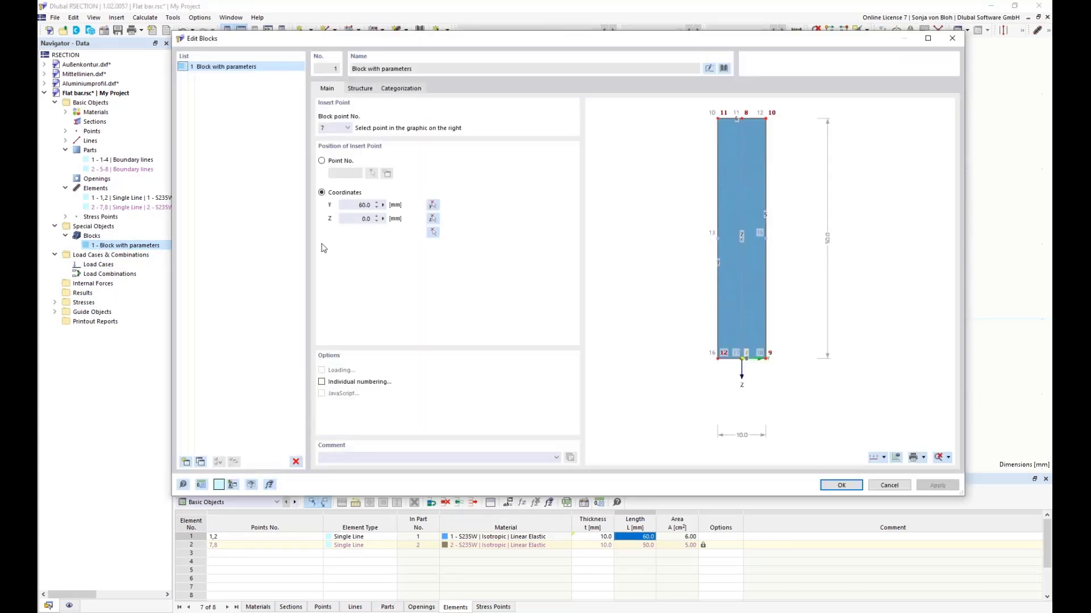
click(358, 88)
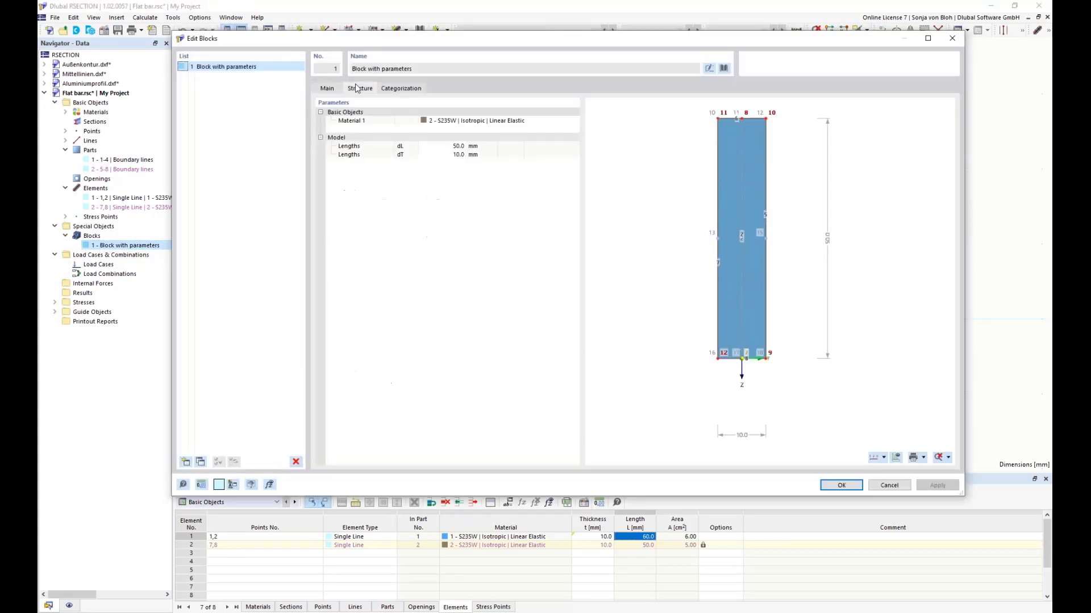
click(449, 146)
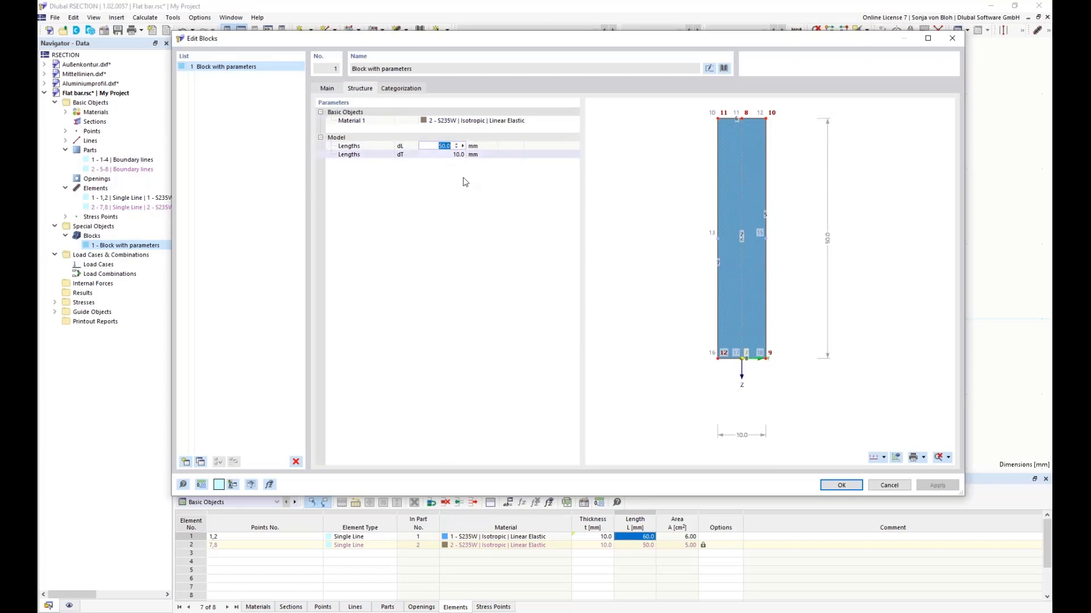
text(=dL)
click(449, 155)
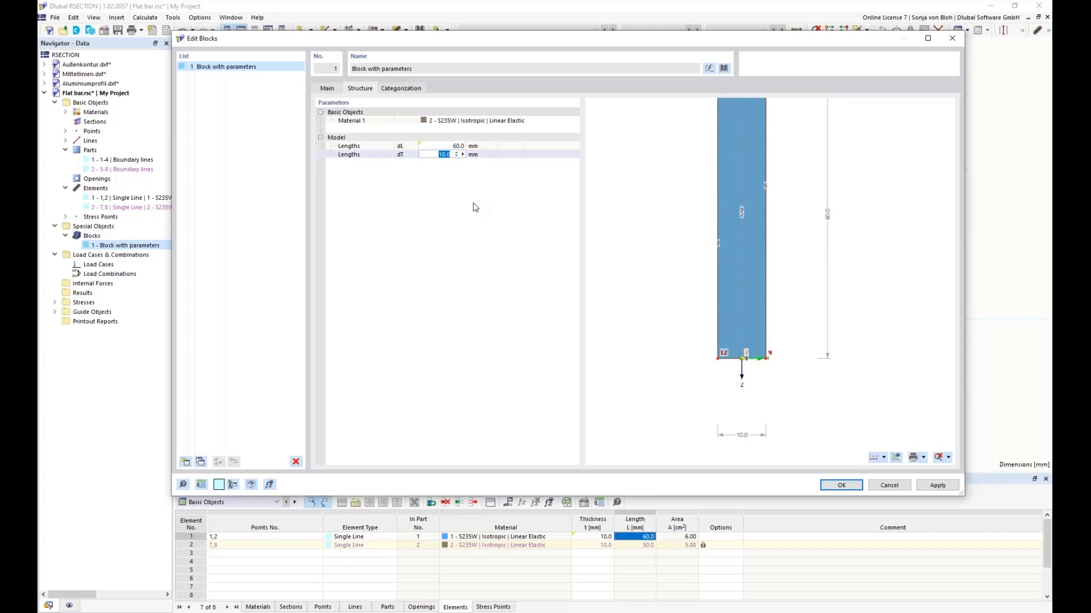
text(=dT)
click(852, 488)
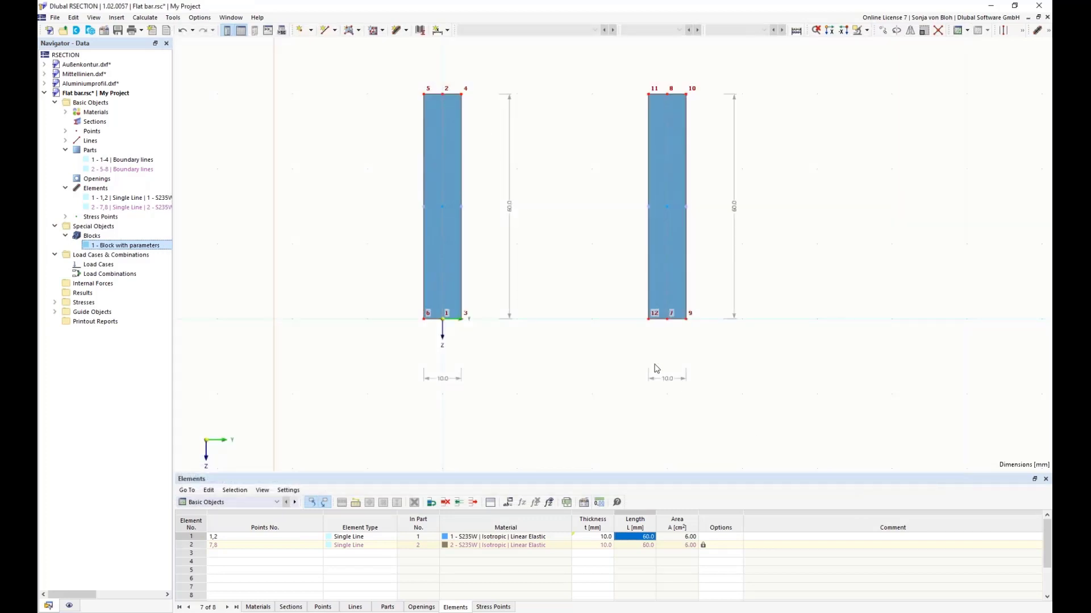
Step: Set the global parameter dT to 5 mm so that the flat bar and the linked block are both updated
middle_drag(653, 368, 597, 378)
click(509, 503)
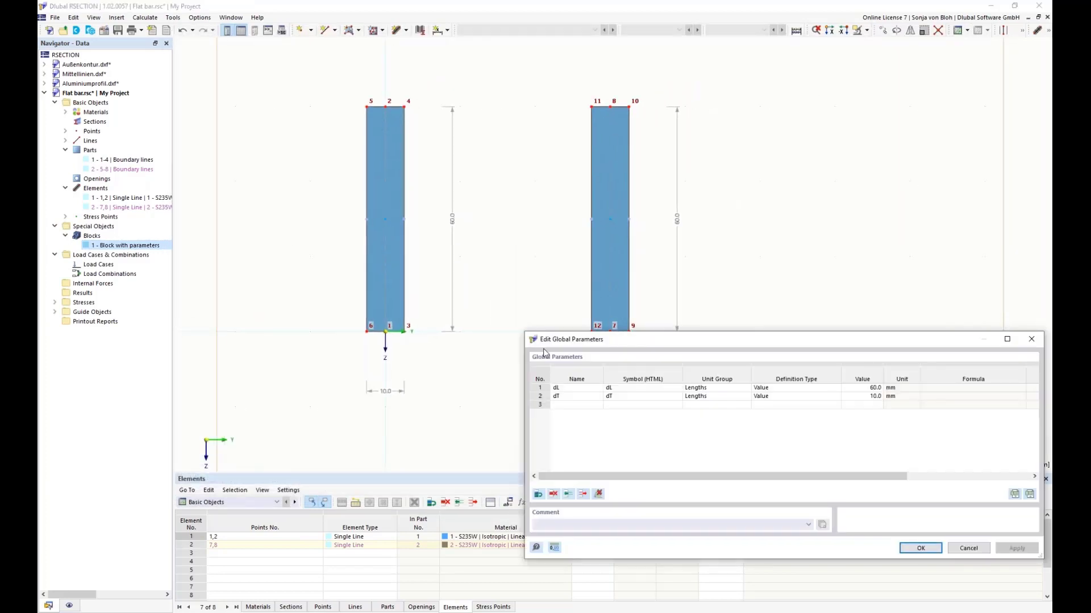
drag(683, 339, 642, 371)
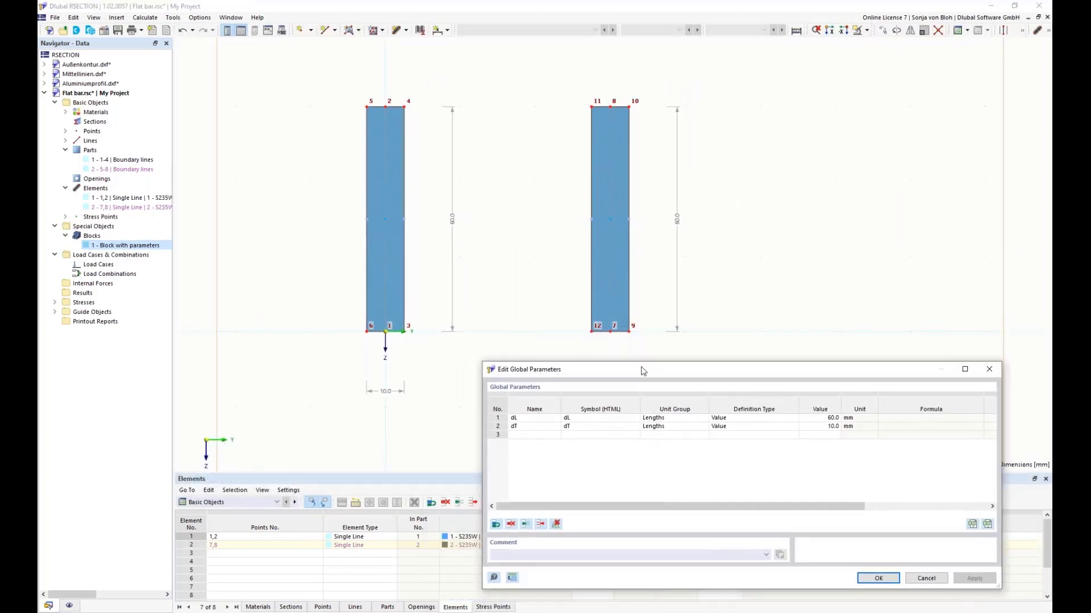
double_click(825, 427)
text(5)
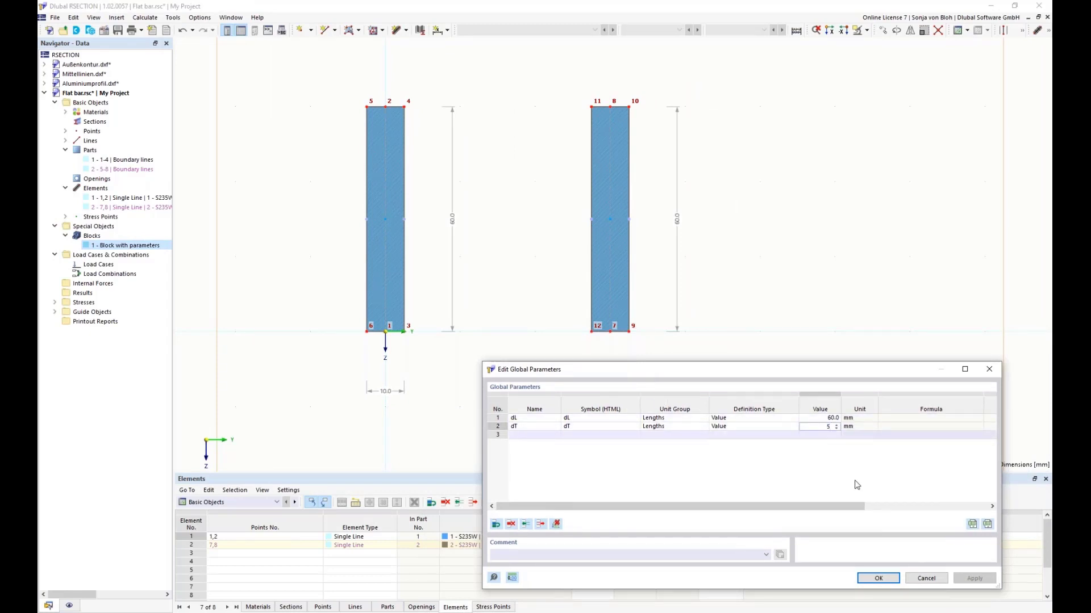
click(822, 419)
double_click(822, 418)
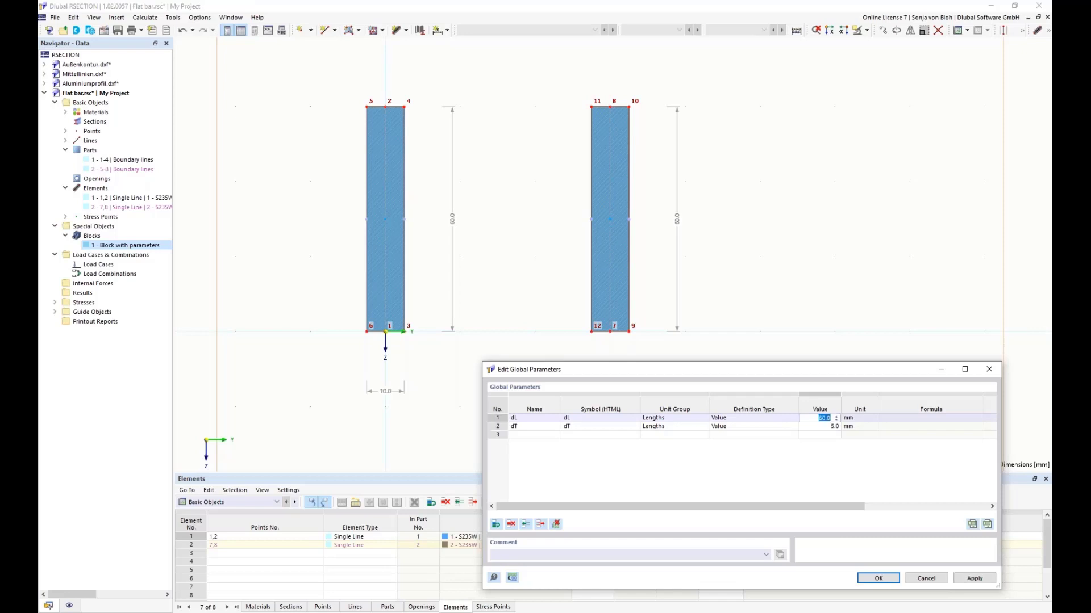
click(877, 578)
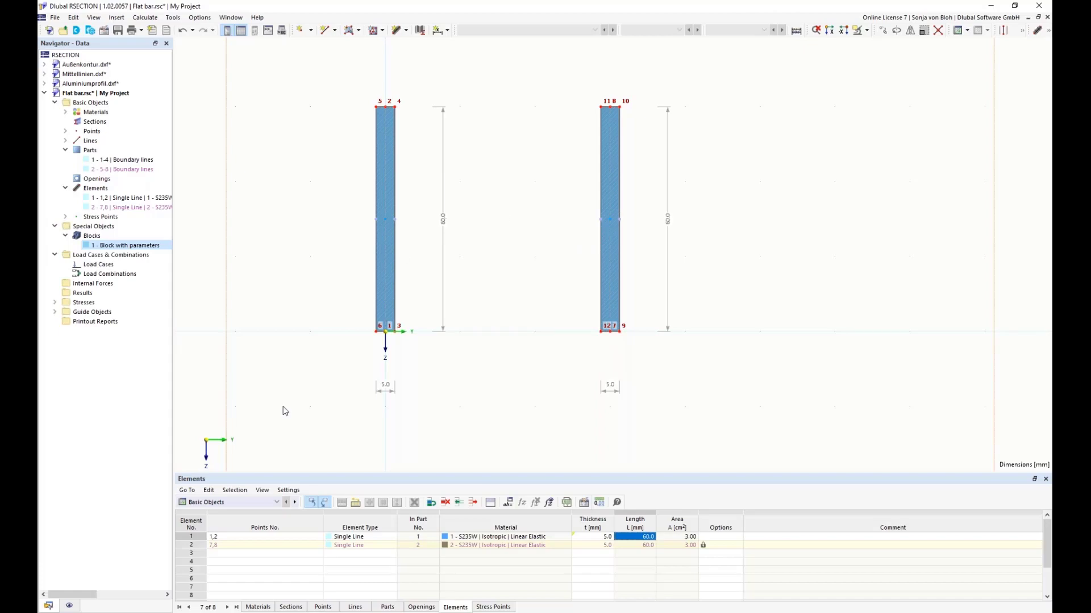
Step: Switch to the browser and consult the Dlubal Dev Docs and the GitHub overview of functions used for blocks
click(162, 612)
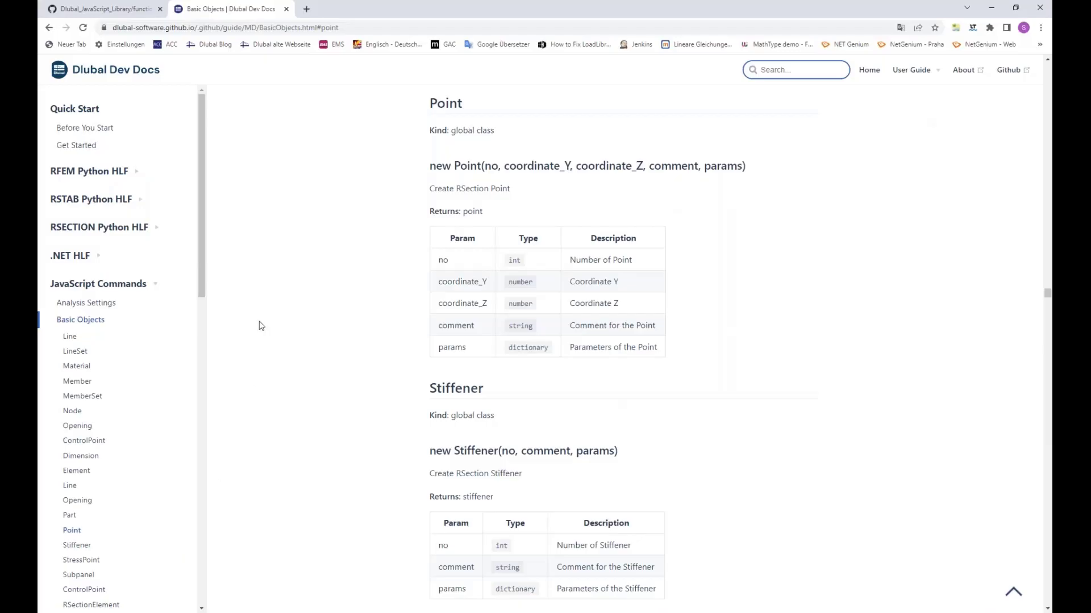
click(91, 9)
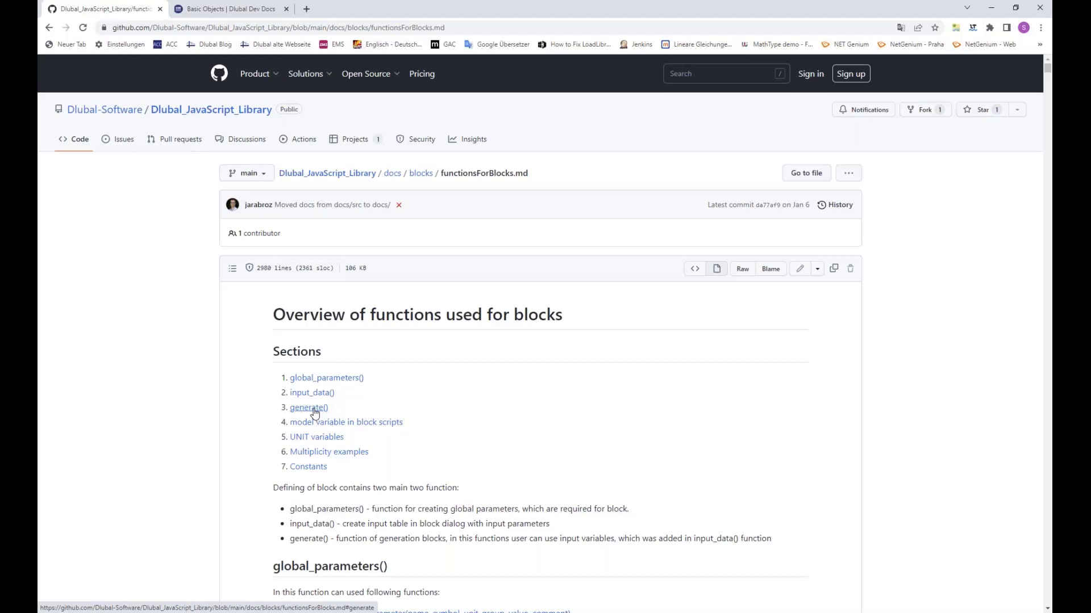
Step: Switch to Block_Flachstahl.js in Notepad++ and examine the categories and the dL and dT parameters in the input_data() function
click(230, 612)
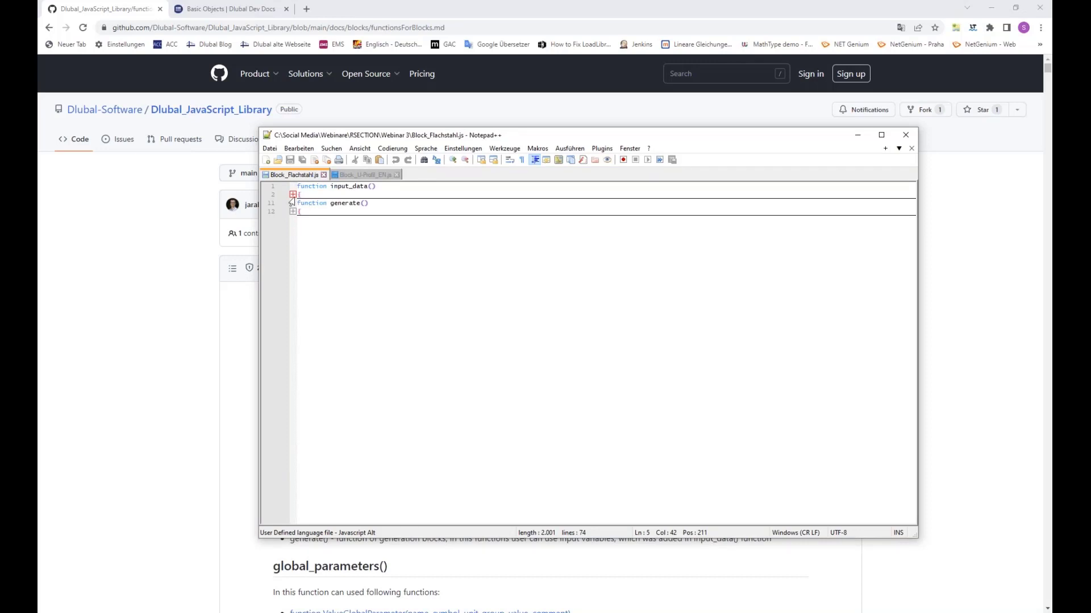
click(293, 195)
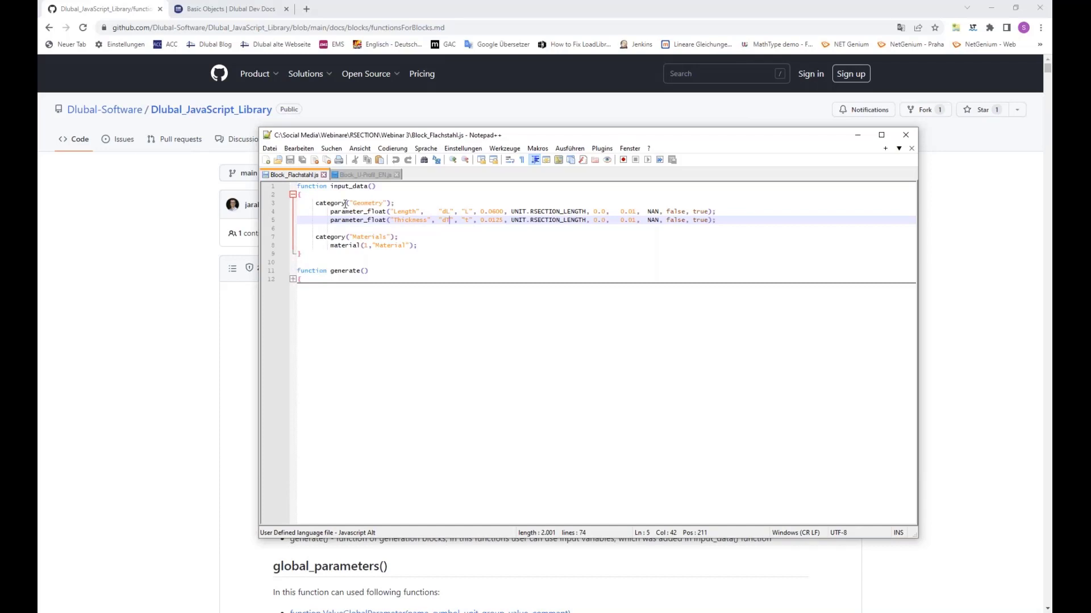
drag(347, 202, 393, 203)
drag(345, 236, 434, 237)
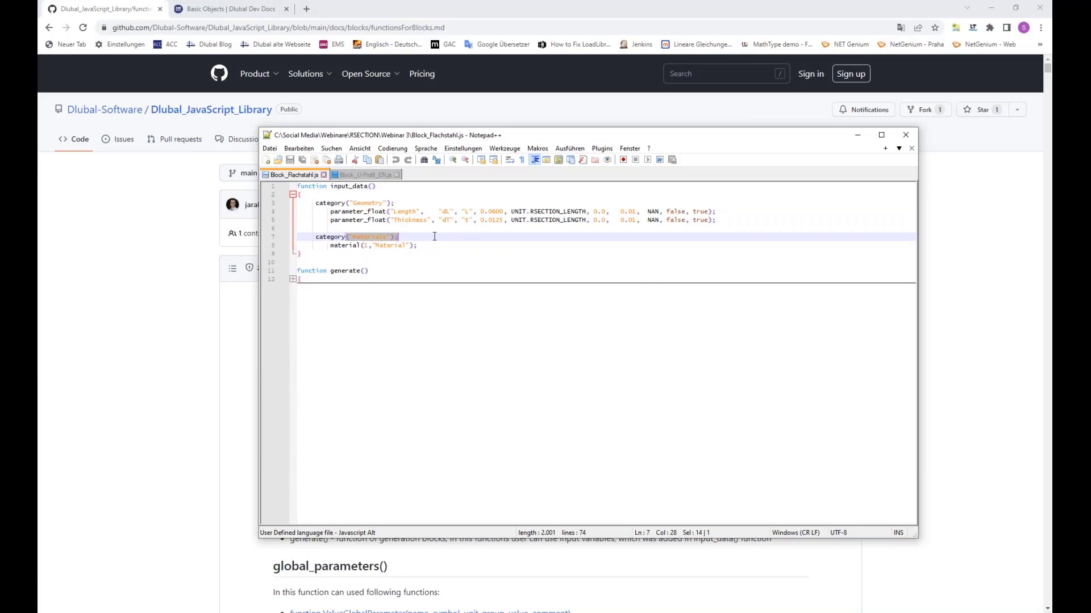
drag(444, 210, 449, 211)
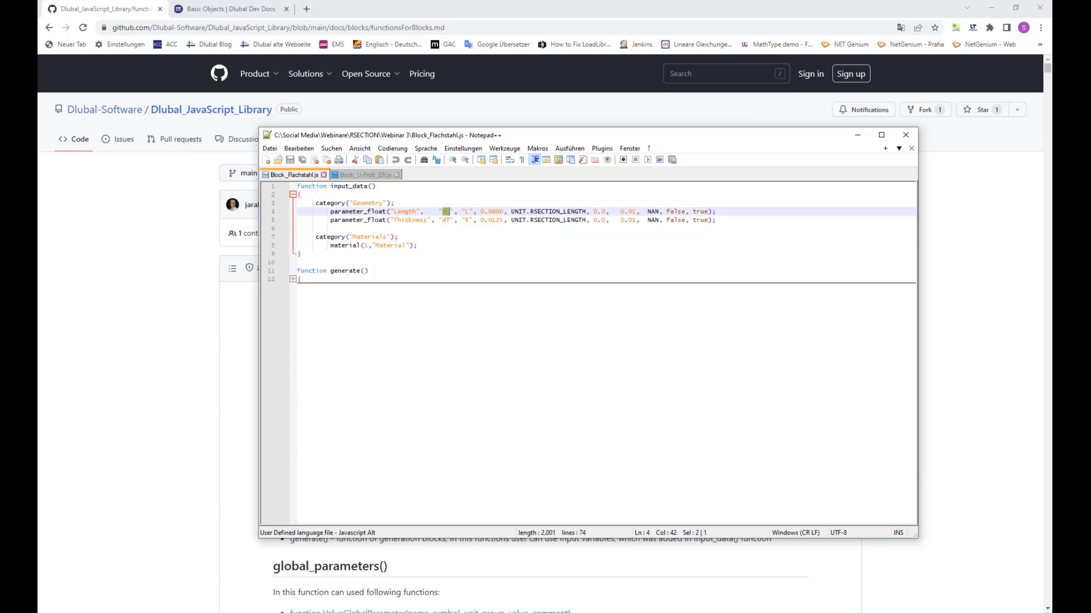
drag(443, 220, 449, 219)
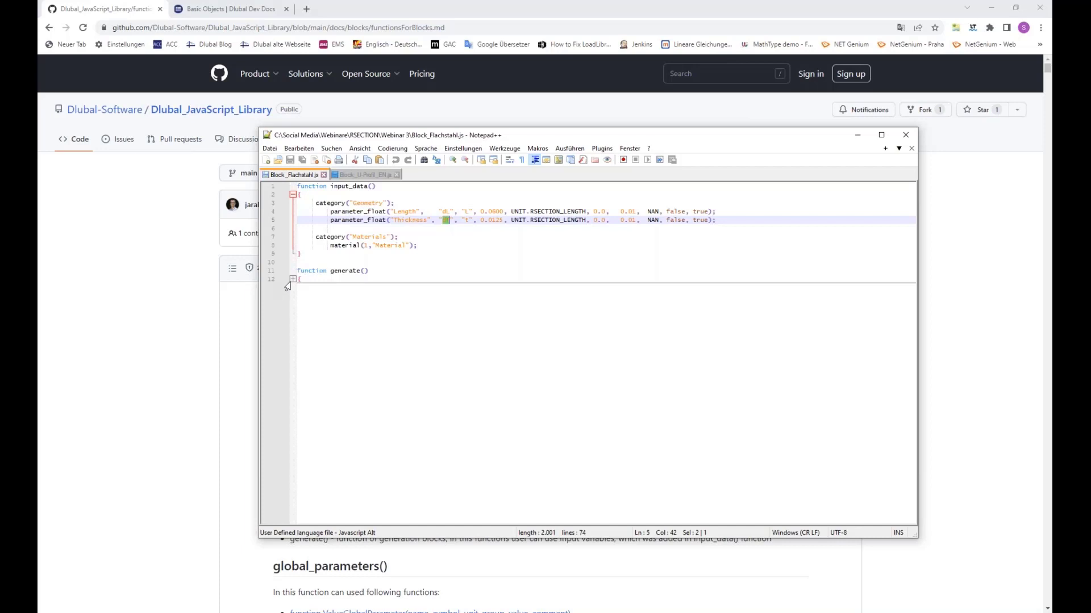
Step: Expand the generate() function and compare the script with the Point command reference in the Dlubal Dev Docs
click(291, 279)
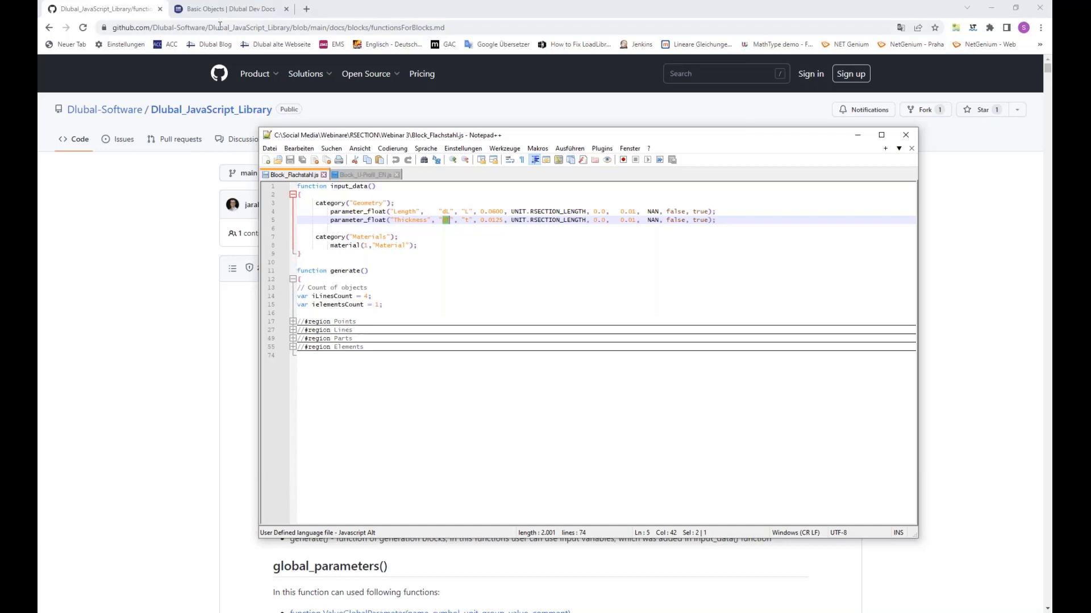
click(232, 9)
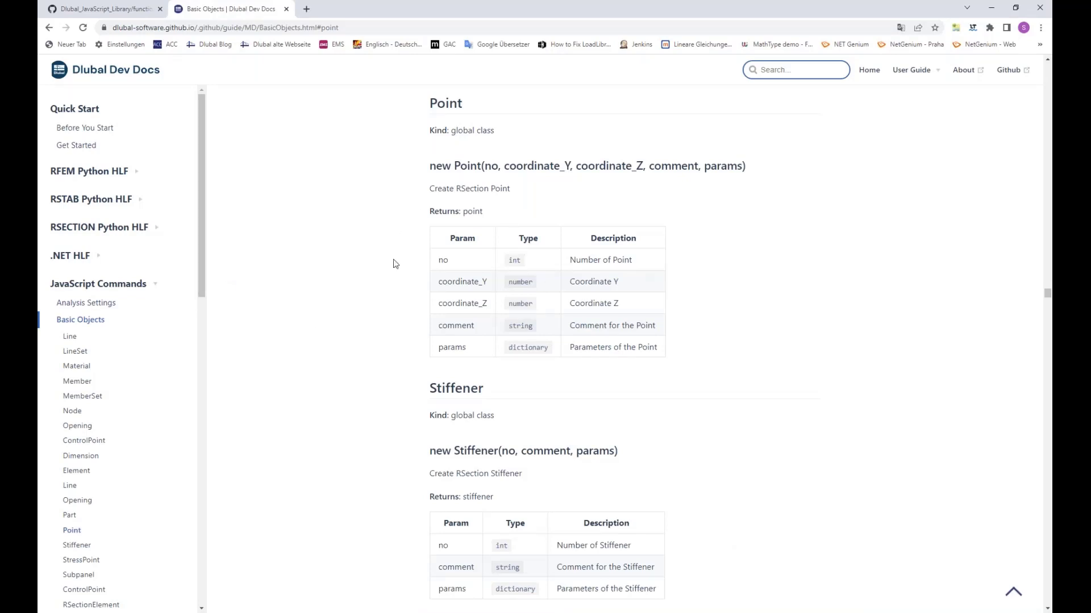
key(alt+Tab)
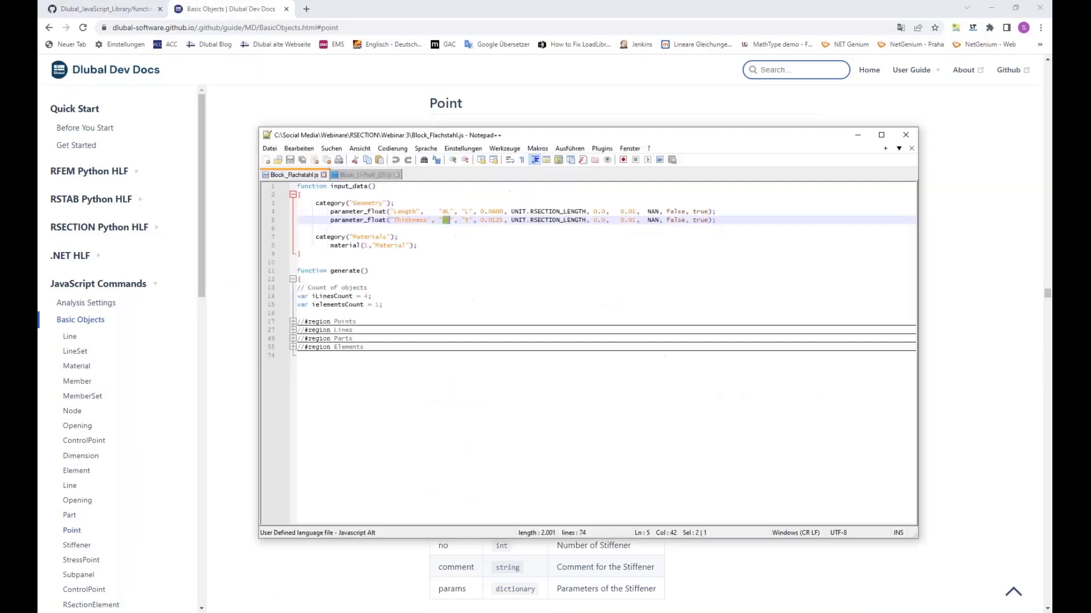
drag(433, 137, 526, 273)
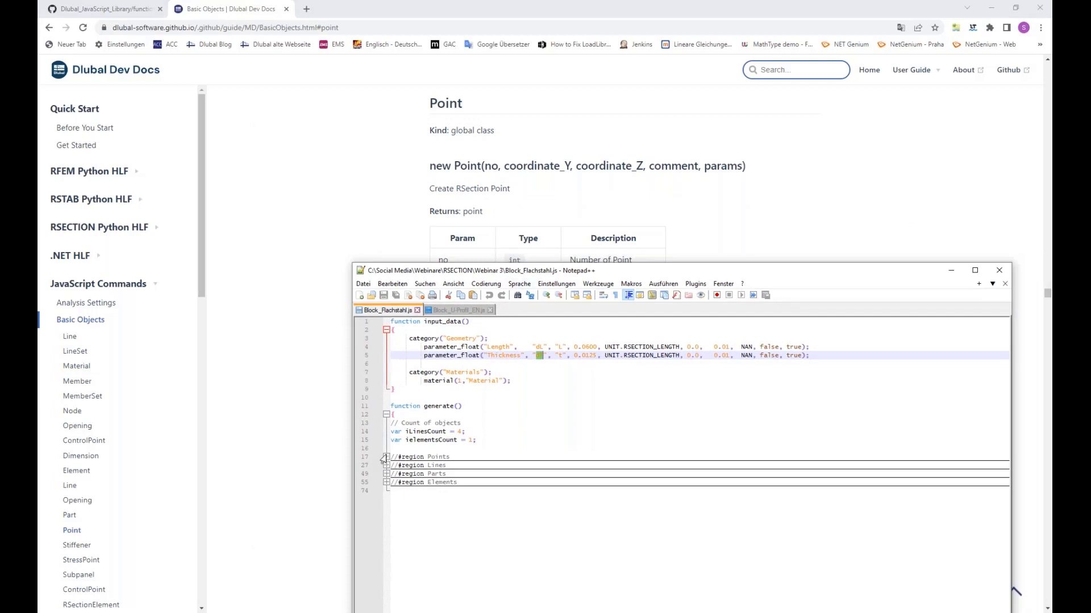
Step: Expand the Points region and examine the number and coordinate arguments of the Point commands, including the use of dT
click(386, 457)
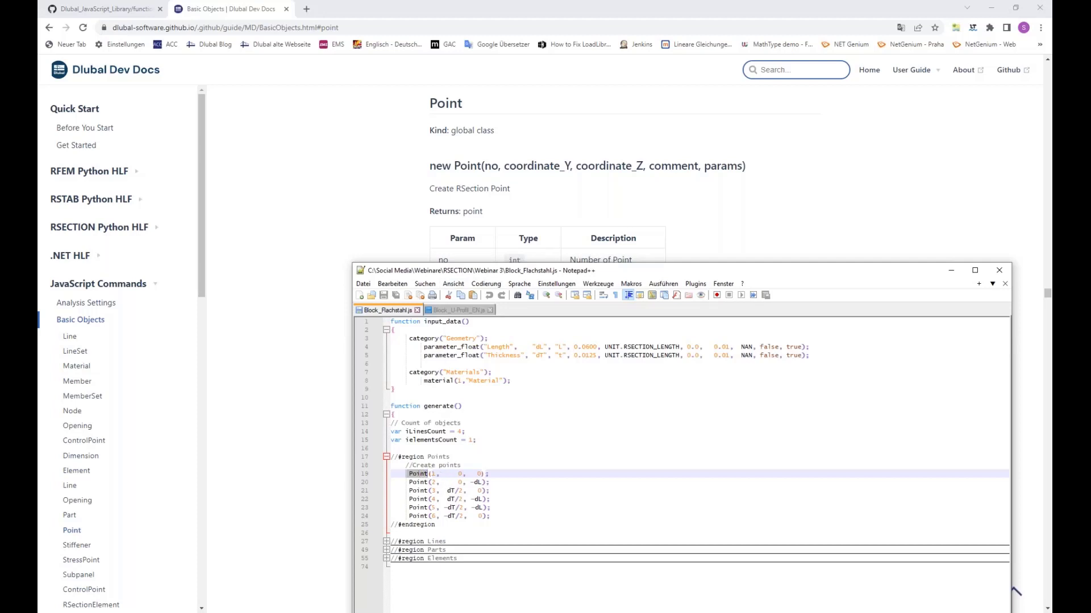
double_click(433, 474)
double_click(459, 475)
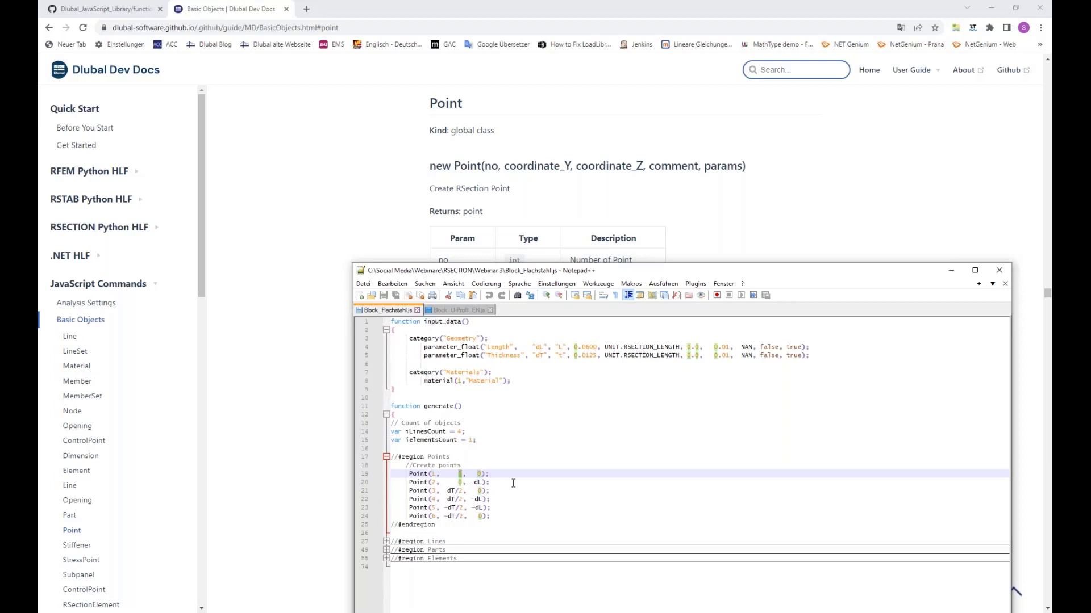
double_click(480, 474)
drag(495, 274, 495, 233)
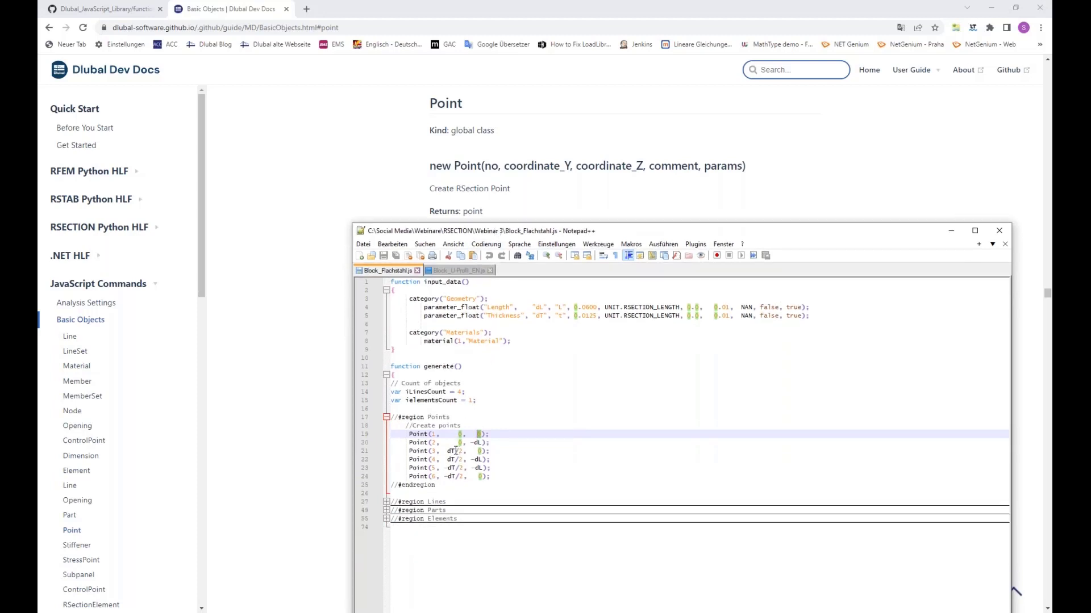
double_click(454, 451)
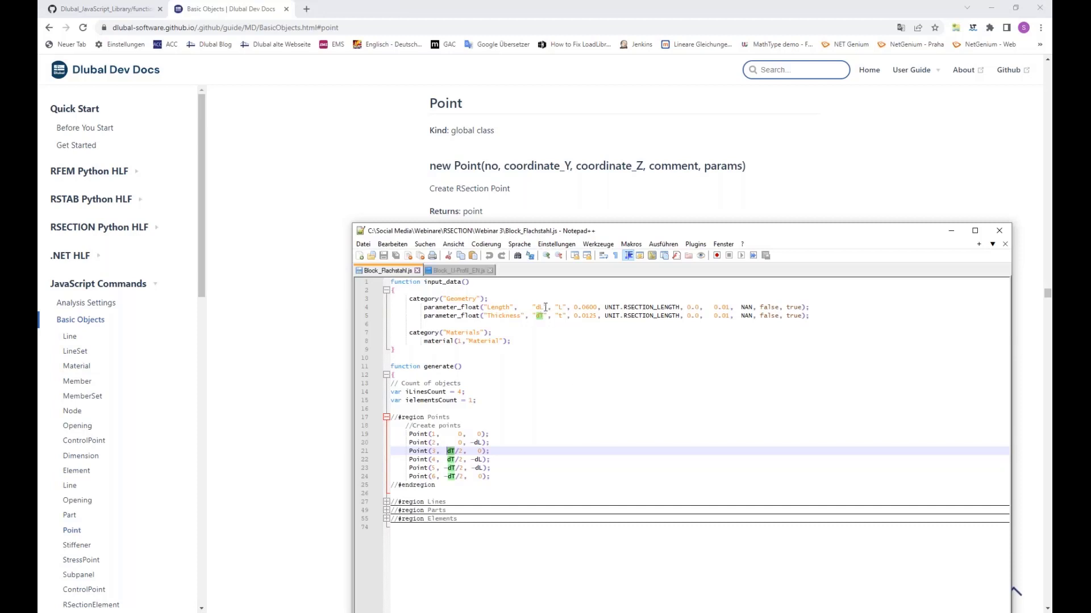
Step: Check where dL is used in the Points region and expand the Lines region with its creation loop and setLine function
double_click(539, 308)
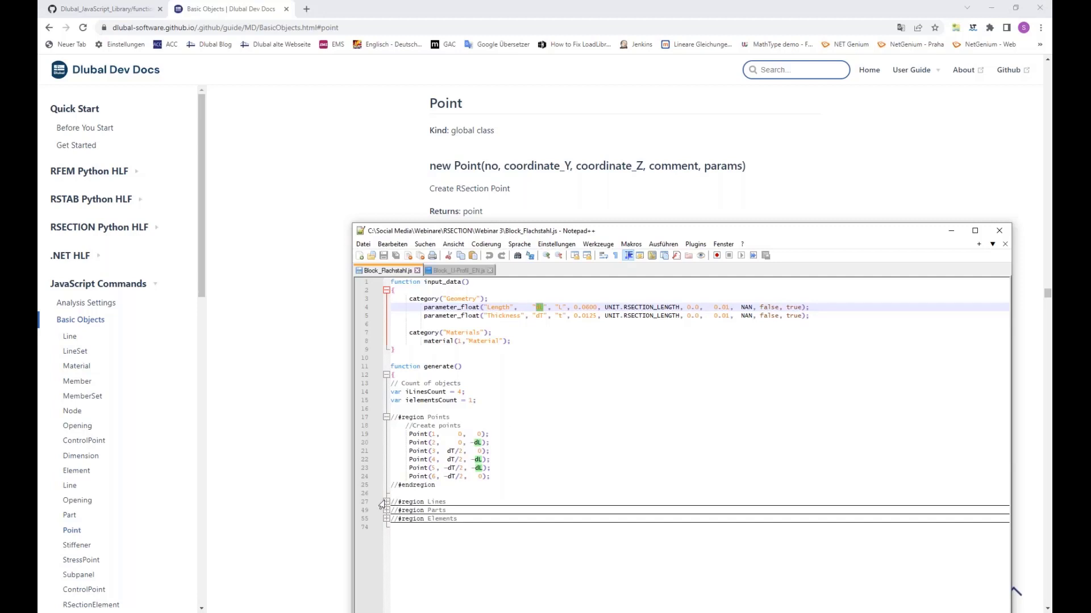
click(387, 502)
scroll(526, 456, down, 1)
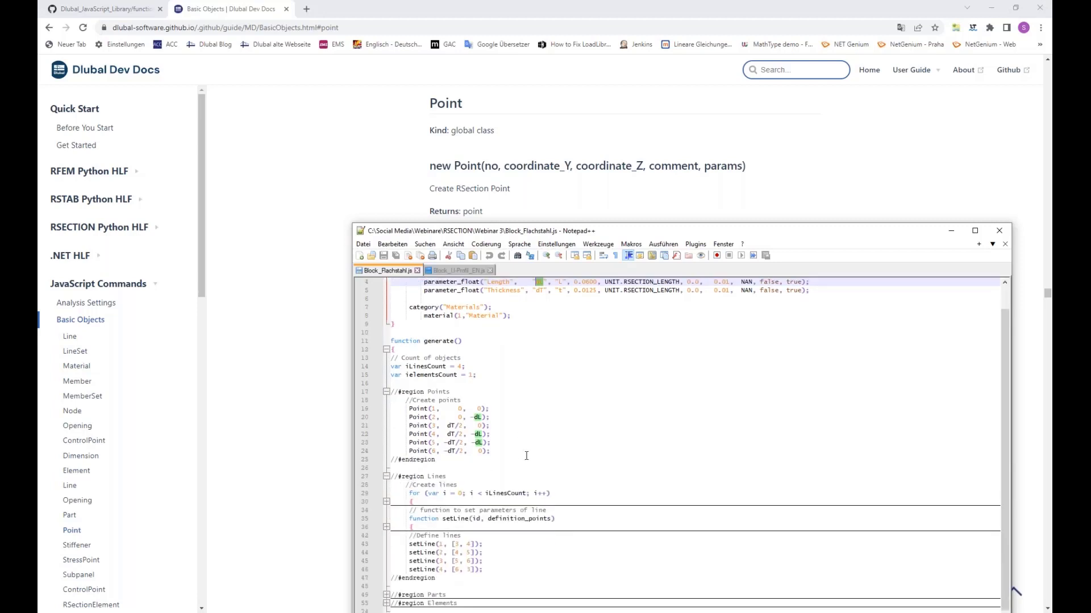
click(387, 502)
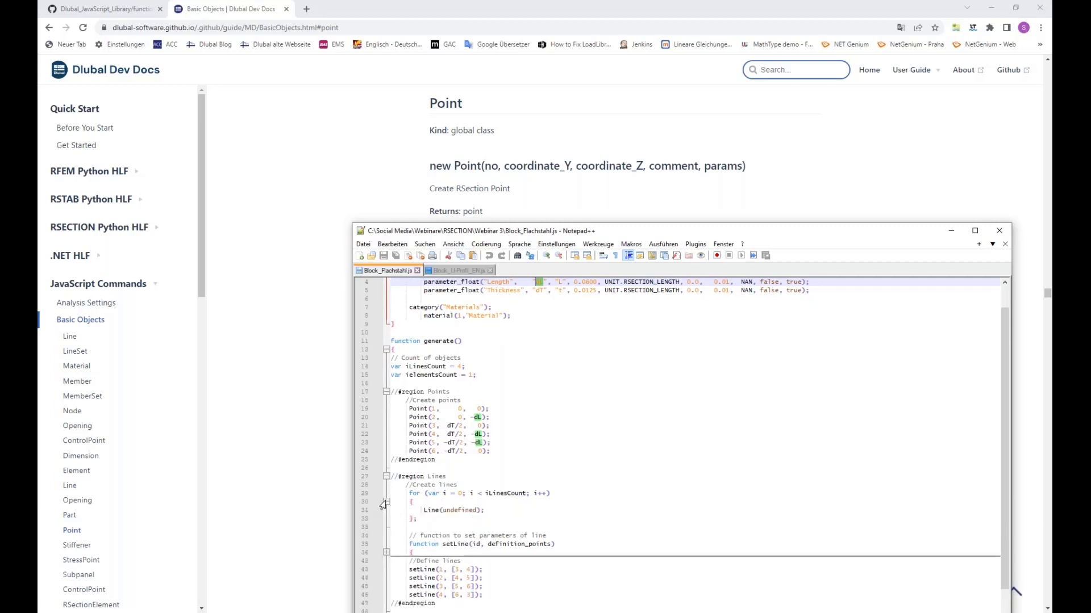
scroll(475, 474, down, 1)
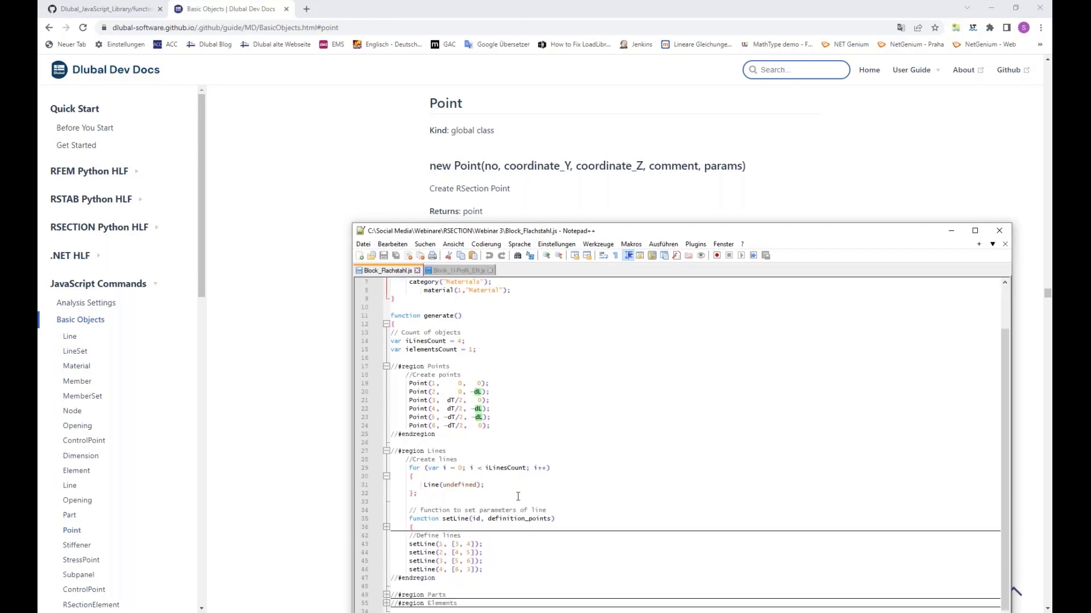
click(386, 527)
scroll(474, 502, down, 1)
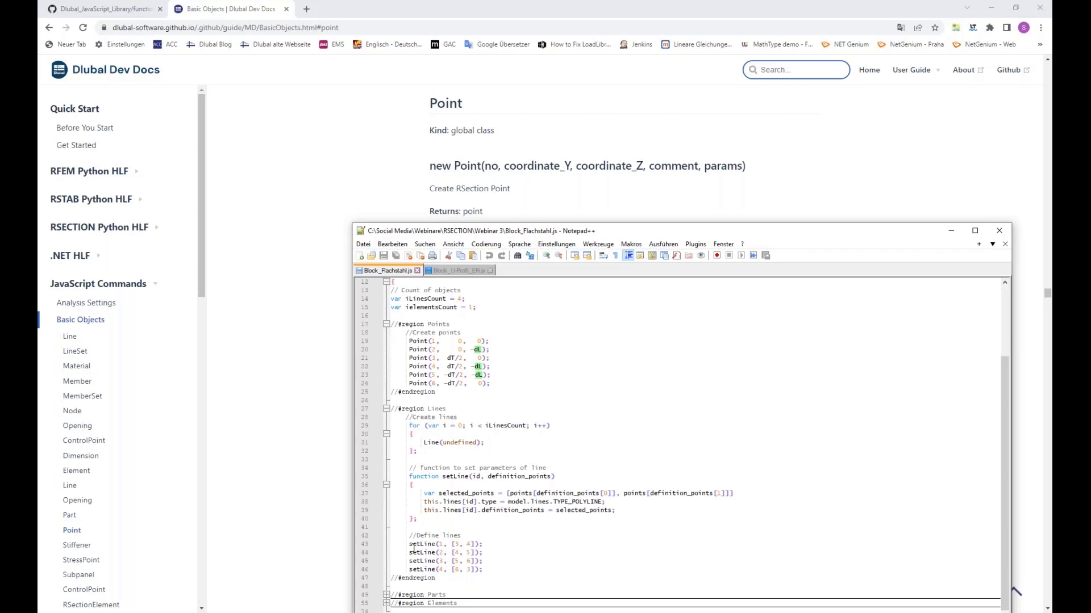
Step: Examine the line number and definition point arguments of the setLine calls under Define lines
click(433, 544)
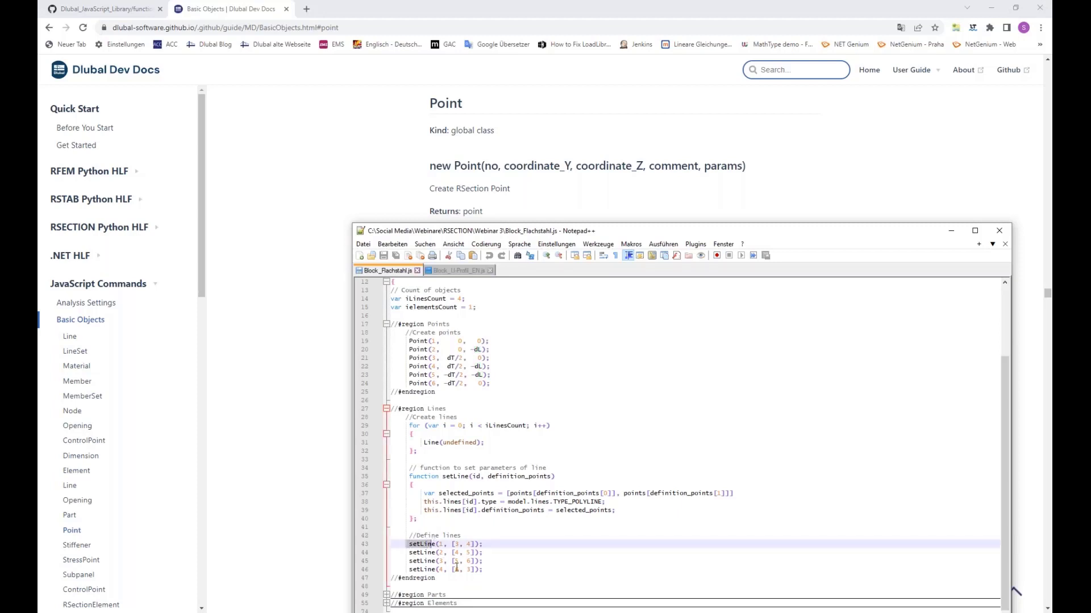
double_click(440, 543)
click(472, 546)
click(458, 551)
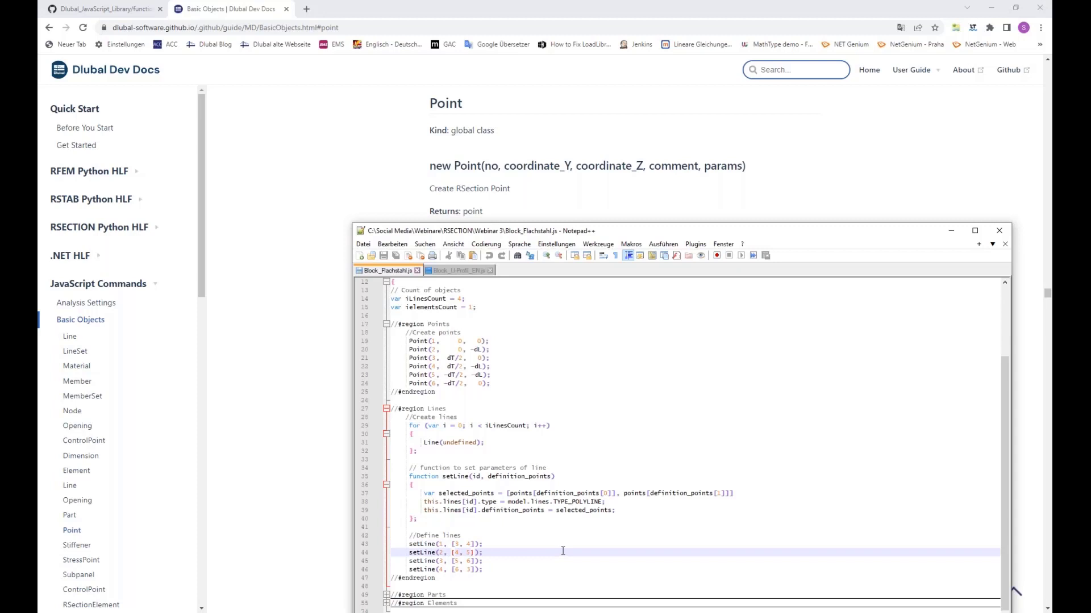
Step: Expand the Parts region and examine the Part command with its boundary_lines and material assignments
drag(519, 227, 510, 107)
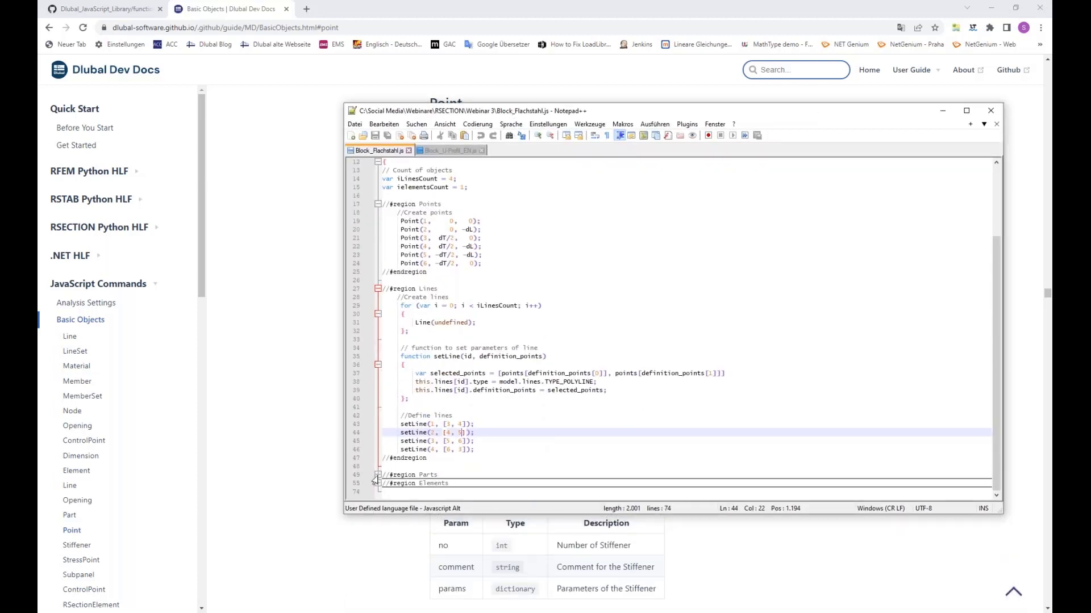
click(377, 476)
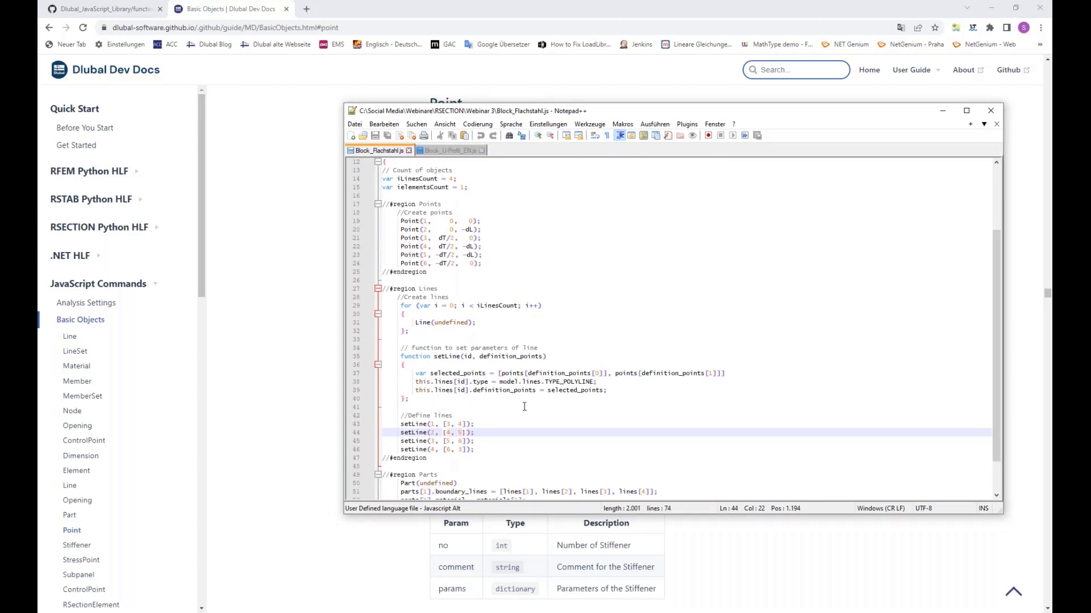
scroll(524, 406, down, 2)
click(455, 441)
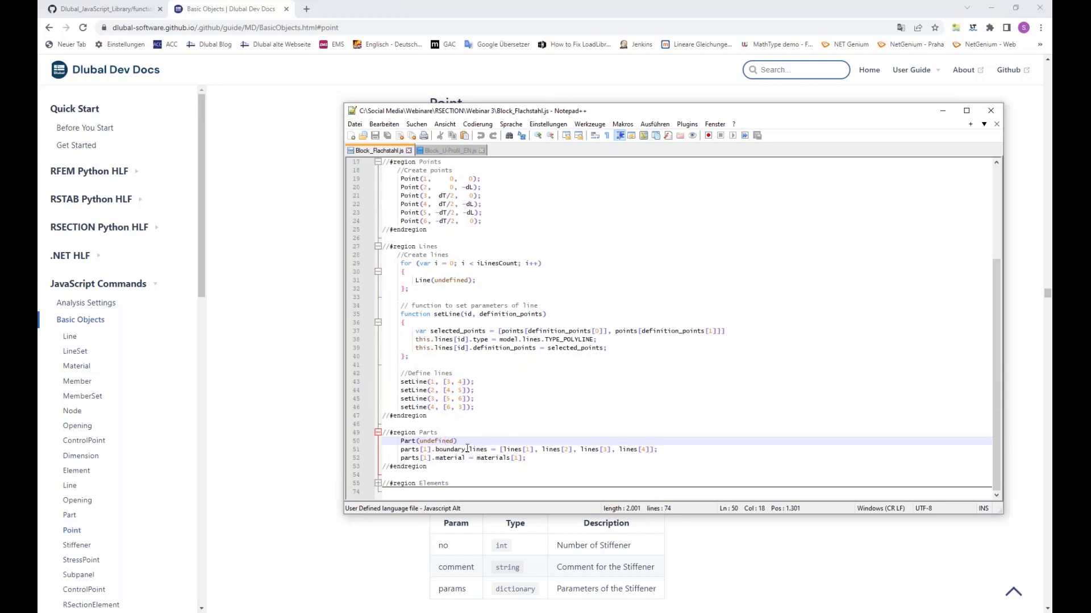
click(473, 449)
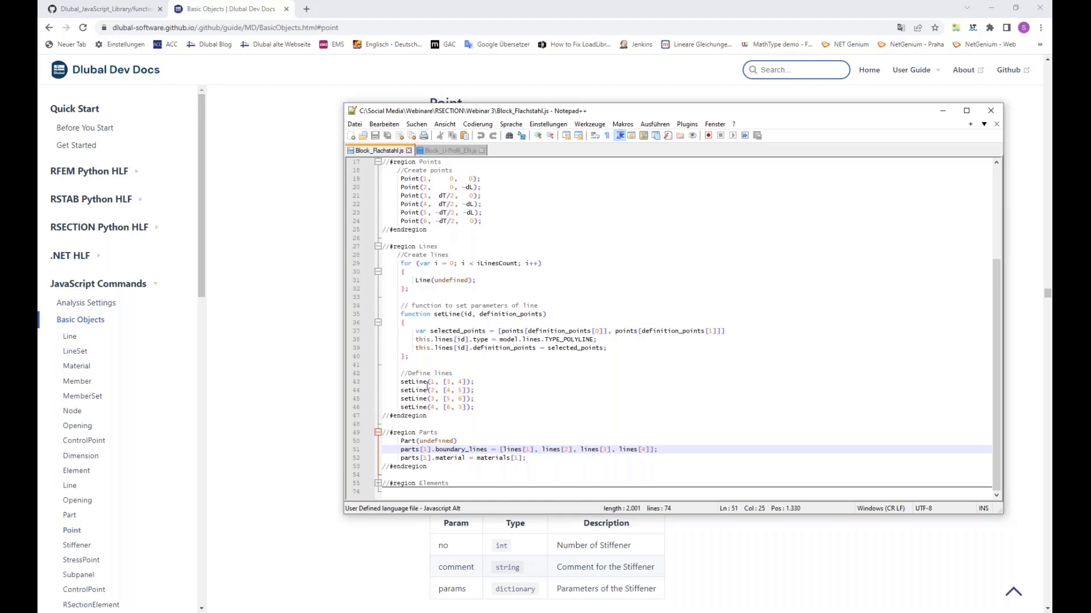
Step: Expand the Elements region with its element creation loop and the body of the setLineElement function
click(378, 484)
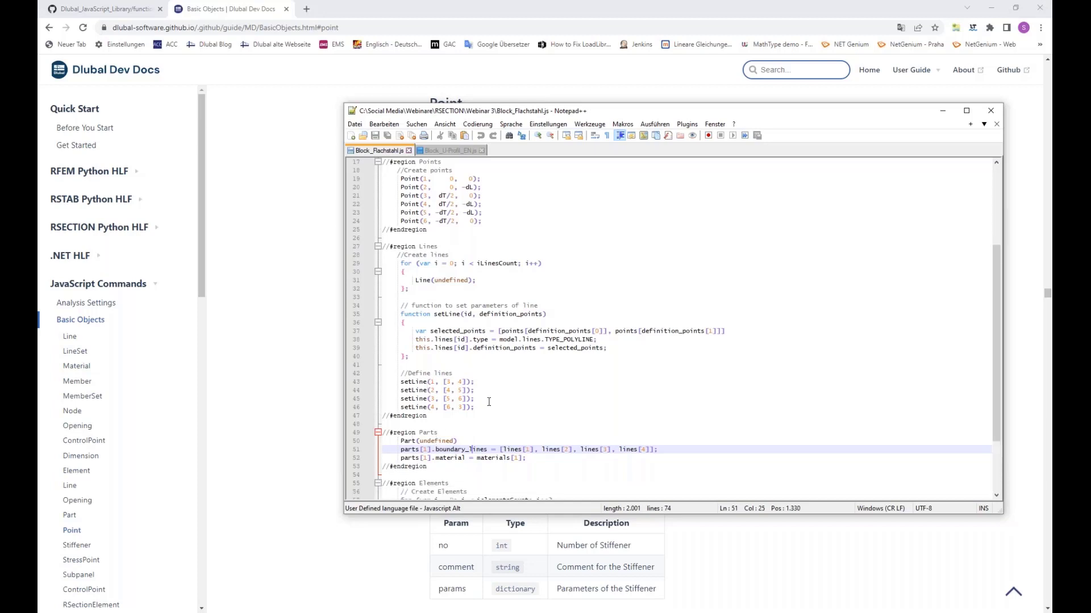
scroll(486, 400, down, 4)
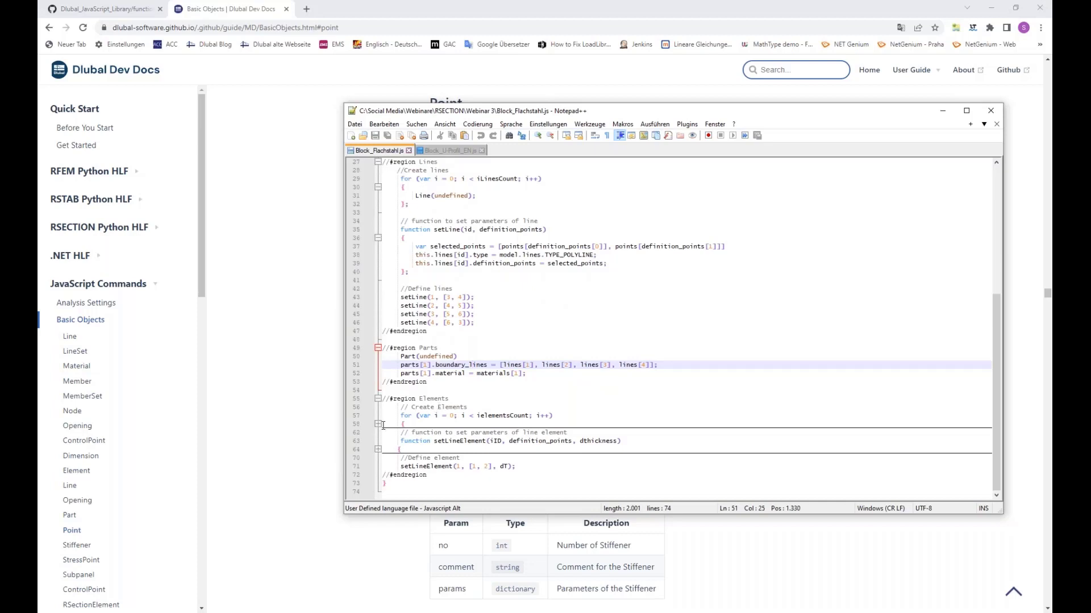
click(378, 425)
scroll(375, 443, down, 1)
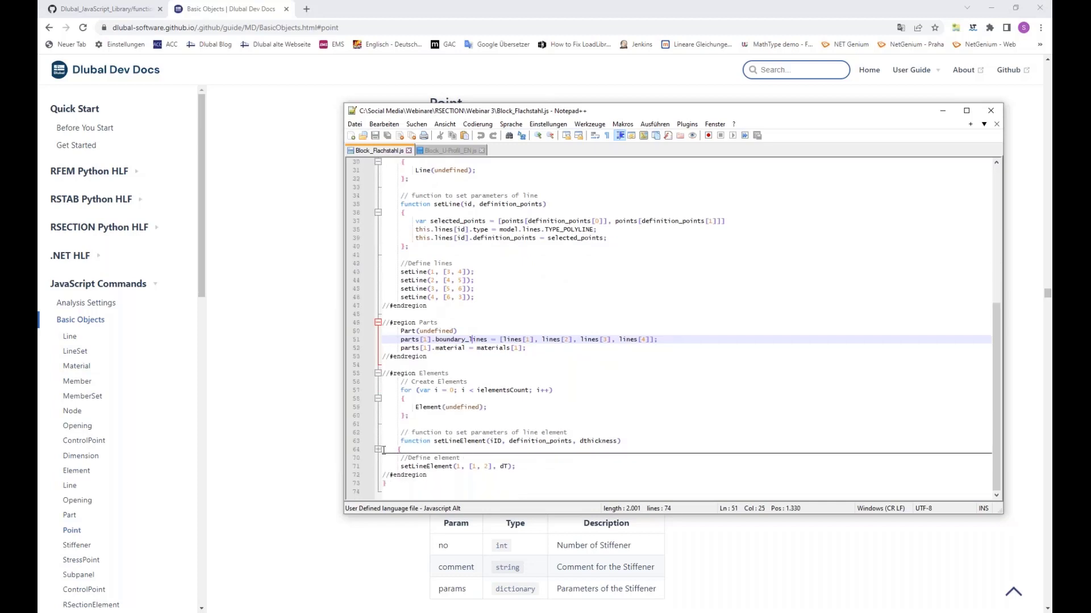
click(378, 449)
scroll(500, 420, down, 2)
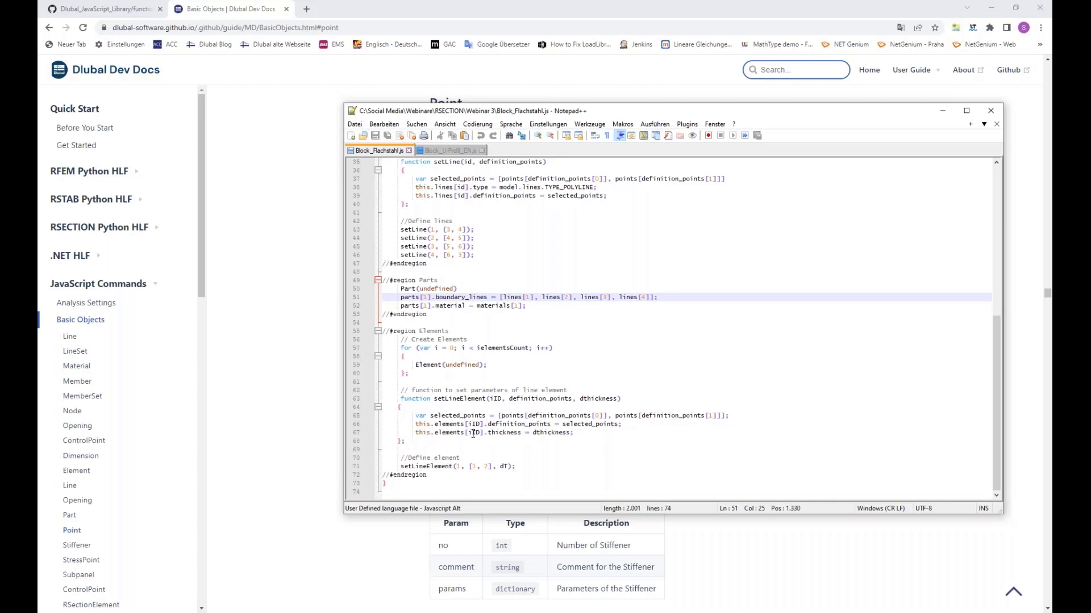
Step: Examine the arguments of the setLineElement call and trace dT back to the Thickness parameter in input_data()
click(400, 466)
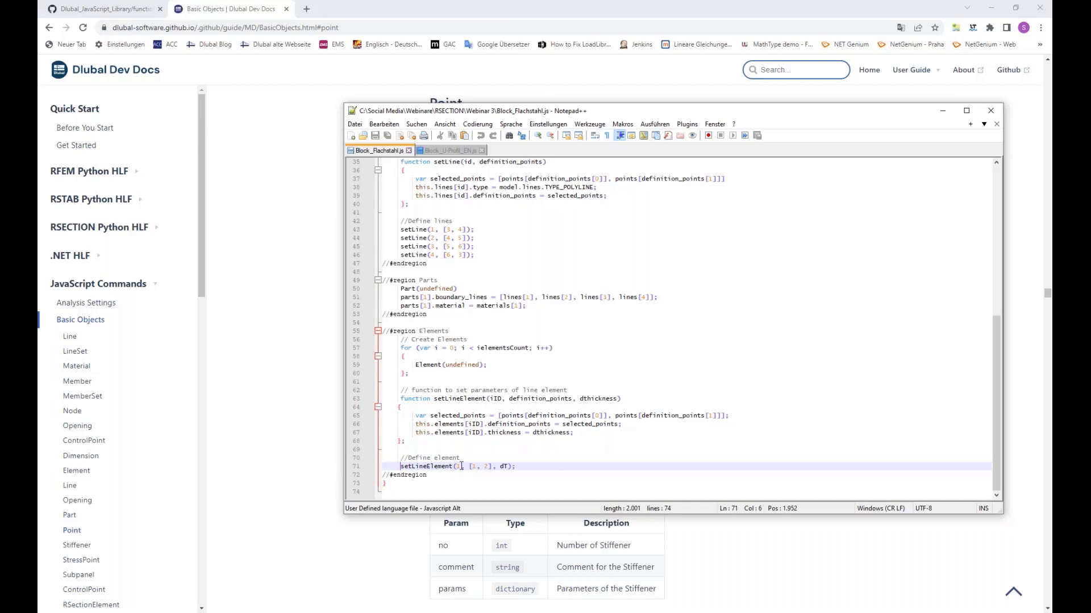
click(461, 466)
double_click(458, 465)
click(513, 465)
double_click(505, 465)
scroll(578, 405, up, 11)
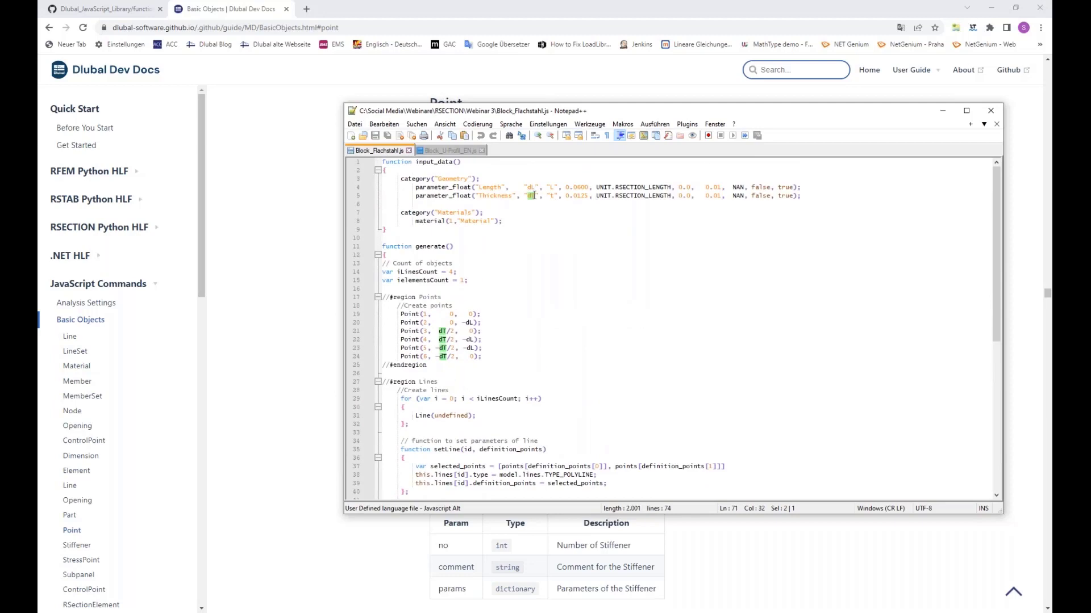
double_click(532, 195)
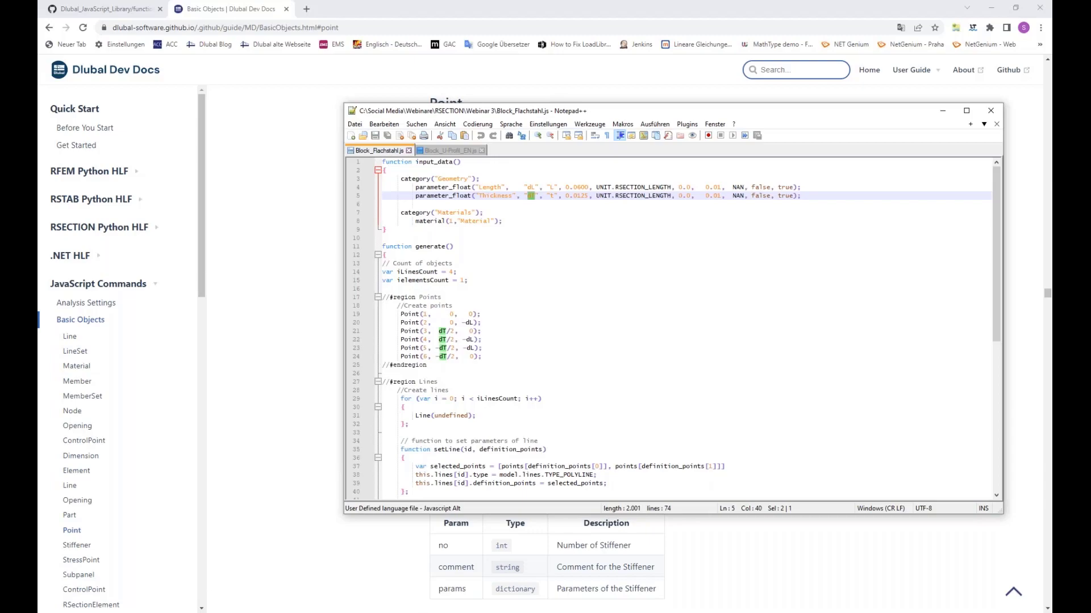
Step: Switch to RSECTION and start saving the model as a block named "Block with javaScript"
click(390, 612)
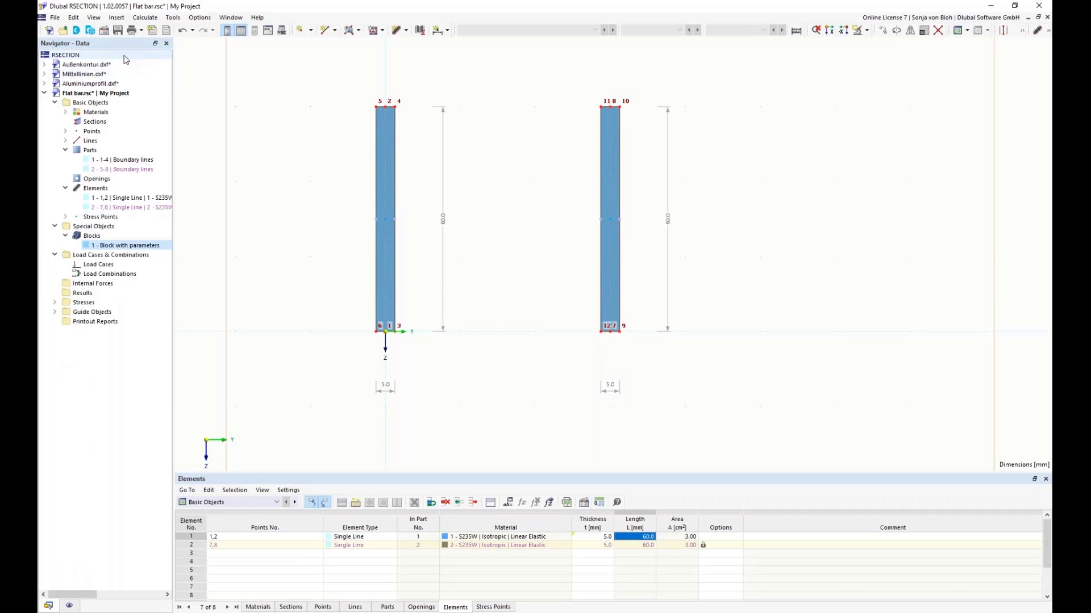
click(55, 18)
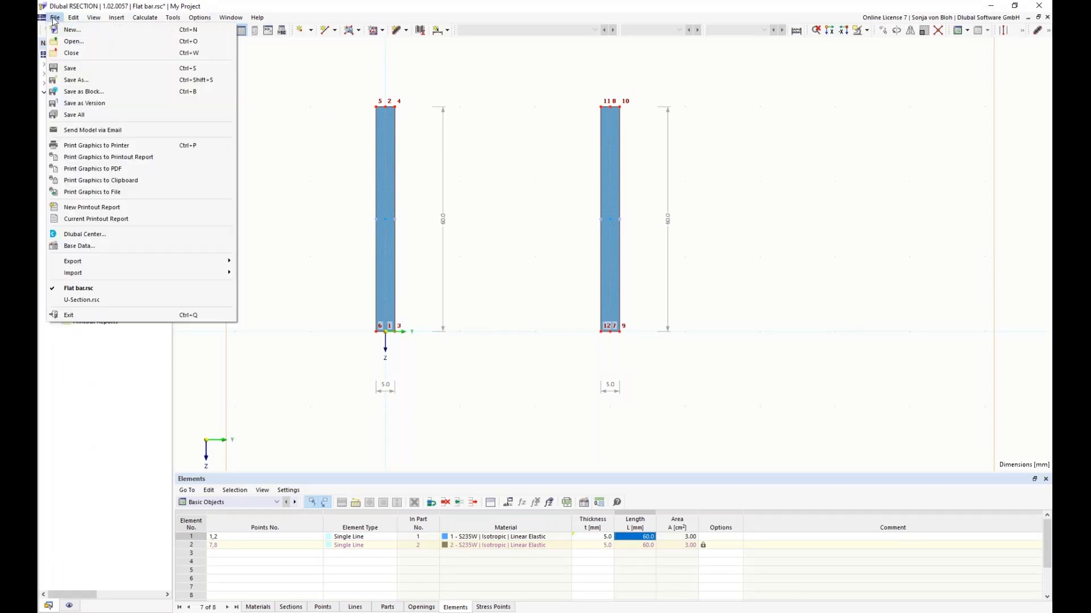
click(88, 92)
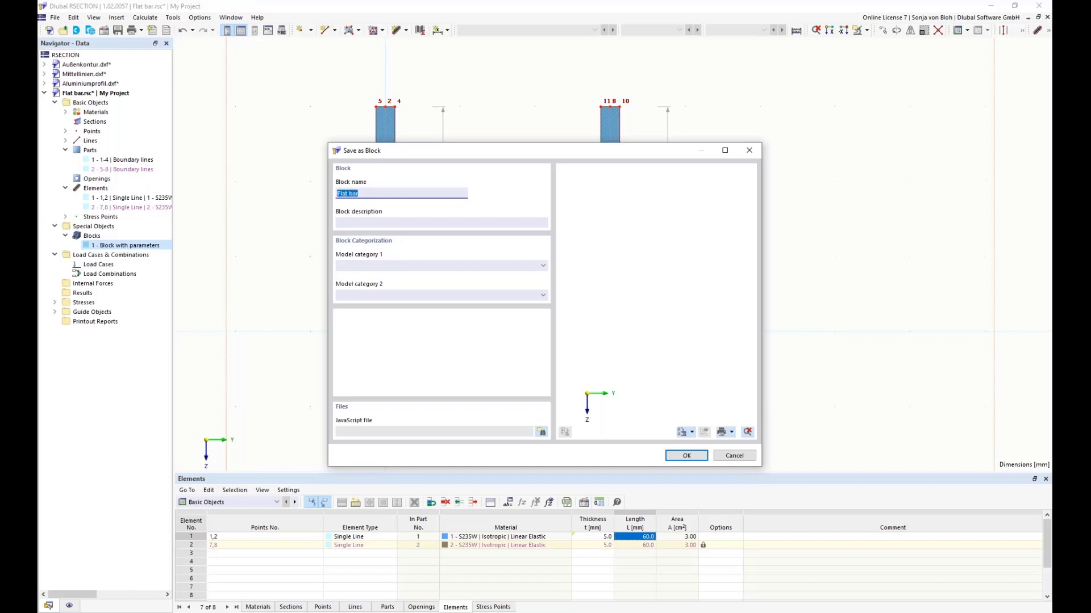
text(Block with javaScript)
Step: Assign the block's model category 1 to Thin-Walled Sections | Others
click(543, 265)
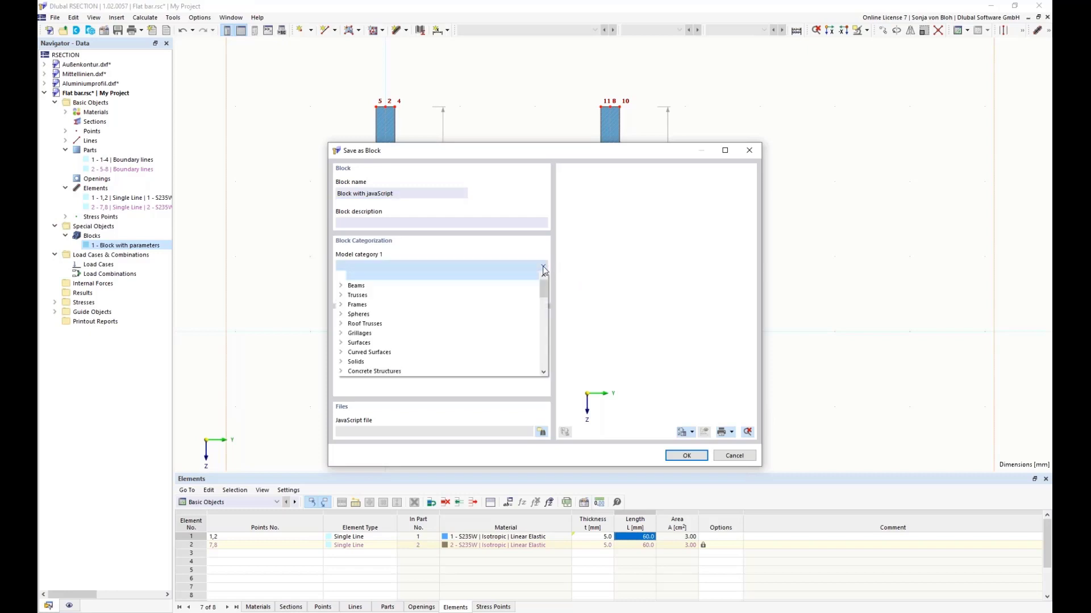
drag(549, 293, 553, 359)
click(369, 333)
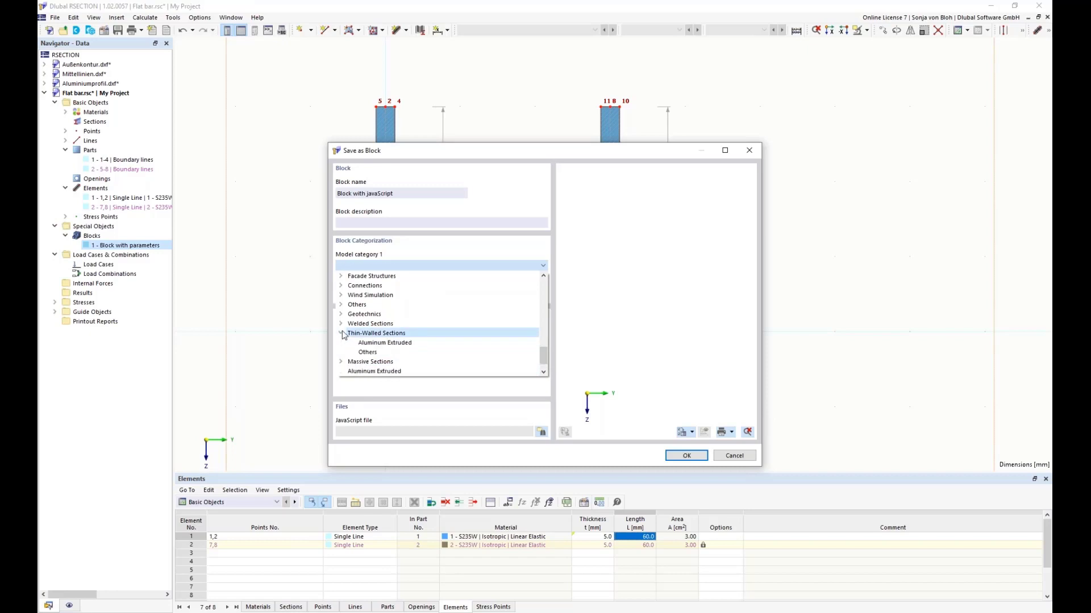
click(364, 353)
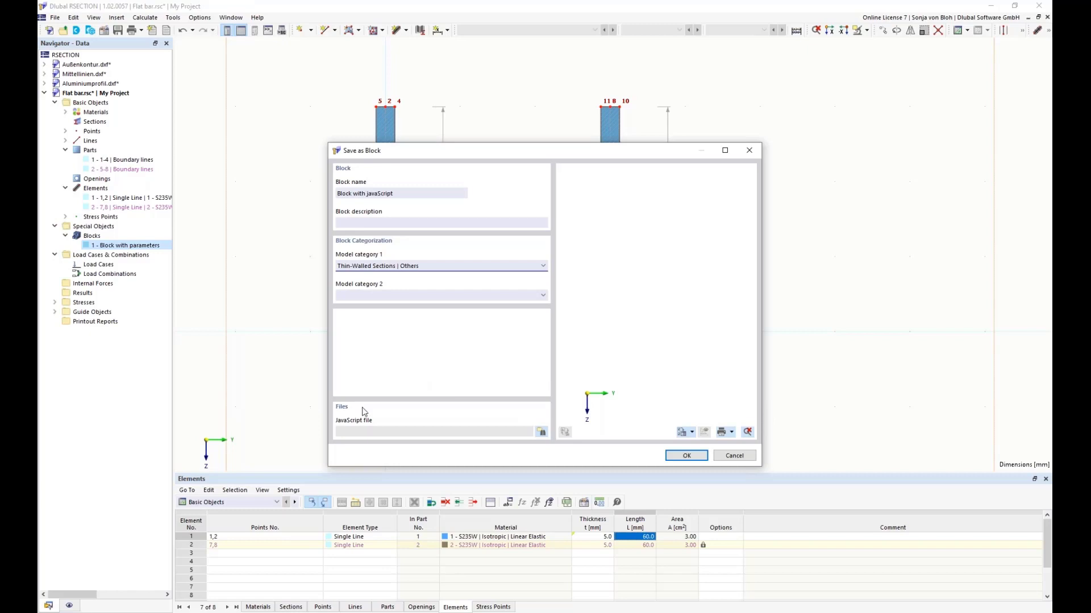
Step: Attach Block_Flachstahl.js from the Webinar 3 folder as the block's JavaScript file and save the block
click(541, 432)
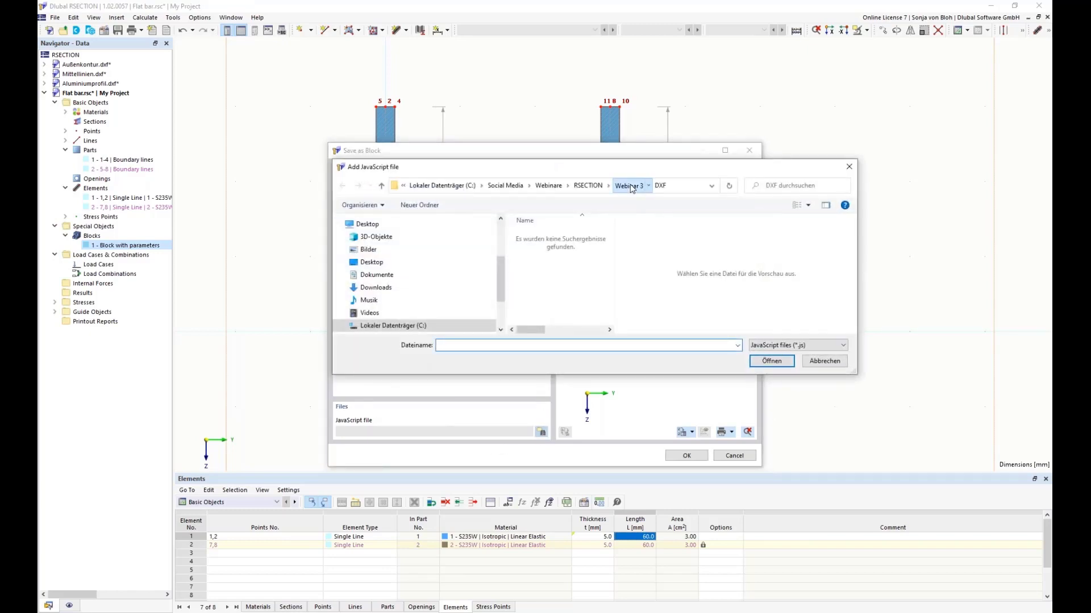
click(630, 187)
click(553, 258)
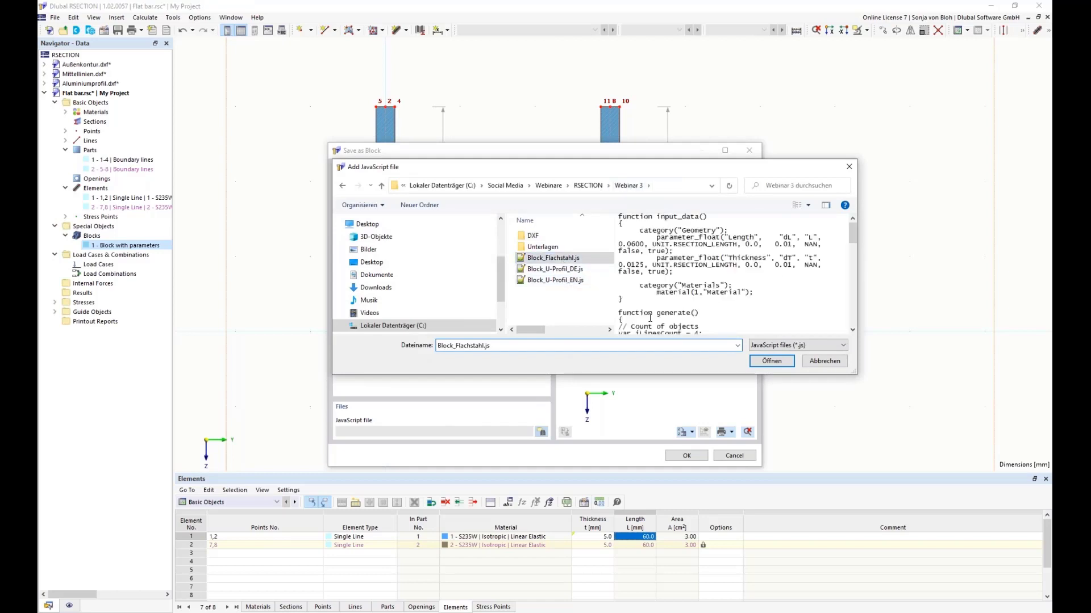
click(772, 363)
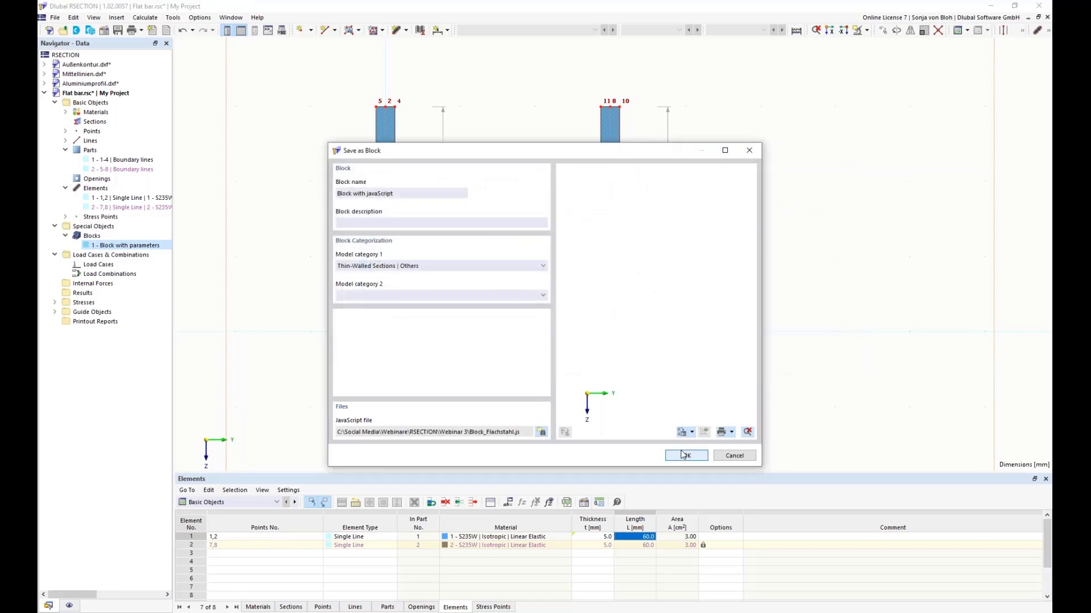
click(685, 455)
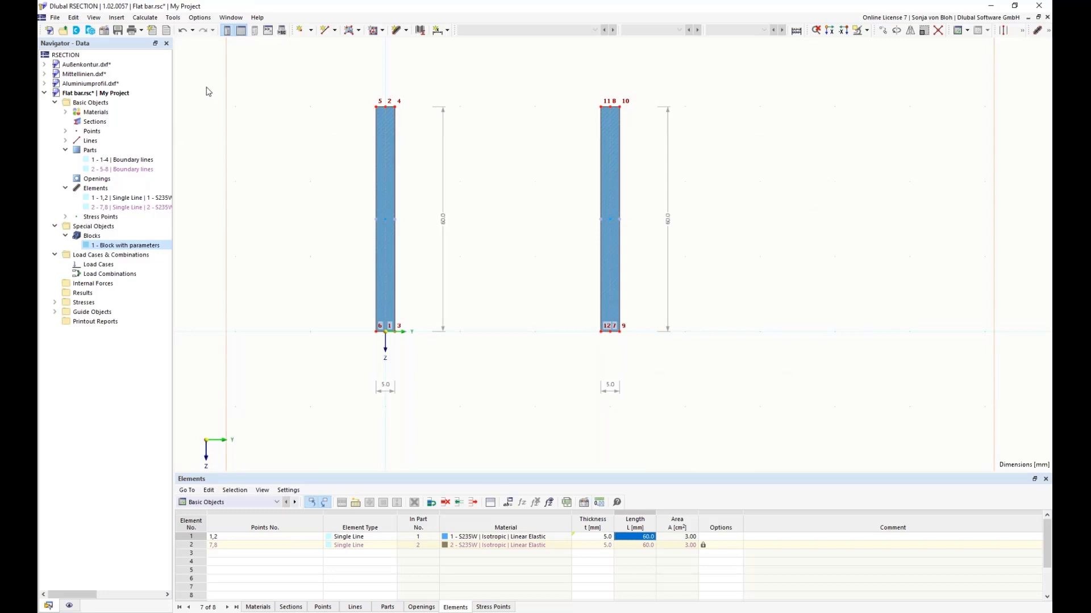
Step: Insert "Block with javaScript" from the Thin-Walled Sections blocks in the Dlubal Center
click(90, 31)
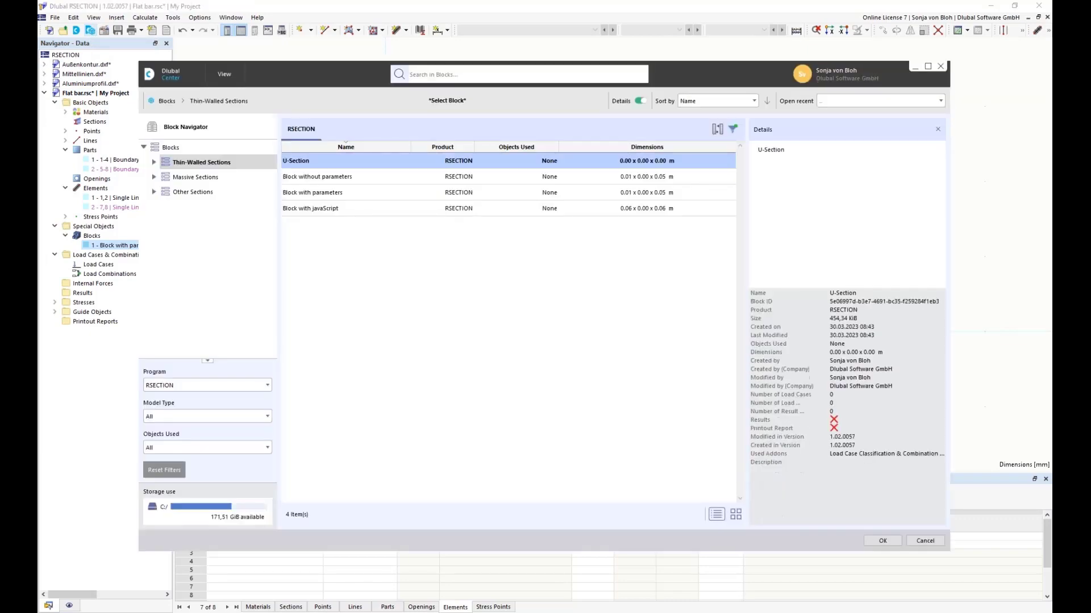
click(353, 211)
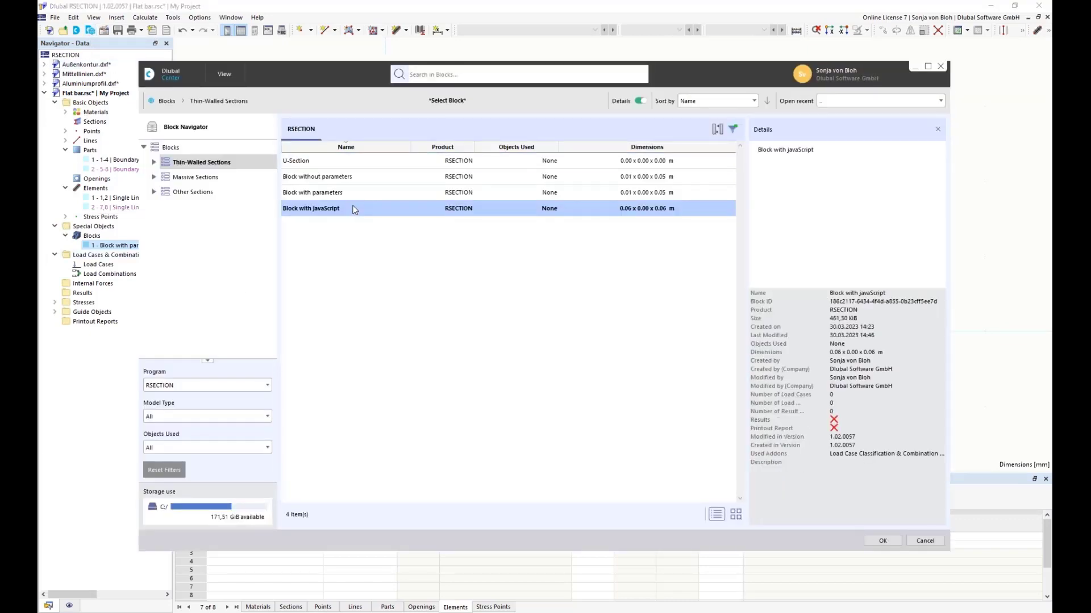
click(883, 541)
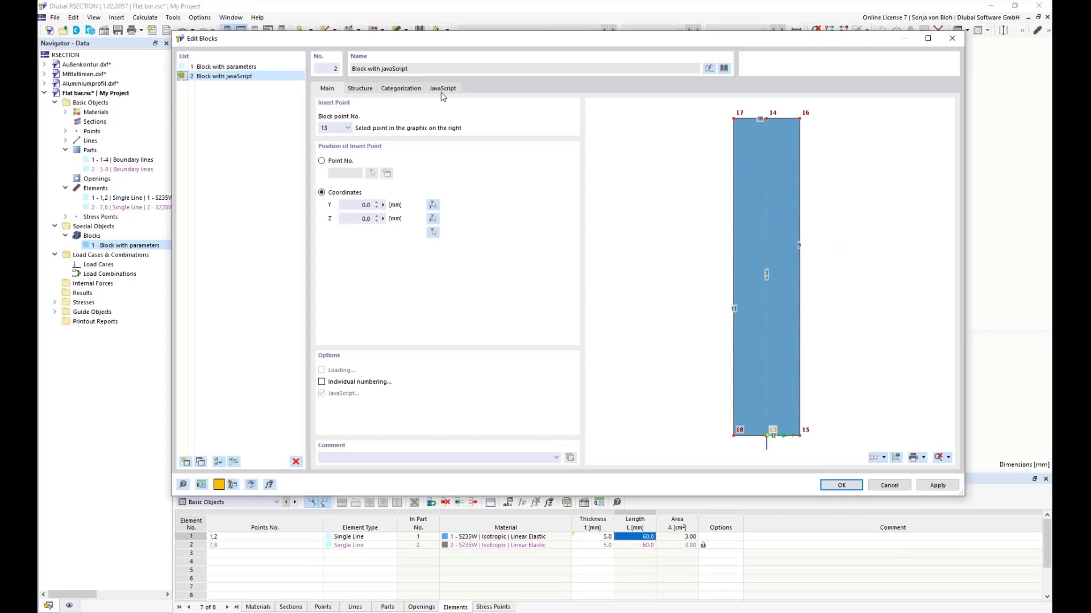
Step: Examine the inserted block's geometry and material parameters and the script code stored with it
click(362, 89)
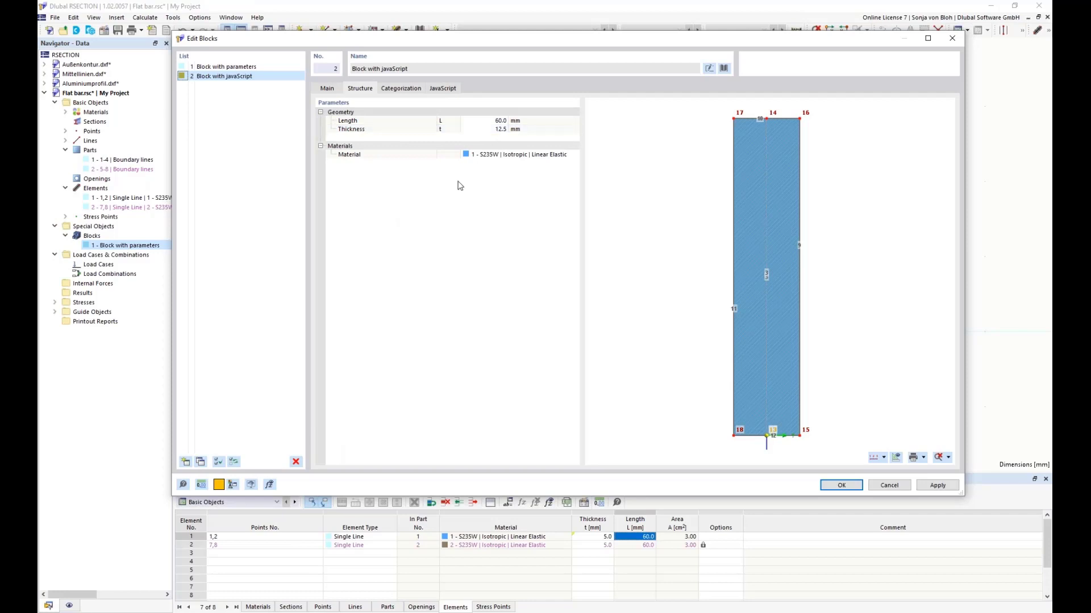
click(444, 90)
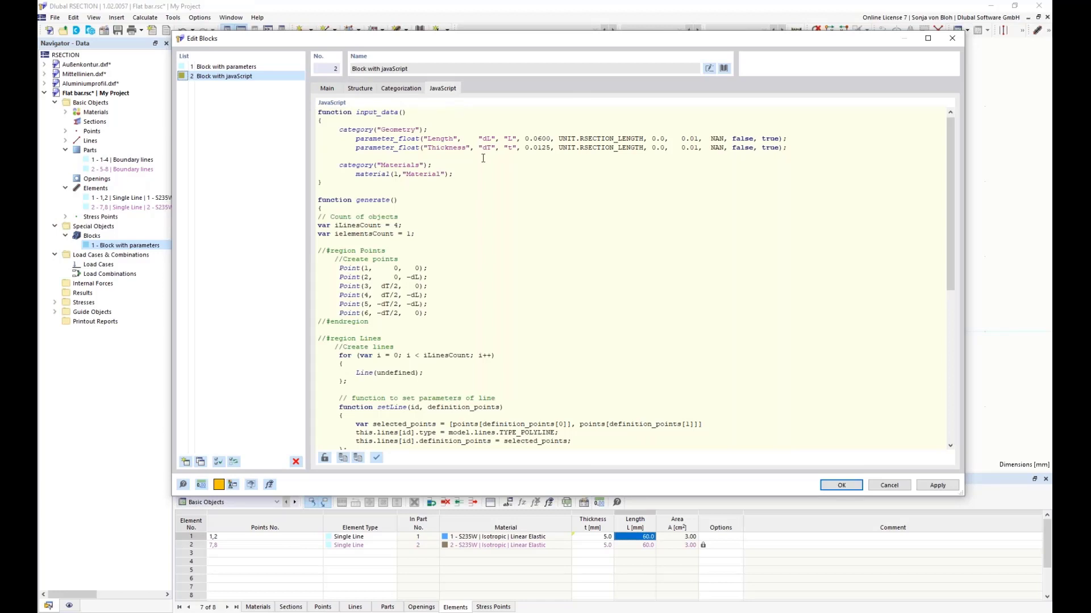
scroll(483, 158, down, 3)
scroll(483, 159, up, 3)
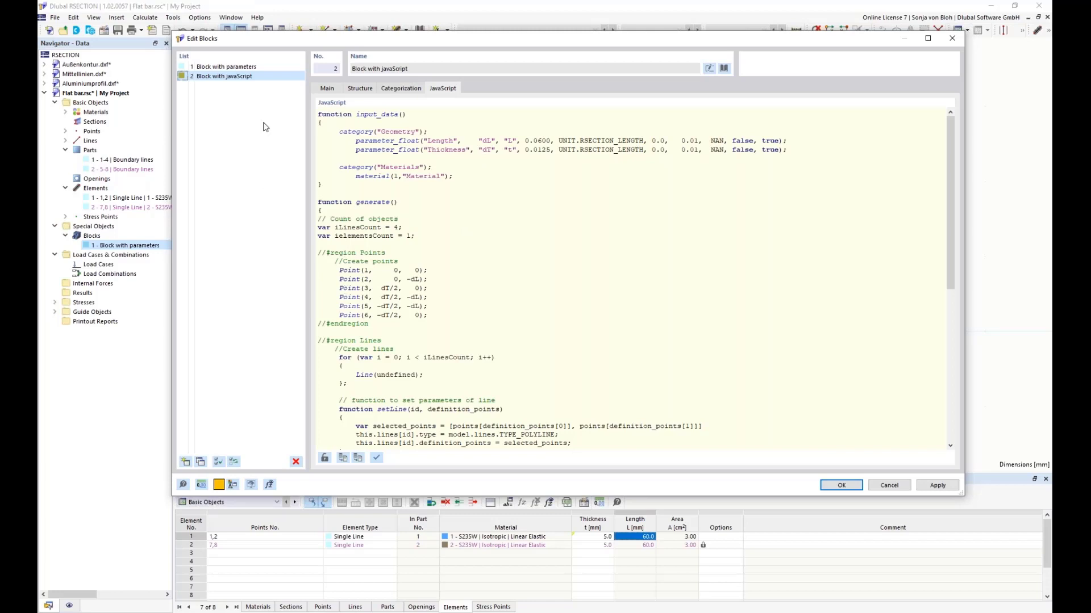
Step: Switch to Notepad++ and examine the input parameters in Block_U-Profil_EN.js, especially the number of openings, distance, and opening diameter definitions
click(271, 612)
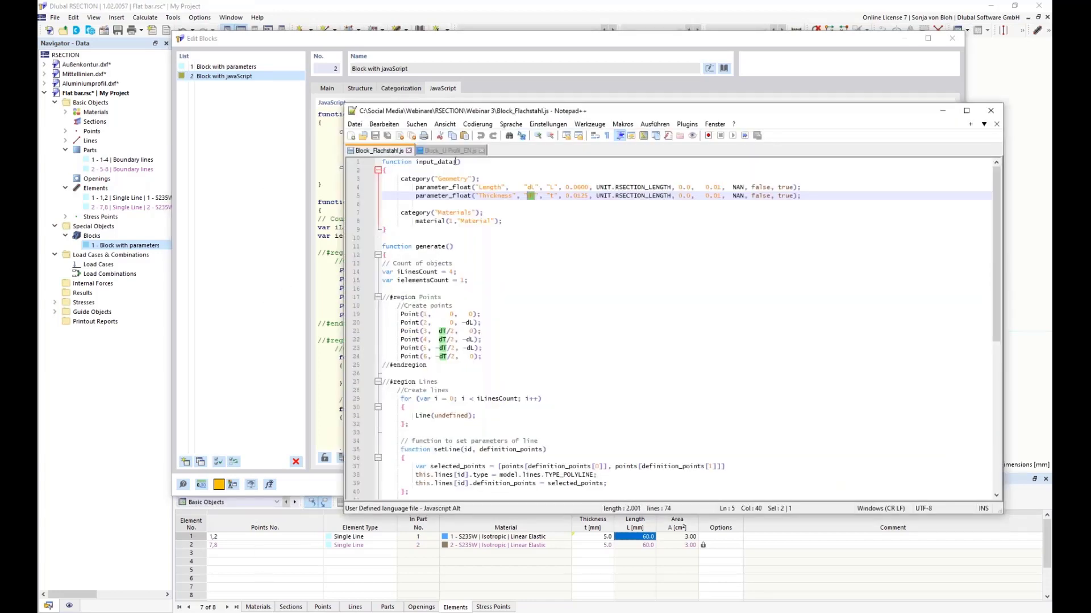
click(455, 151)
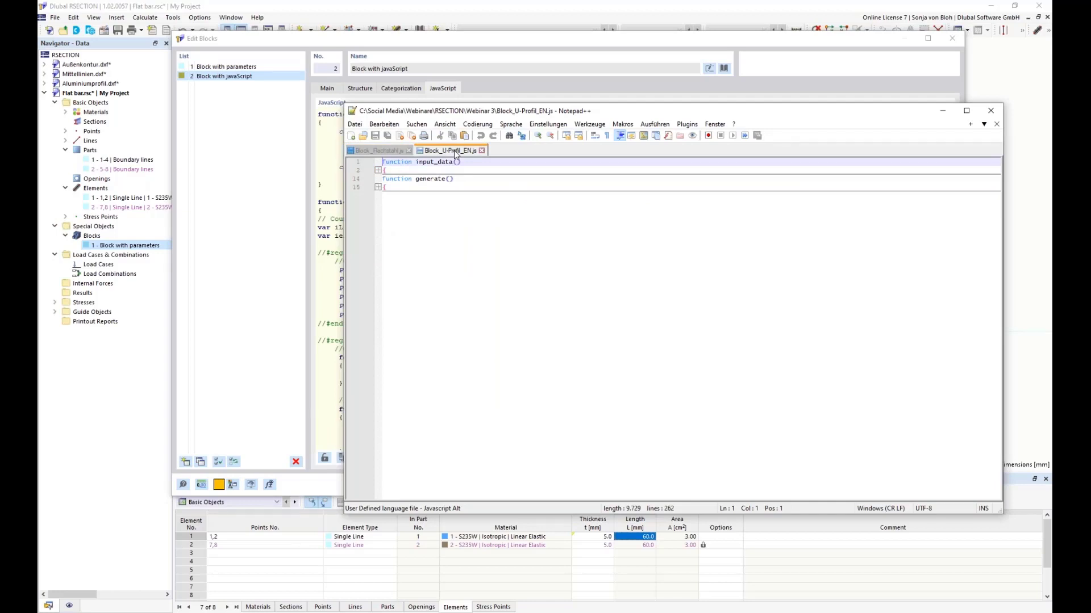
click(378, 171)
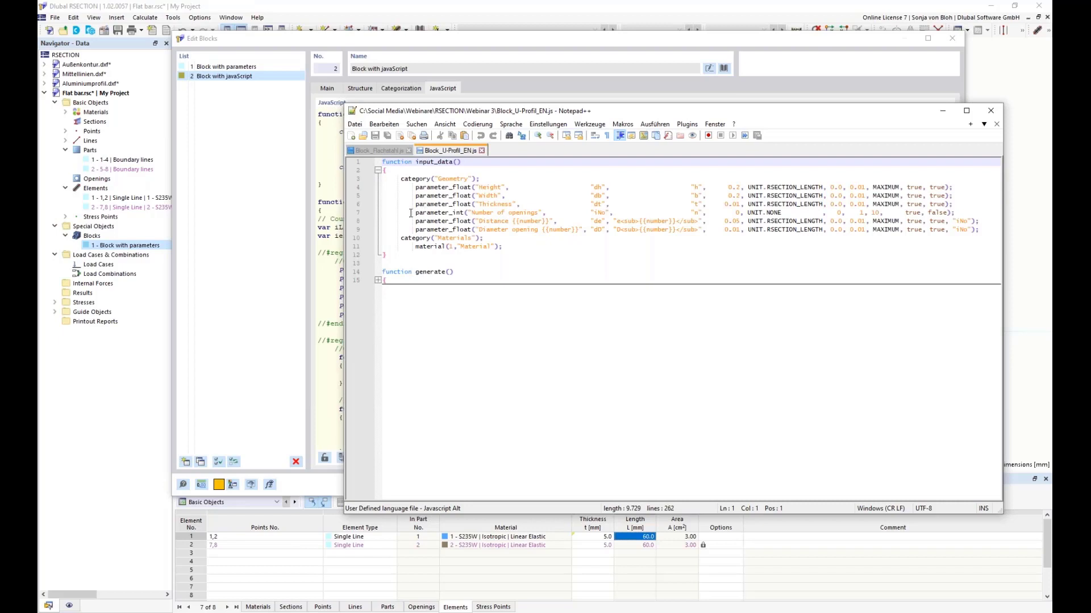
drag(415, 213, 468, 213)
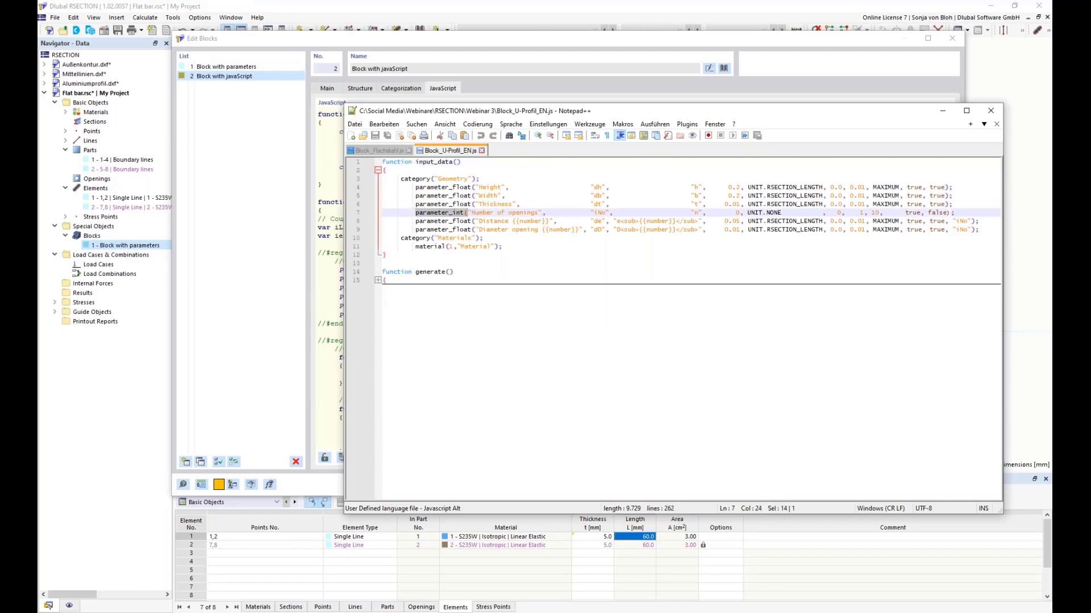
double_click(597, 213)
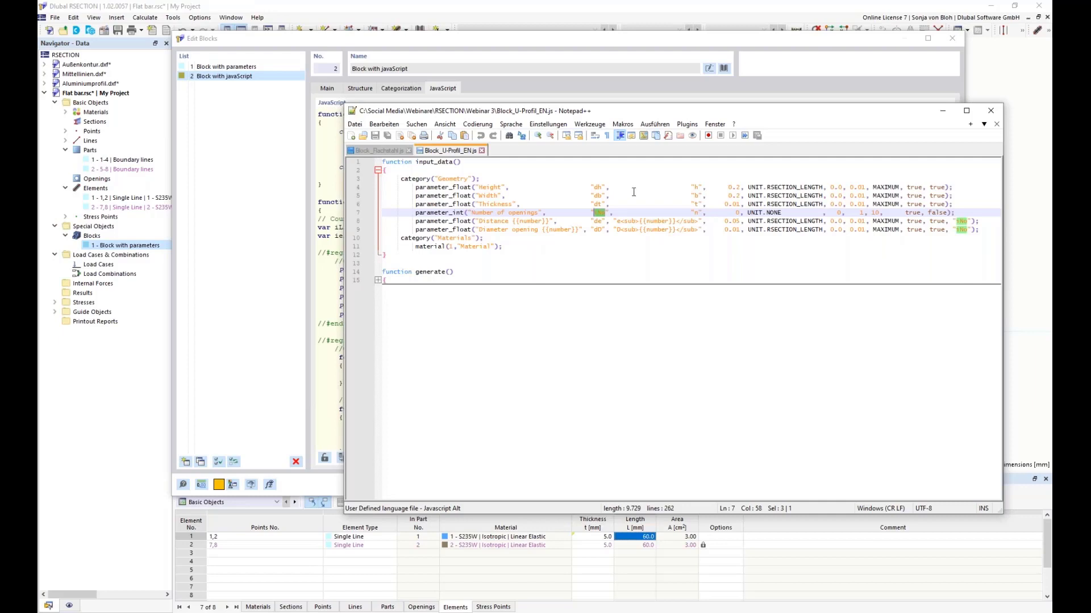
double_click(597, 221)
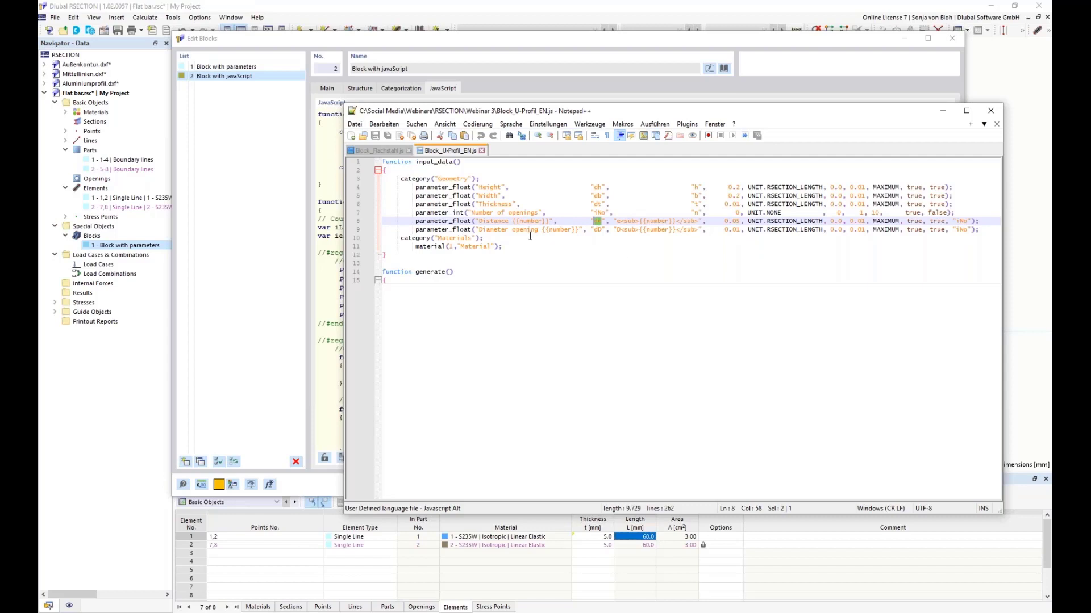
double_click(597, 230)
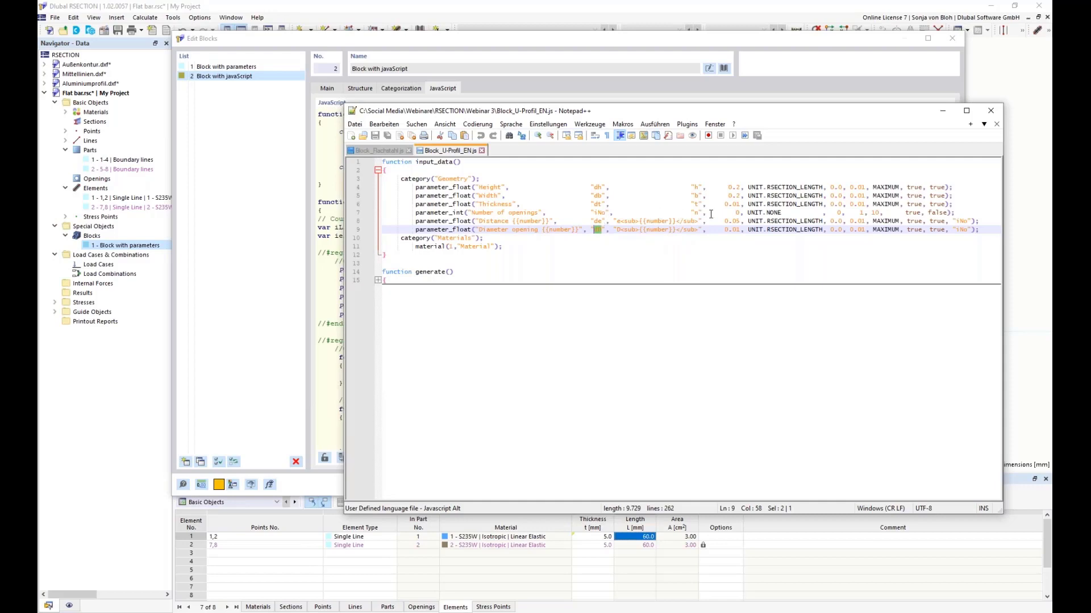
double_click(961, 221)
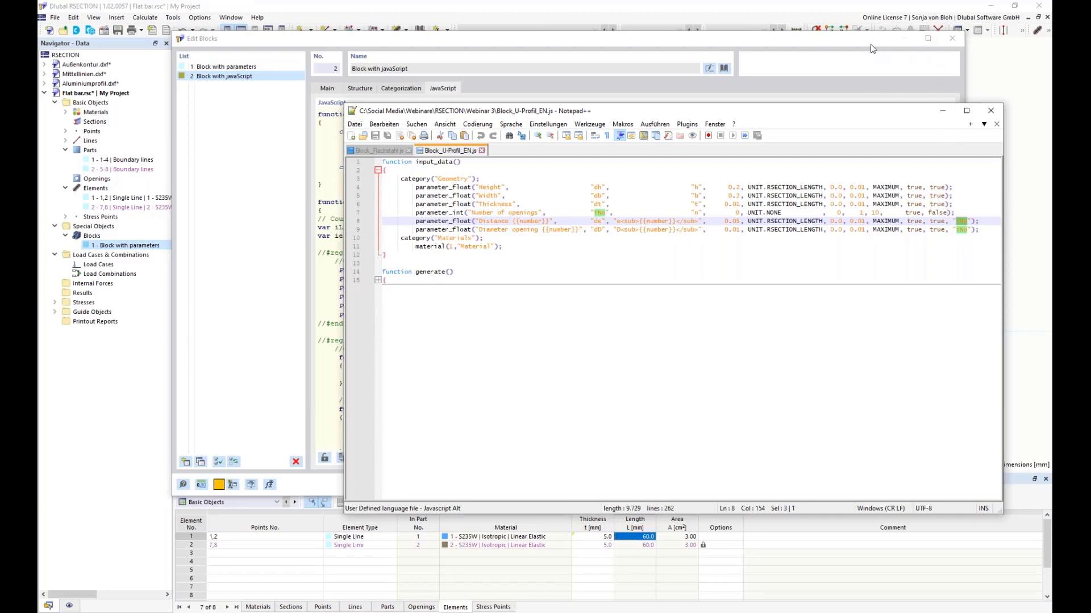
Step: Switch back to RSECTION and insert the U-Section block from the Thin-Walled Sections blocks in the Dlubal Center
click(858, 35)
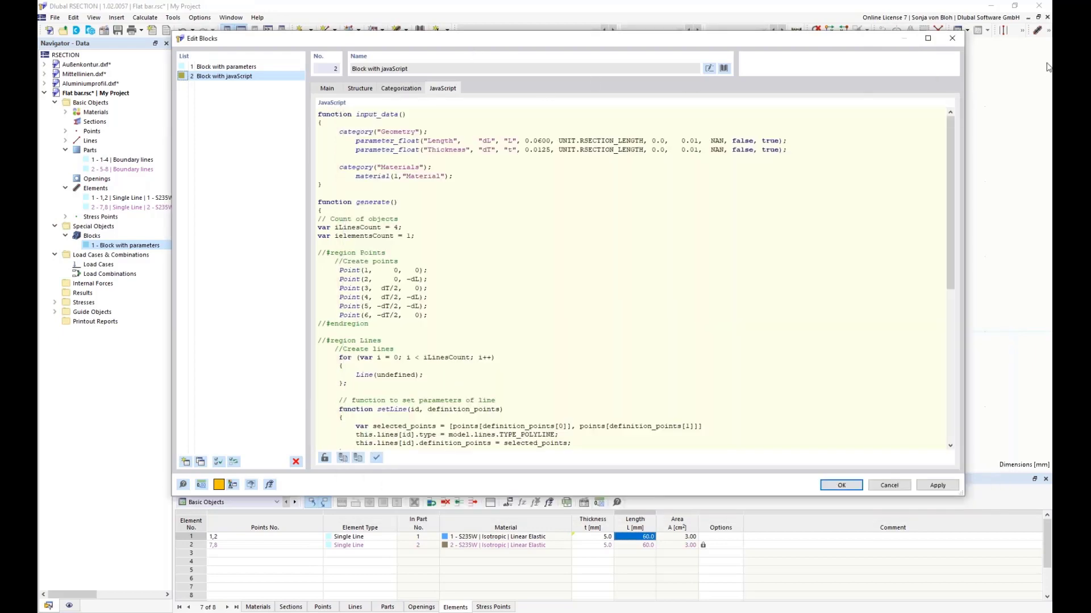
click(184, 462)
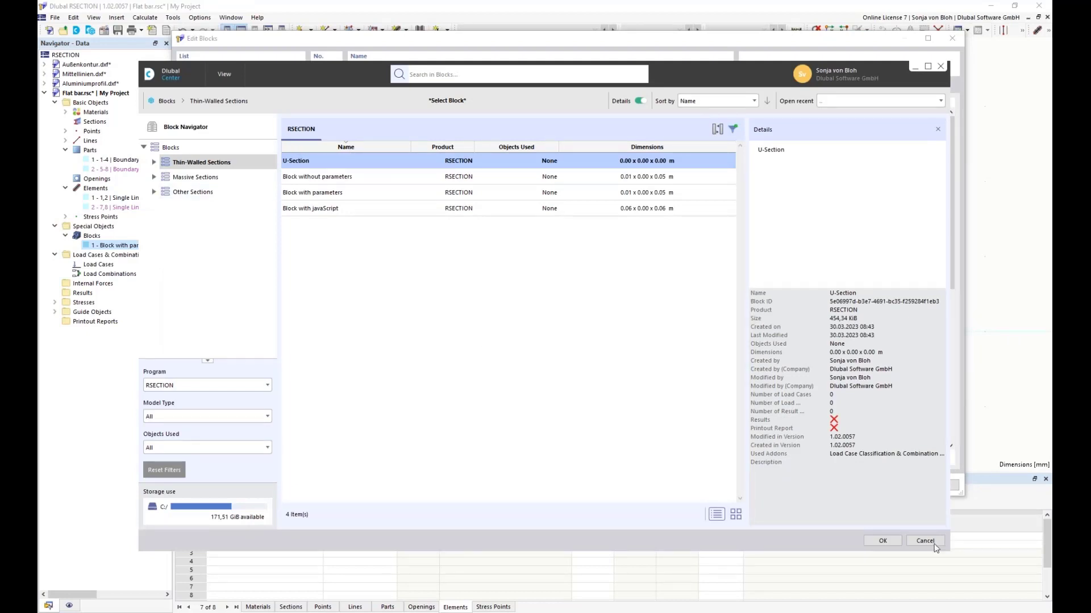
click(876, 542)
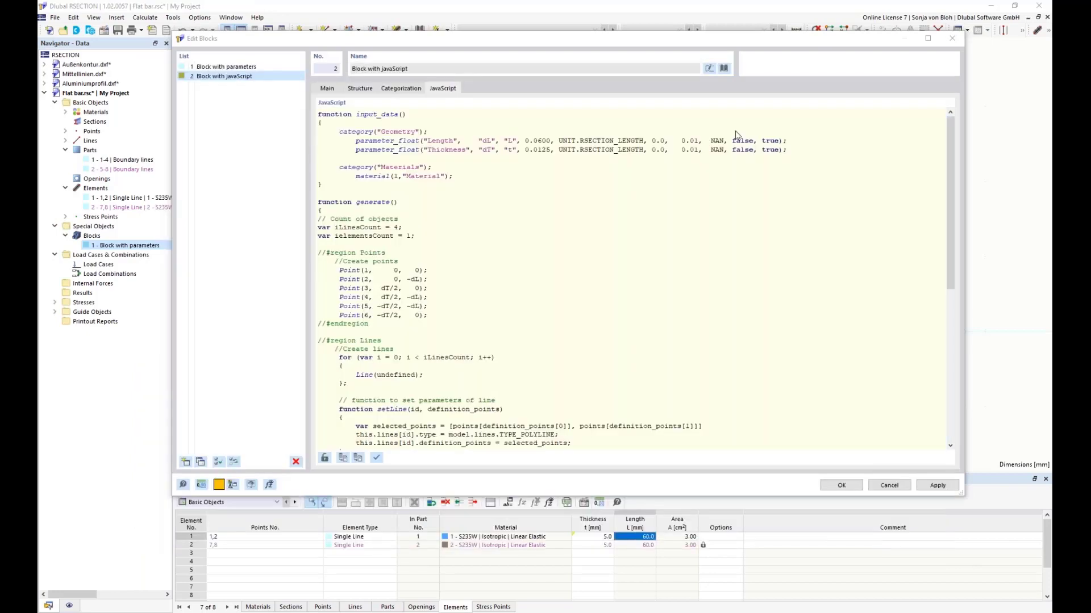
Step: Show the U-Section block's structure parameters and turn off the numbering in its preview
click(364, 89)
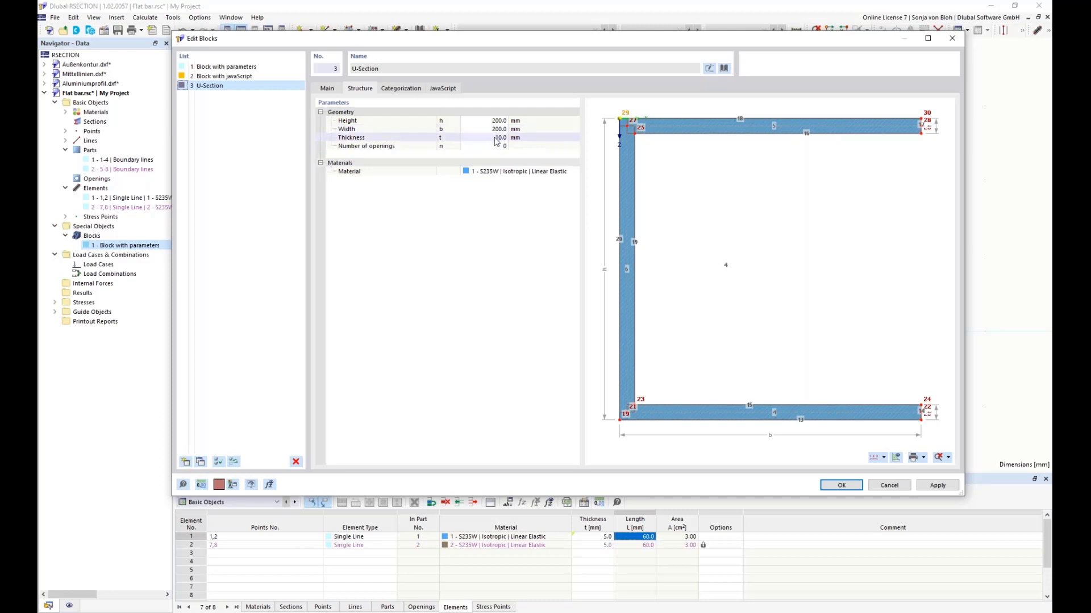
scroll(713, 358, down, 2)
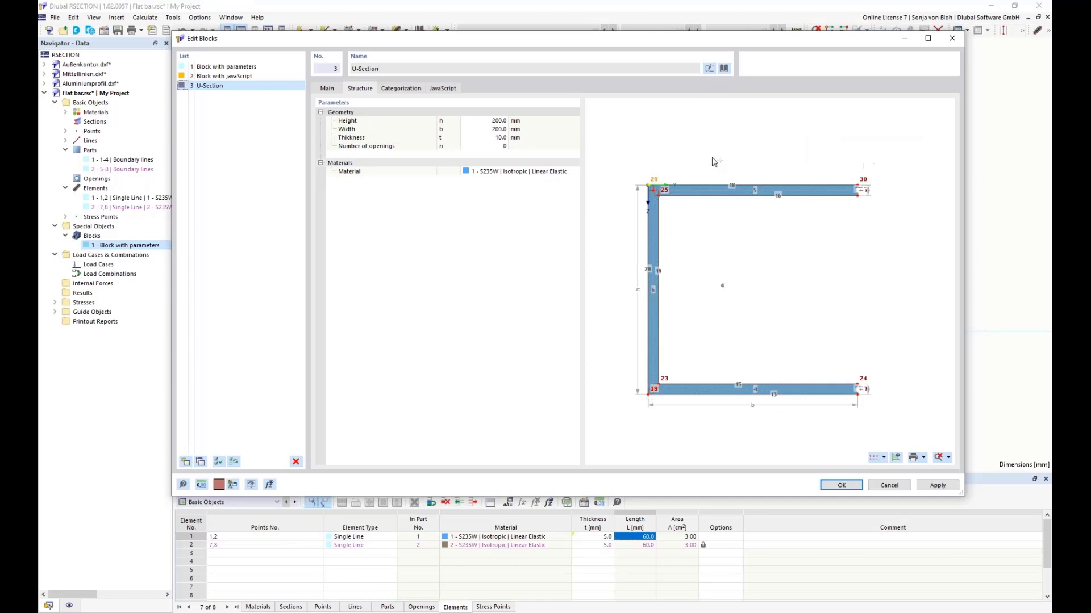
click(883, 458)
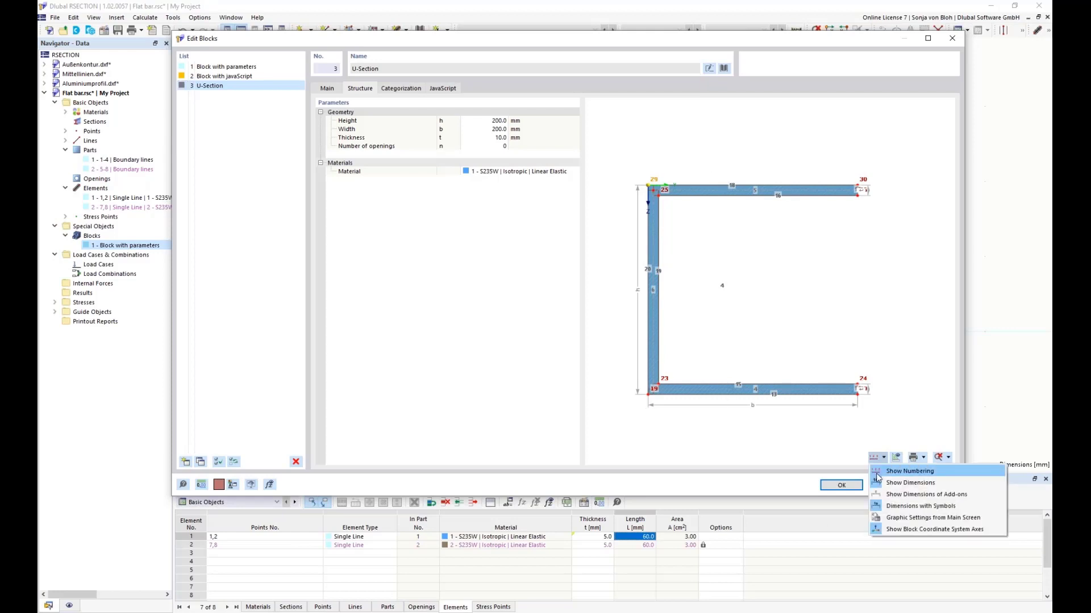
click(889, 471)
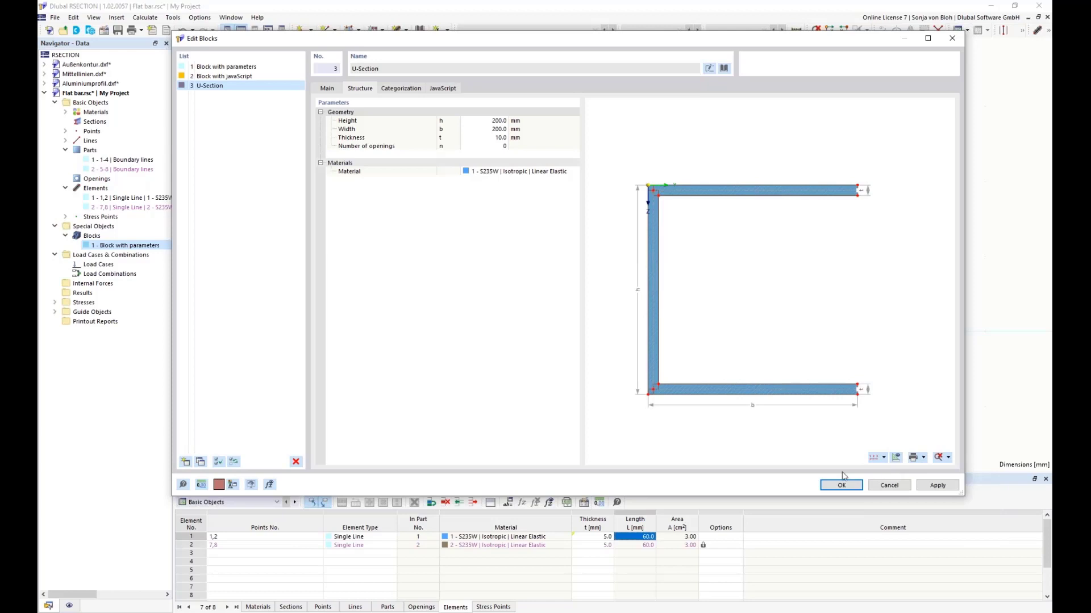
Step: Set the U-Section block's height h to 250 mm
click(482, 120)
text(250)
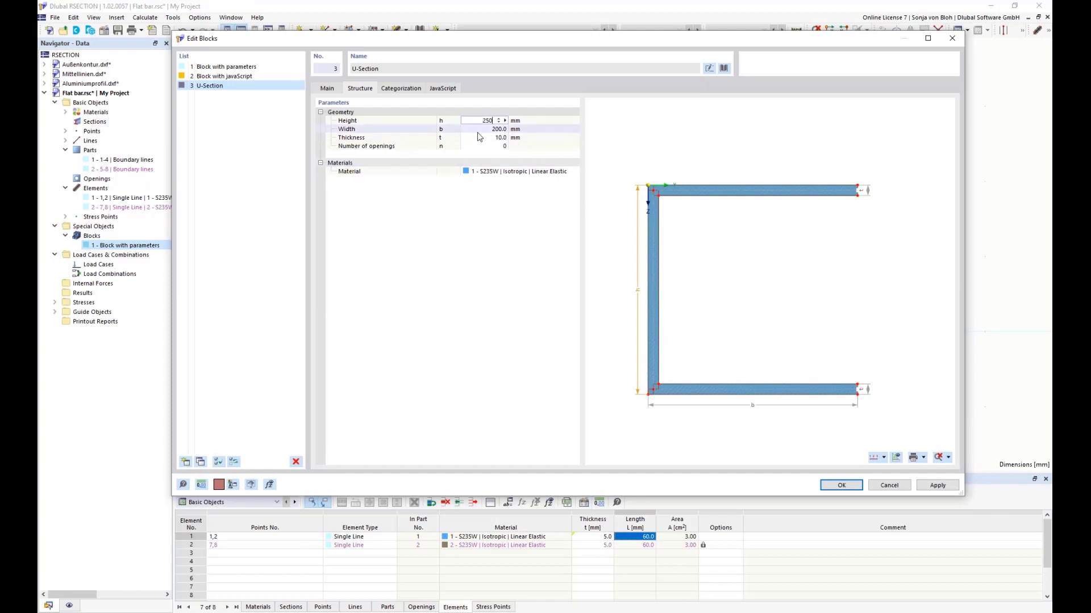
key(Return)
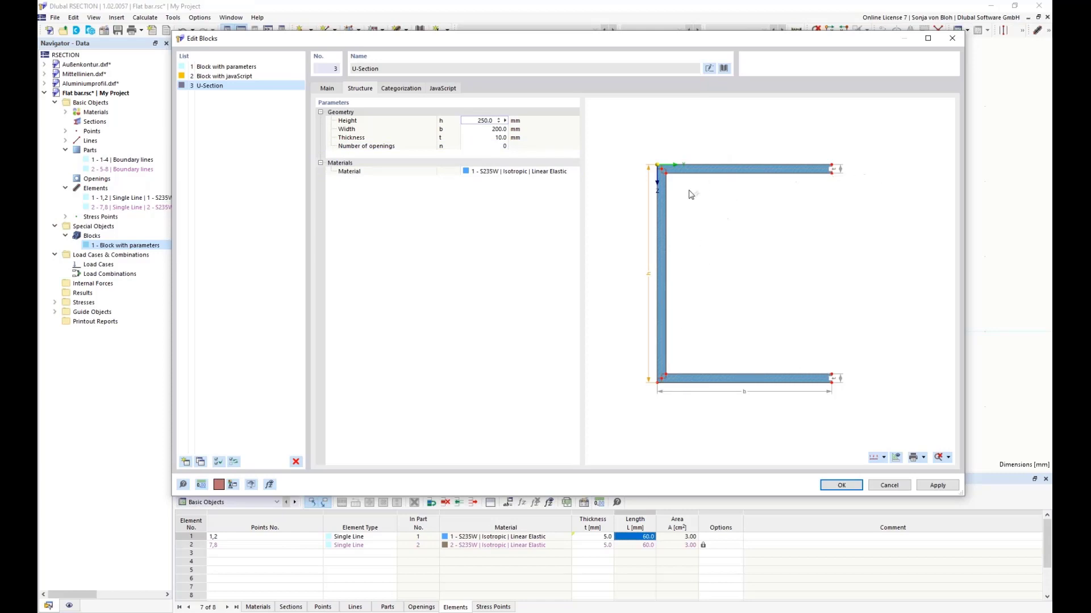
Step: Set the U-Section's number of openings to 1 and its Distance 1 to 20 mm
click(496, 147)
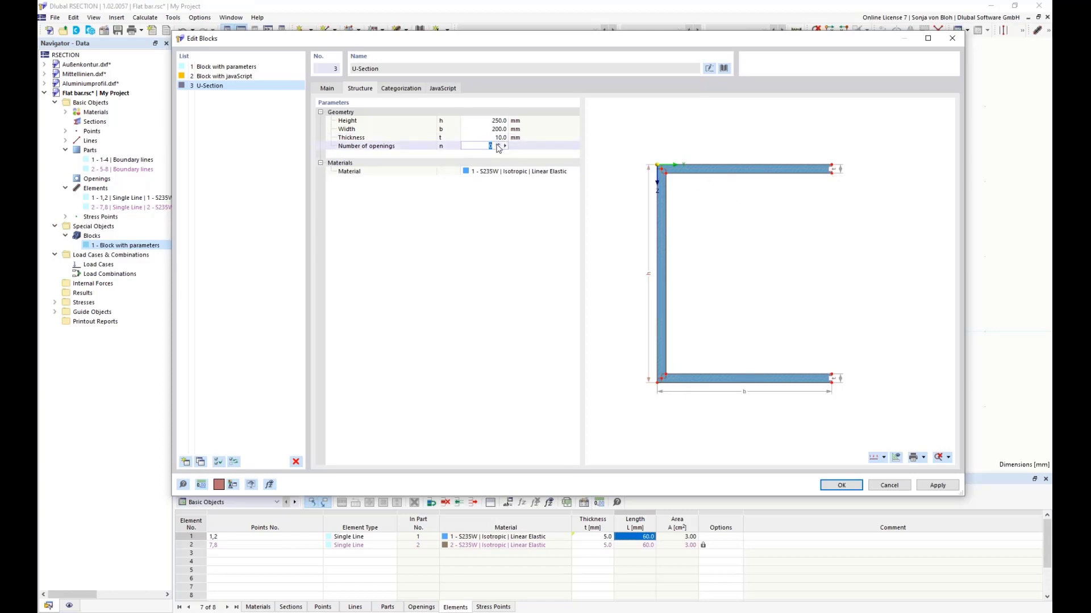
click(497, 144)
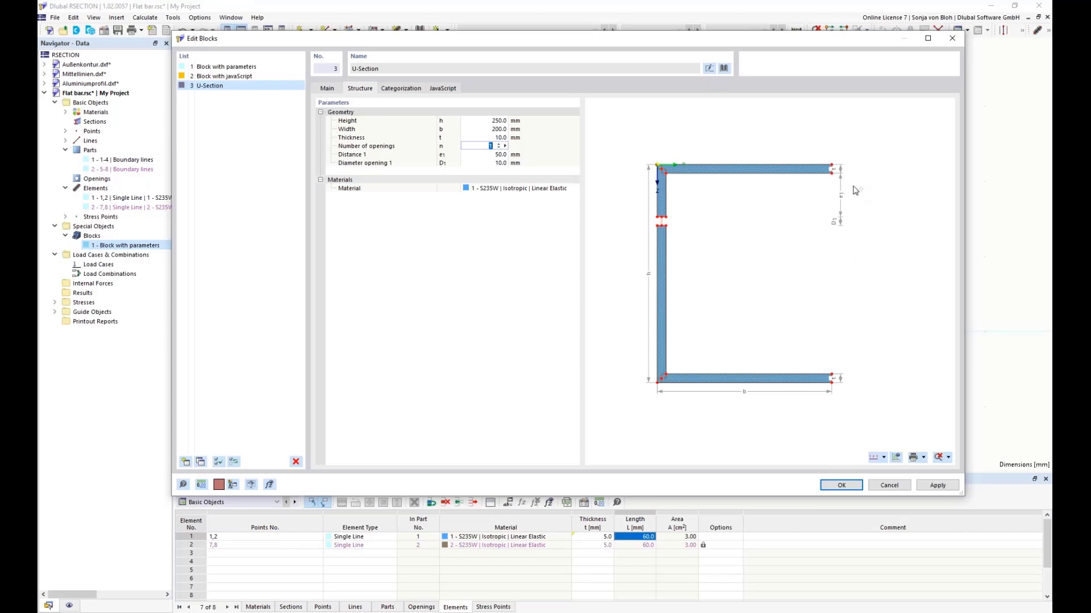
key(Tab)
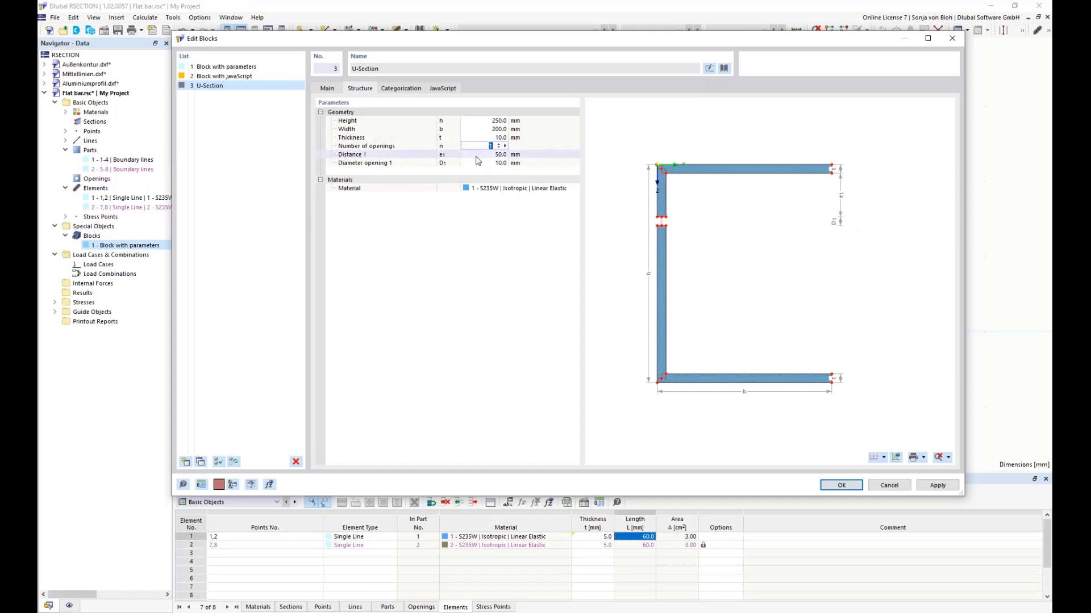
text(2)
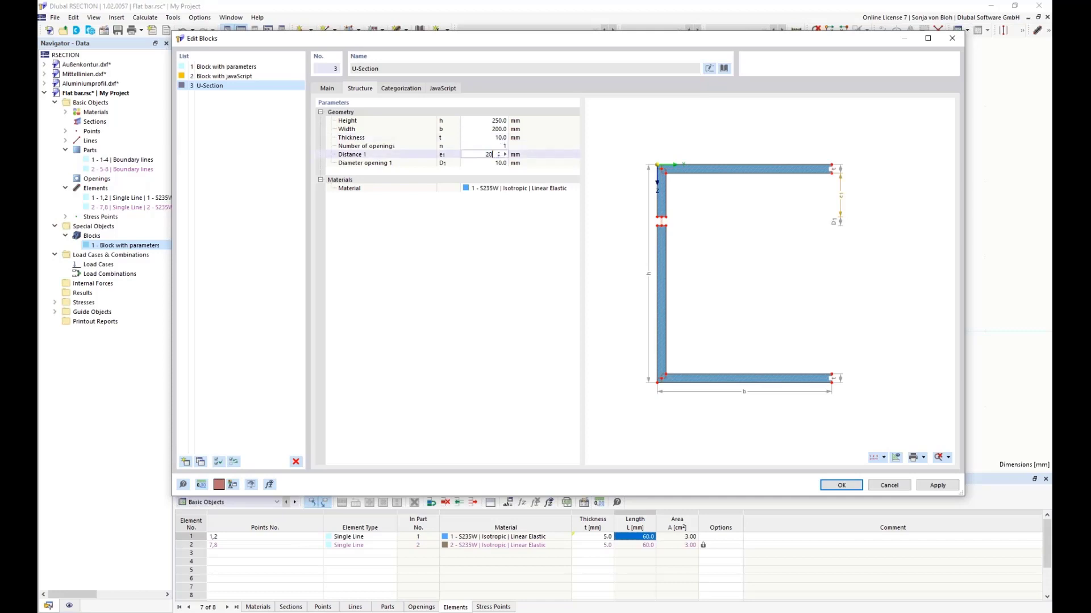
text(0)
key(Return)
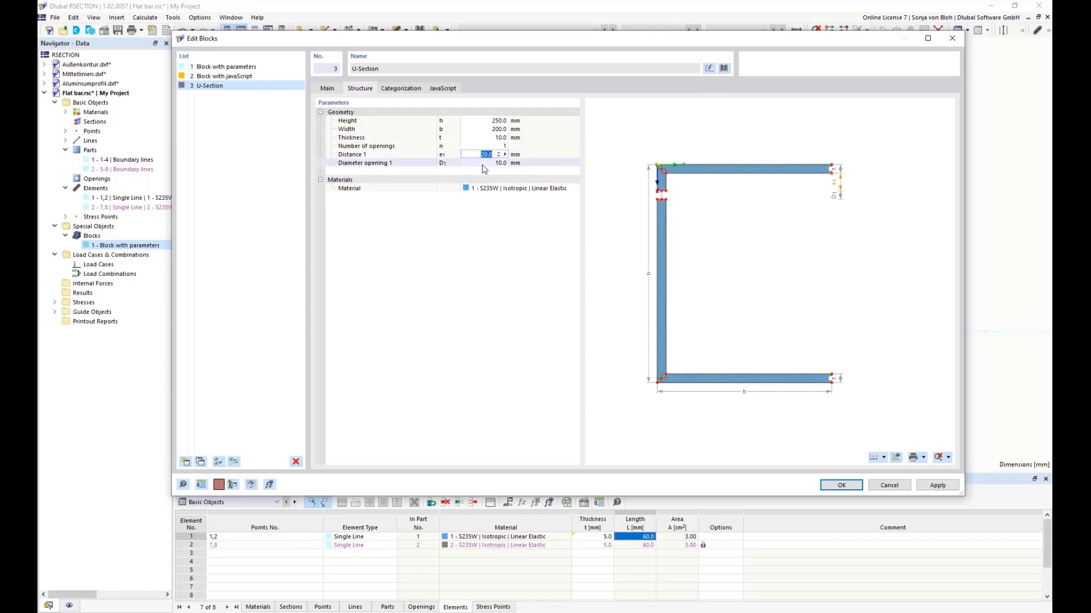
Step: Show the preview dimensions as values instead of symbols and increase the U-Section's number of openings to 2
click(885, 457)
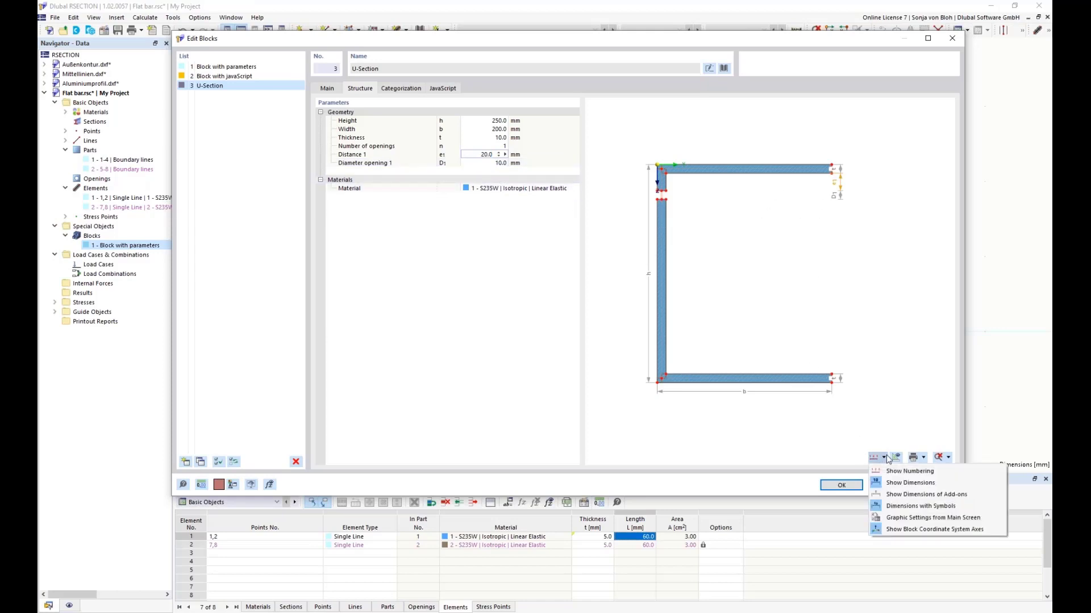
click(904, 506)
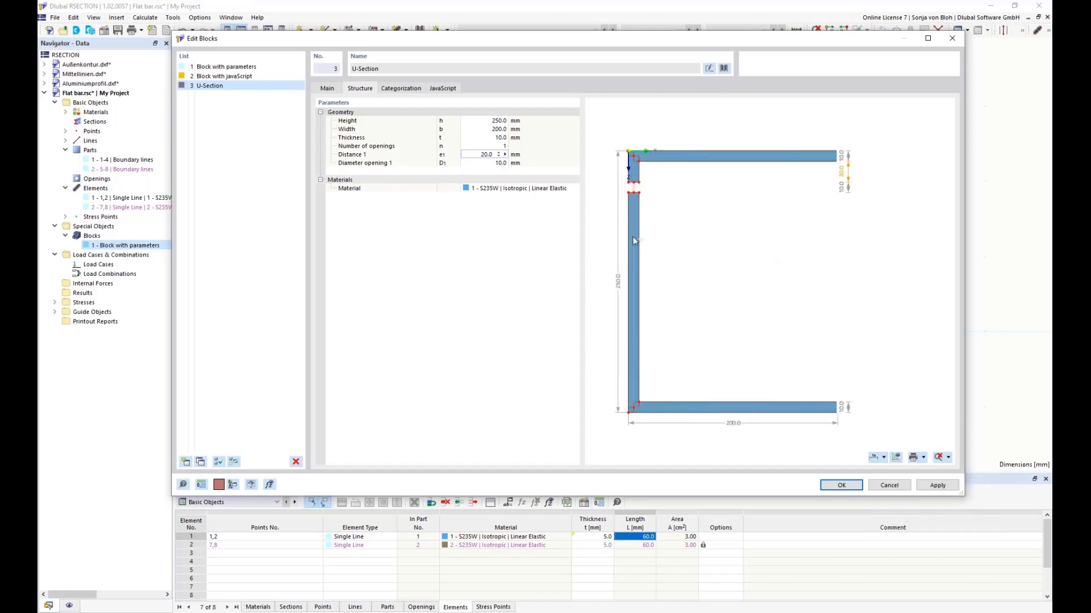
click(484, 149)
click(485, 148)
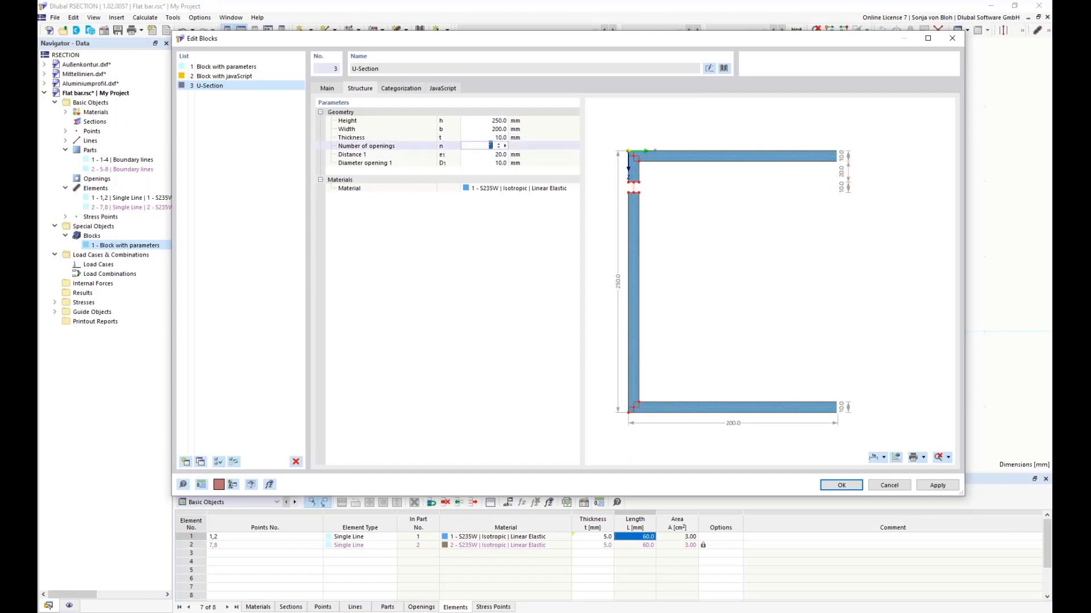
click(499, 145)
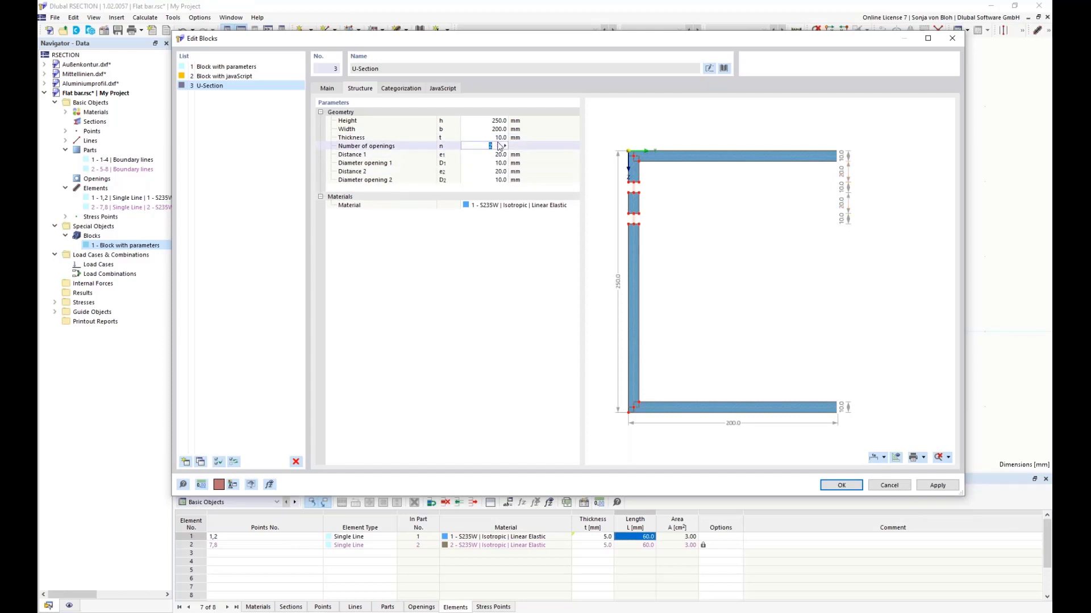
click(499, 145)
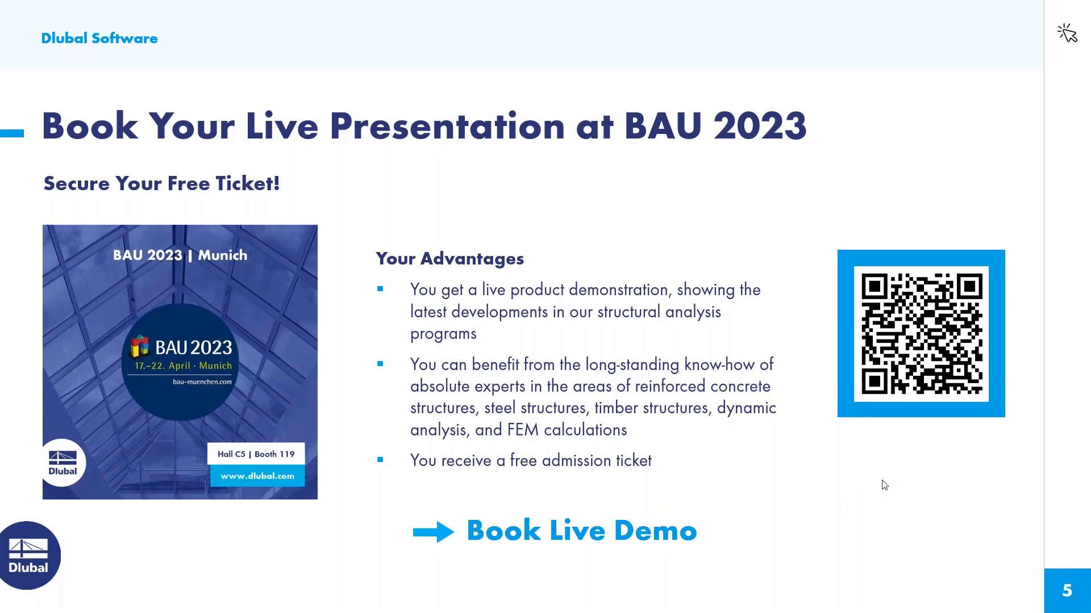
click(888, 478)
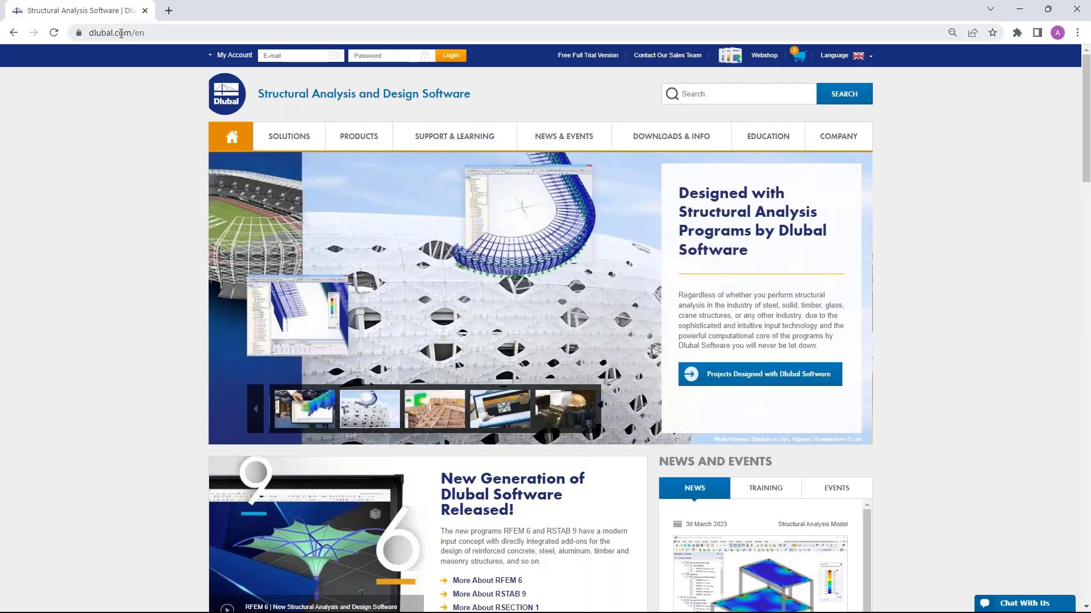
Step: Open the Webinars page under the events on the Dlubal website and look through the listed webinars
mouse_move(568, 139)
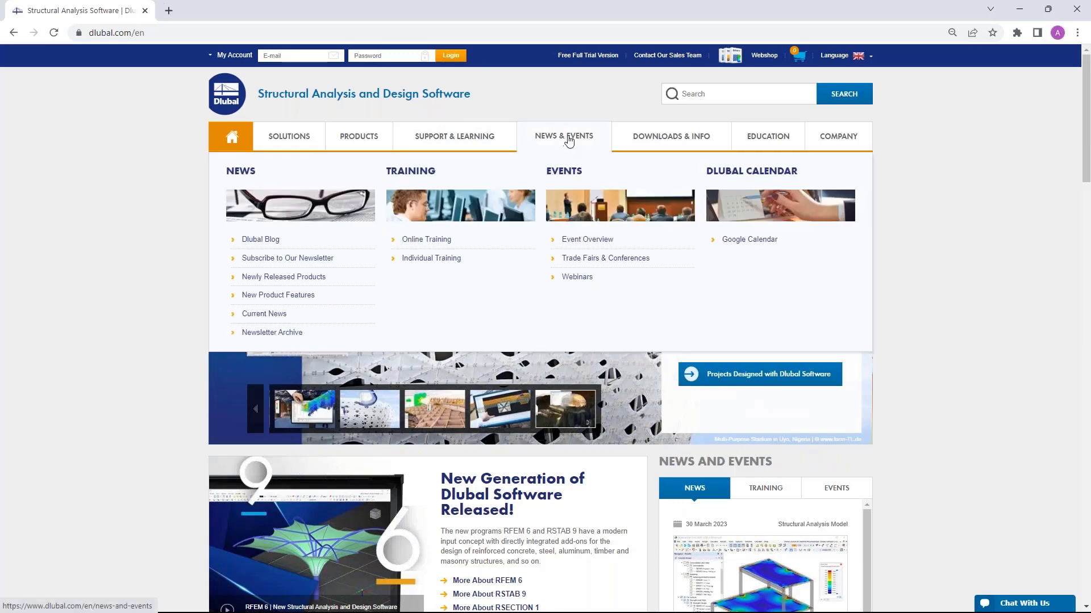
click(582, 282)
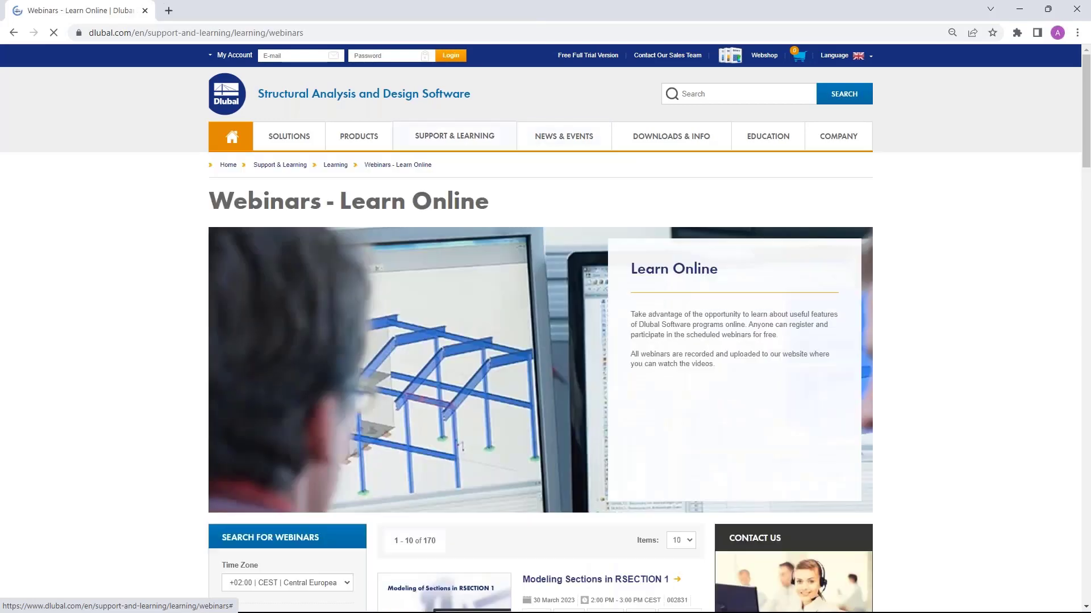
scroll(560, 279, down, 5)
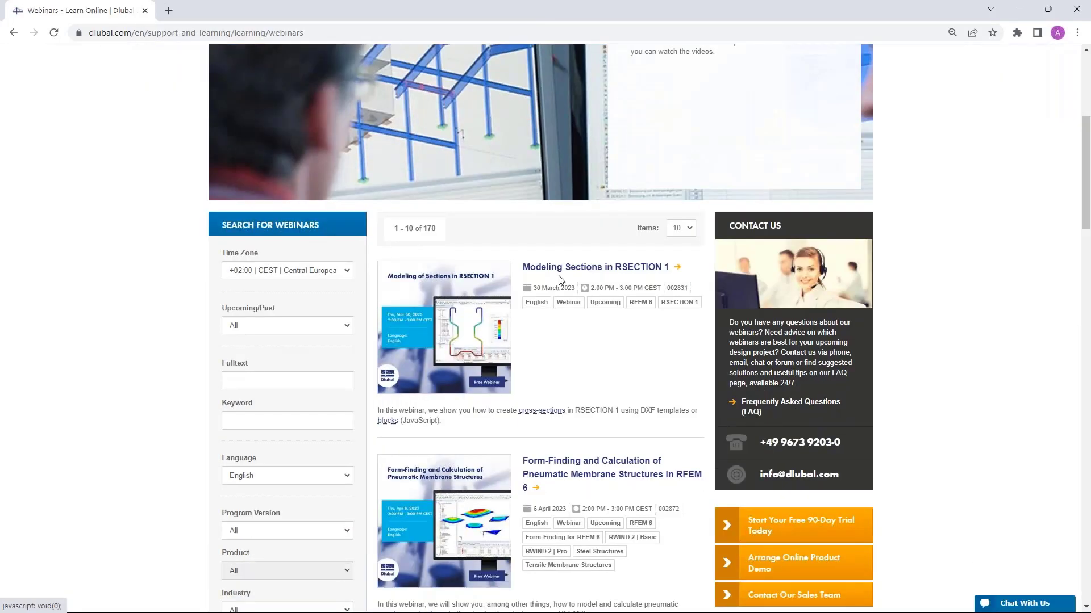
scroll(563, 271, down, 2)
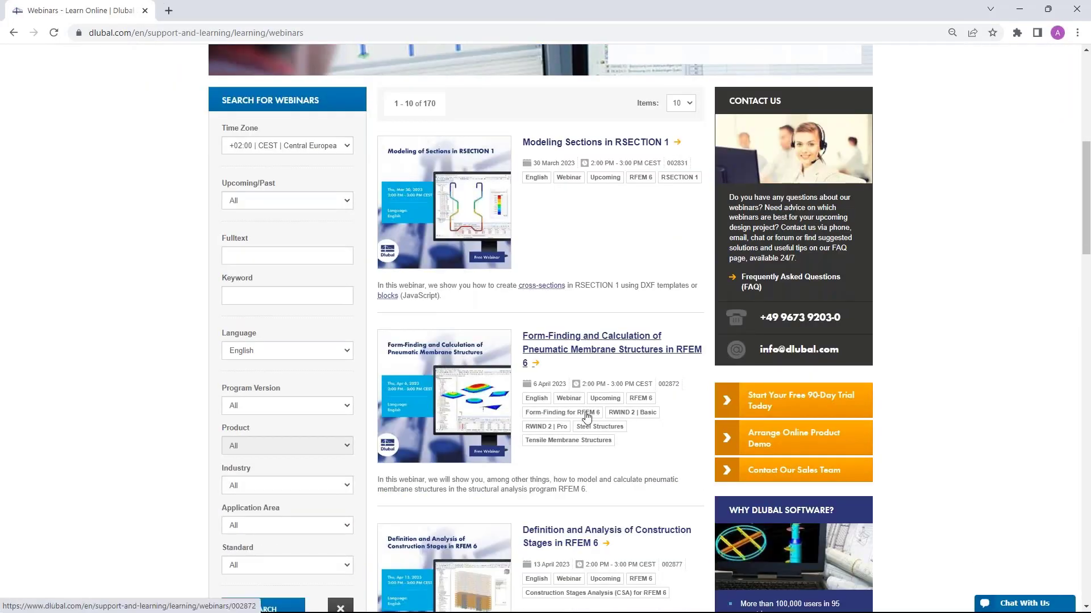
scroll(578, 355, down, 2)
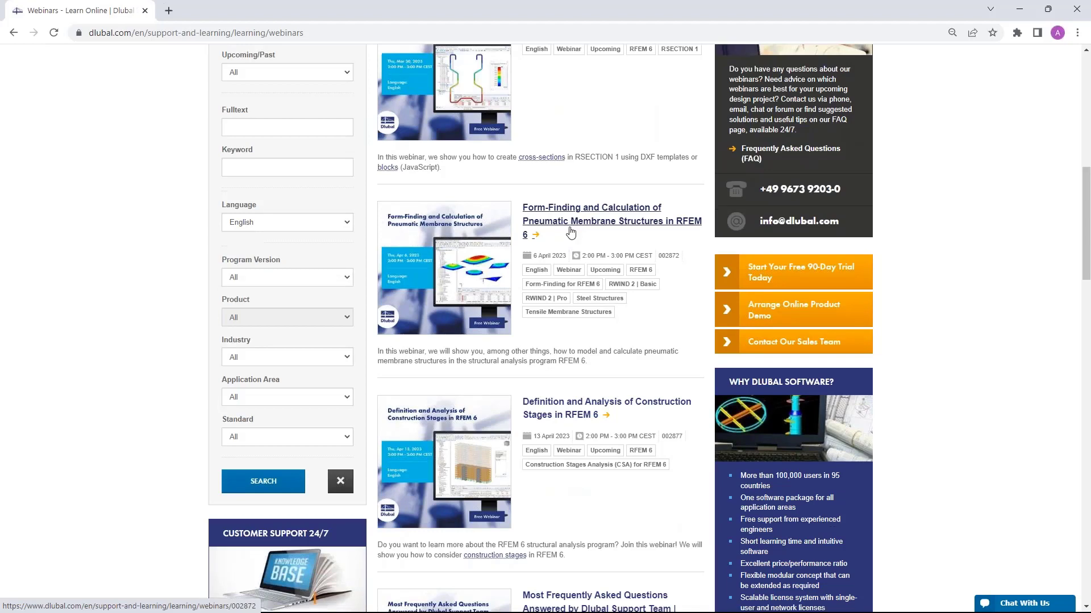
scroll(567, 227, down, 2)
scroll(549, 245, down, 1)
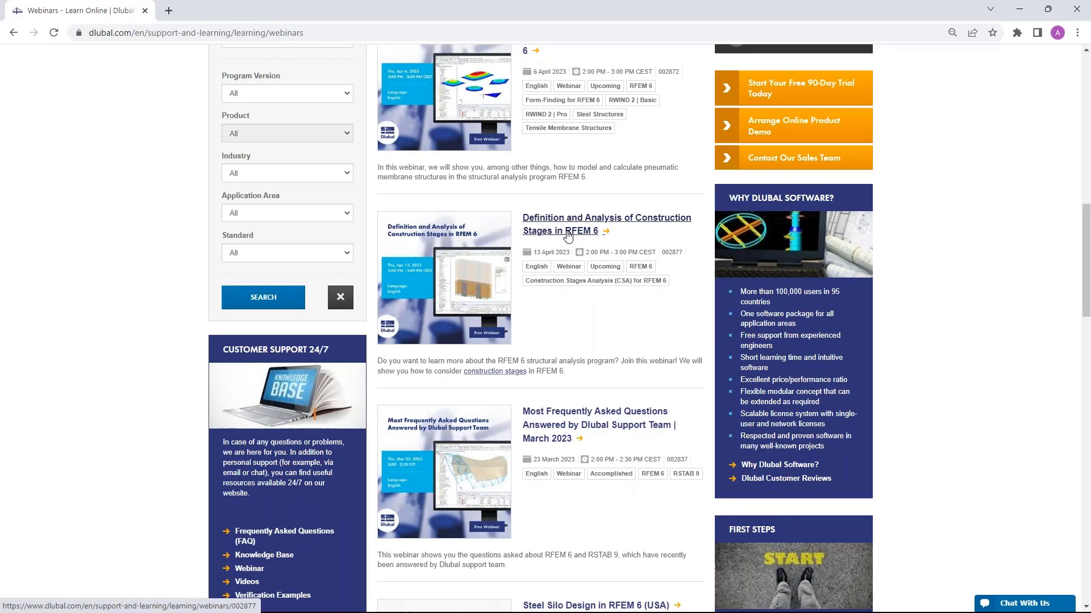
Step: Open the "Modeling Sections in RSECTION 1" webinar page and look through its information, file downloads and the models to download
scroll(568, 235, up, 6)
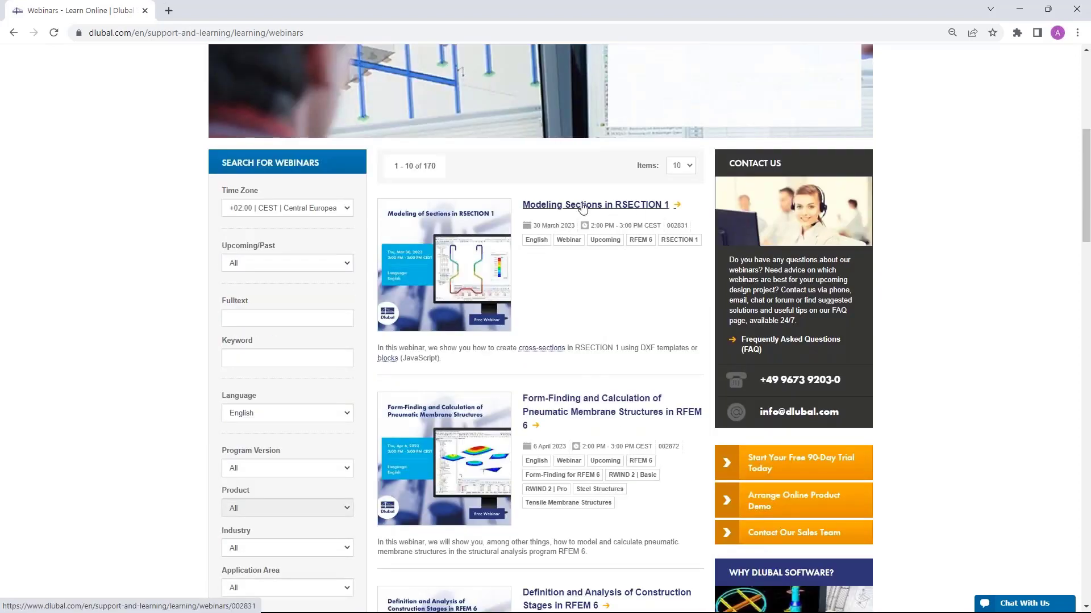
click(583, 207)
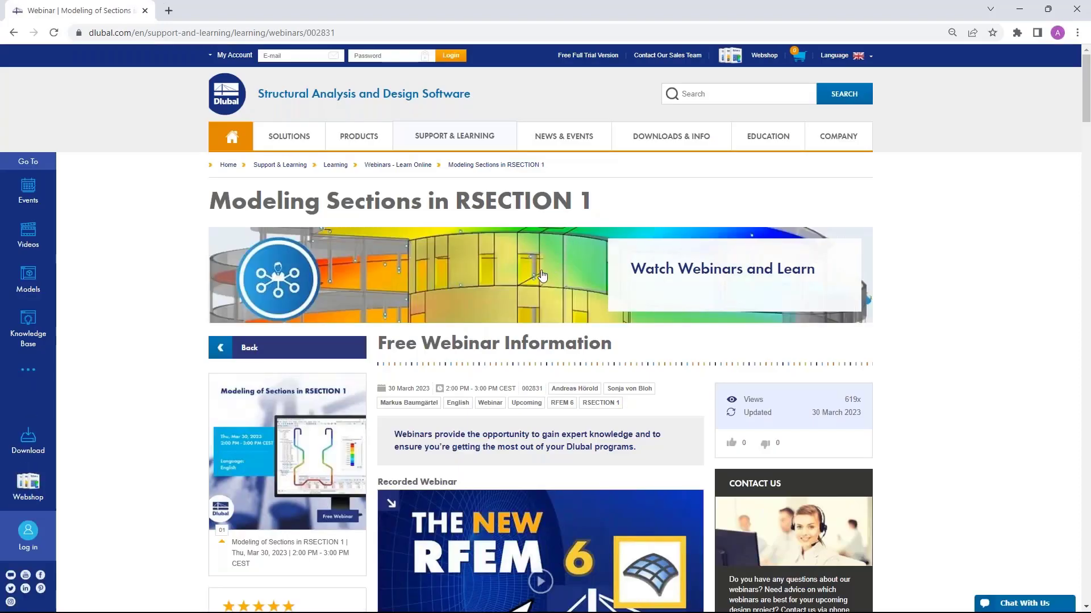
scroll(540, 277, down, 2)
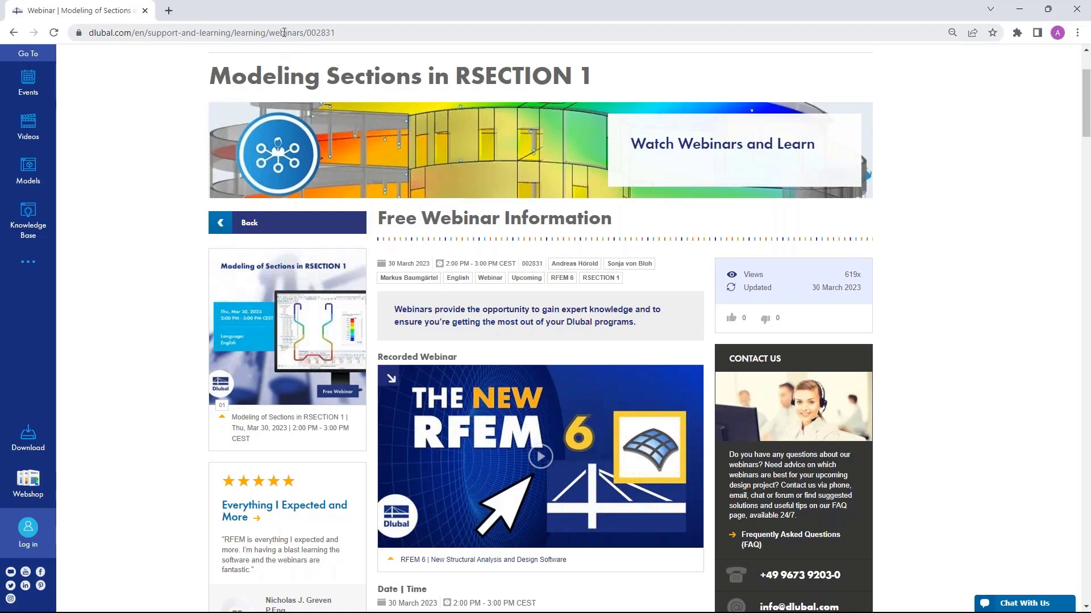
scroll(622, 357, down, 2)
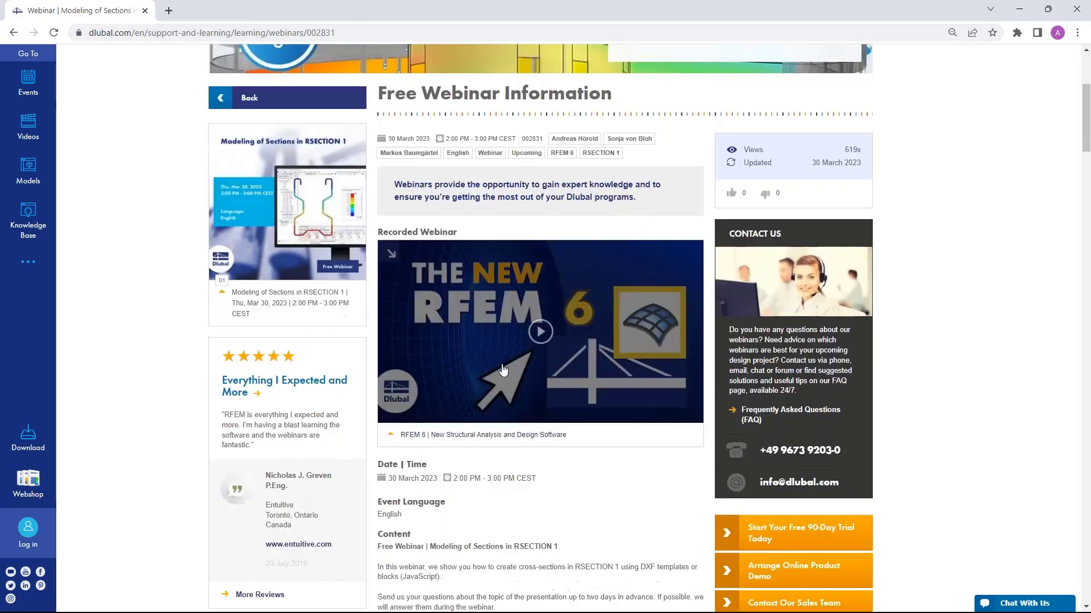
scroll(508, 332, down, 4)
scroll(507, 331, down, 12)
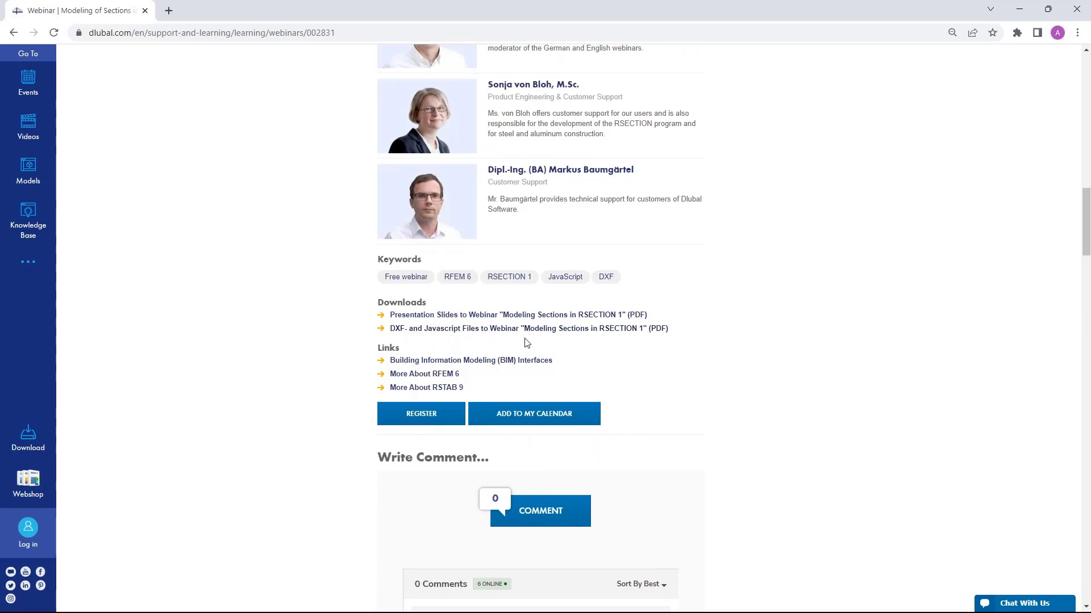
scroll(489, 334, down, 6)
scroll(487, 335, down, 14)
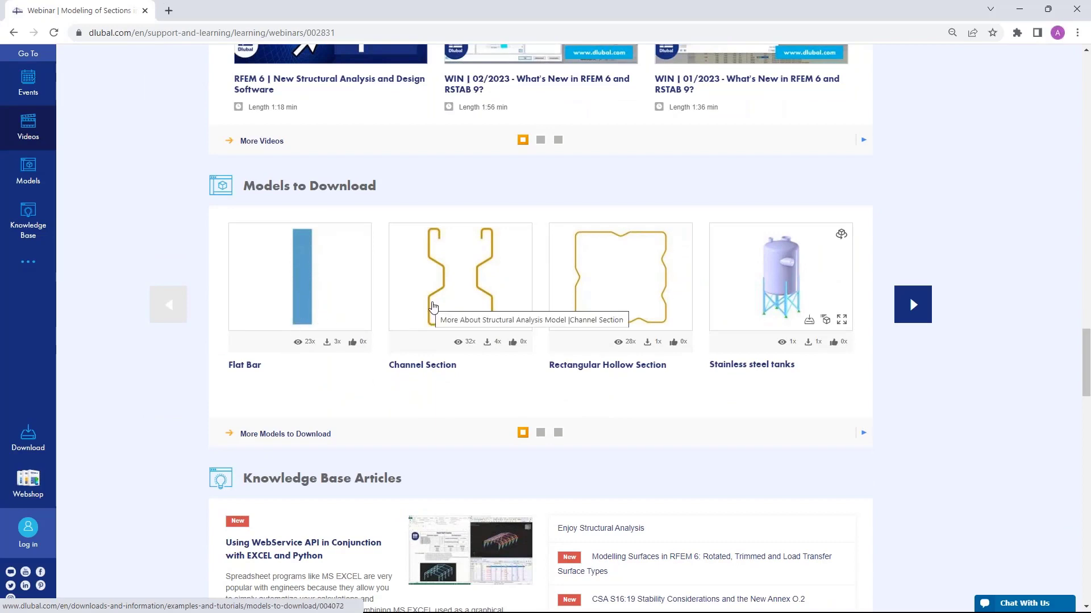
scroll(437, 323, up, 9)
scroll(452, 322, up, 12)
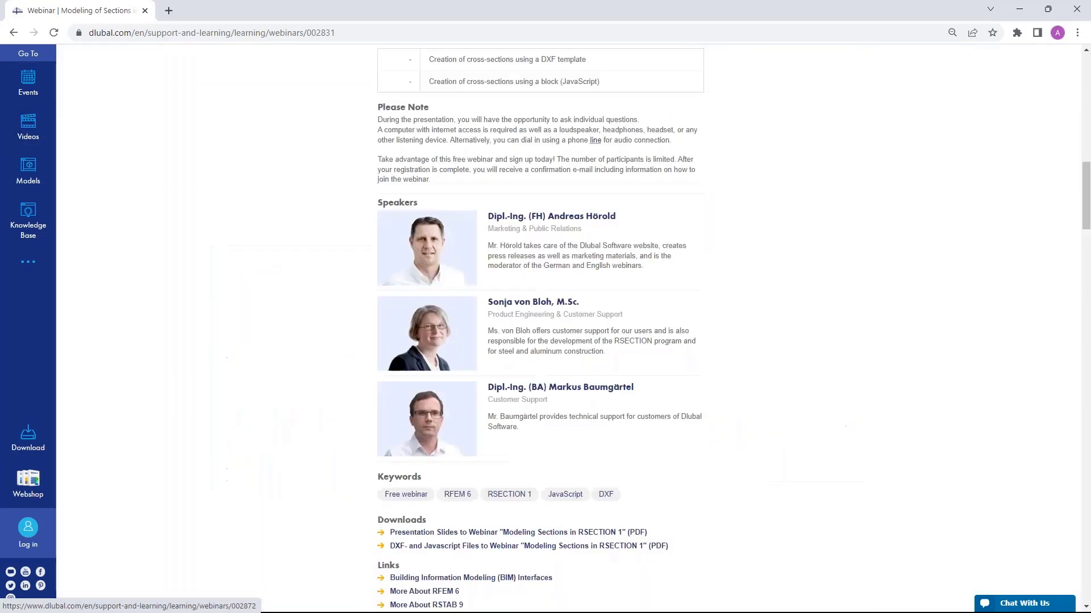